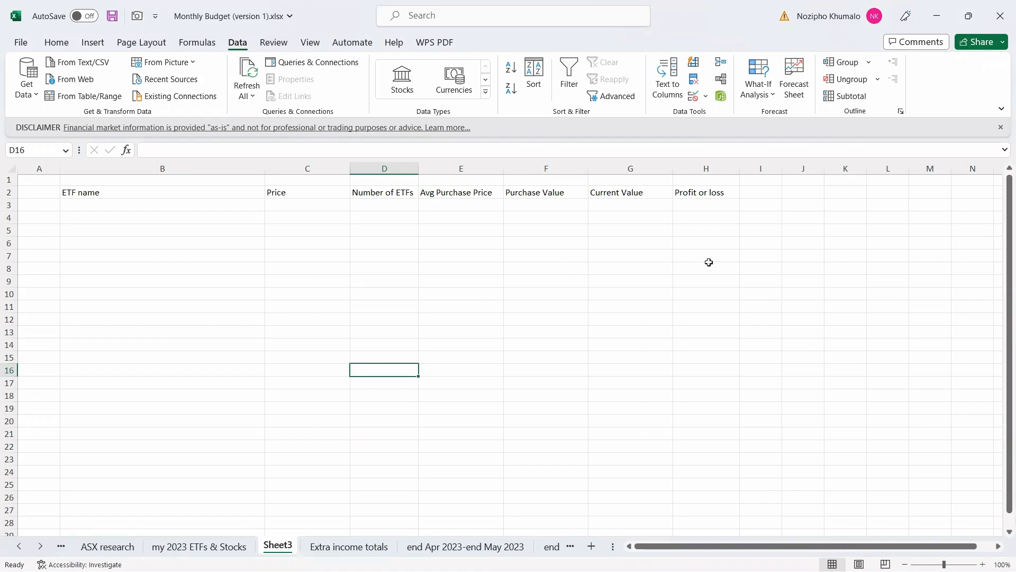
Select B5 under ETF name, then view the EasyEquities DIY Shares holdings in Chrome.
click(103, 229)
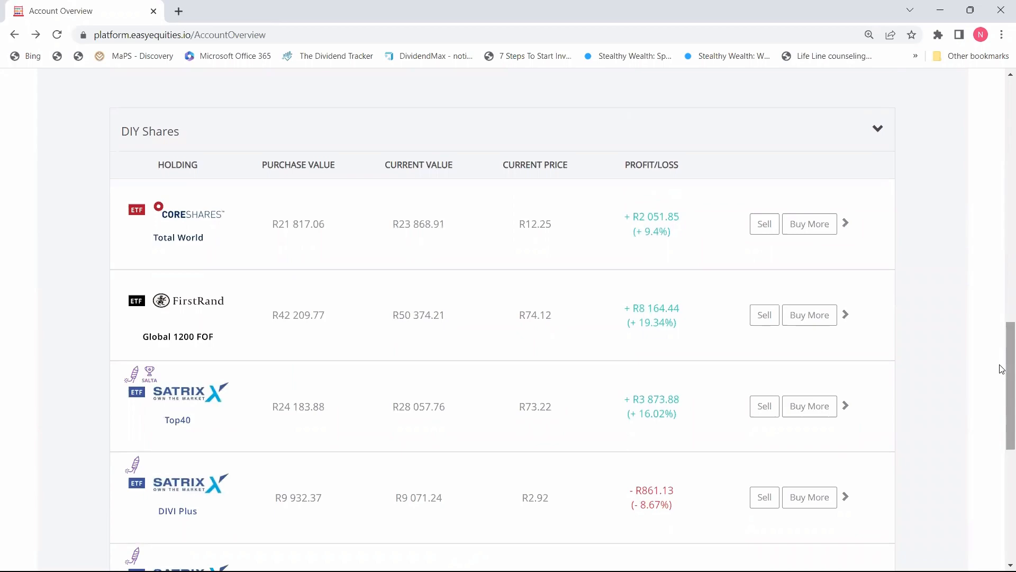
mouse_move(1002, 369)
mouse_down()
mouse_move(1002, 132)
mouse_move(1002, 380)
mouse_up()
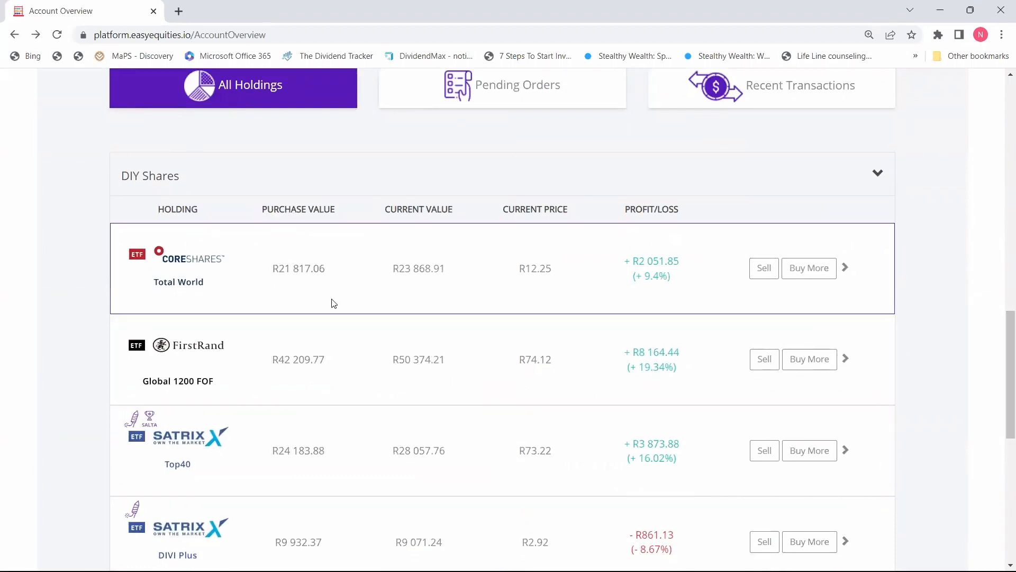
Open the CoreShares Total World ETF page to read its short name GLOBAL, then return to Excel.
click(808, 268)
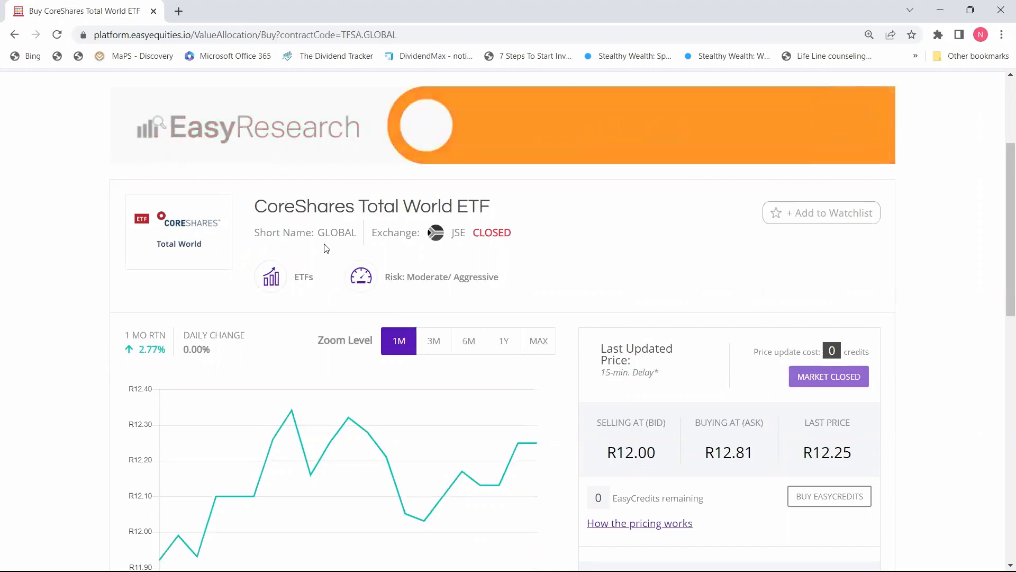
click(943, 11)
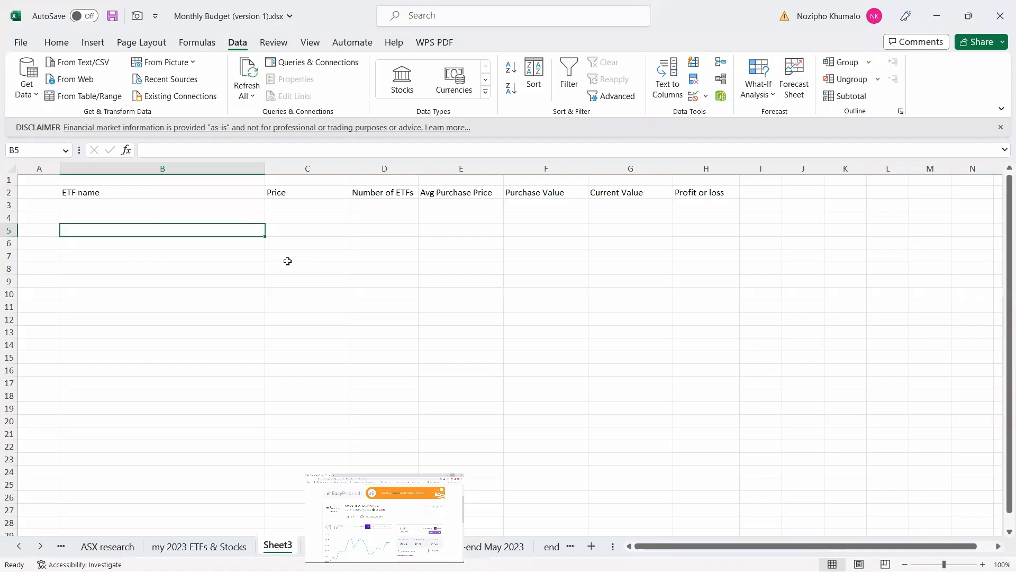
Enter GLOBAL in B5 and convert it to a Stocks entry matched to CS Total World Stock Fdr ETF.
text(GLOBAL)
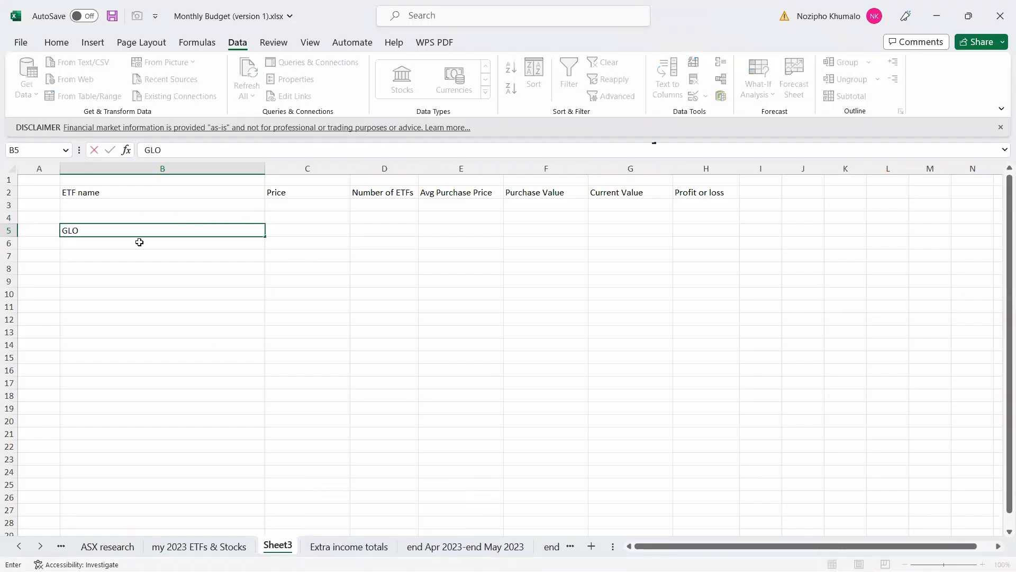
click(172, 264)
click(199, 230)
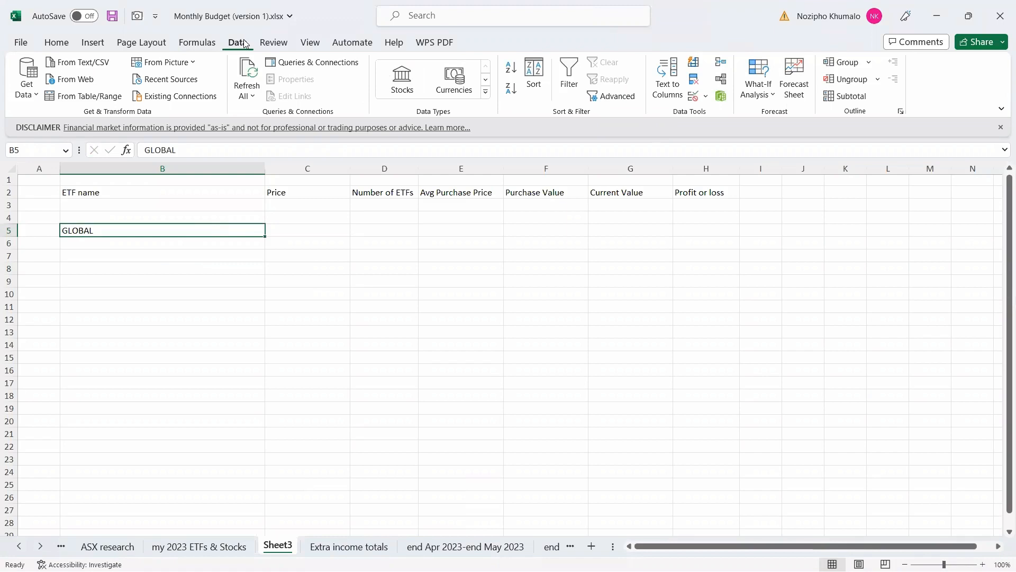
click(400, 85)
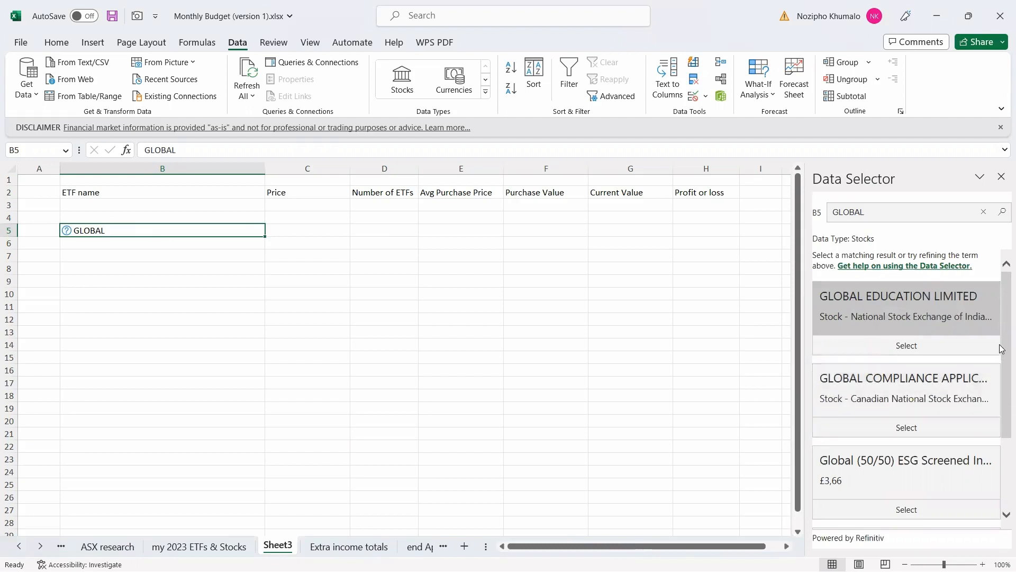
drag(1002, 348, 1000, 458)
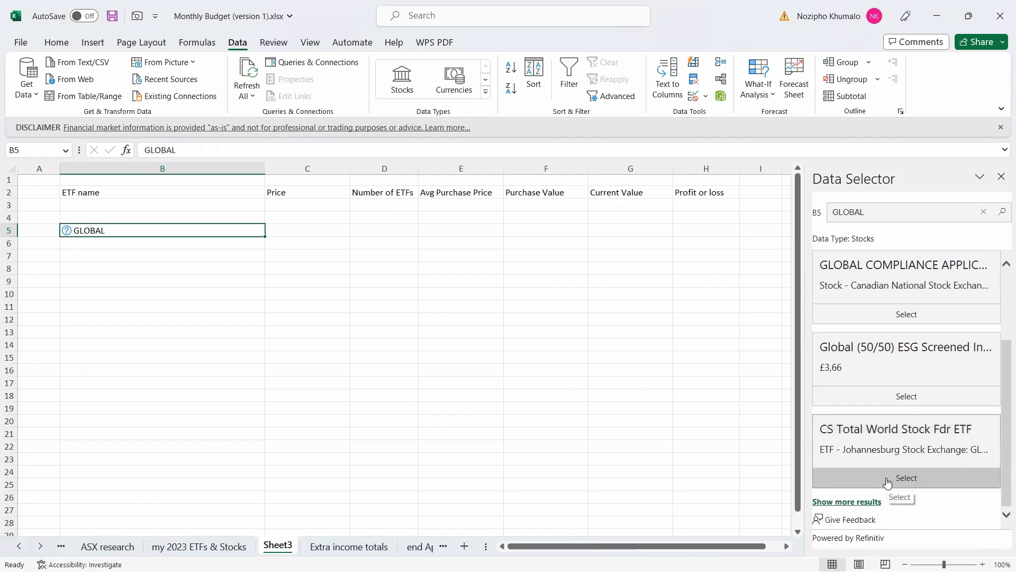
click(888, 479)
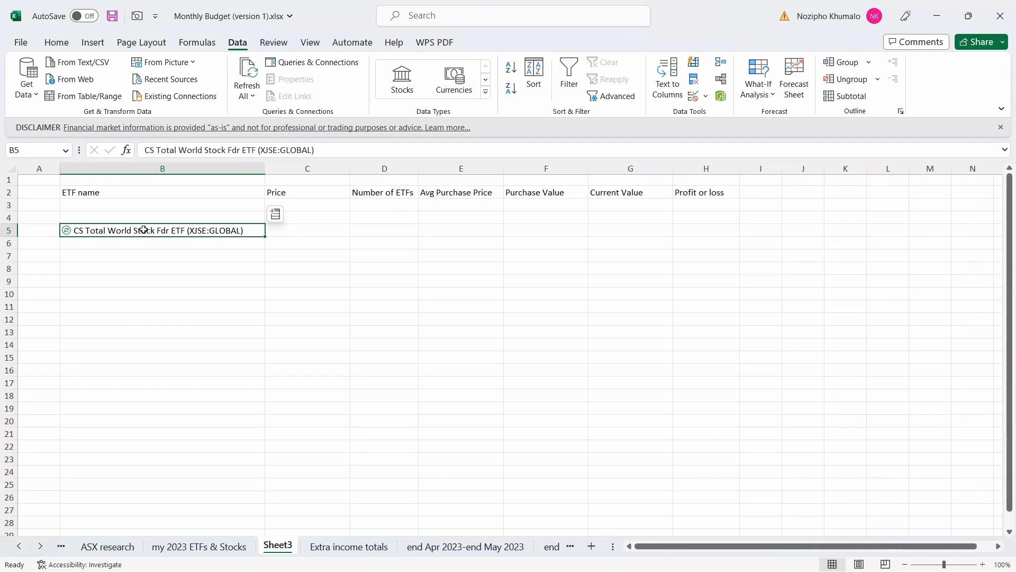
Look up the FirstRand Global 1200 FOF holding's detail page in EasyEquities.
click(372, 555)
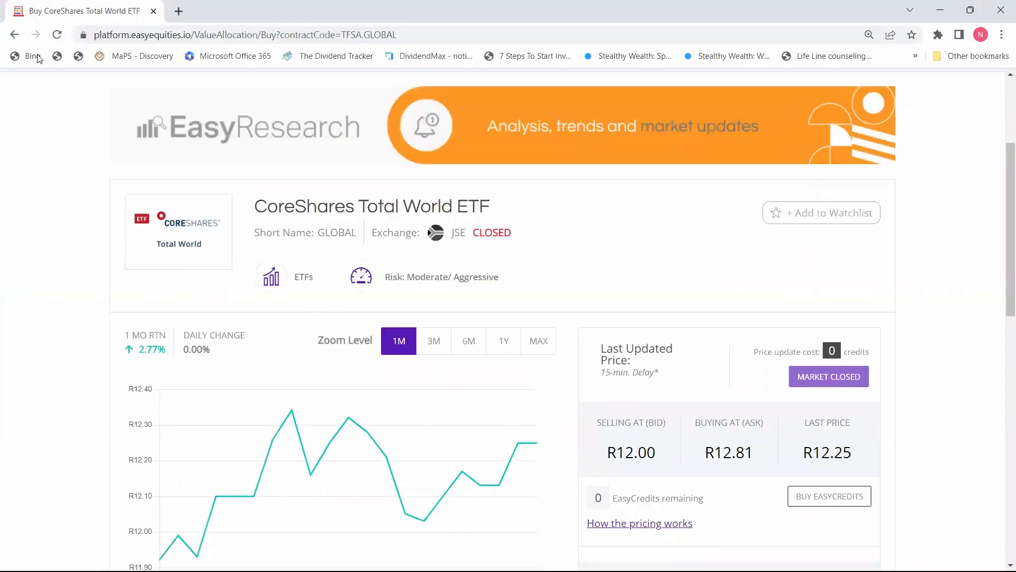
click(14, 34)
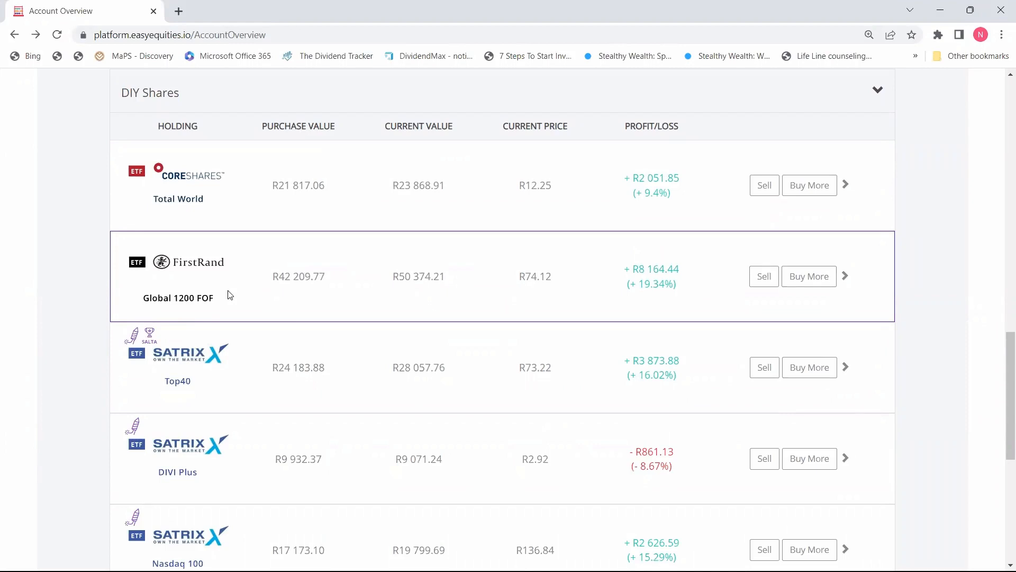
click(819, 281)
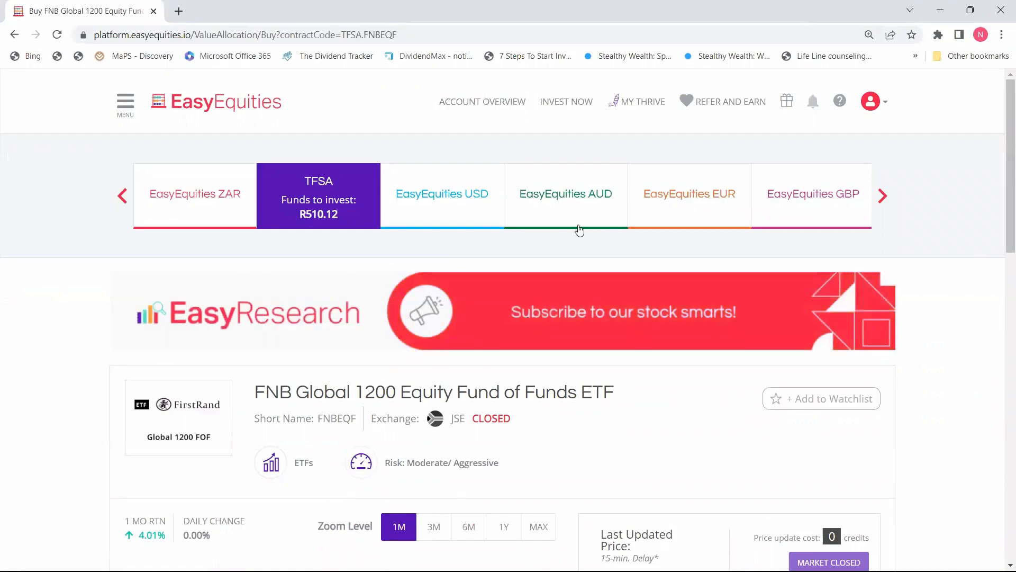
click(940, 9)
Enter FNBEQF in B6 as a linked Stocks entry and close the Refresh Settings pane.
click(186, 244)
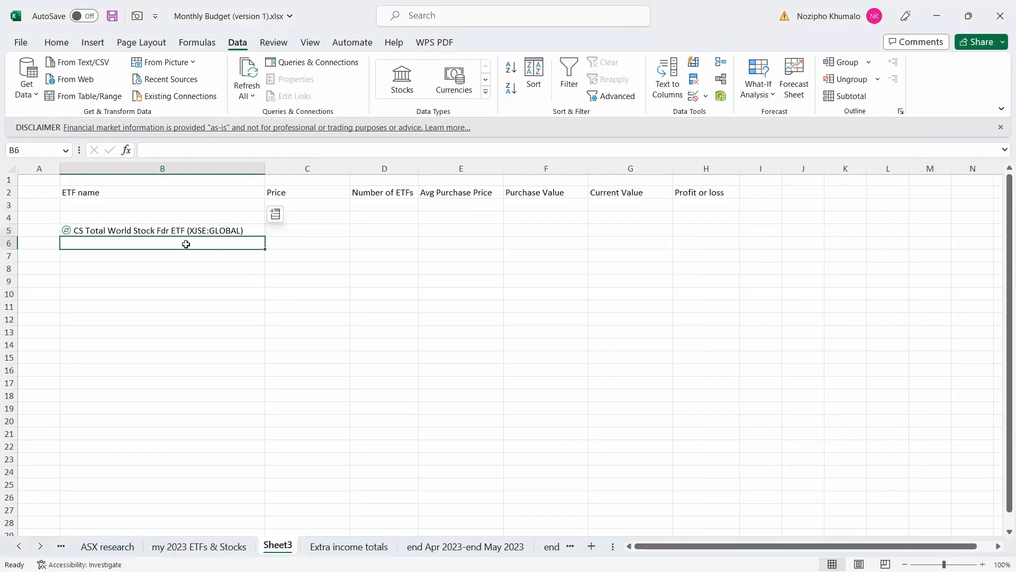
text(FNB)
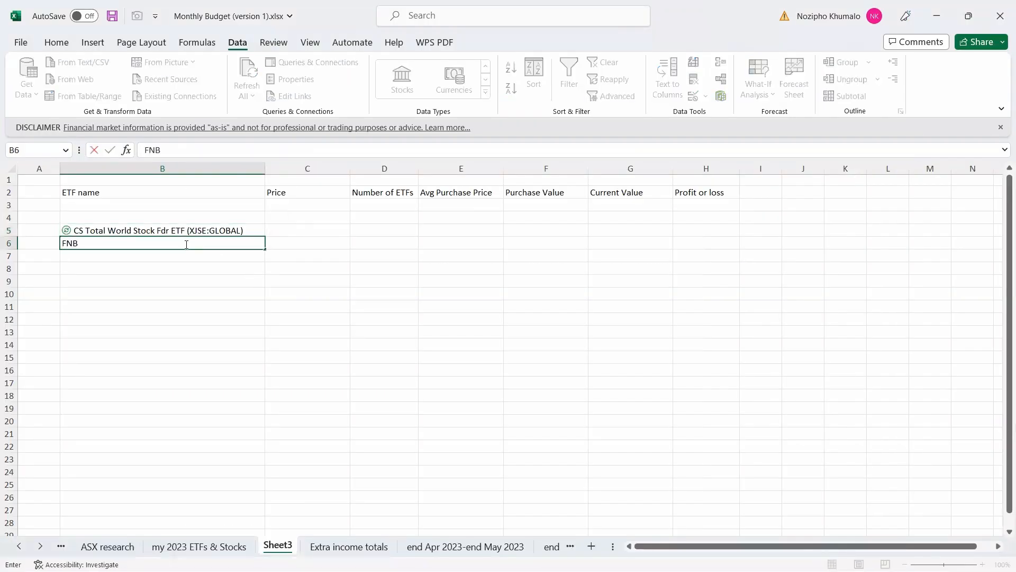
text(EQF)
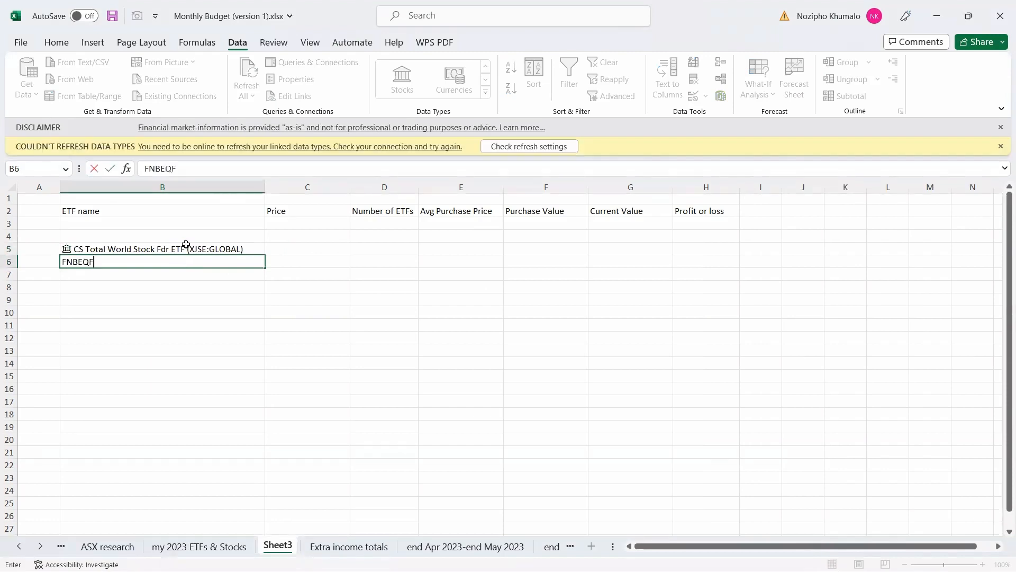
key(Return)
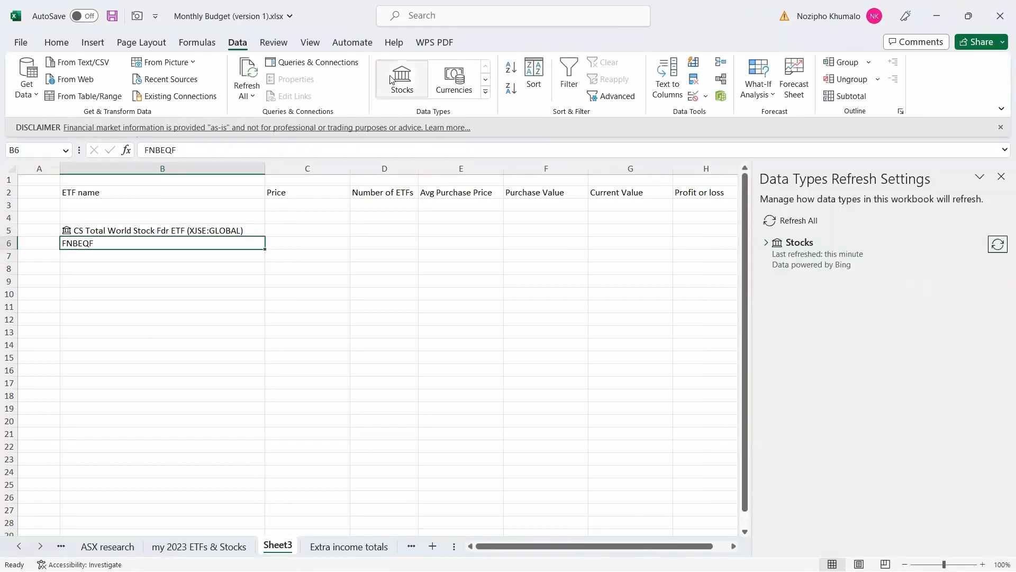
click(402, 77)
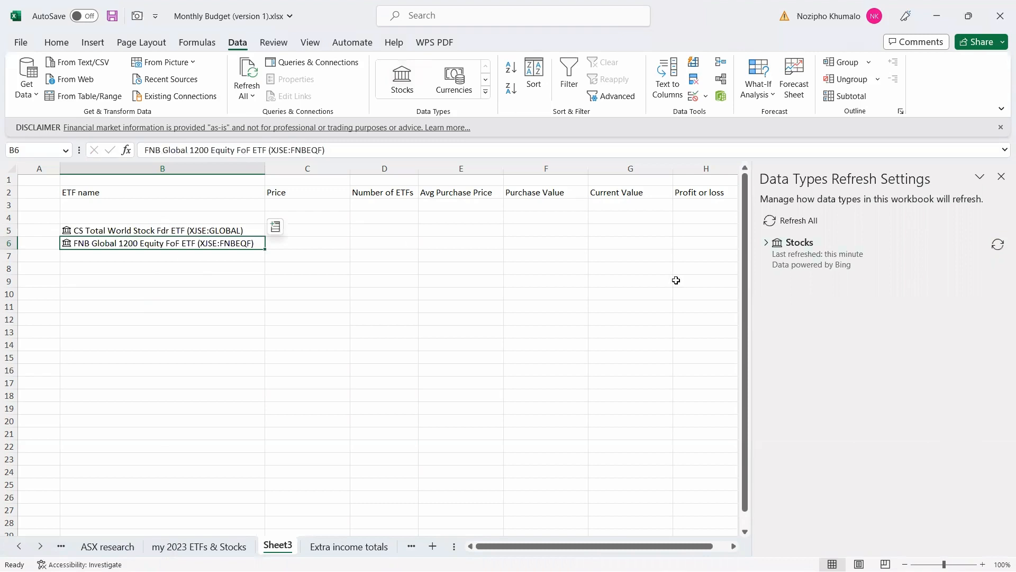
click(1001, 176)
click(154, 256)
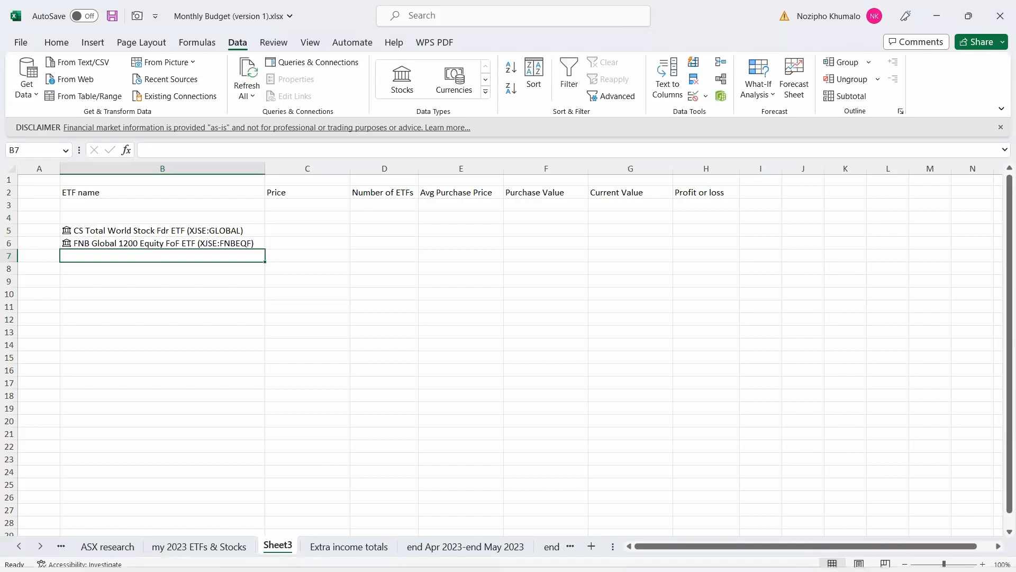
mouse_move(391, 570)
click(371, 555)
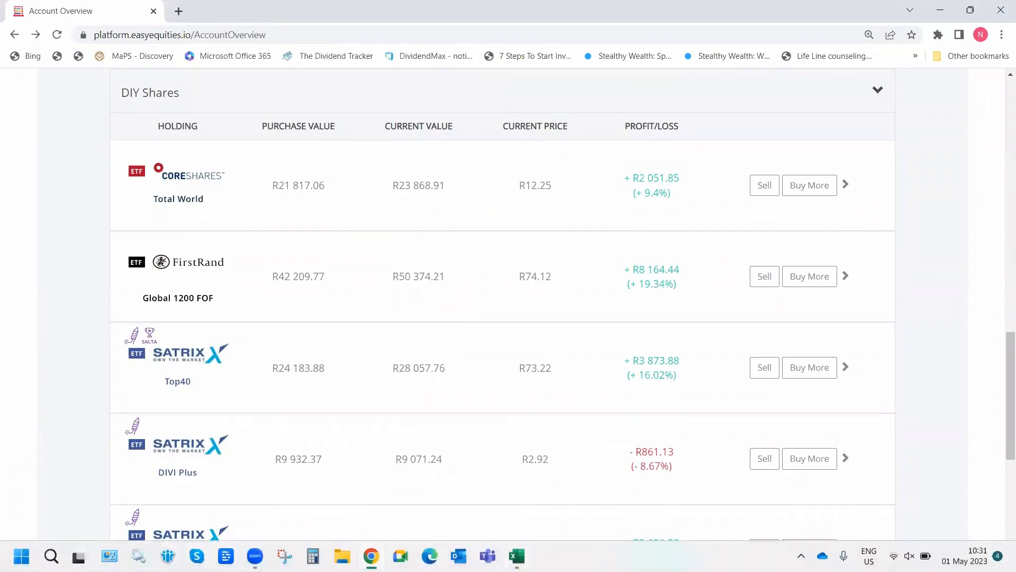
Enter STX40 and STXDIV in B7–B8 as Stocks entries, checking the holdings list in between.
click(516, 556)
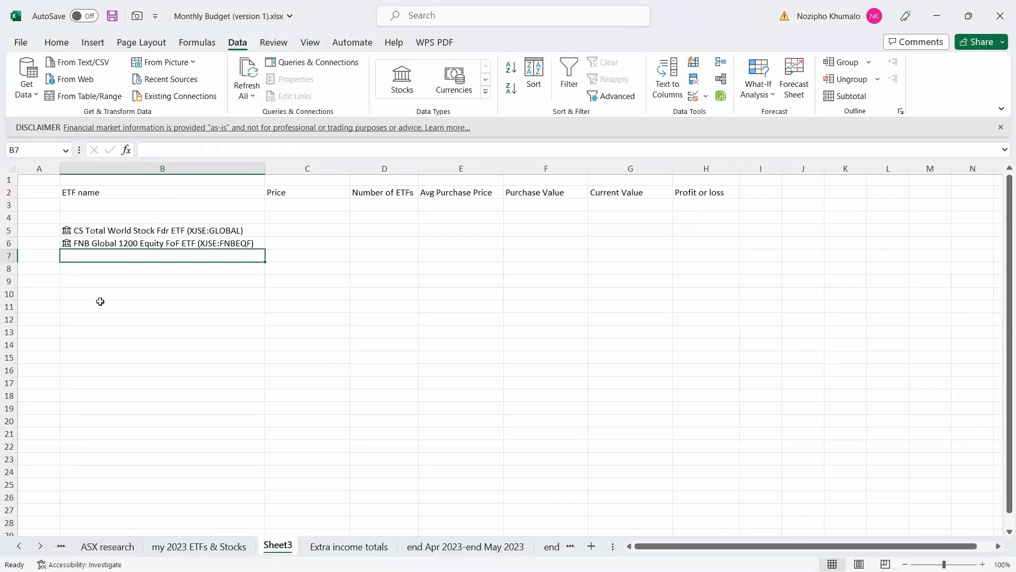
text(STX4)
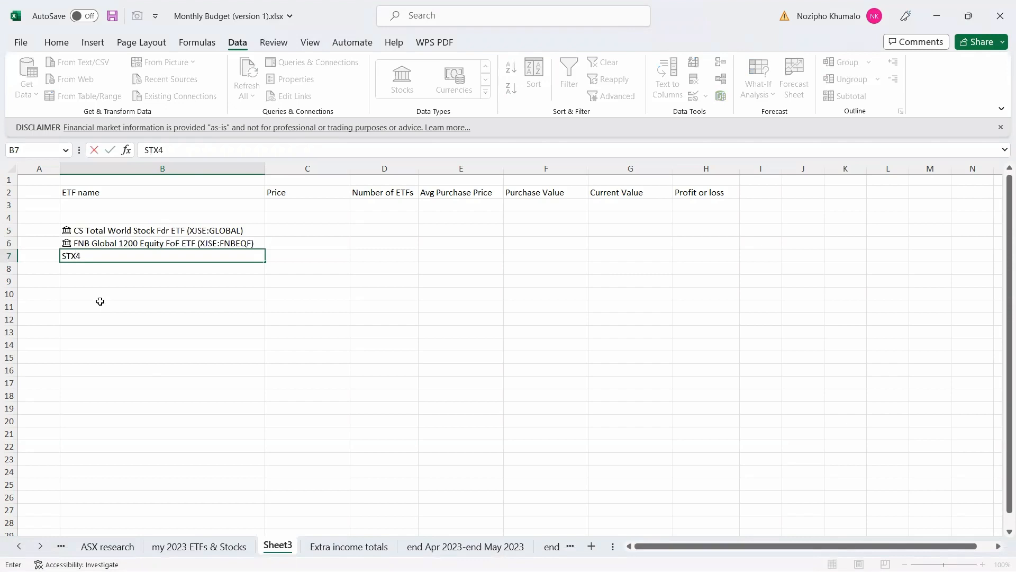
text(0)
key(Return)
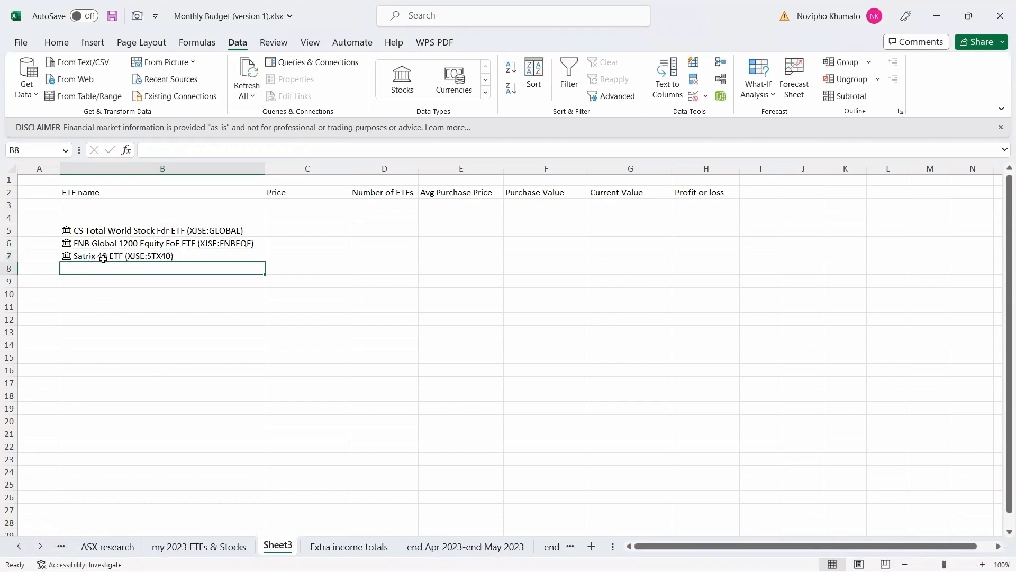
click(371, 556)
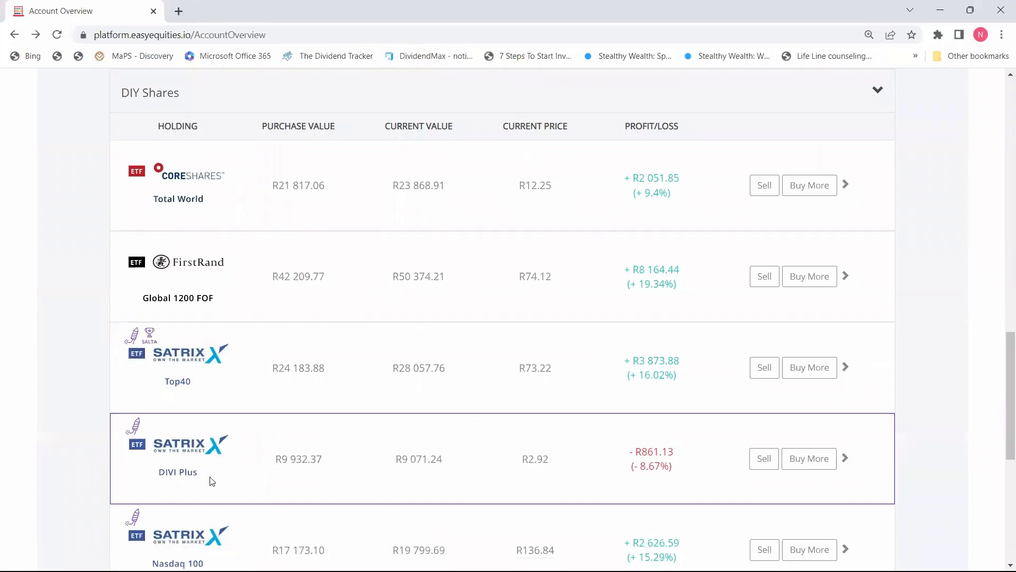
click(940, 10)
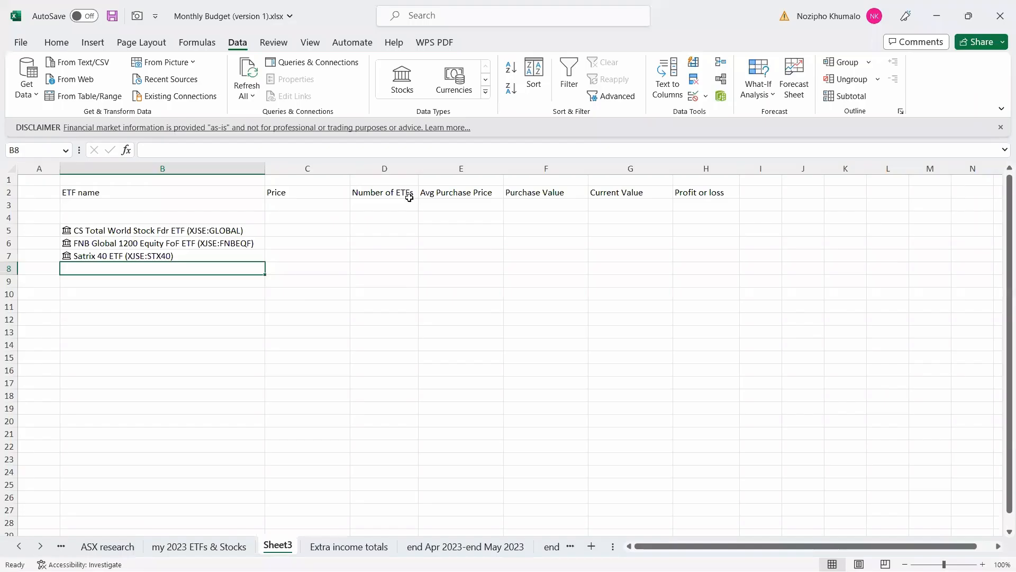
text(ST)
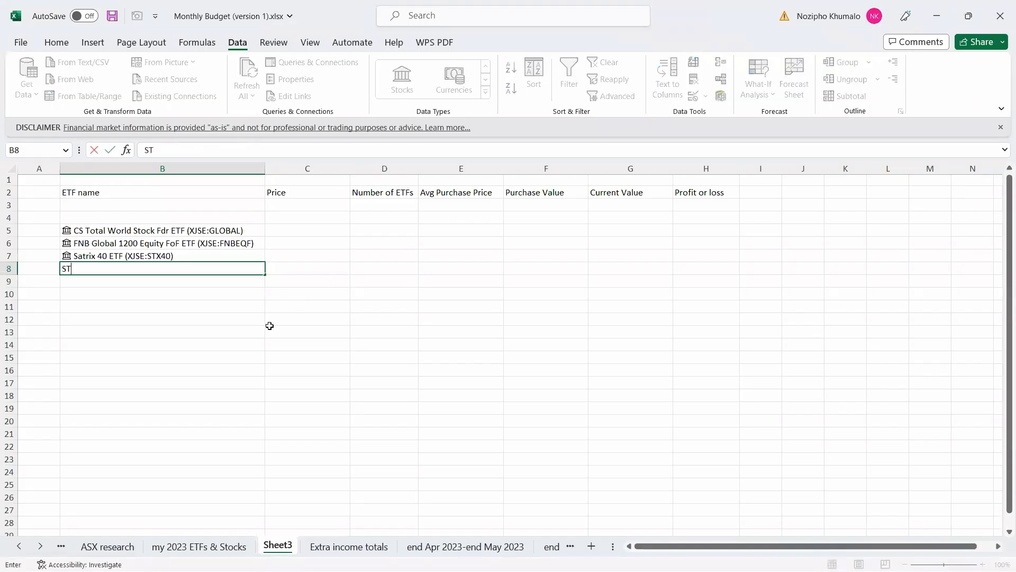
text(XDIV)
key(Return)
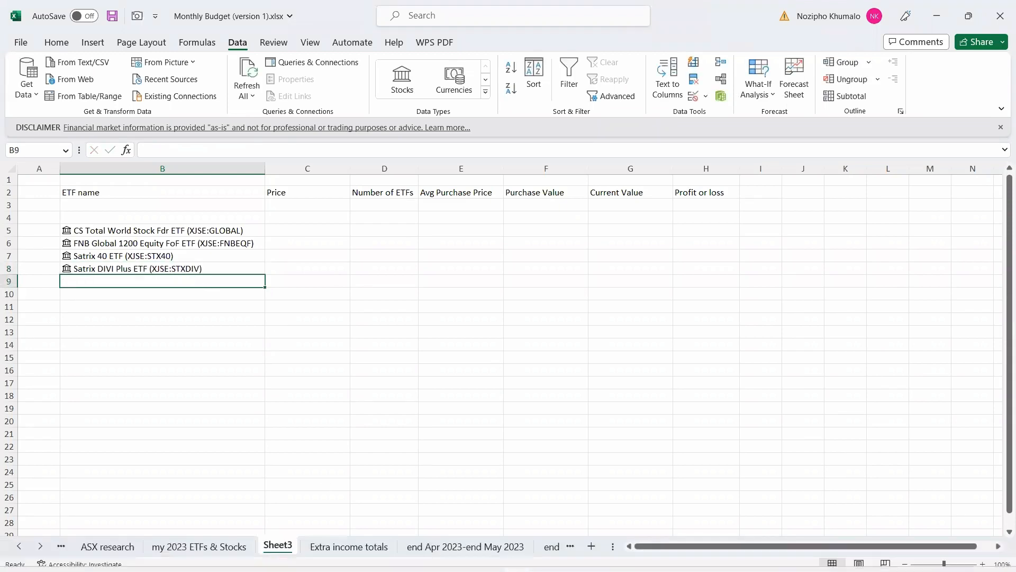
Enter STXNDQ in B9 and SYG500 in B10 as Stocks entries.
mouse_move(371, 555)
click(371, 485)
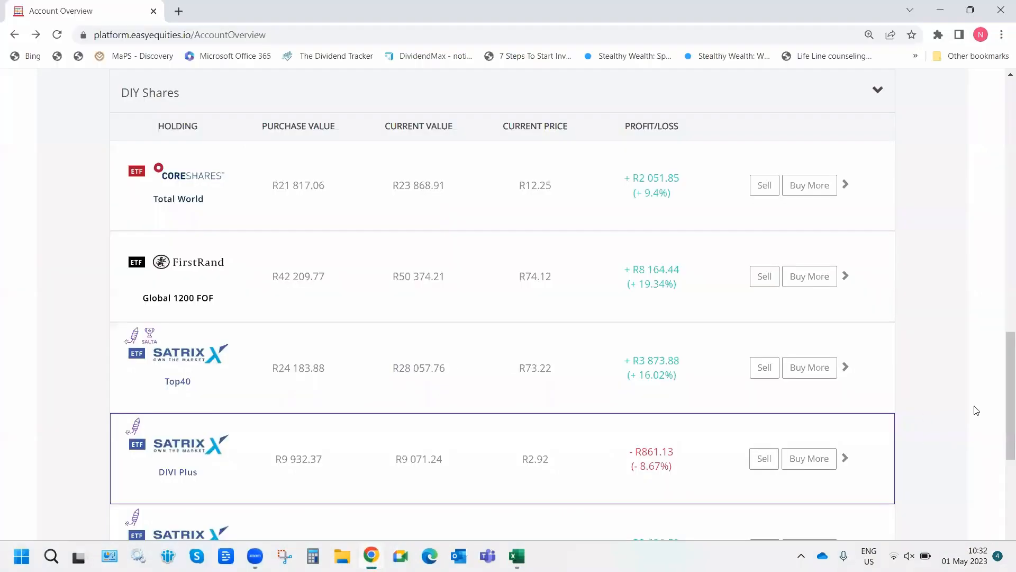
scroll(190, 332, down, 5)
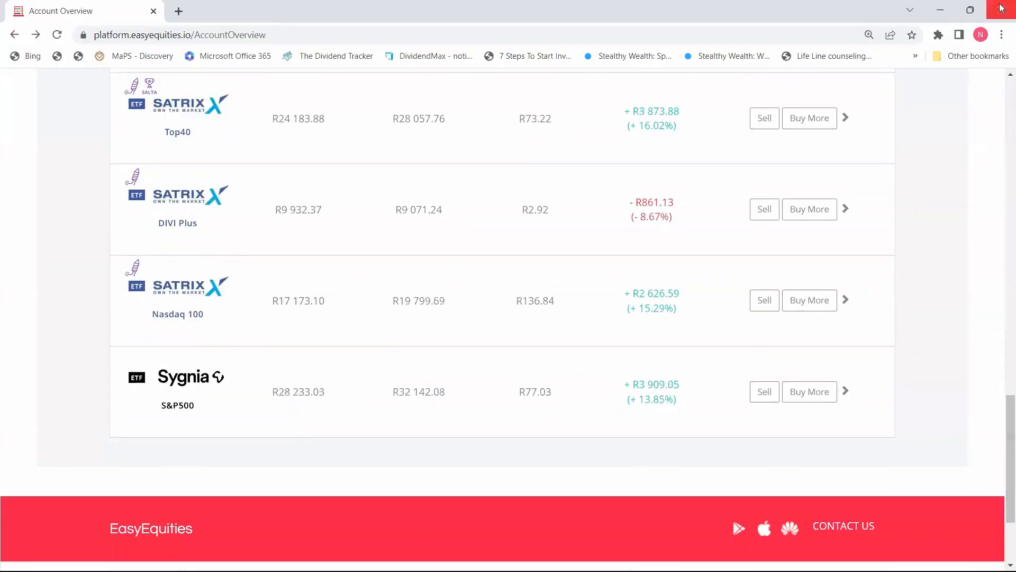
click(939, 10)
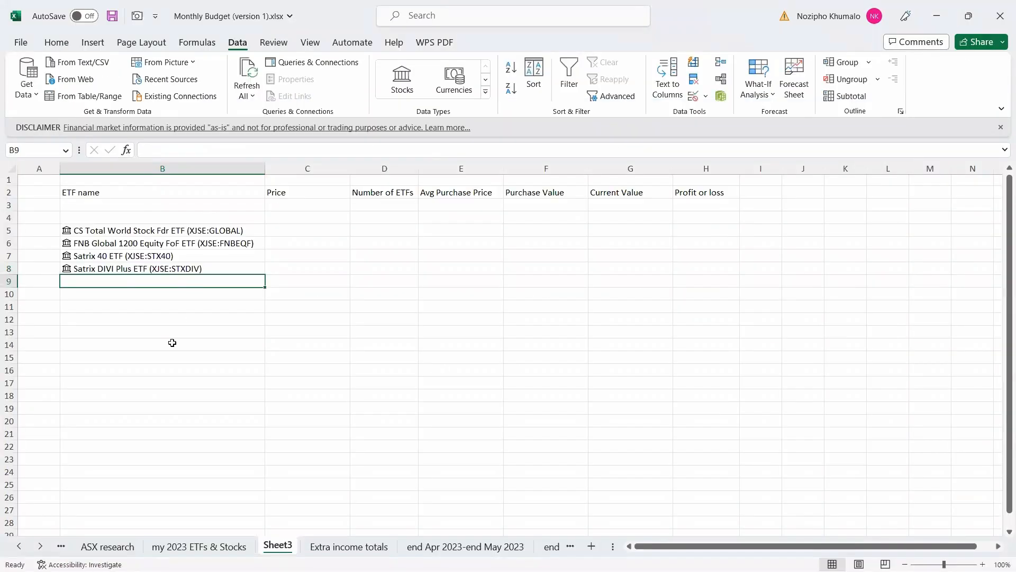
text(STXNDQ)
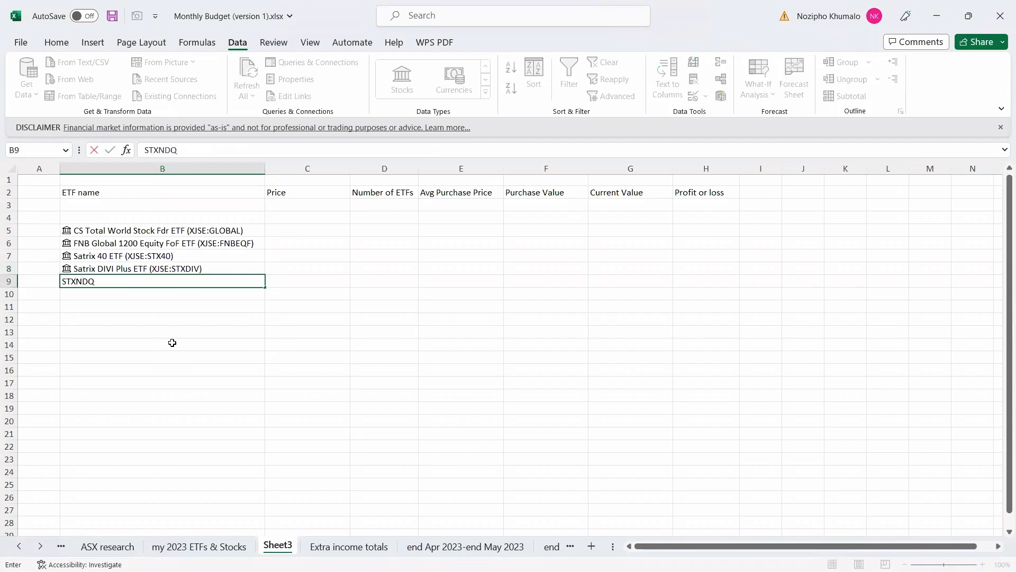
key(Return)
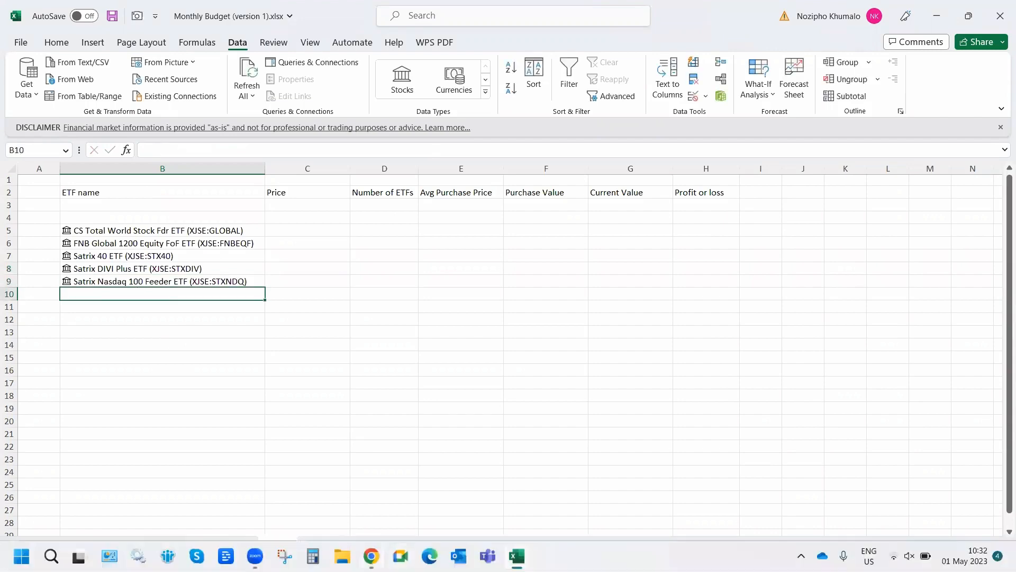
click(371, 555)
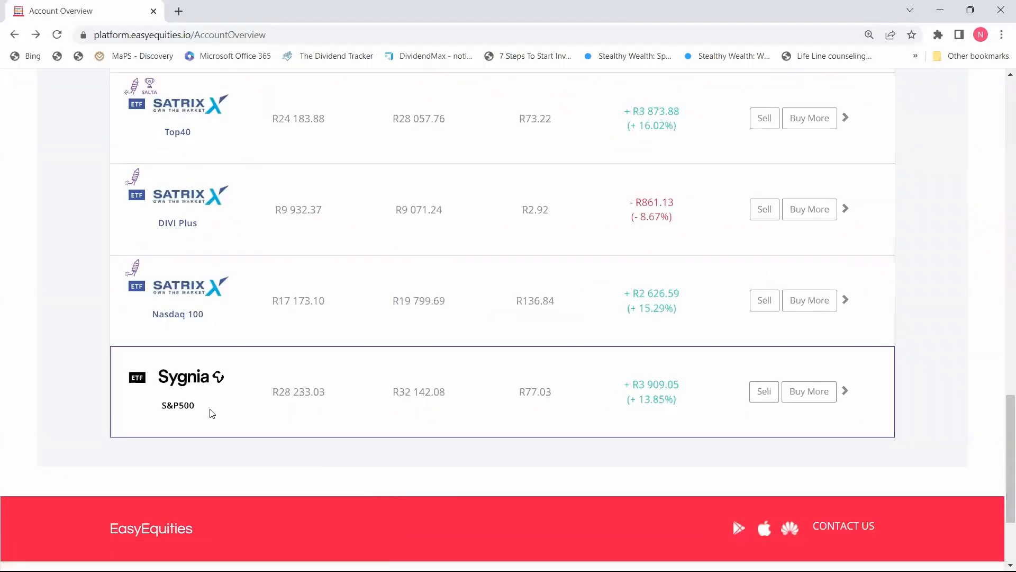
click(940, 9)
text(SYG500)
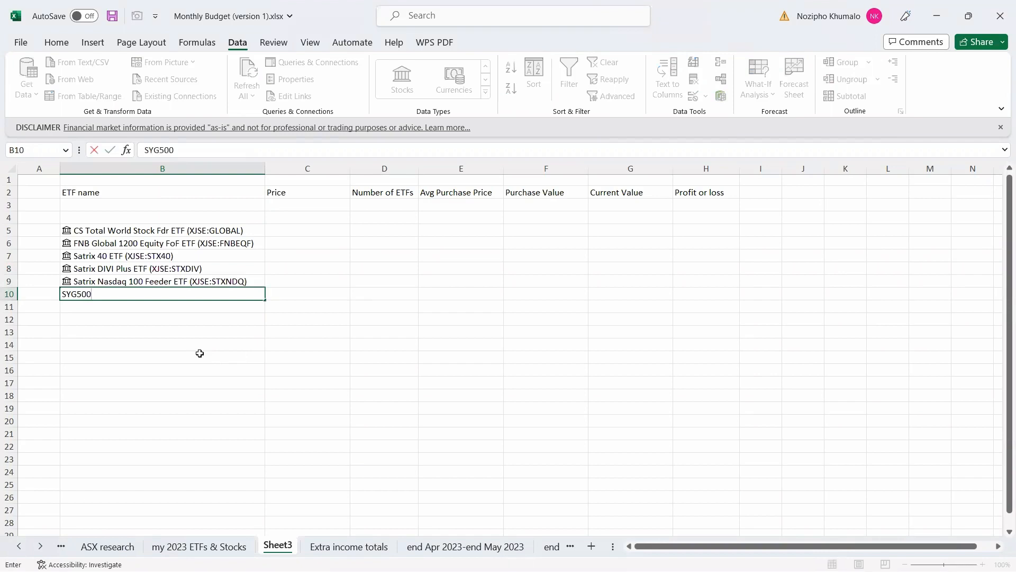
key(Return)
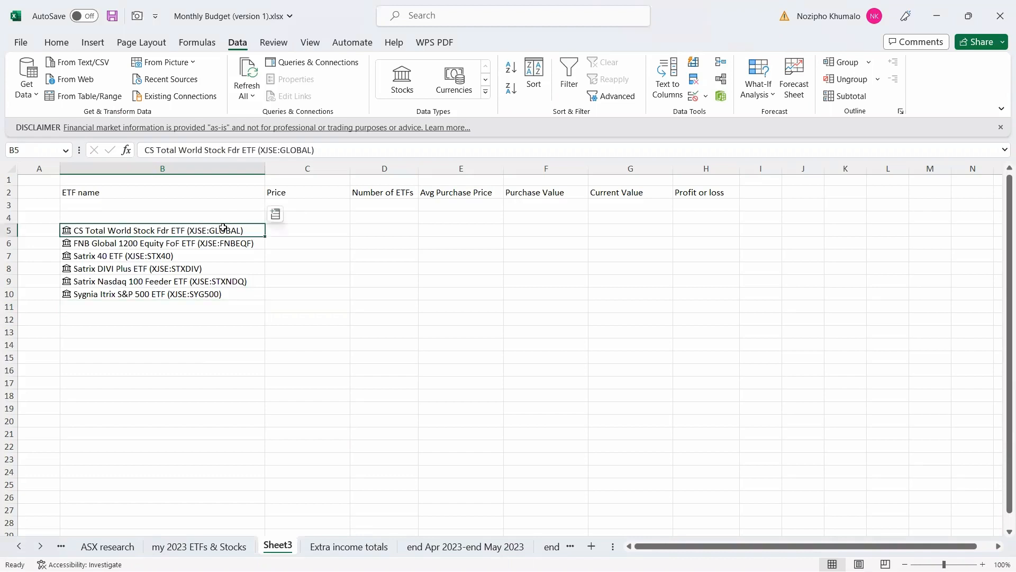
Insert the linked Price field for the CS Total World ETF into C5, showing 1 221,00.
click(276, 215)
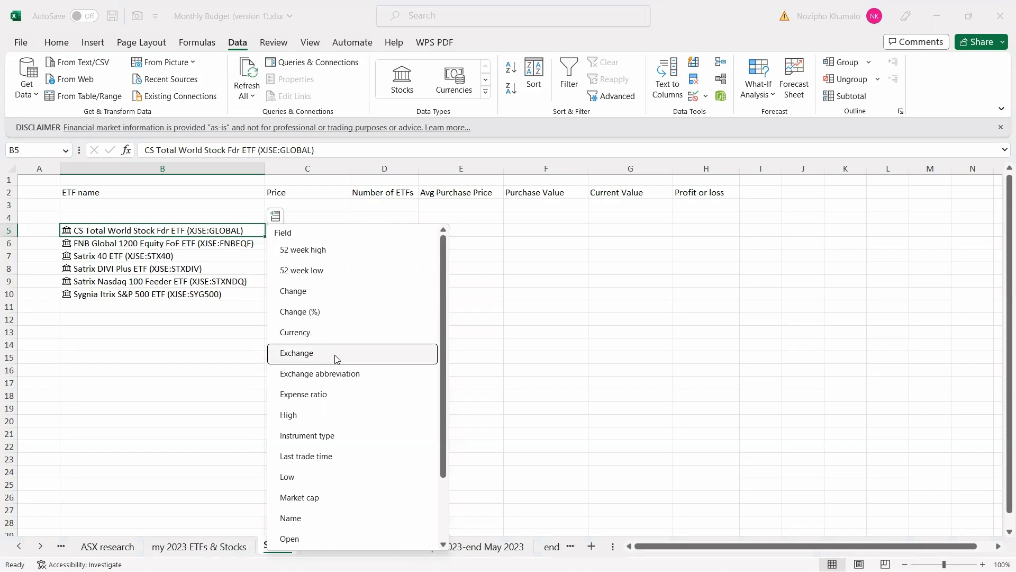
scroll(449, 418, down, 2)
scroll(452, 432, down, 3)
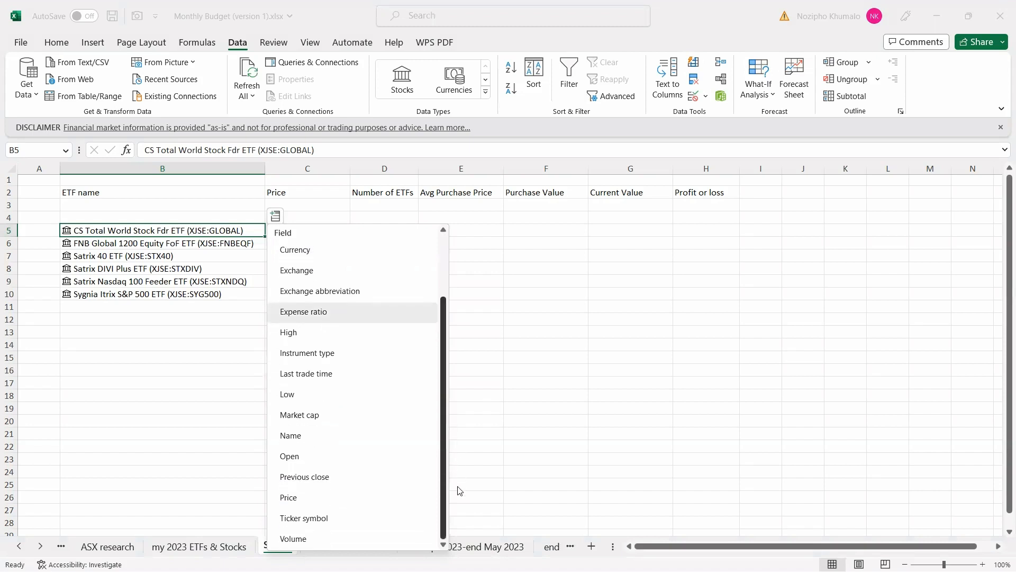
click(342, 501)
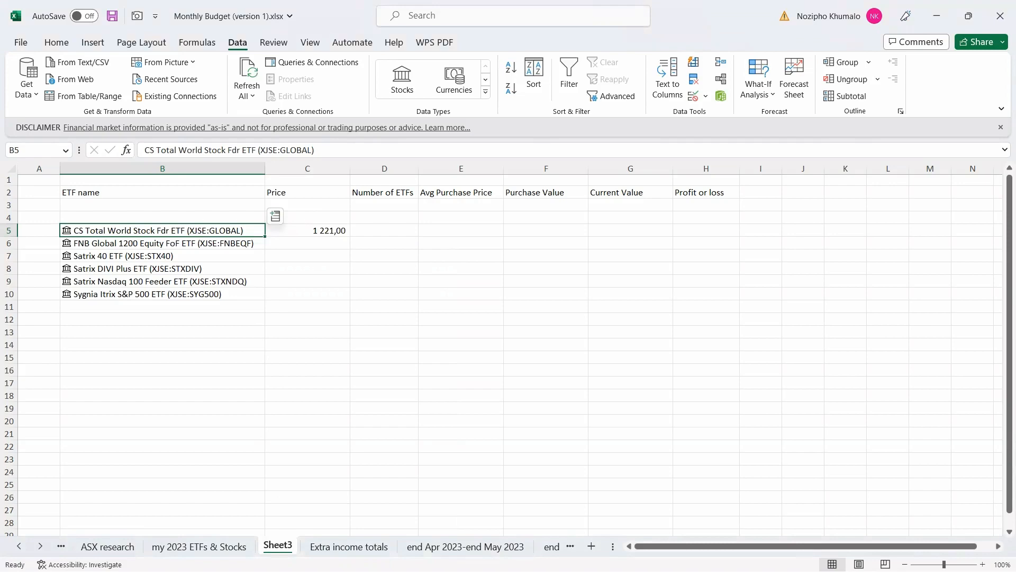
mouse_move(339, 570)
click(371, 556)
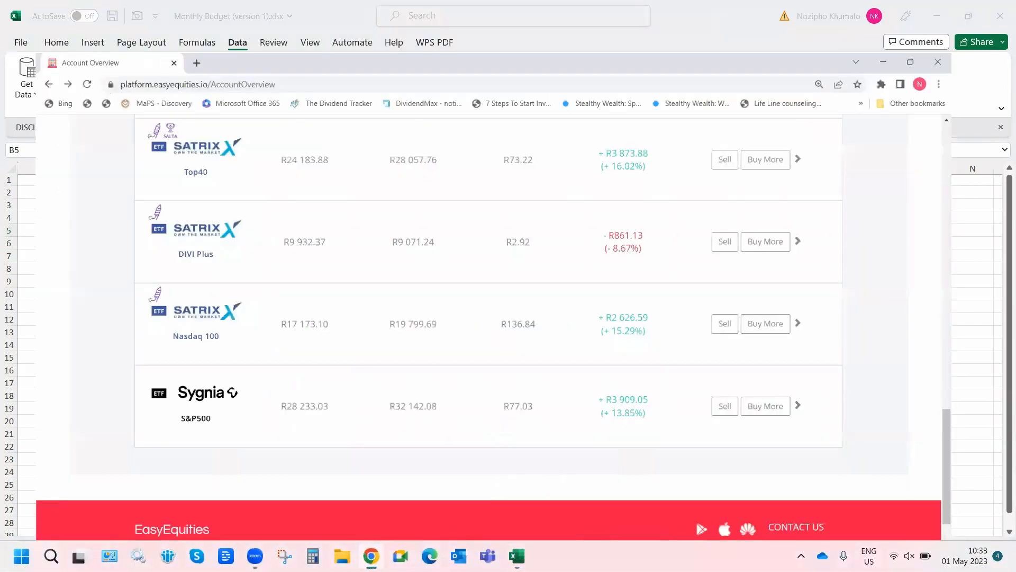
drag(1003, 423, 1002, 301)
click(808, 423)
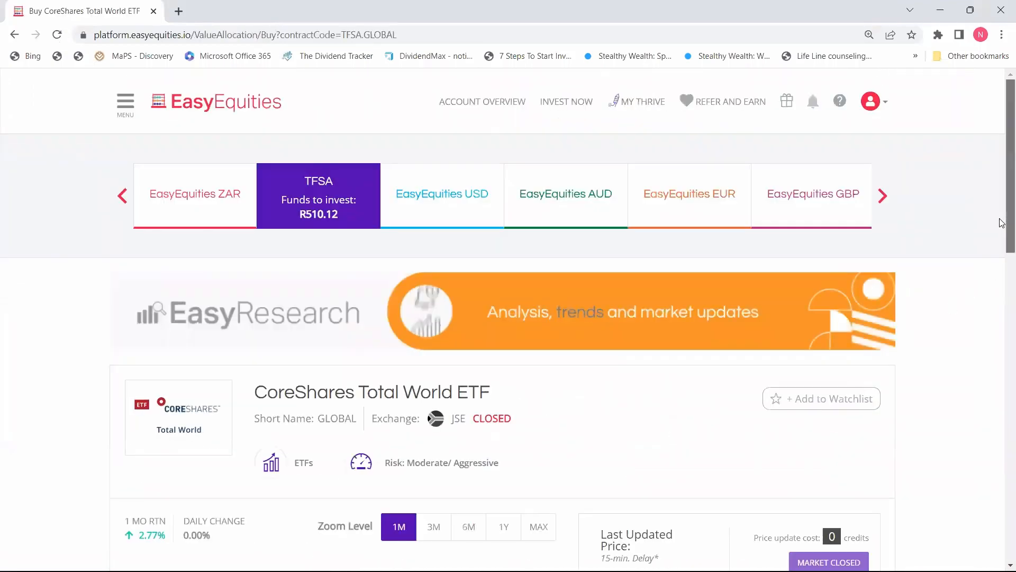
scroll(839, 258, down, 6)
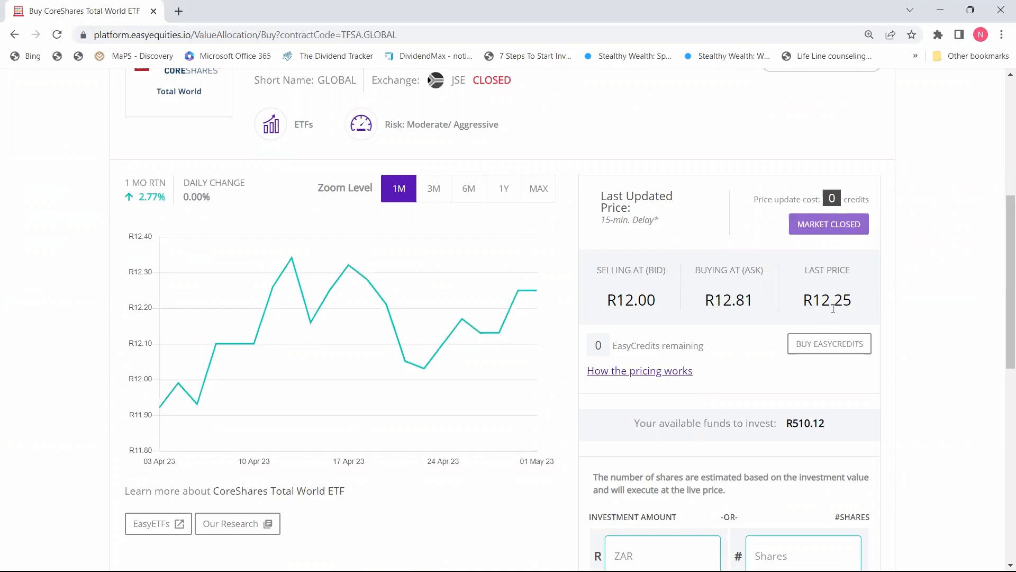
click(940, 10)
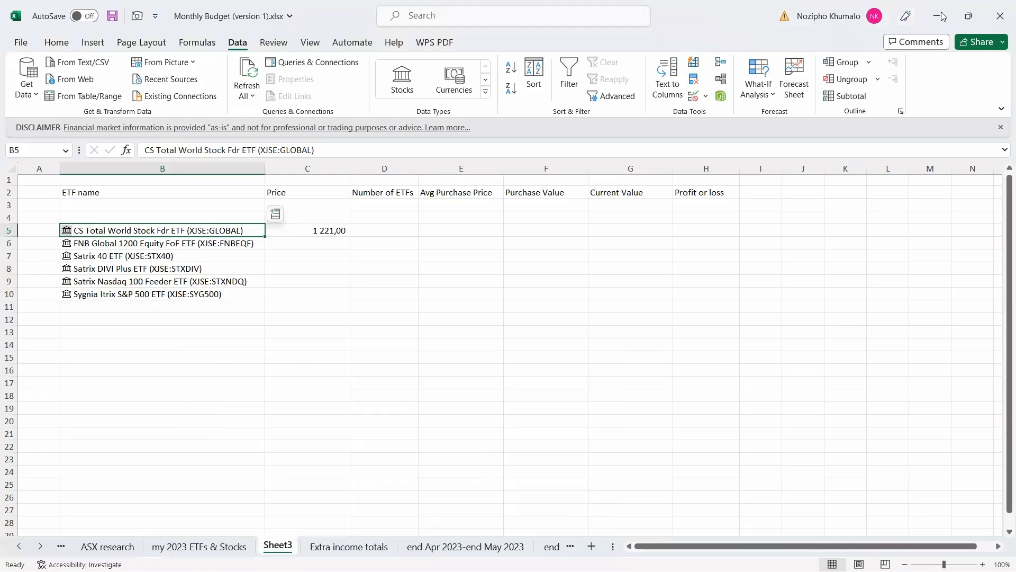
Change C5's formula to =B5.Price/100.
click(318, 231)
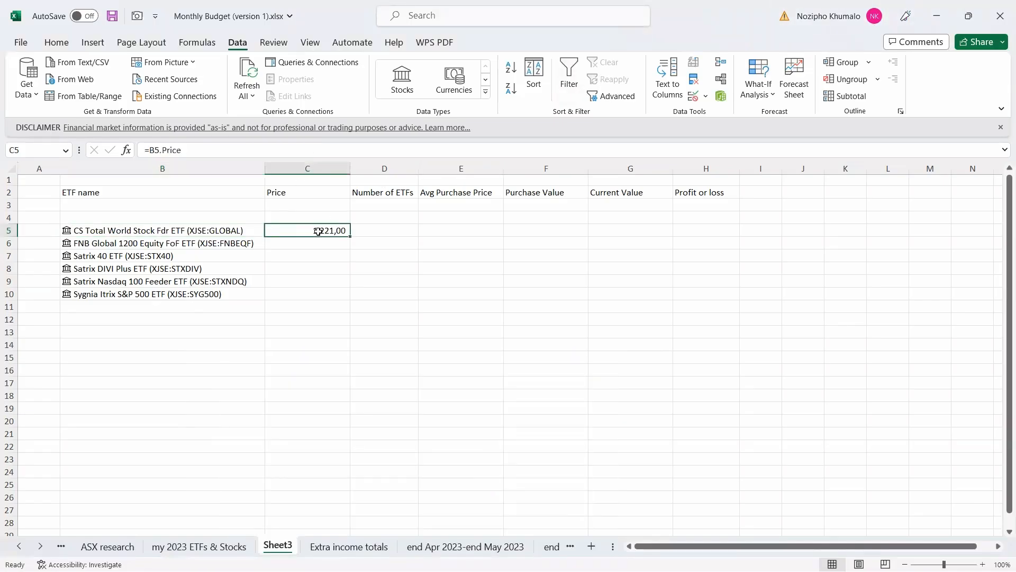
click(220, 151)
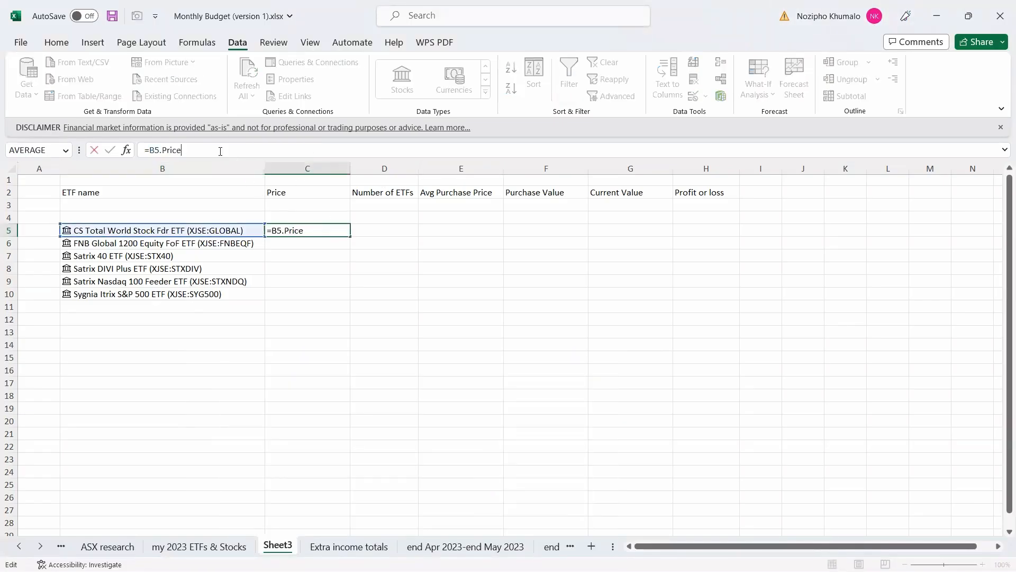
text(/100)
key(Return)
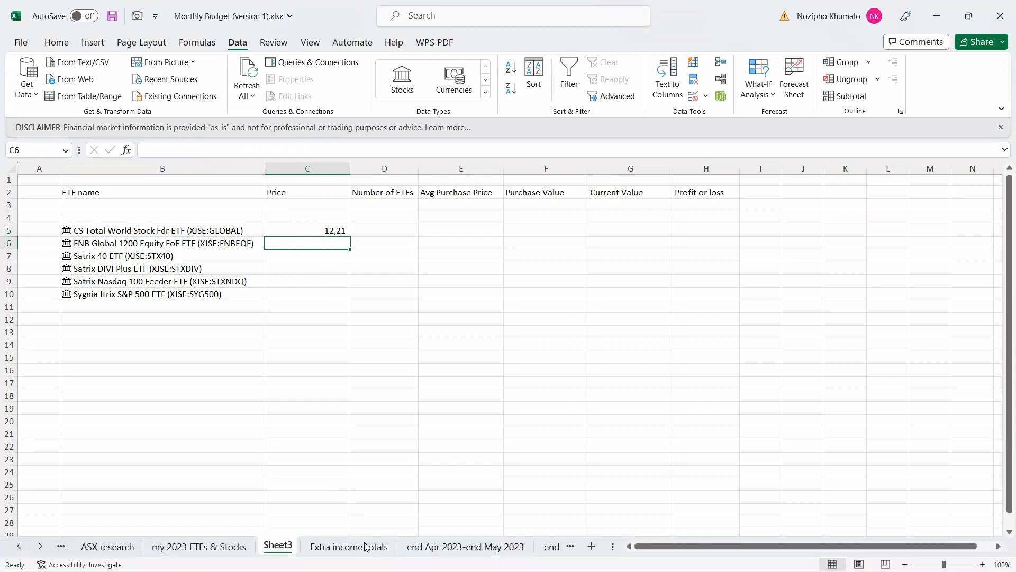
Fill the price formula down to C10 and dock Excel to the left half of the screen.
click(300, 231)
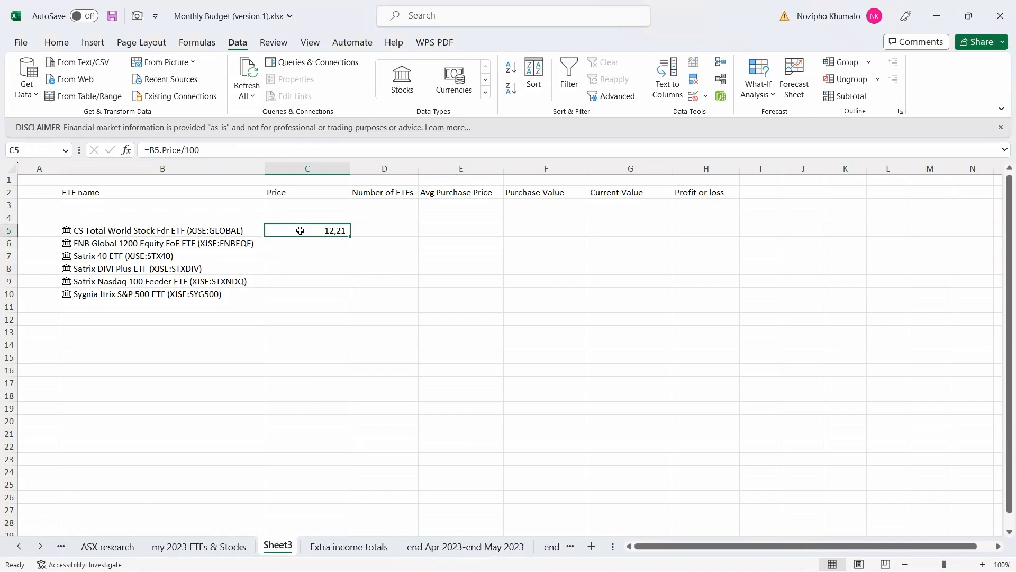
drag(353, 235, 348, 298)
click(343, 304)
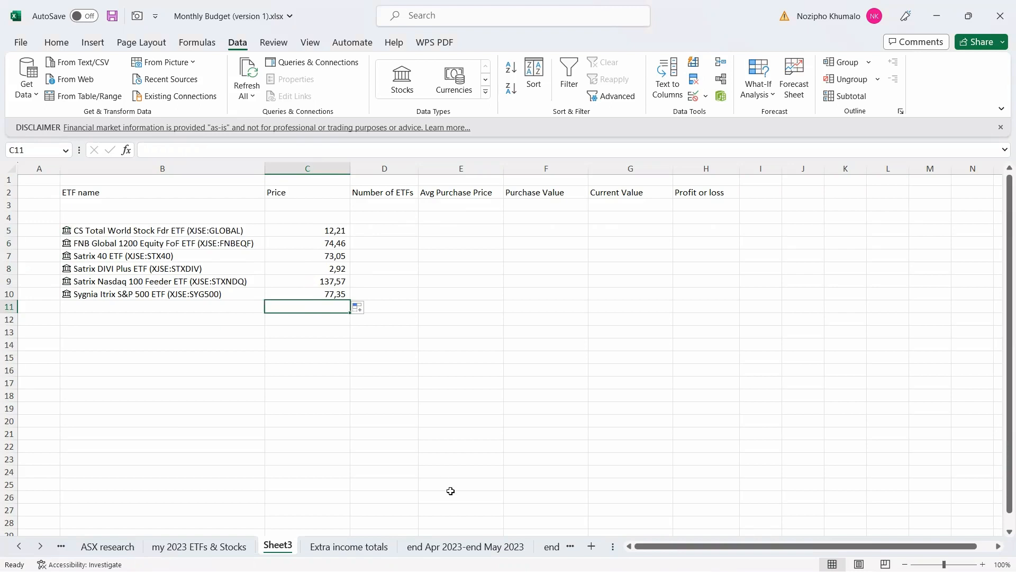
click(388, 226)
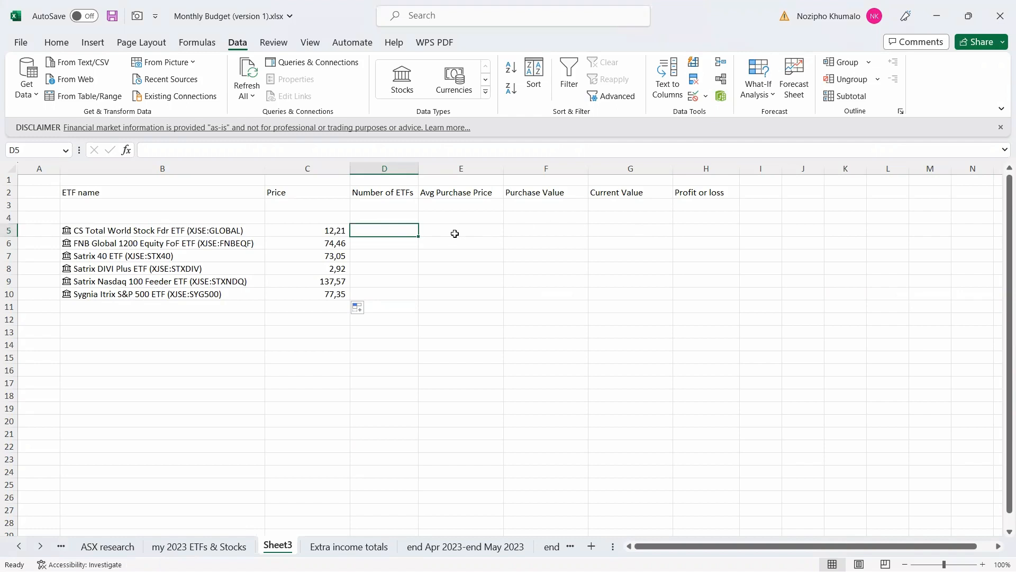
key(super+Left)
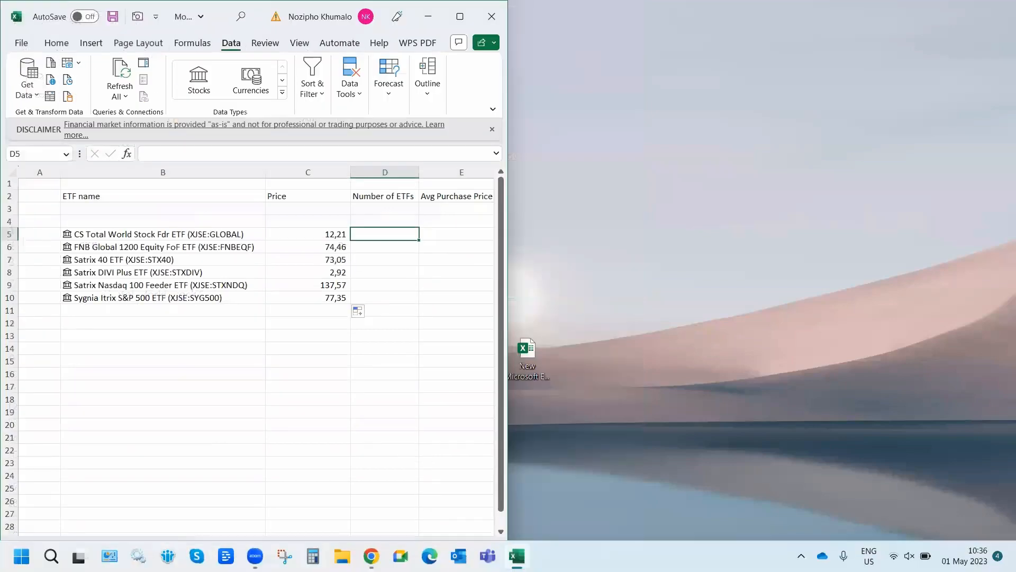
Snap EasyEquities to the right half and show the CoreShares Total World holding details.
click(371, 556)
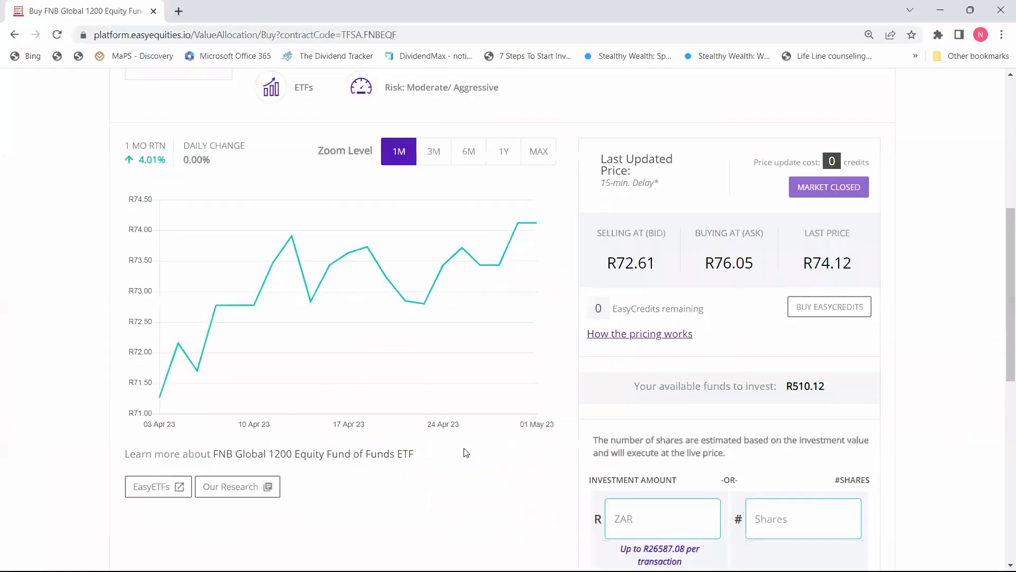
key(super+Right)
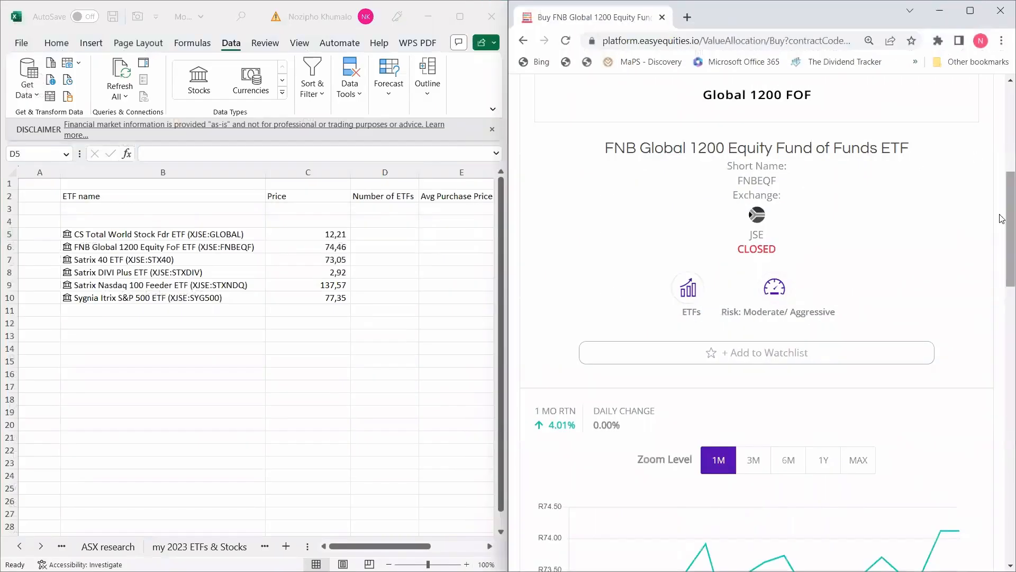
scroll(1002, 158, up, 4)
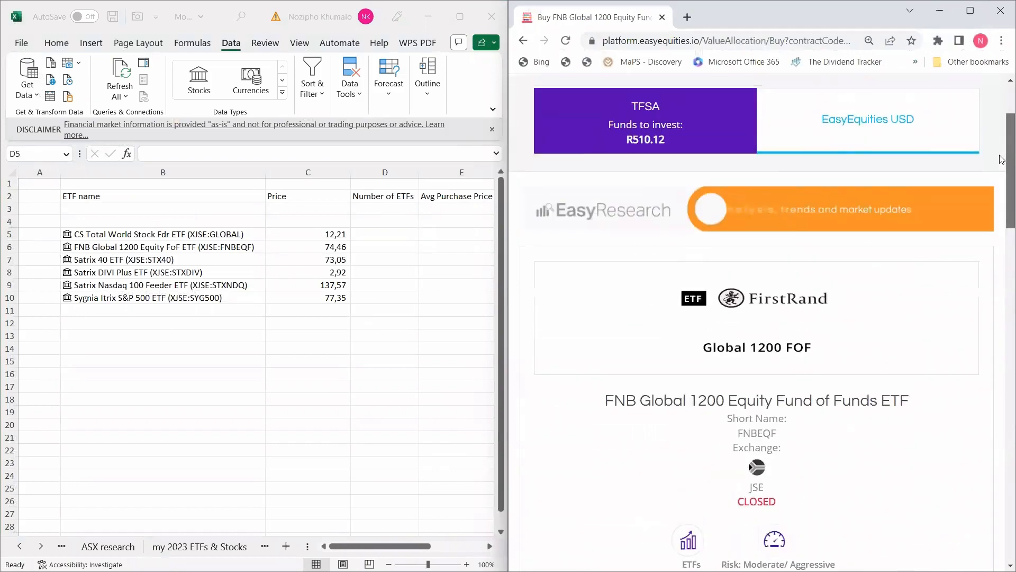
click(525, 42)
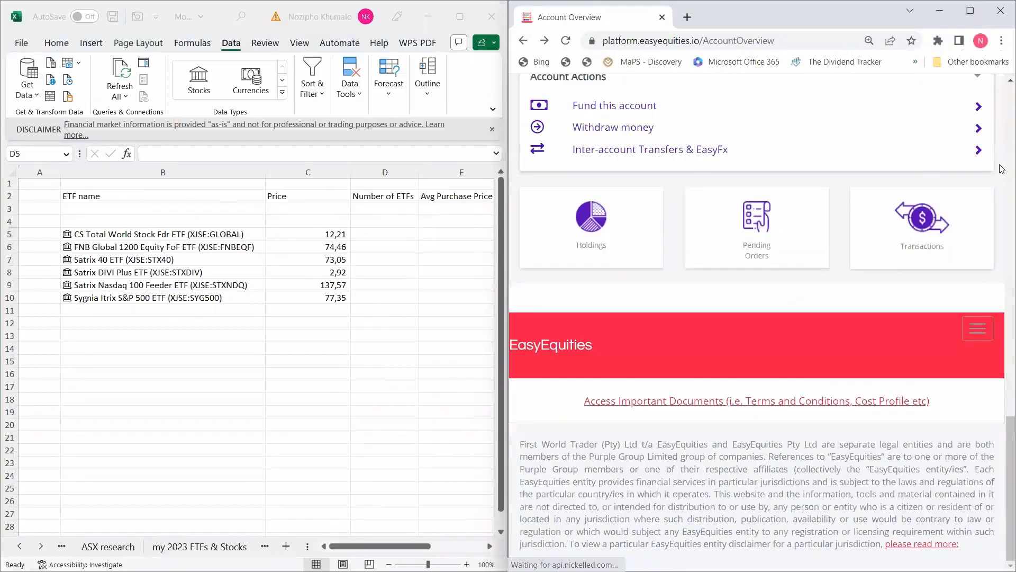
click(630, 248)
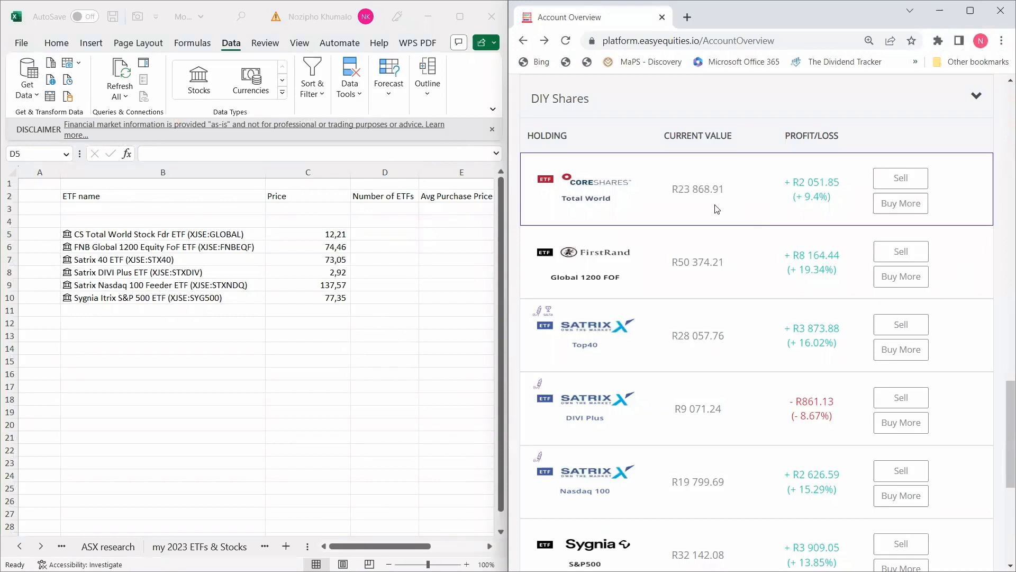
click(743, 210)
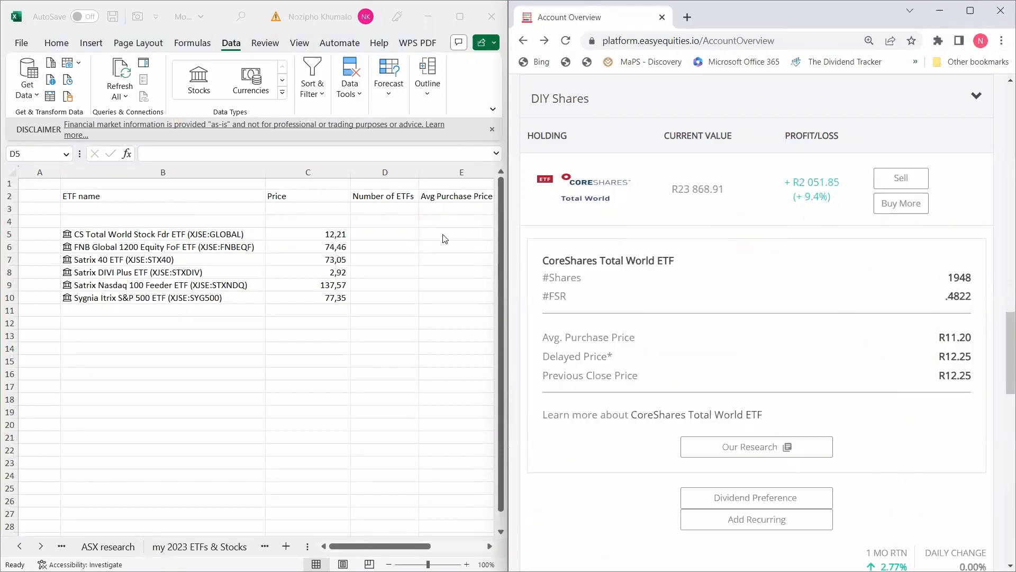
Enter share counts 1948,4822 for Total World and 679,6304 for FNB.
click(381, 235)
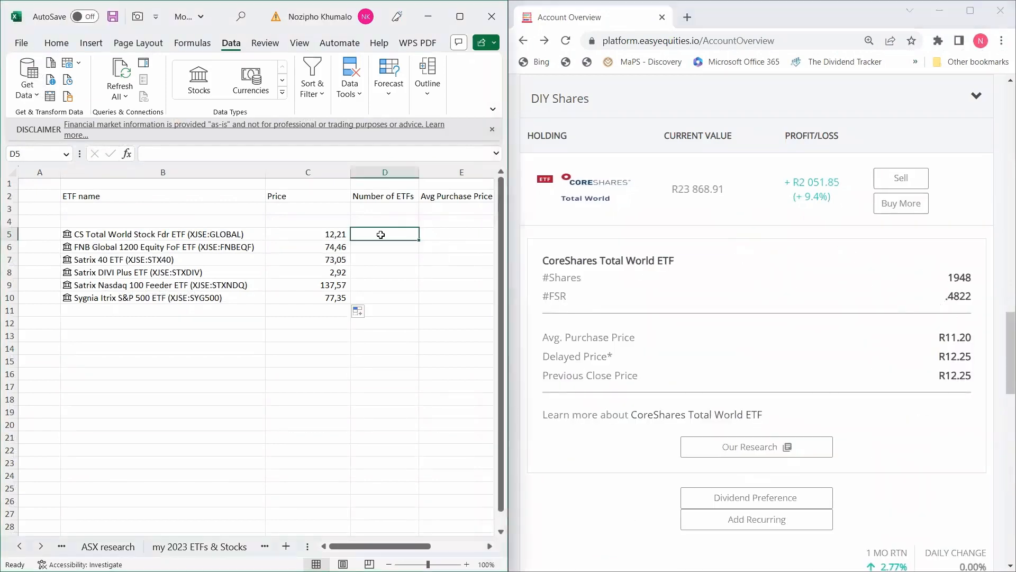
text(19)
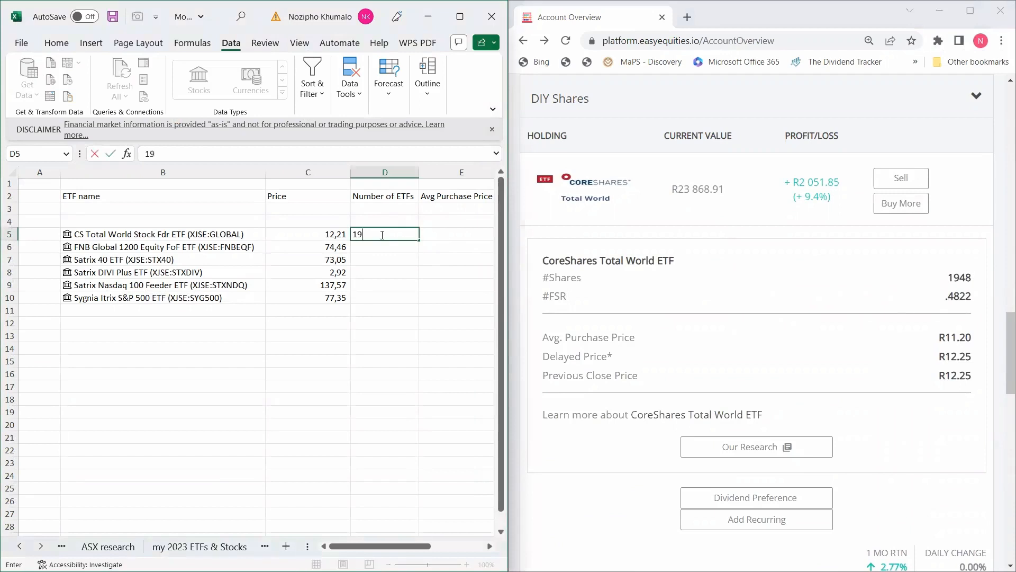
text(48,4822)
key(Return)
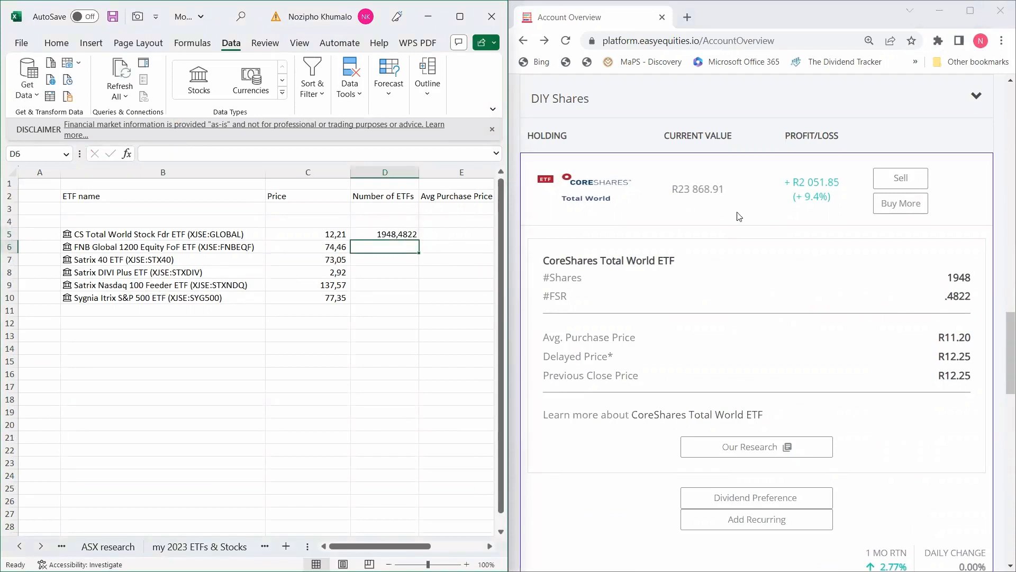
click(742, 216)
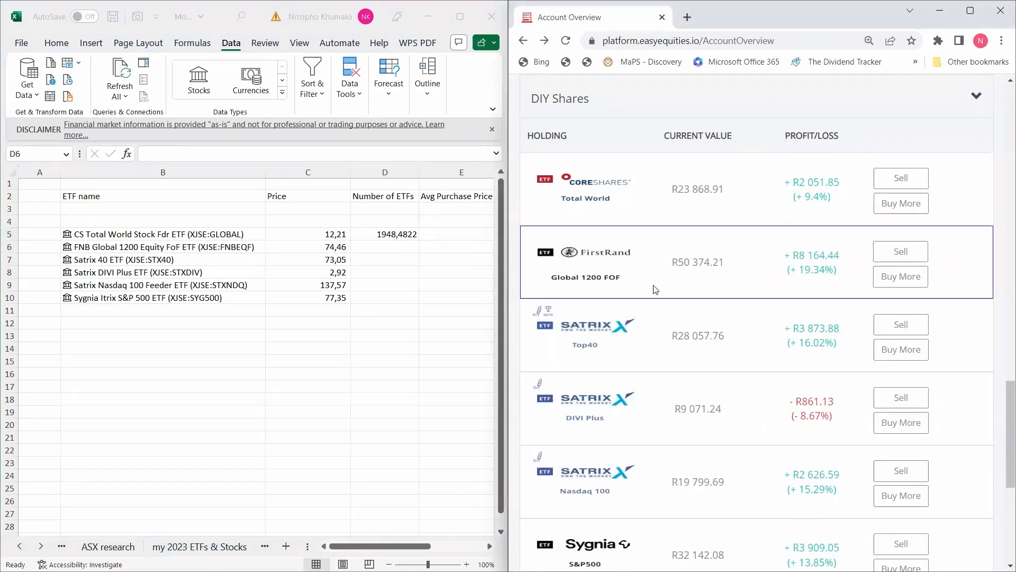
click(656, 289)
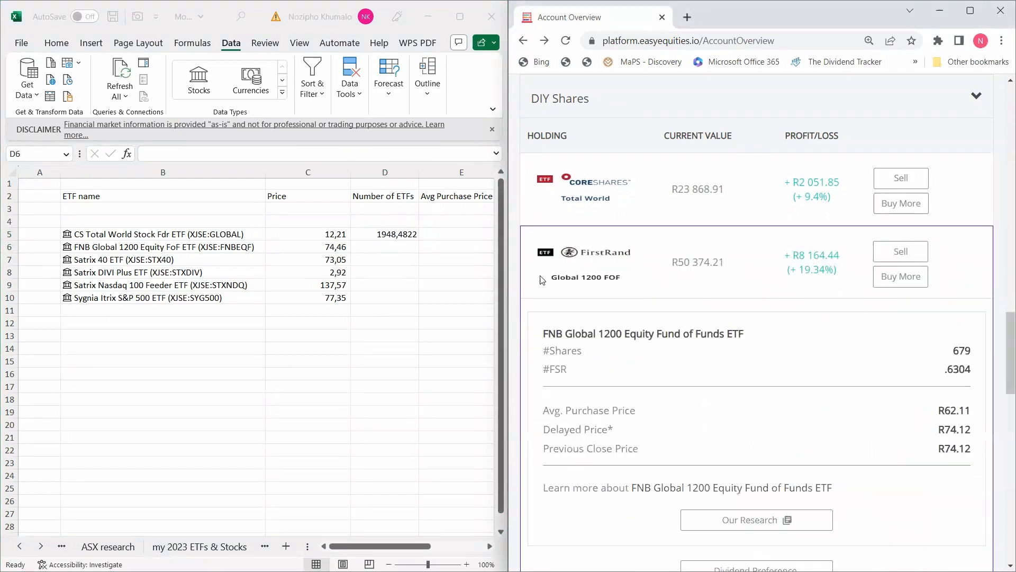
click(390, 244)
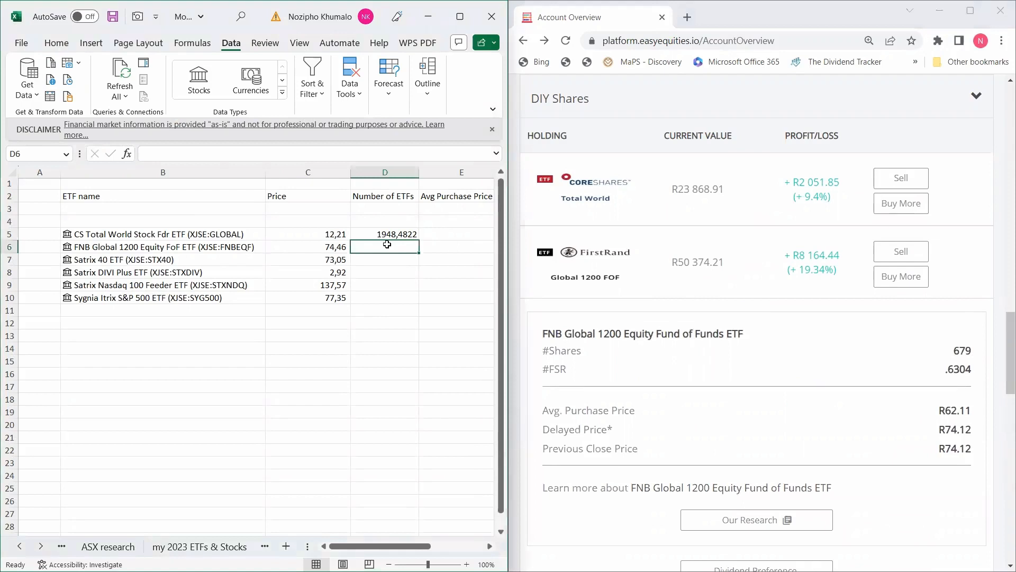
text(679,)
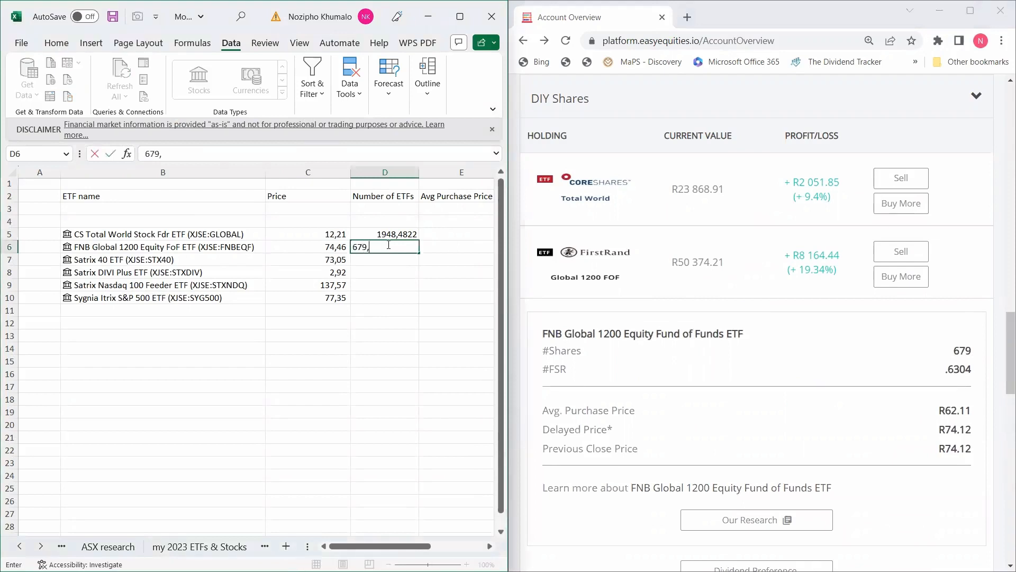
text(6304)
key(Return)
click(661, 264)
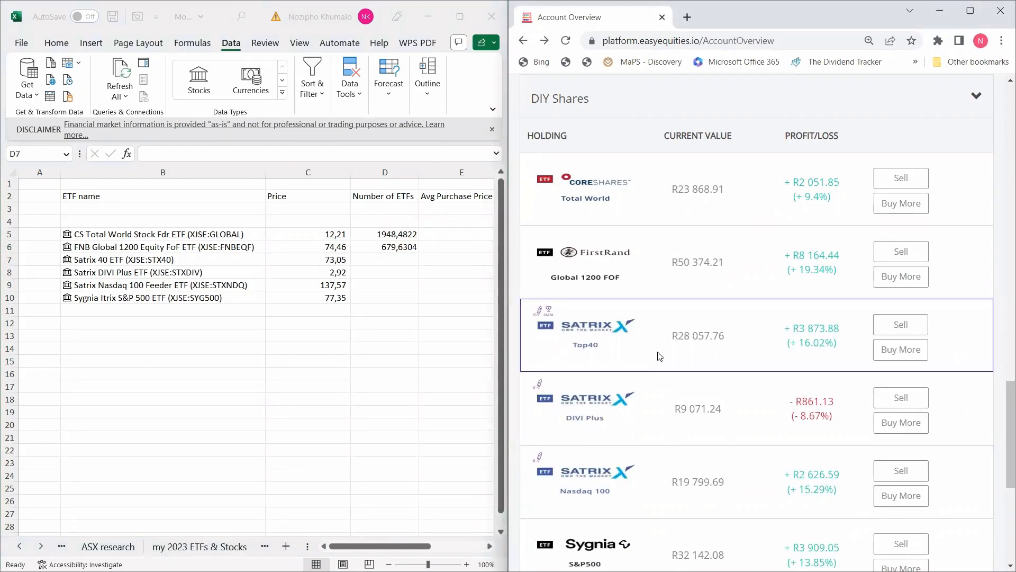
Enter share counts 383,1979 for Satrix 40 and 3106,588 for DIVI Plus.
click(660, 357)
click(394, 258)
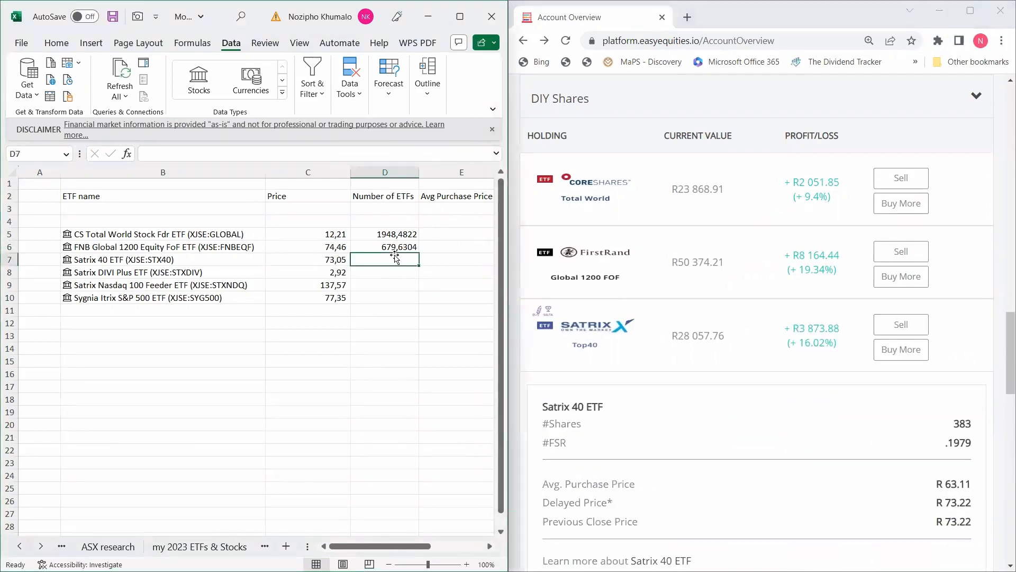
text(383,)
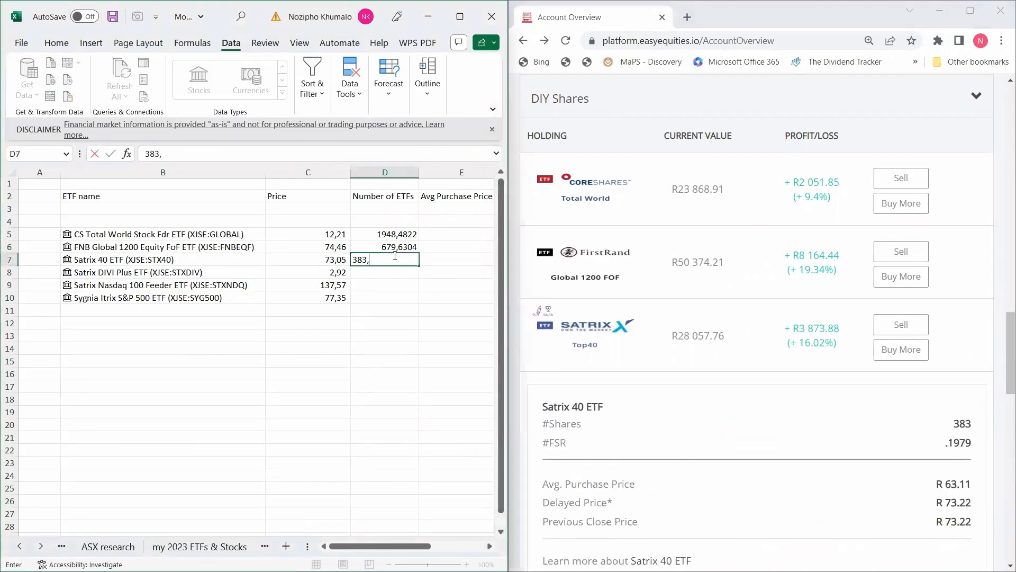
text(1979)
key(Return)
click(635, 324)
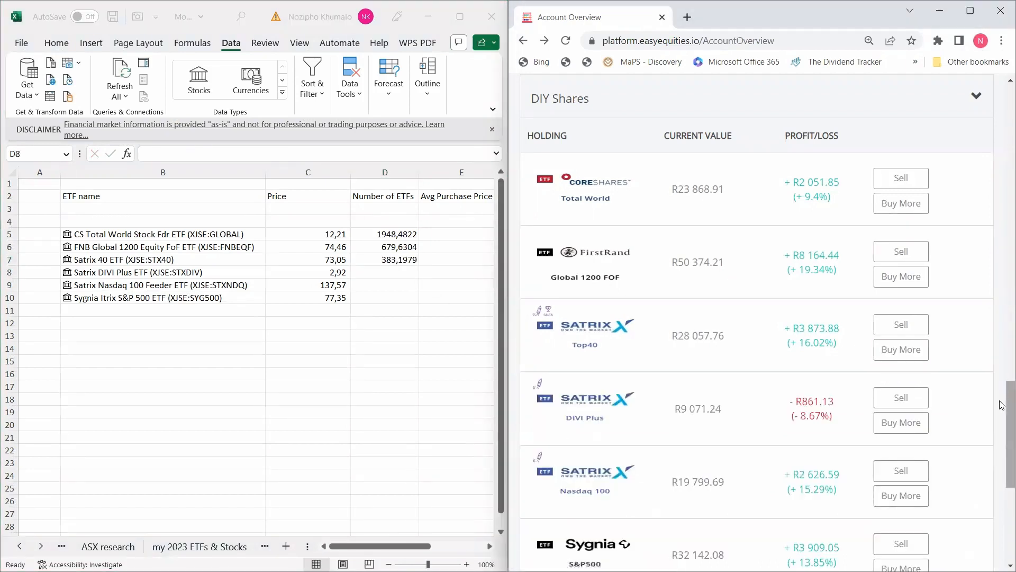
drag(1003, 412, 1002, 437)
scroll(1002, 437, down, 1)
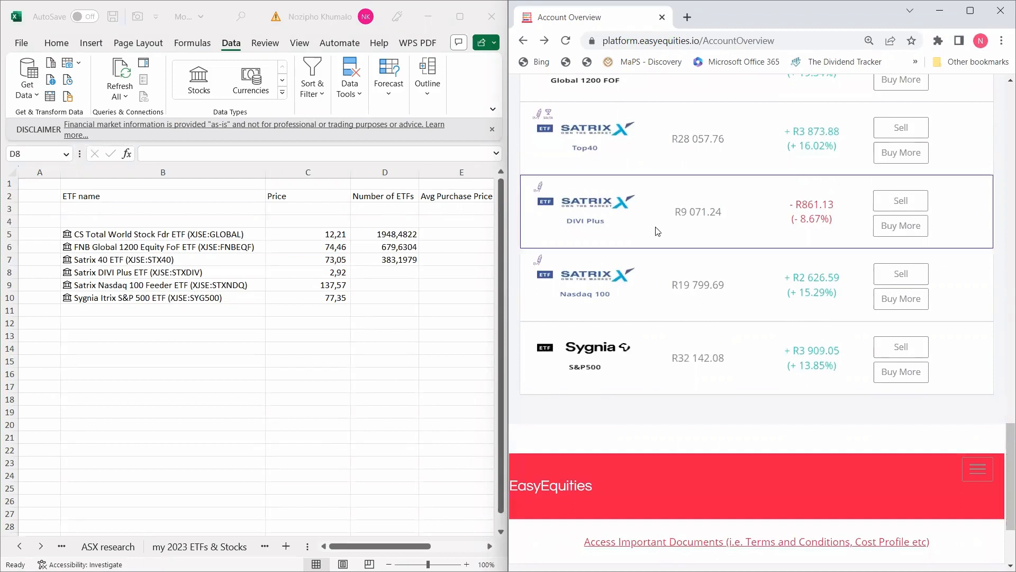
click(615, 240)
click(398, 271)
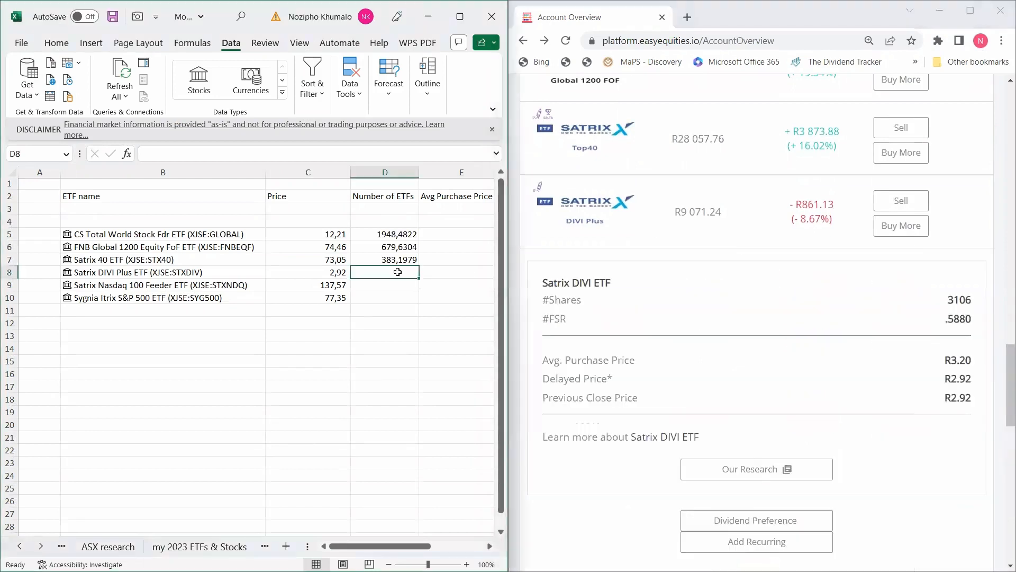
text(310)
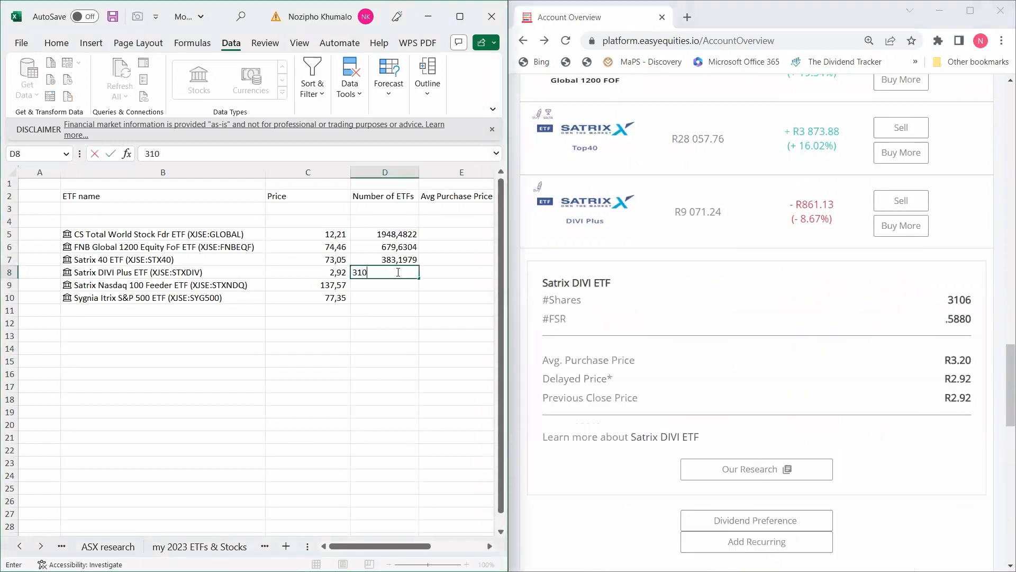
text(6,588)
key(Return)
click(645, 235)
Enter share counts 144,6922 for Nasdaq 100 and 417,26 for Sygnia S&P 500.
click(538, 305)
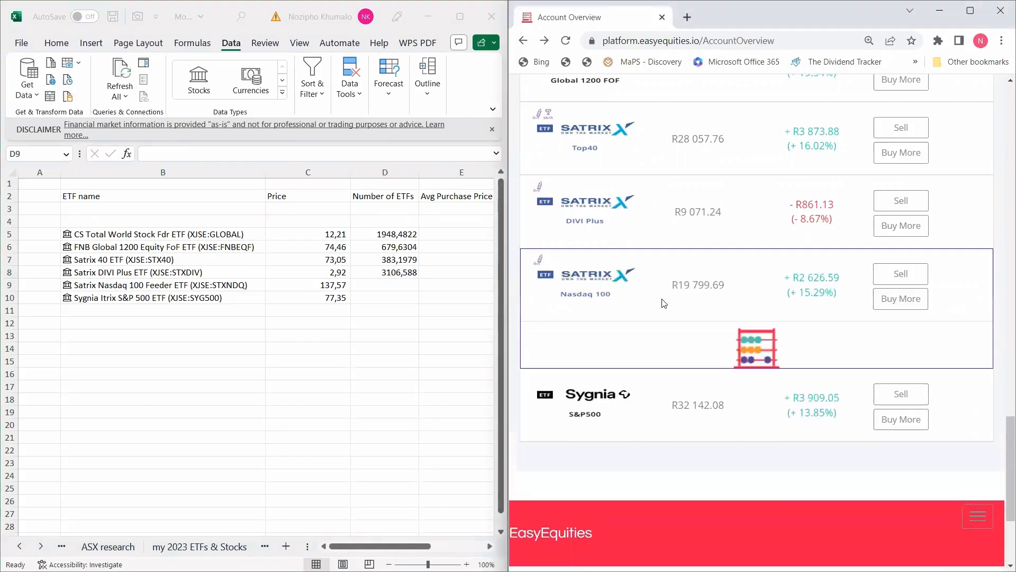
click(399, 284)
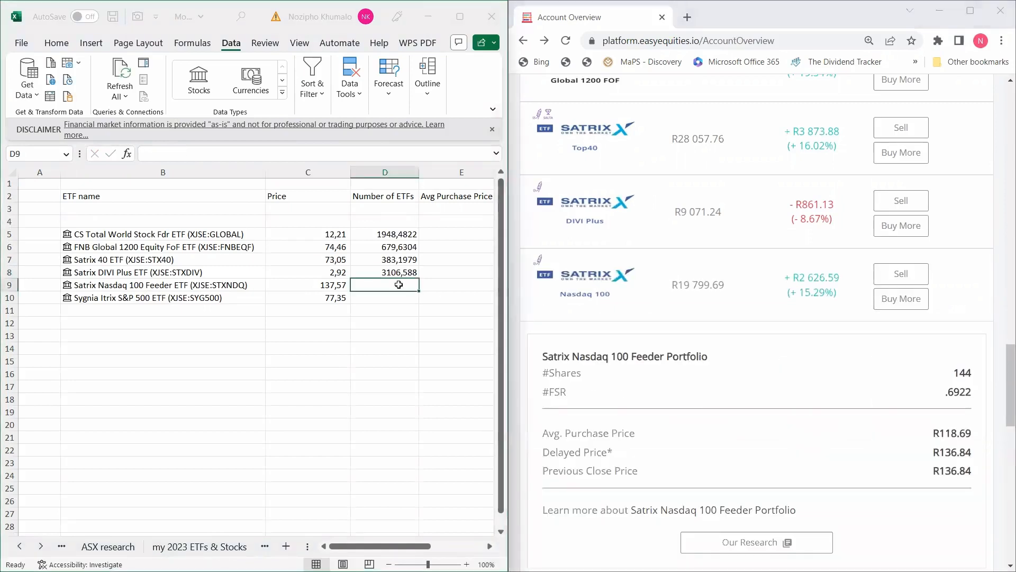
text(14)
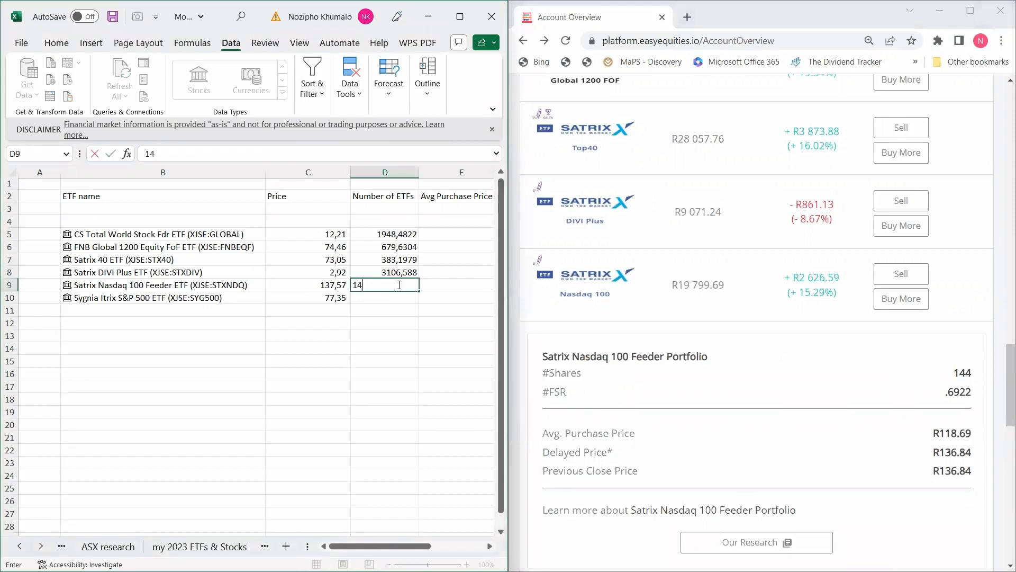
text(4,6922)
click(644, 307)
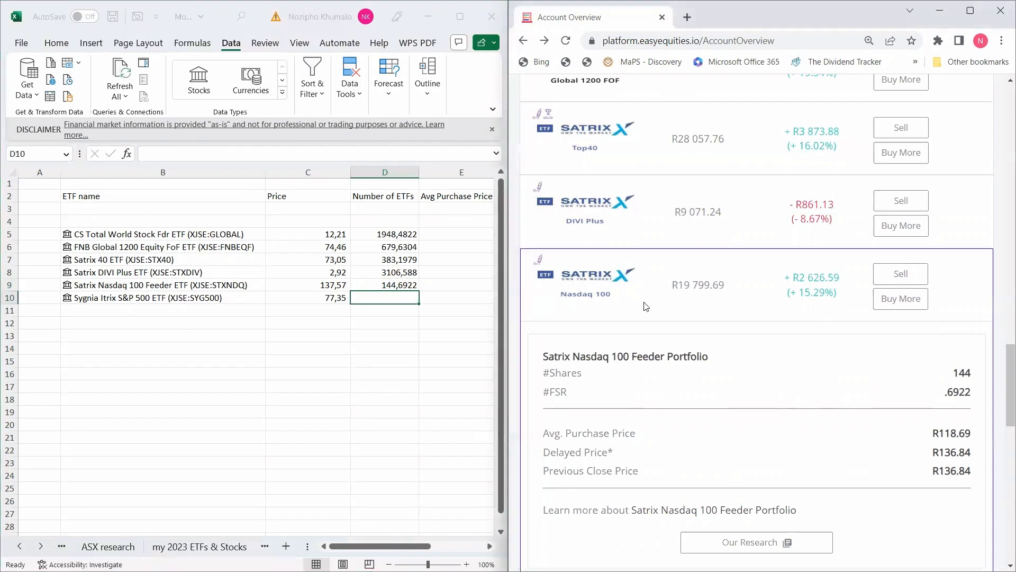
click(645, 371)
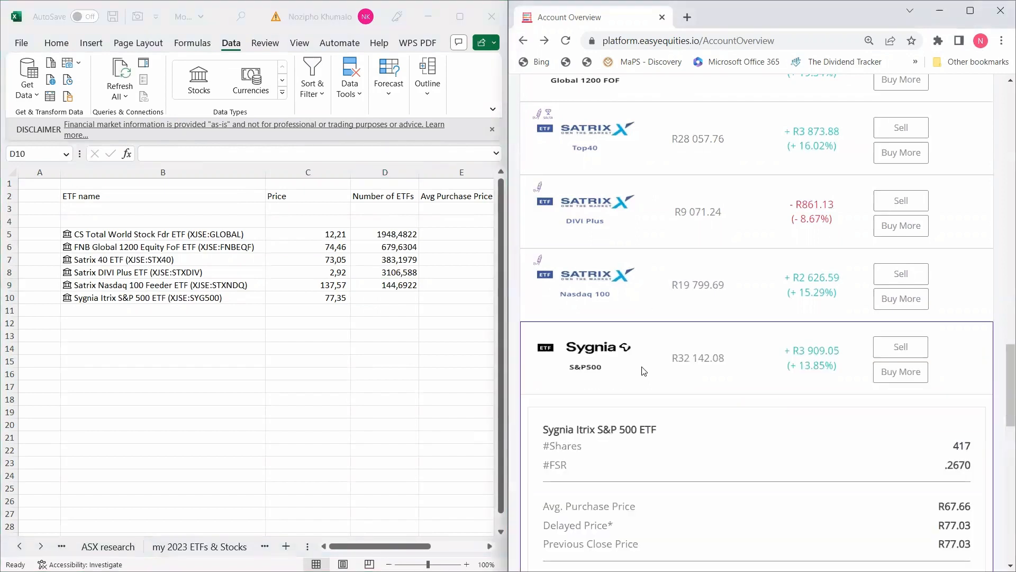
click(389, 298)
text(417)
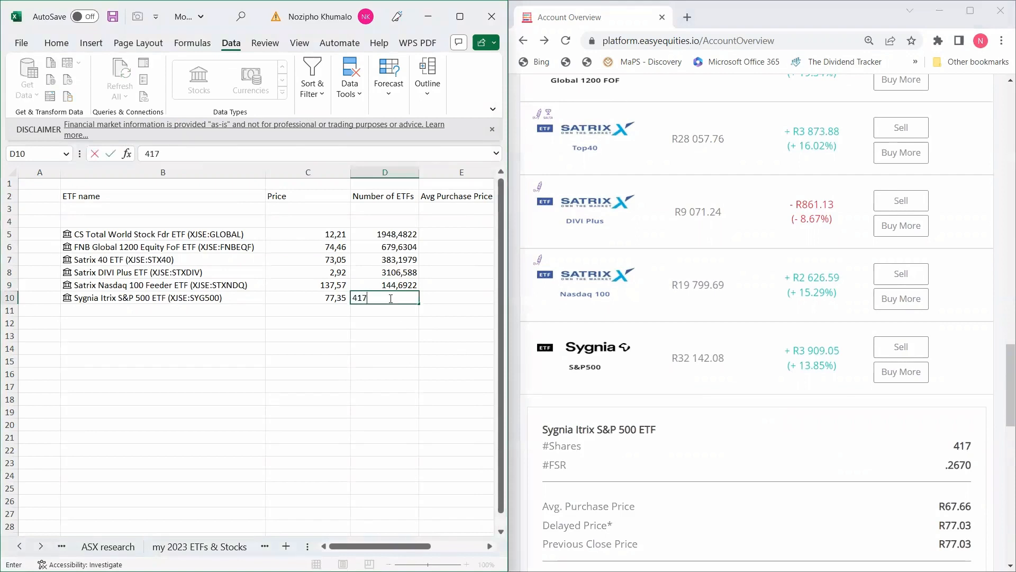
text(,2670)
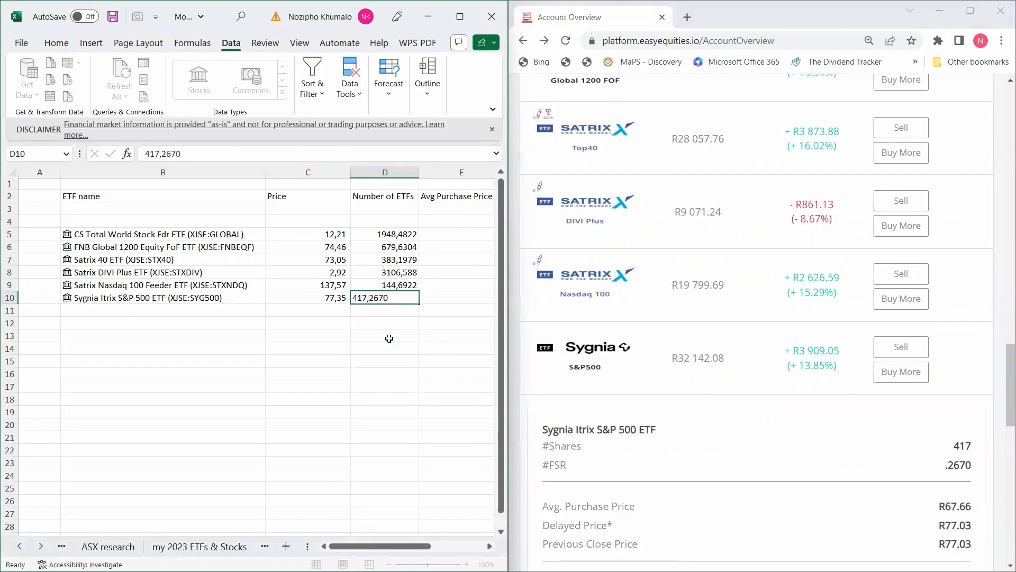
click(389, 337)
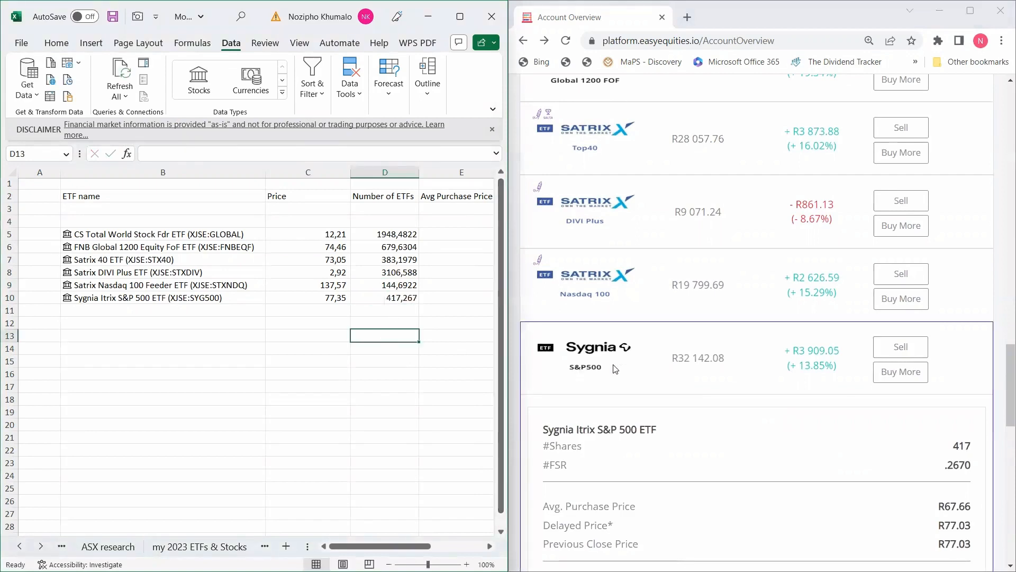
Collapse the Sygnia holding details and return focus to the spreadsheet.
click(651, 342)
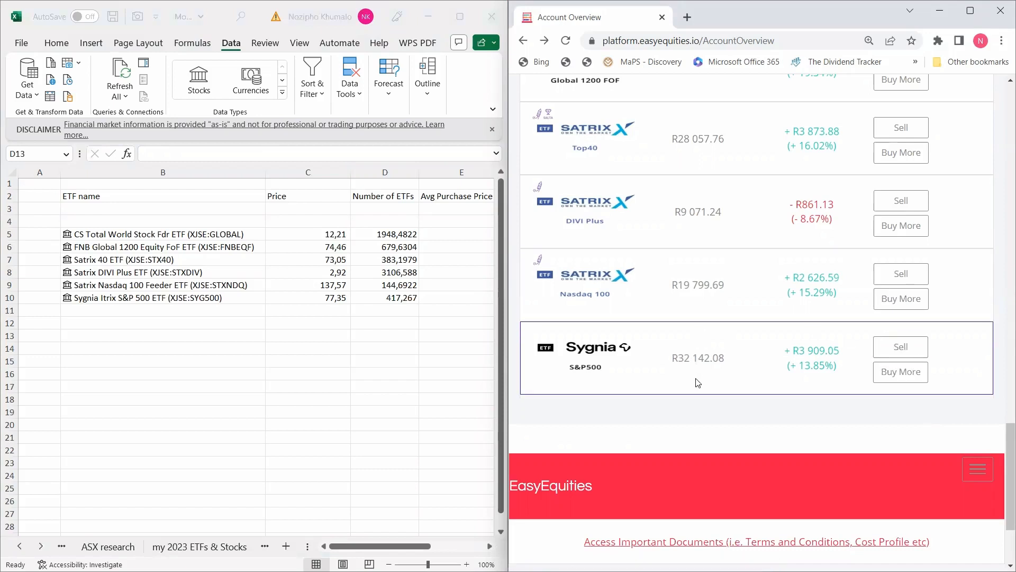
click(490, 545)
click(490, 545)
click(490, 546)
click(490, 545)
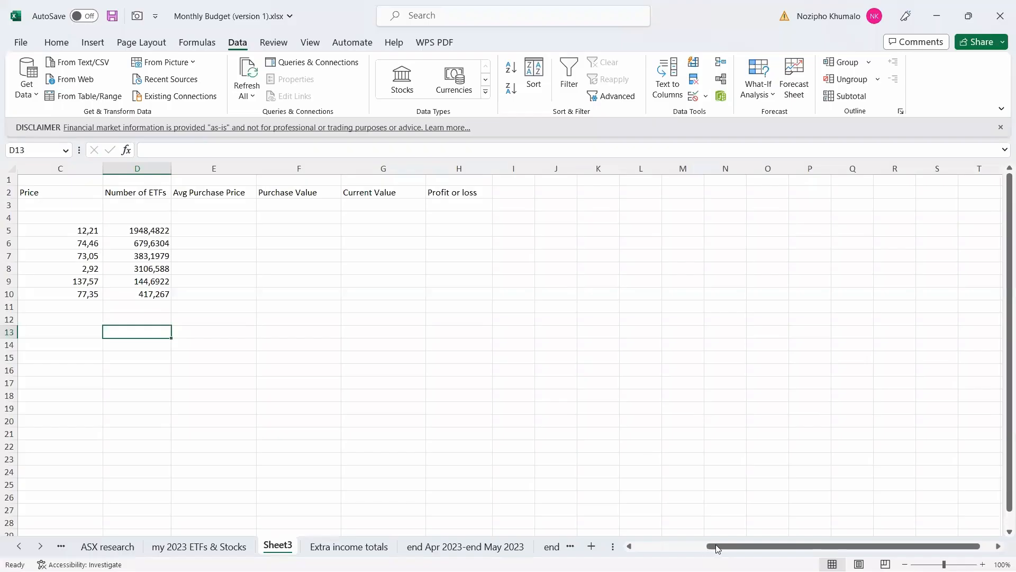
scroll(230, 328, left, 2)
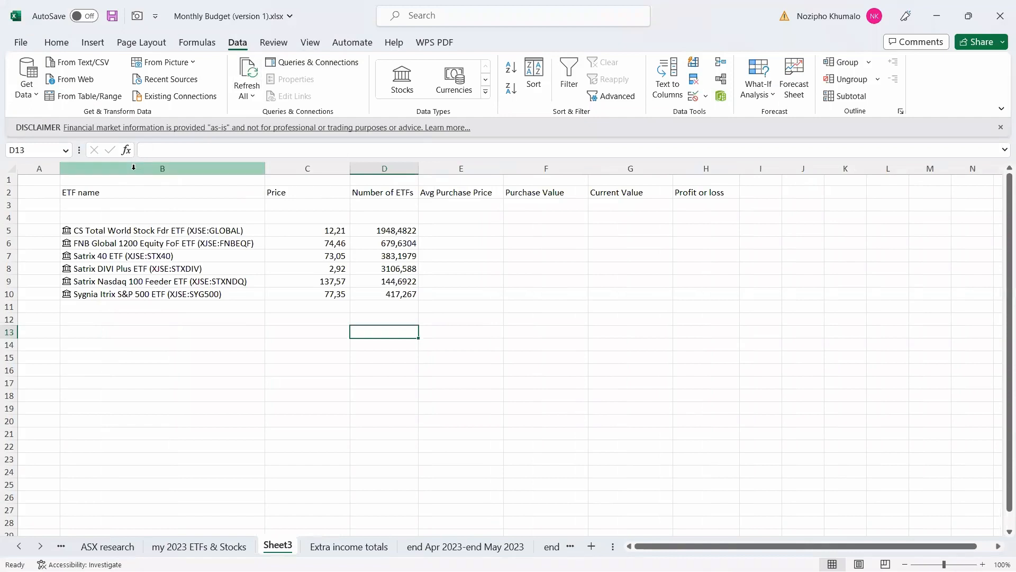
Delete the empty column A so ETF names start in column A.
click(48, 169)
right_click(48, 168)
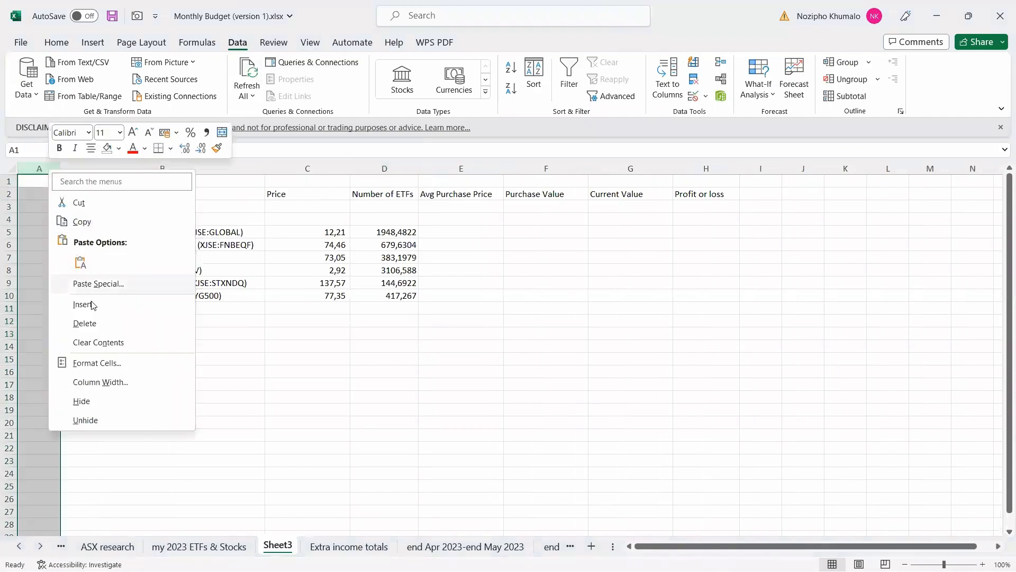
click(84, 323)
click(310, 42)
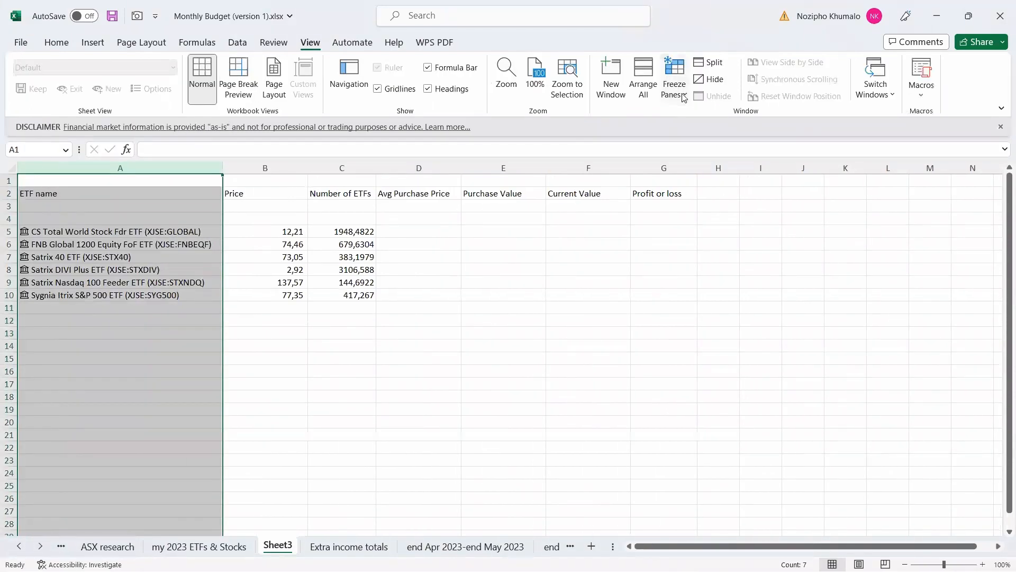
click(674, 79)
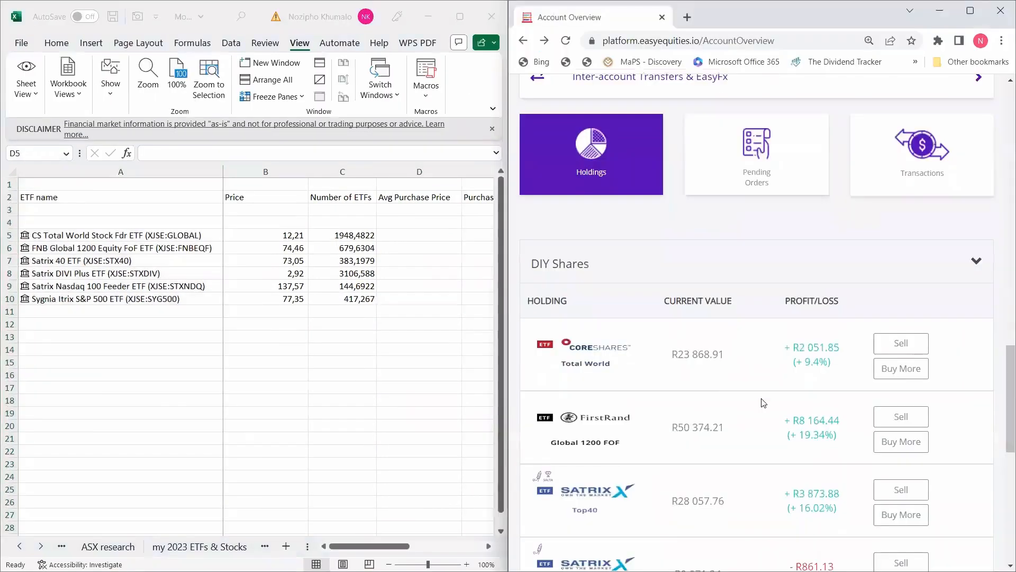
Enter average purchase prices 11,20 for CoreShares Total World and 62,11 for FNB.
click(760, 370)
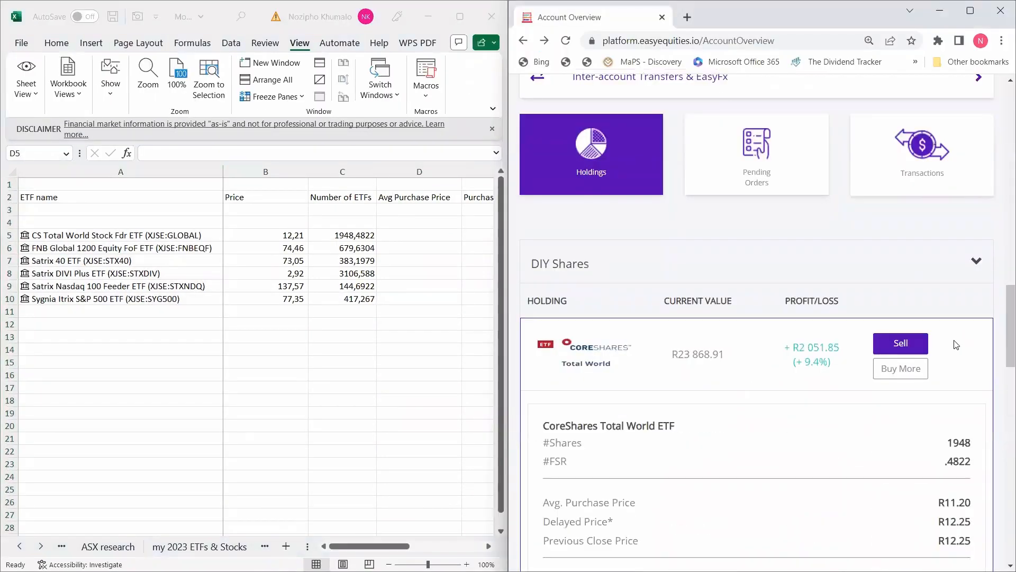
drag(1002, 316, 1002, 328)
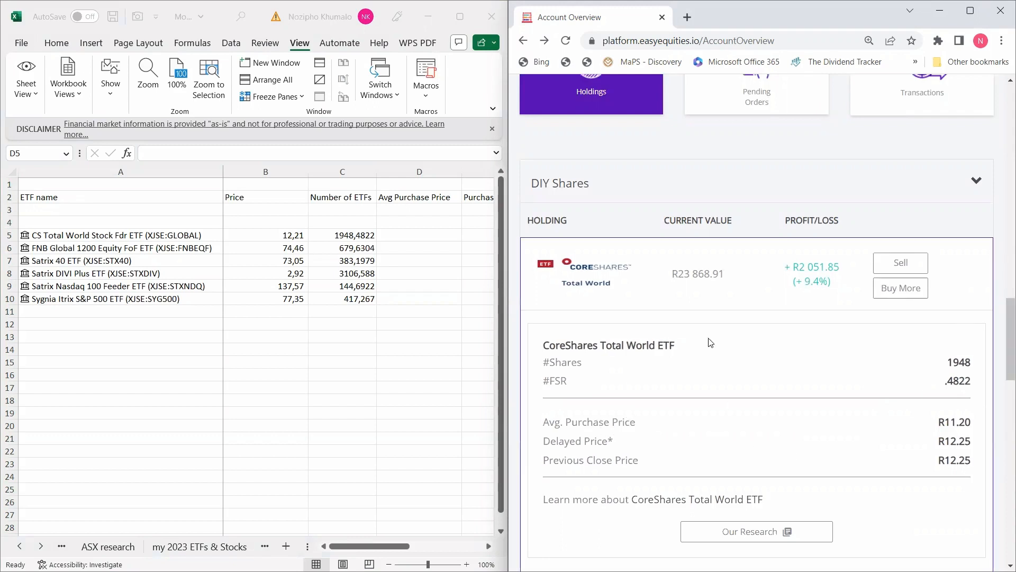
click(429, 235)
text(11,20)
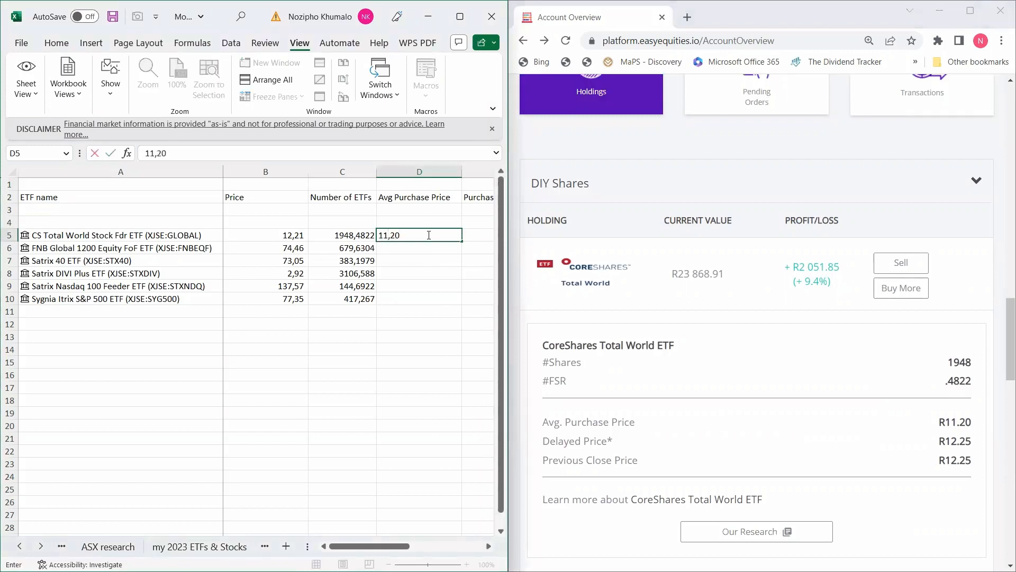
key(Return)
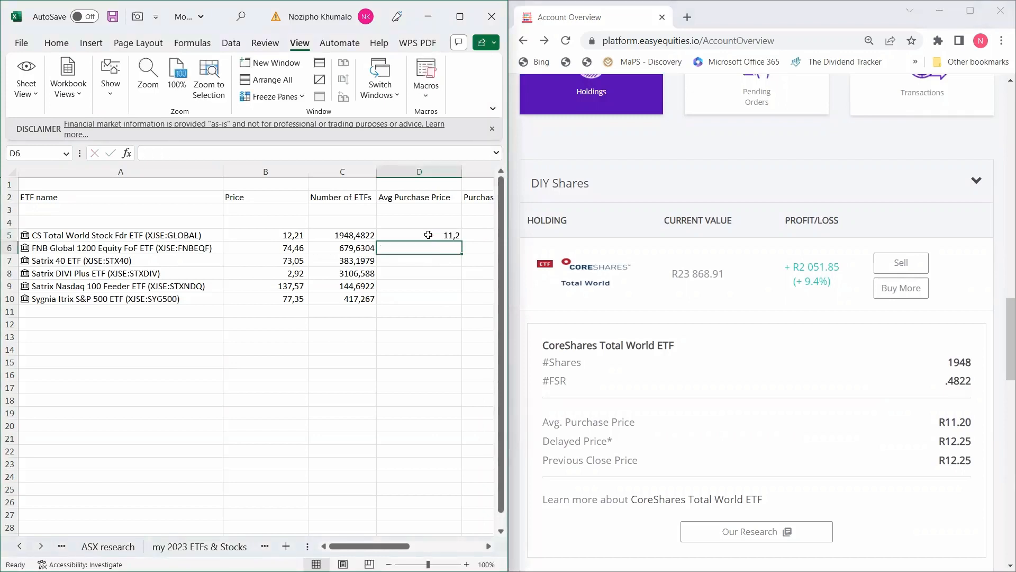
click(645, 288)
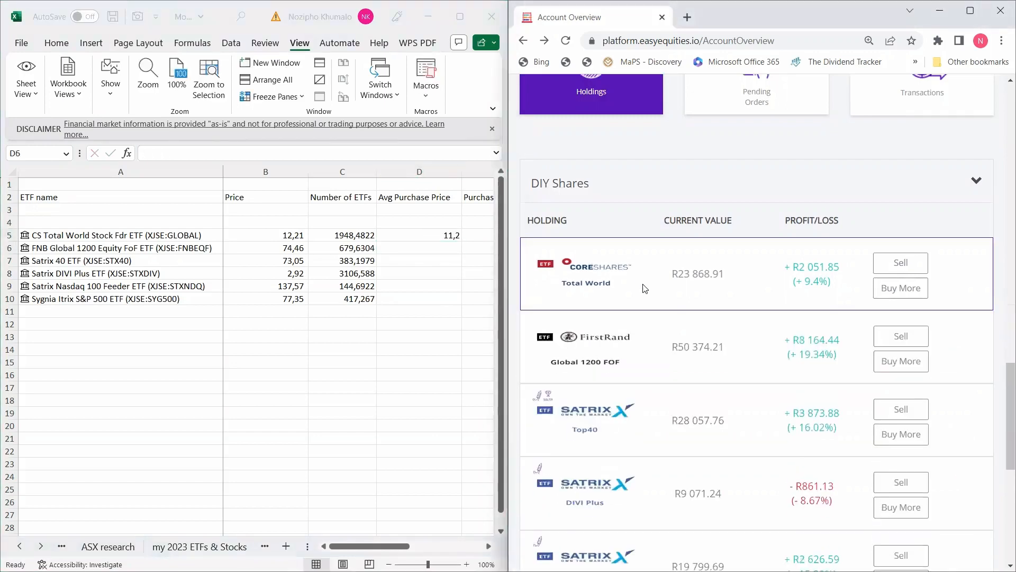
click(655, 379)
click(437, 249)
text(62)
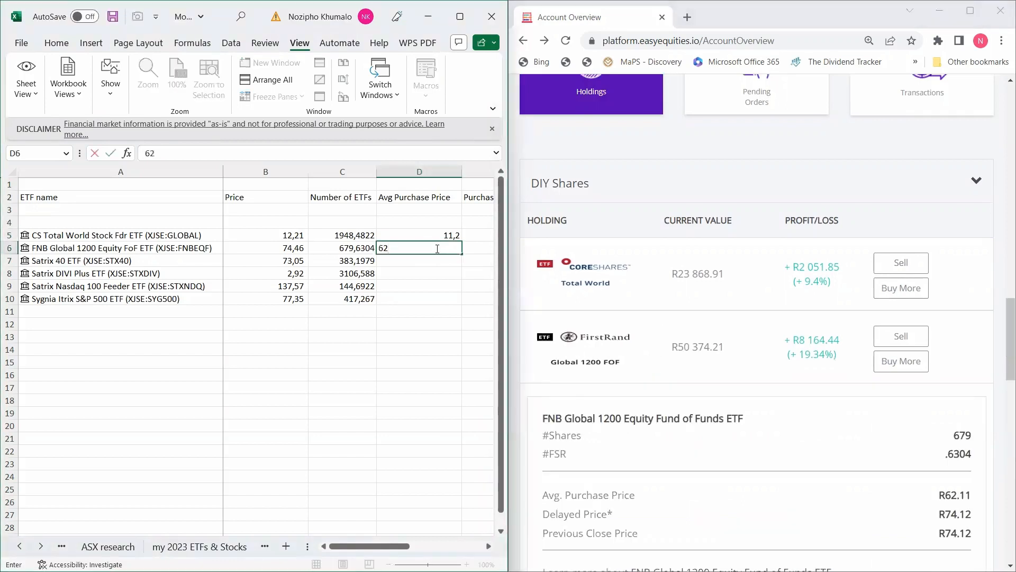
text(,11)
key(Return)
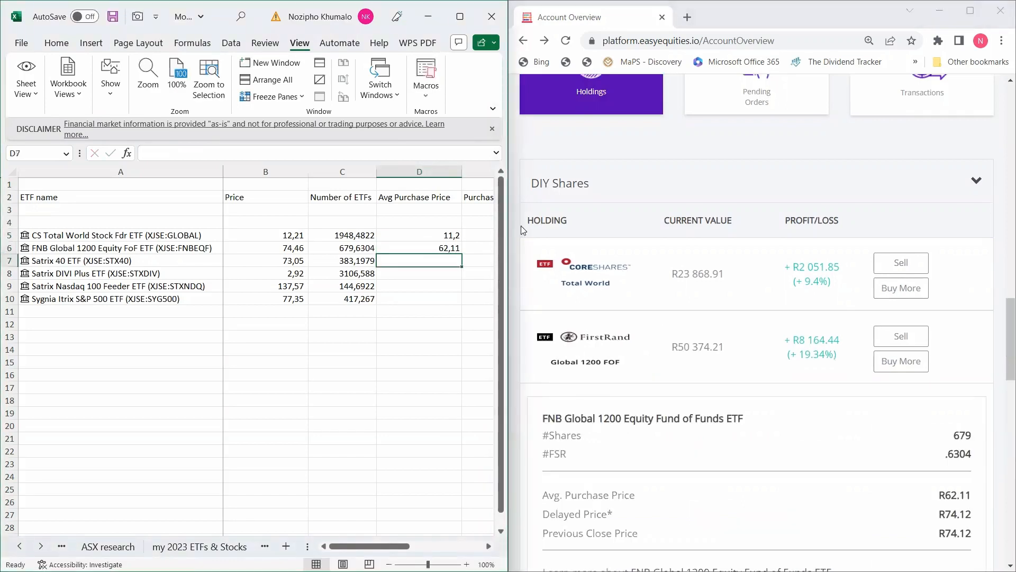
Enter average purchase prices 63,11 for Satrix 40 and 3,20 for DIVI Plus.
click(644, 360)
click(658, 440)
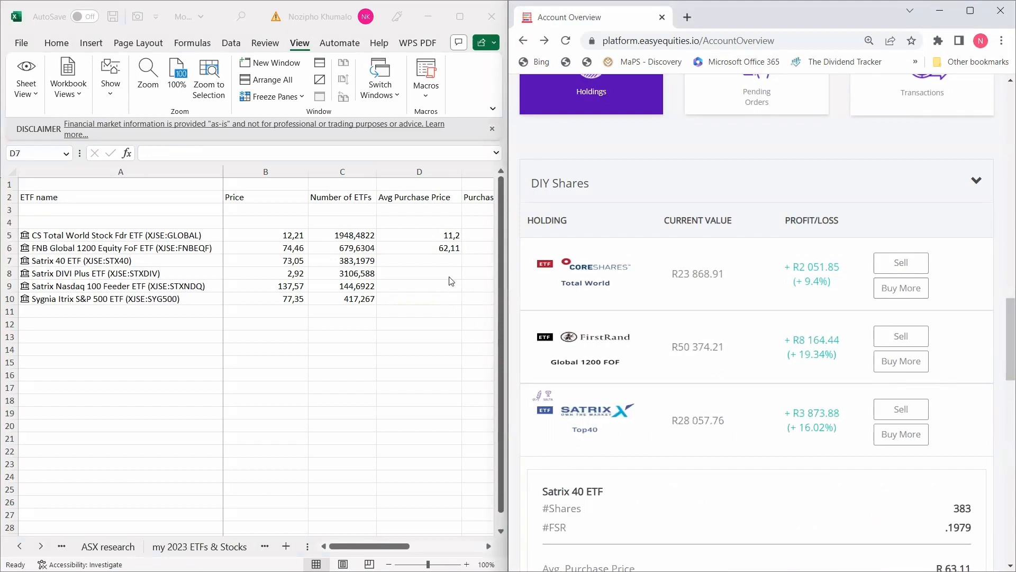
click(439, 260)
scroll(977, 310, down, 5)
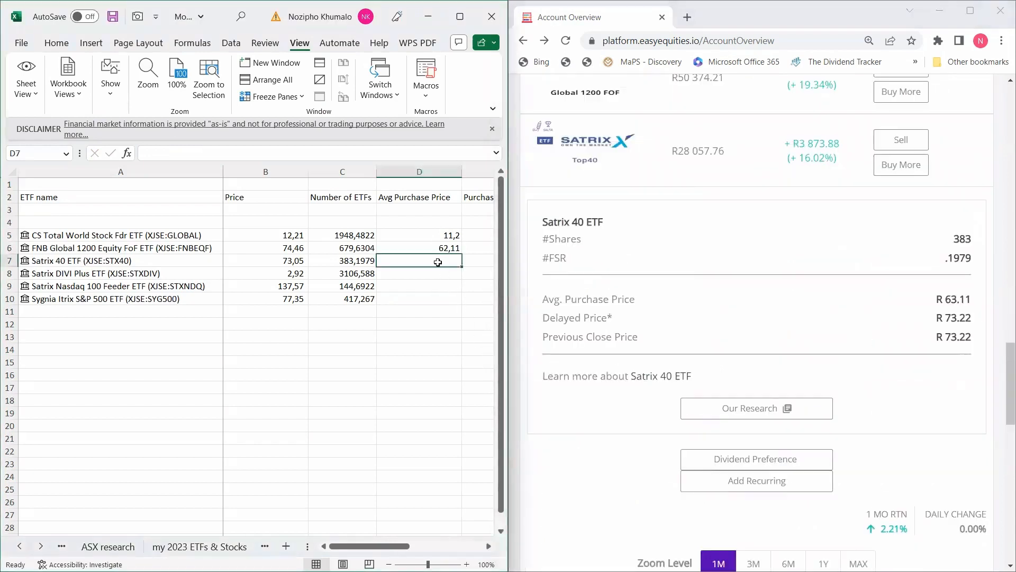
text(63,11)
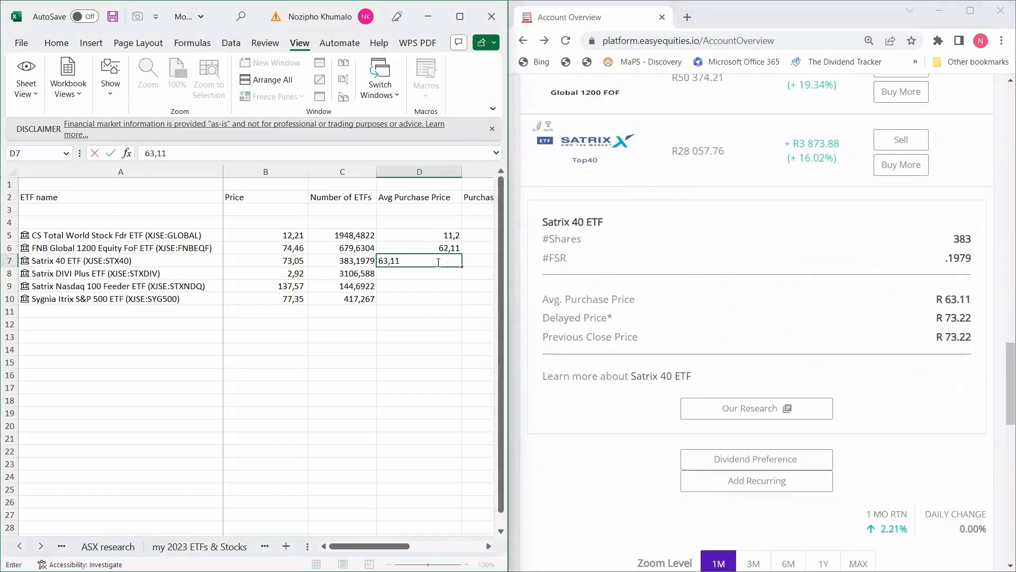
key(Return)
click(650, 250)
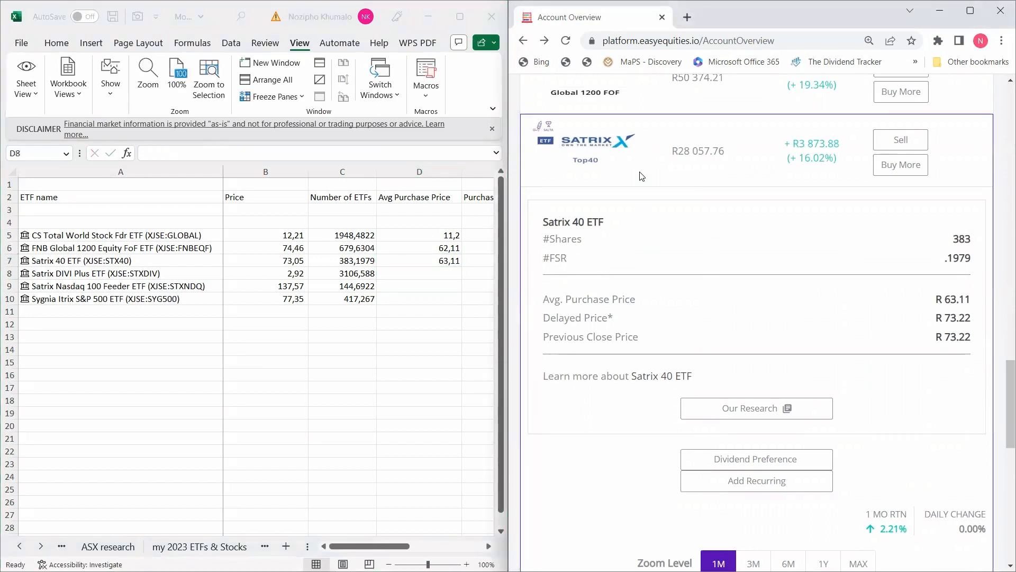
click(651, 250)
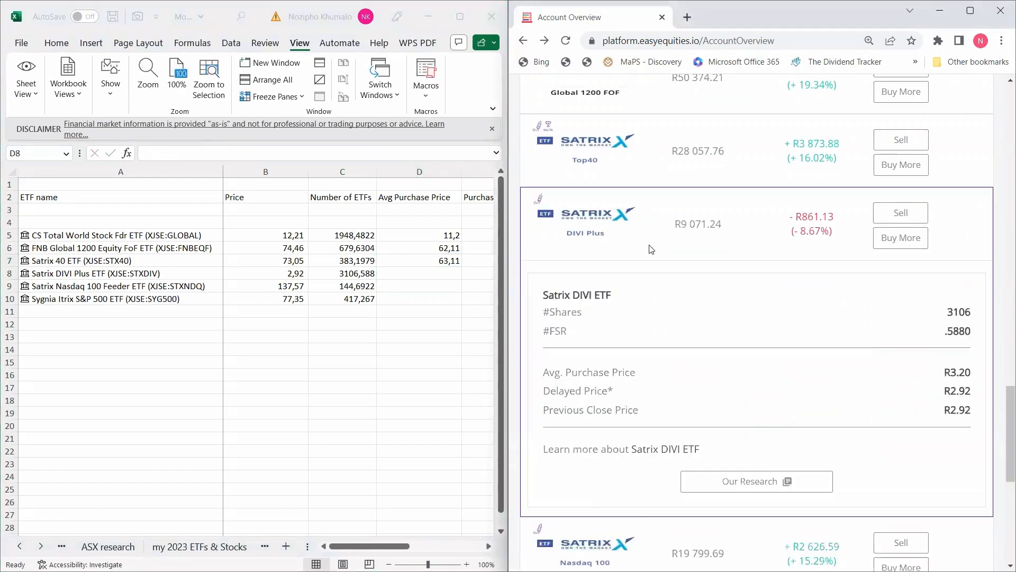
click(443, 275)
text(3,20)
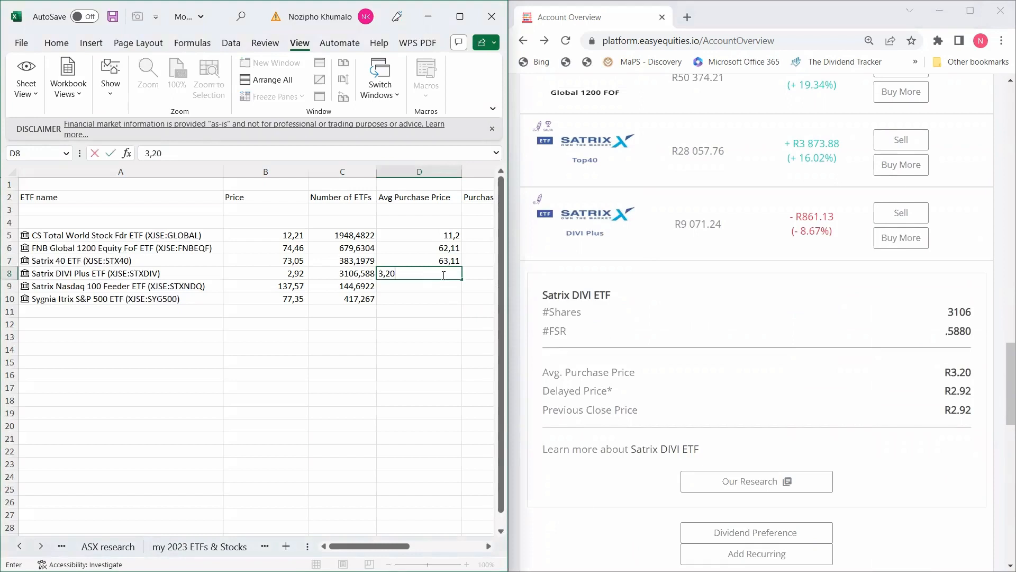
key(Return)
Enter 118,69 for Nasdaq 100 and type 67,66 for Sygnia S&P 500.
click(644, 252)
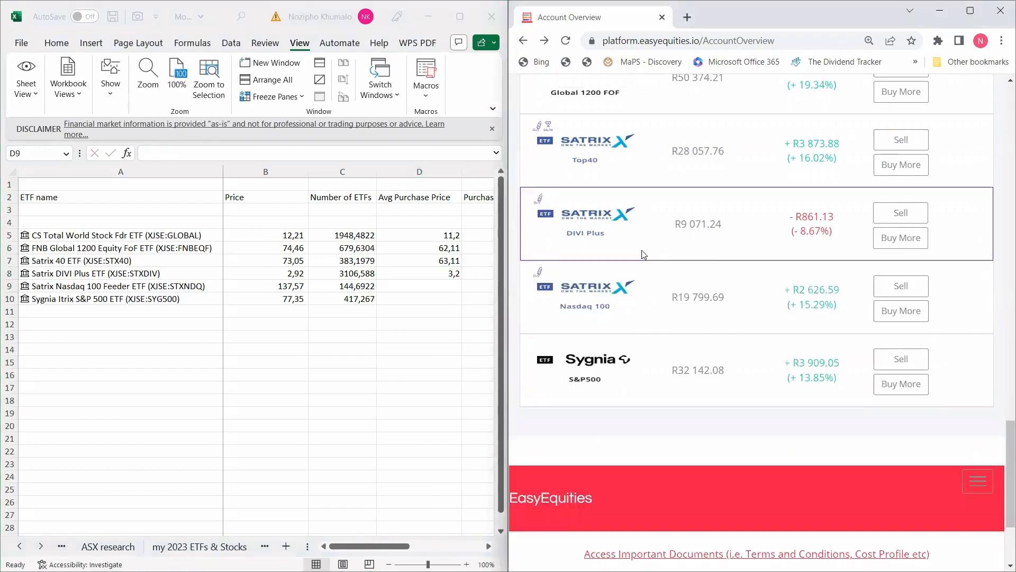
click(647, 317)
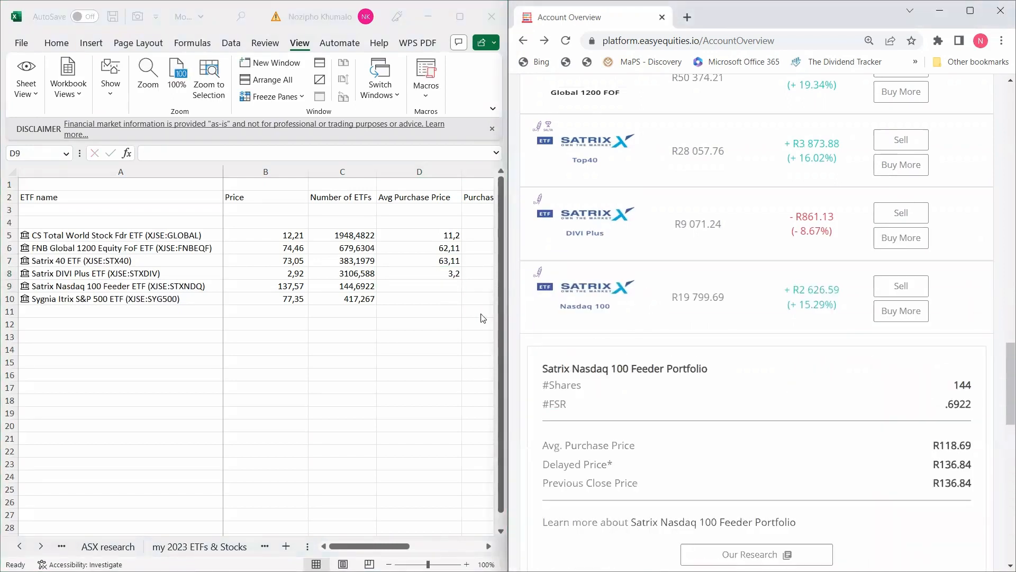
click(419, 288)
text(118)
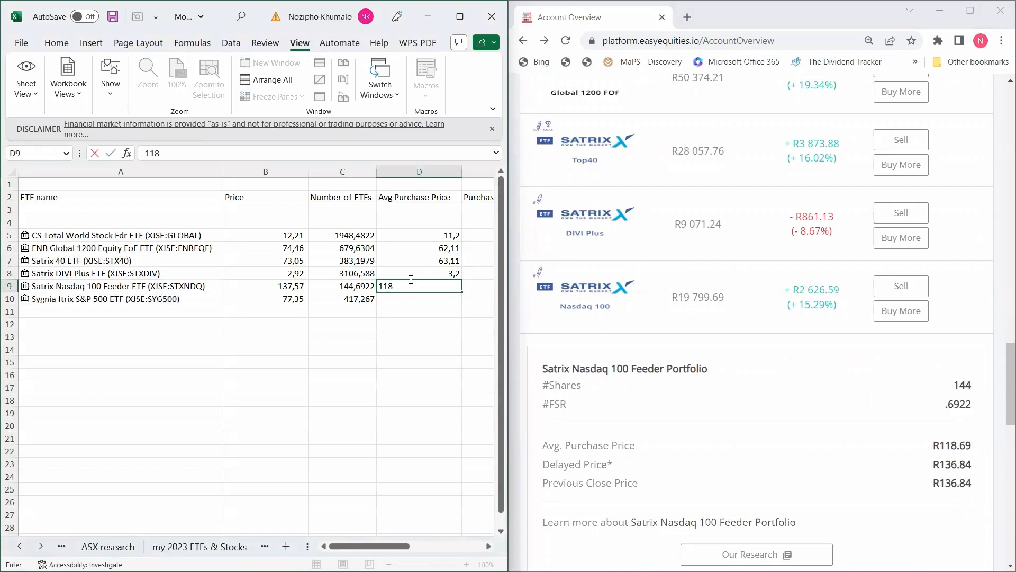
text(,69)
key(Return)
click(637, 293)
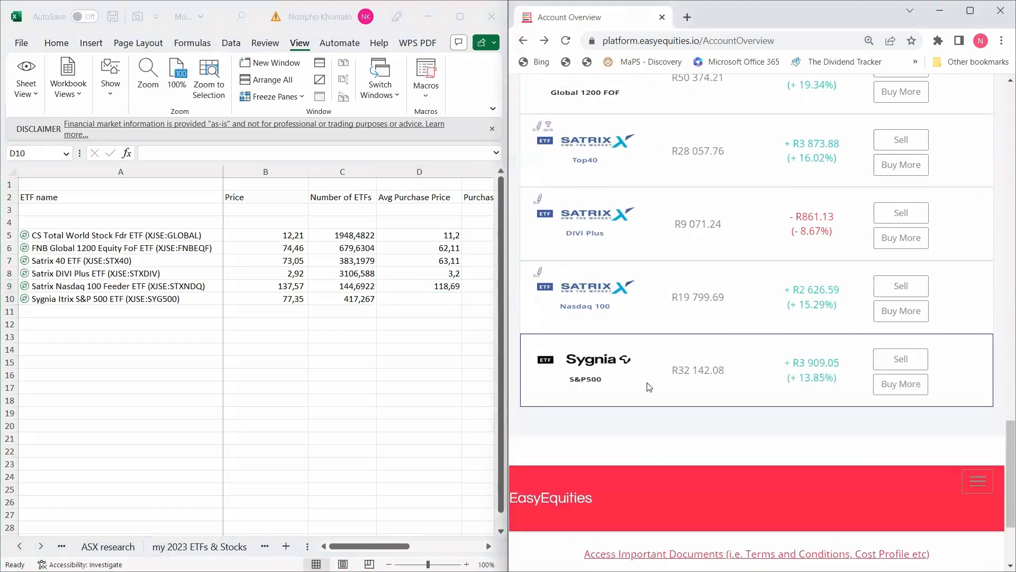
click(649, 388)
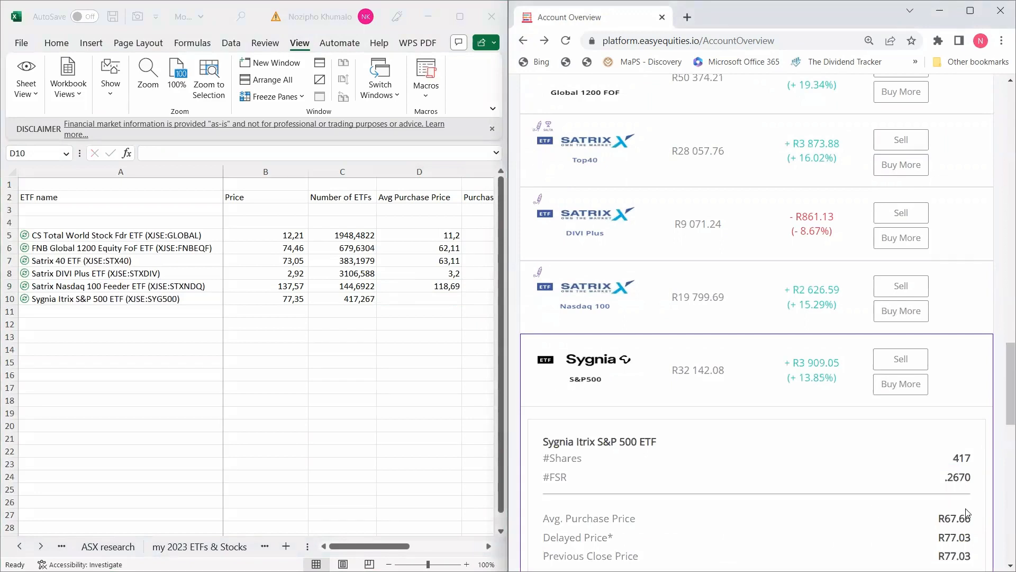
click(455, 302)
text(67)
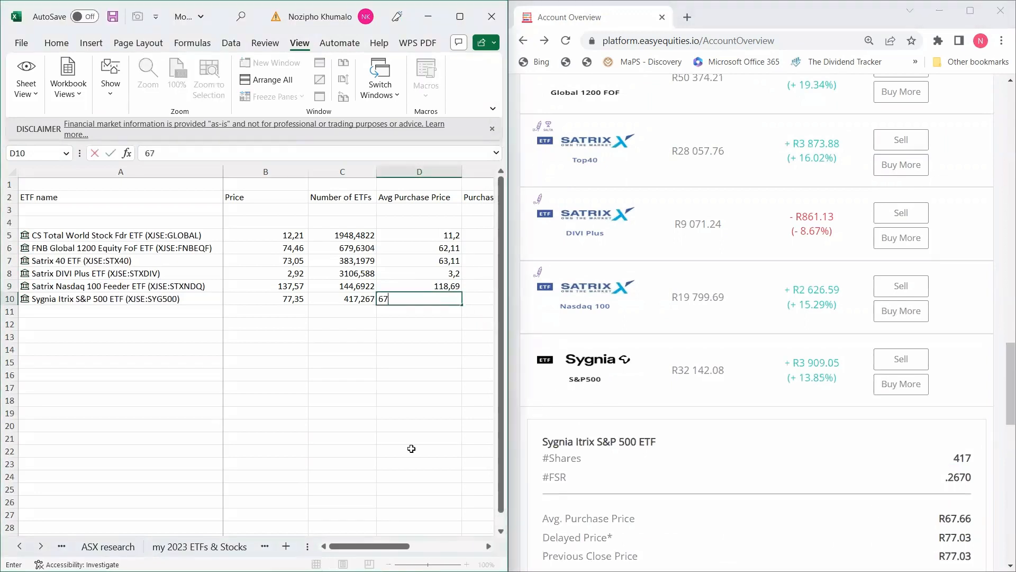
text(,66)
Check the Sygnia S&P 500 average purchase price of 67,66 on the EasyEquities holdings page.
click(431, 408)
drag(389, 546, 429, 549)
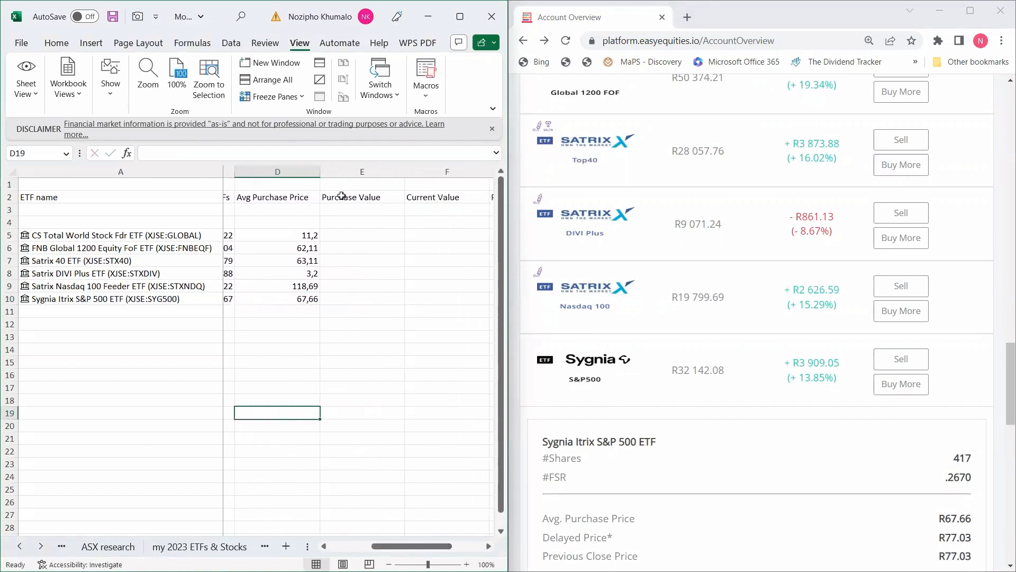
click(871, 355)
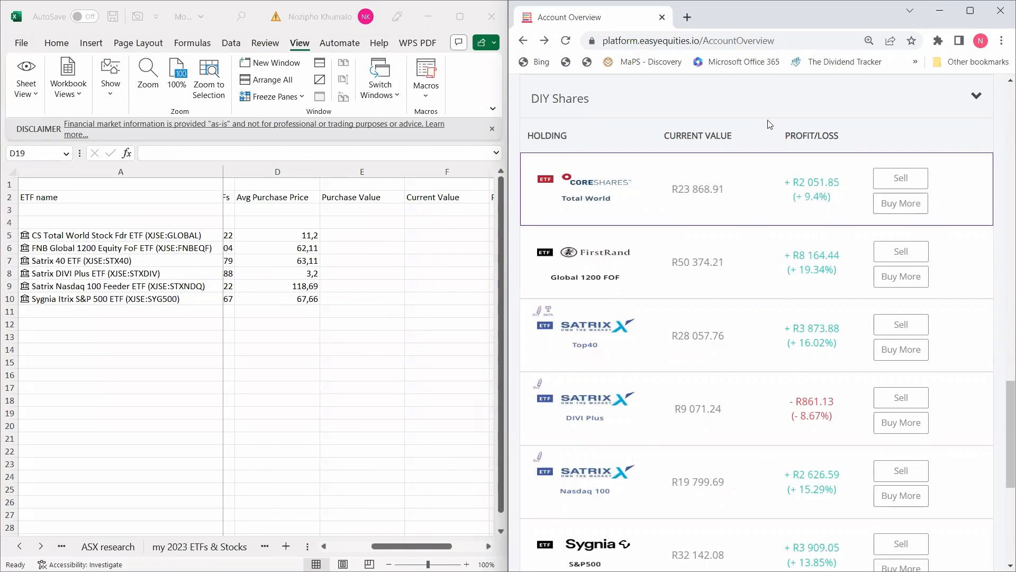
click(970, 11)
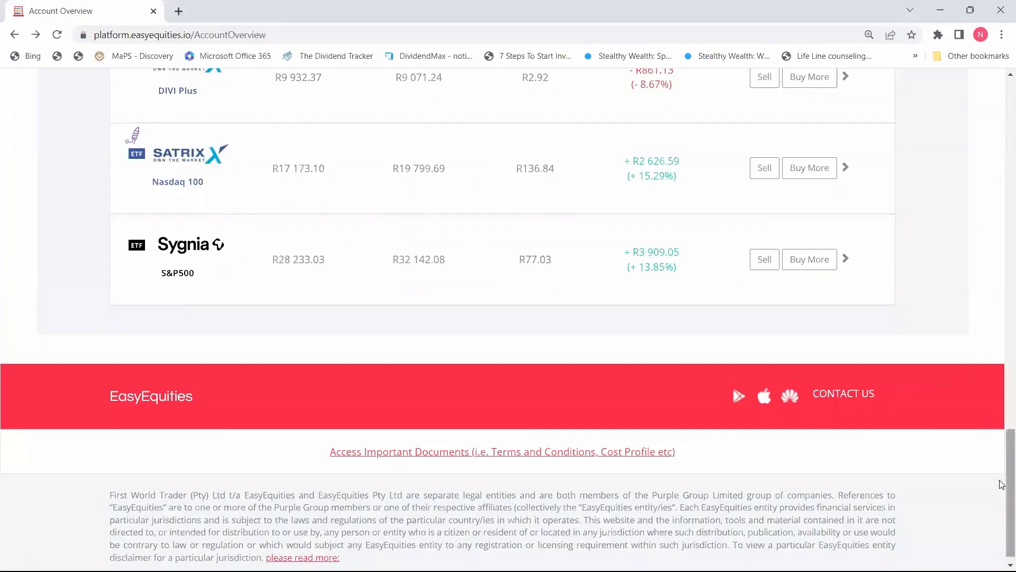
scroll(254, 344, up, 10)
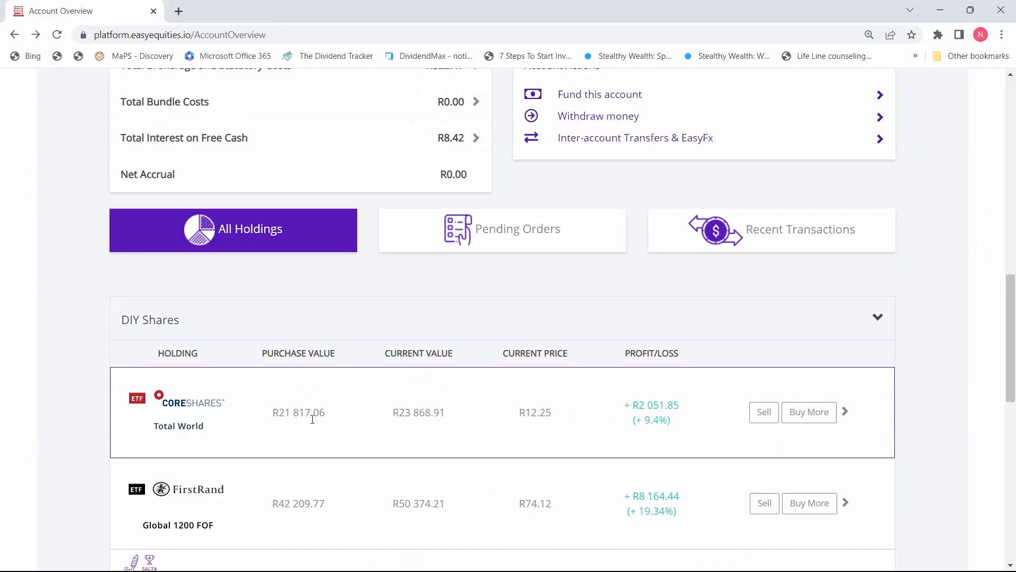
click(939, 10)
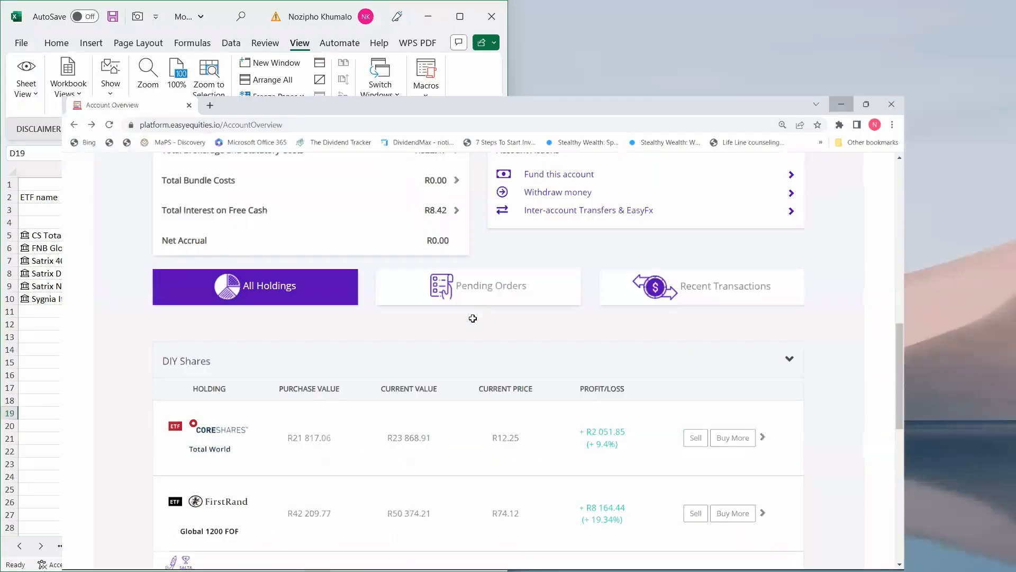
Enter purchase values 21817,06 for CS Total World and 42209,77 for FNB Global 1200.
click(355, 237)
text(21)
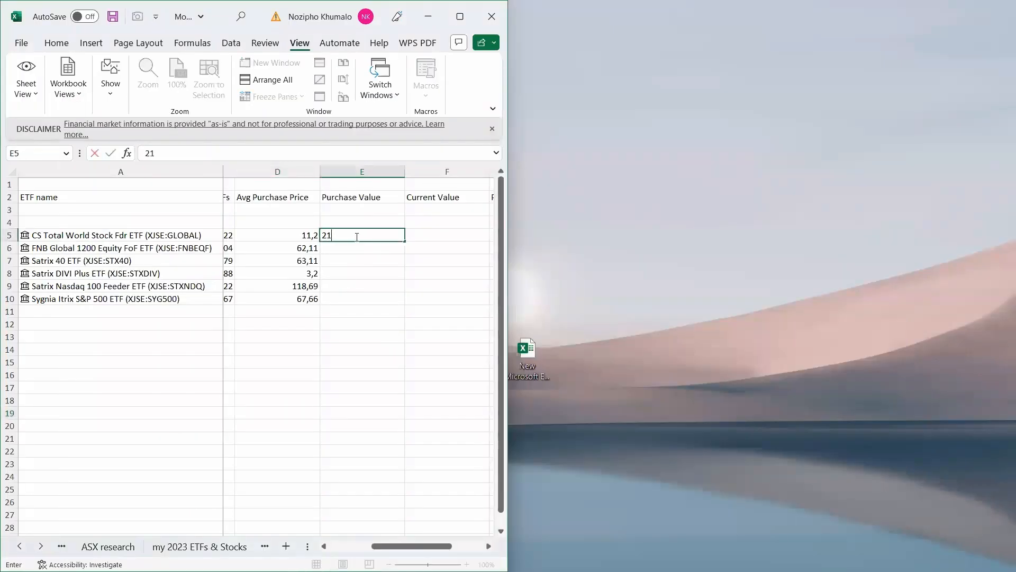
text(817,06)
key(Return)
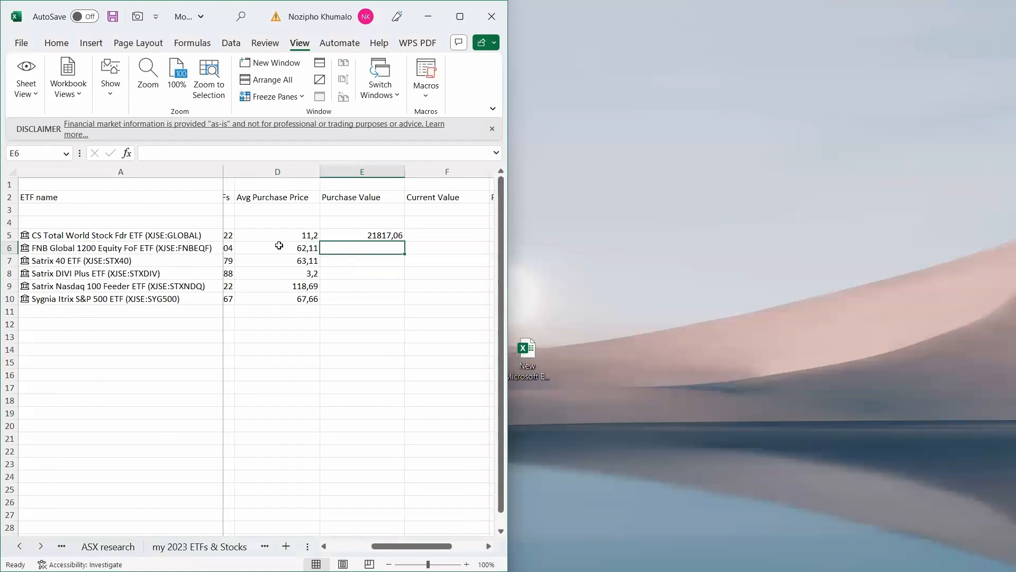
mouse_move(402, 571)
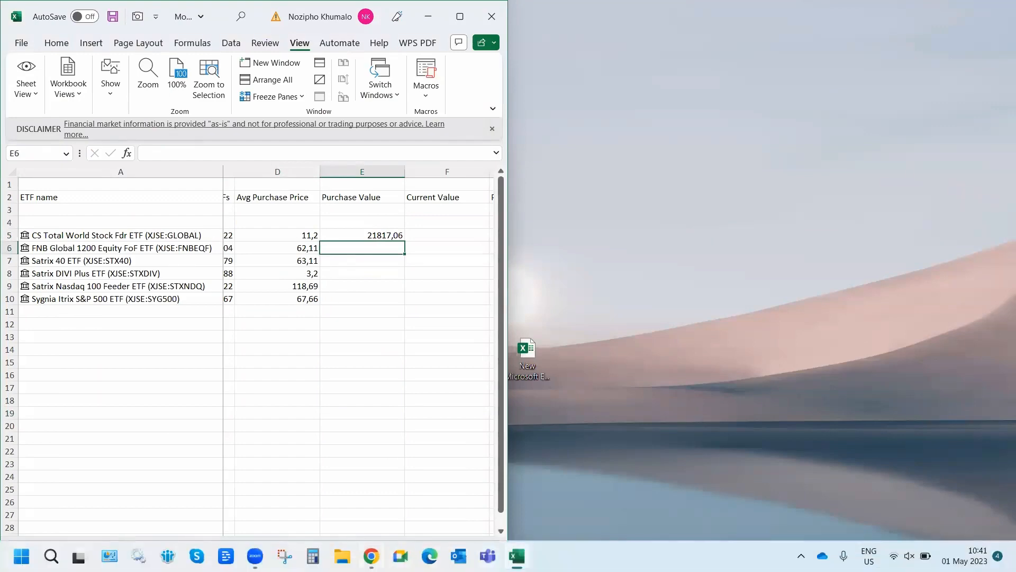
click(371, 556)
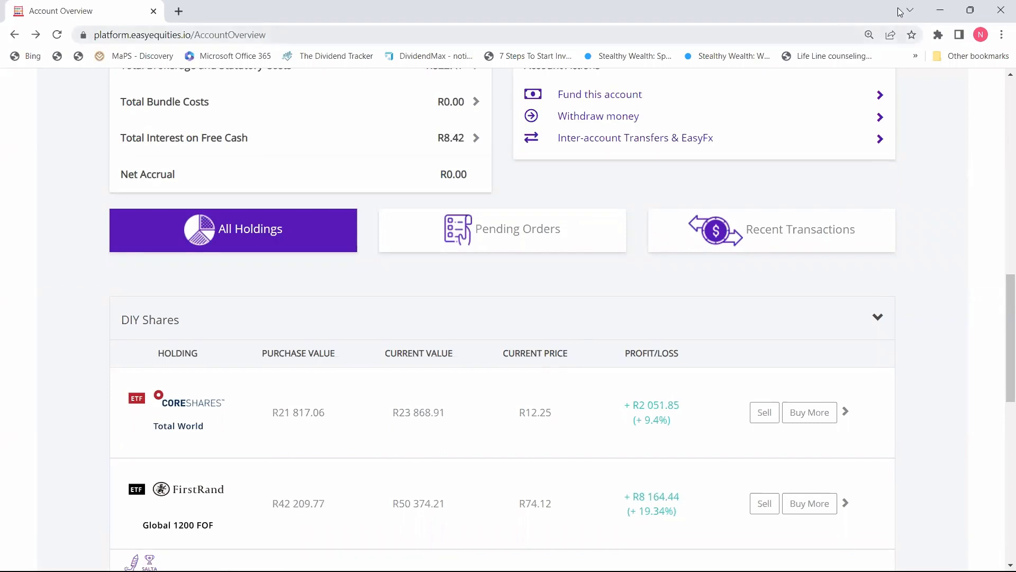
click(939, 11)
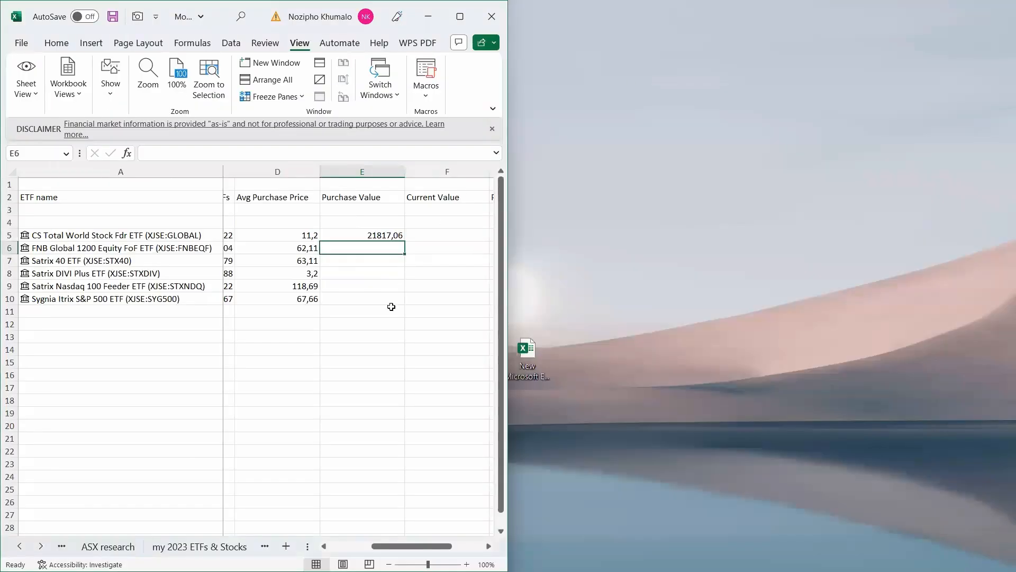
text(42209)
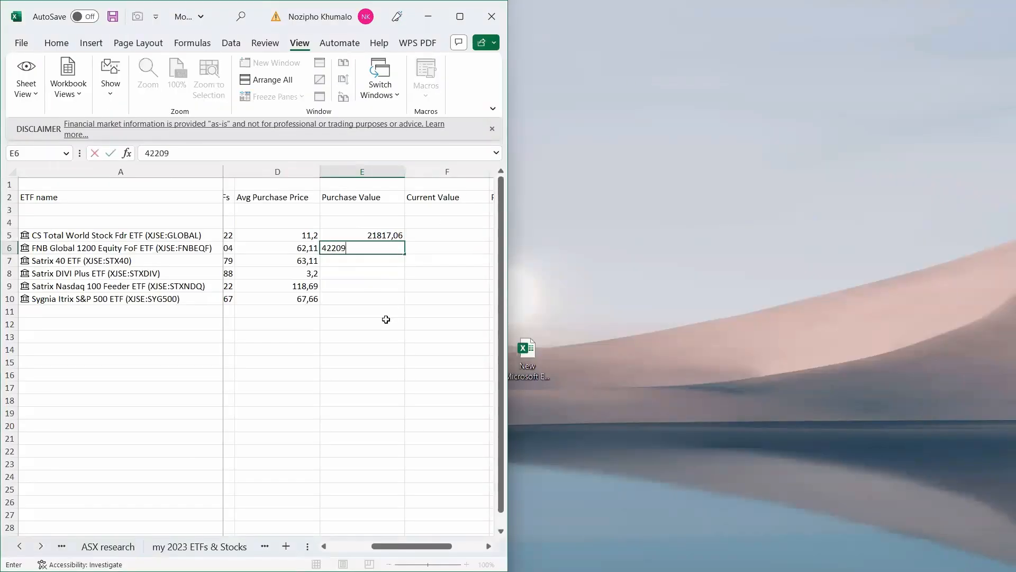
text(,77)
key(Return)
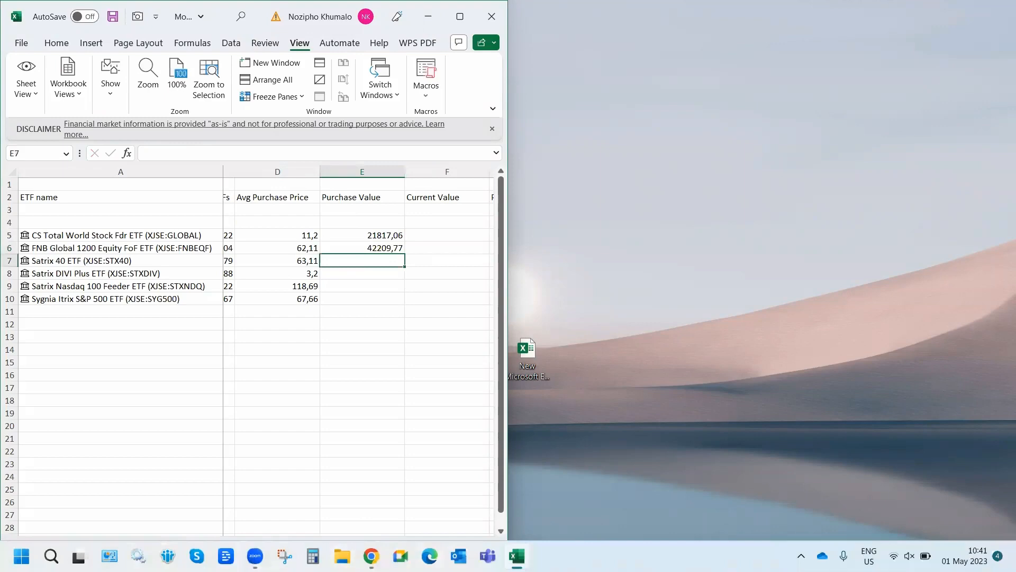
Enter purchase values 24183,88 for Satrix 40 and 9932,37 for DIVI Plus.
click(371, 555)
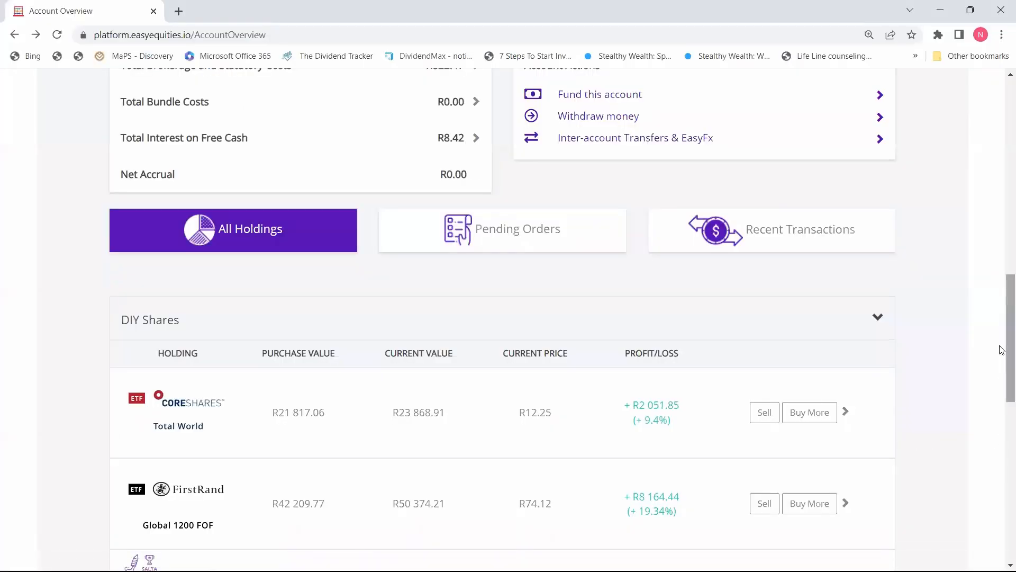
scroll(279, 316, down, 5)
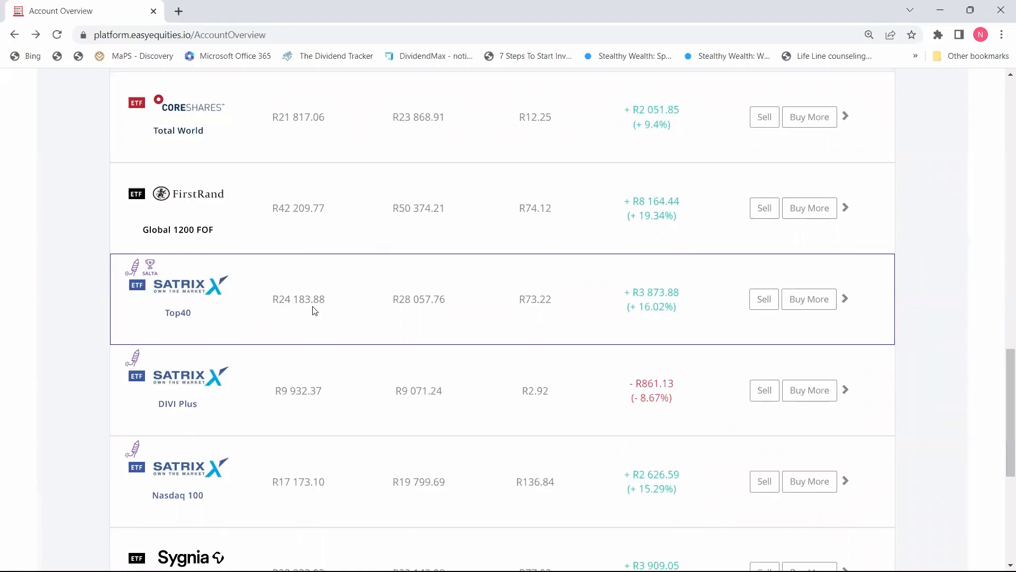
key(alt+Tab)
text(24183)
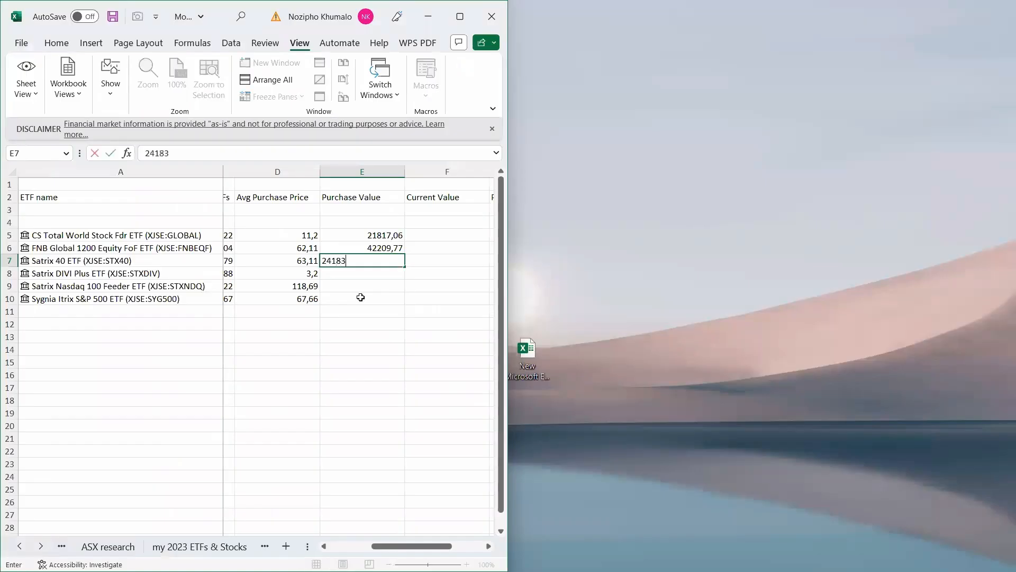
text(,88)
key(Return)
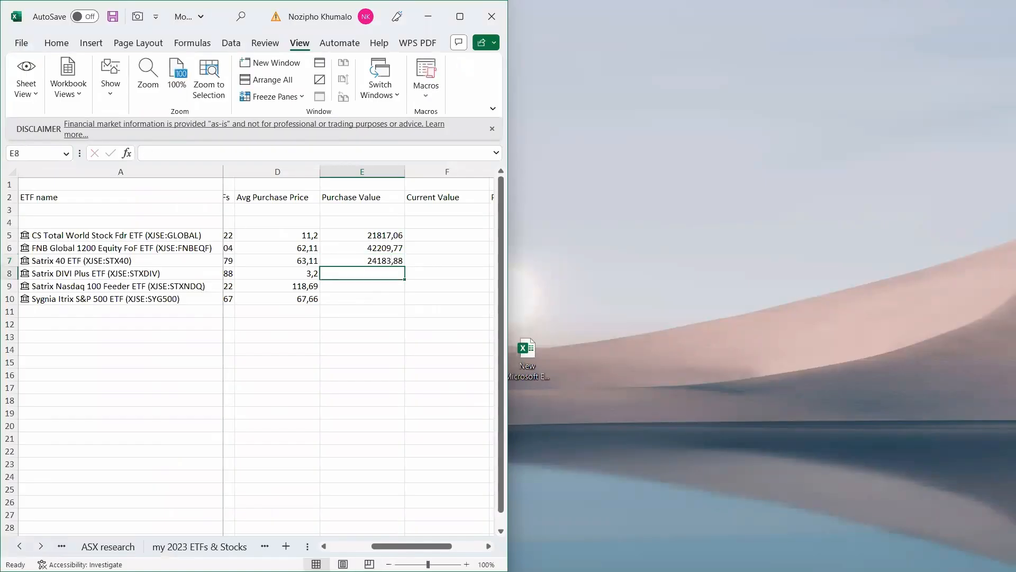
mouse_move(492, 545)
click(371, 555)
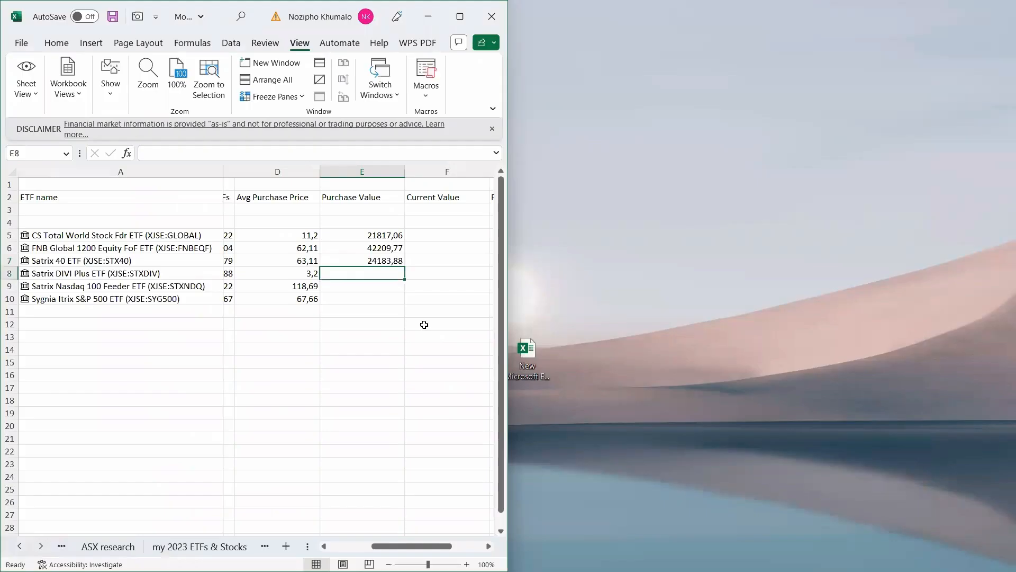
text(99)
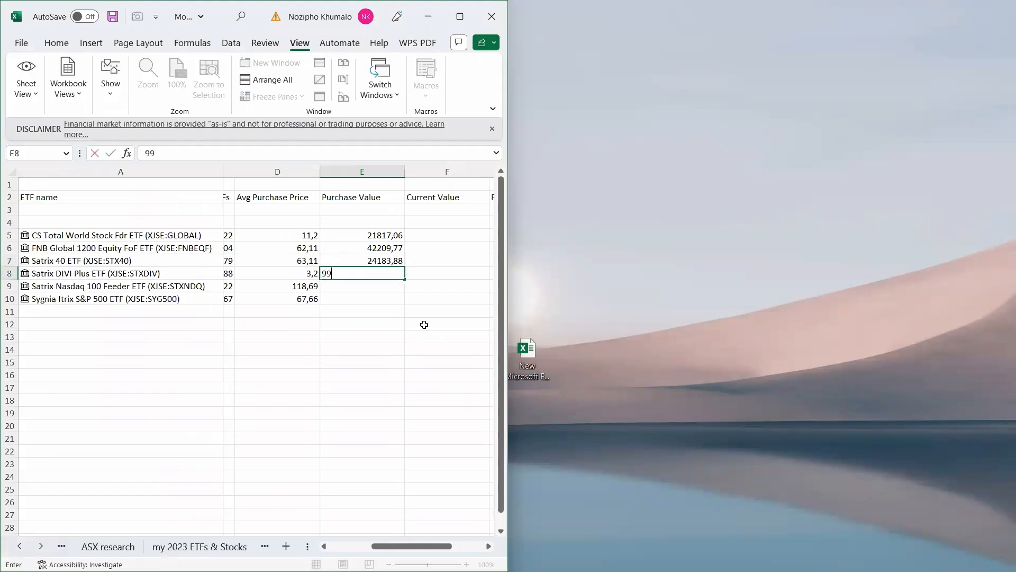
text(32,37)
key(Return)
Enter purchase values 17173,1 for Nasdaq 100 and 28233,03 for Sygnia S&P 500.
click(372, 558)
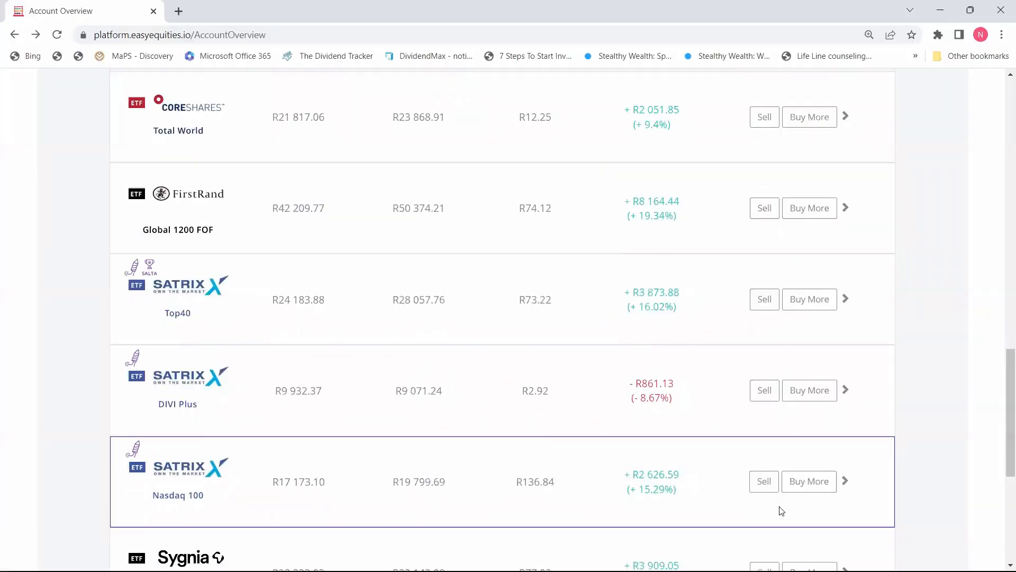
drag(1008, 396, 1008, 443)
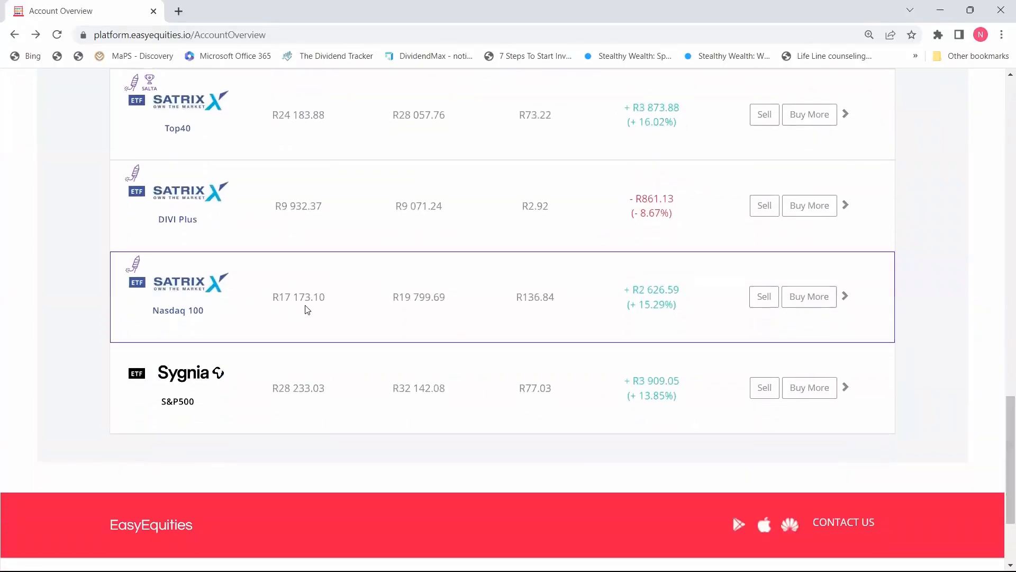
click(940, 10)
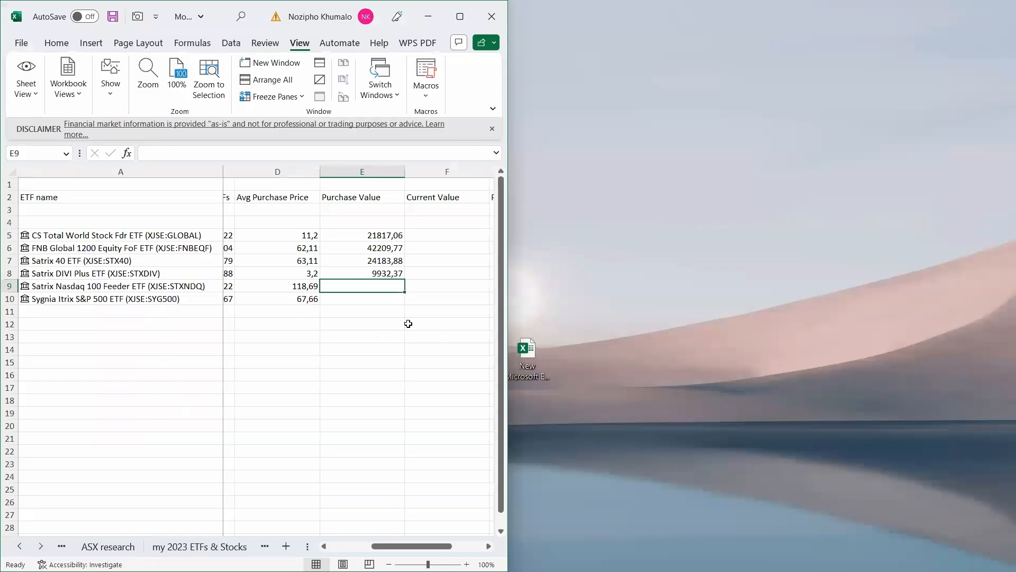
text(17173)
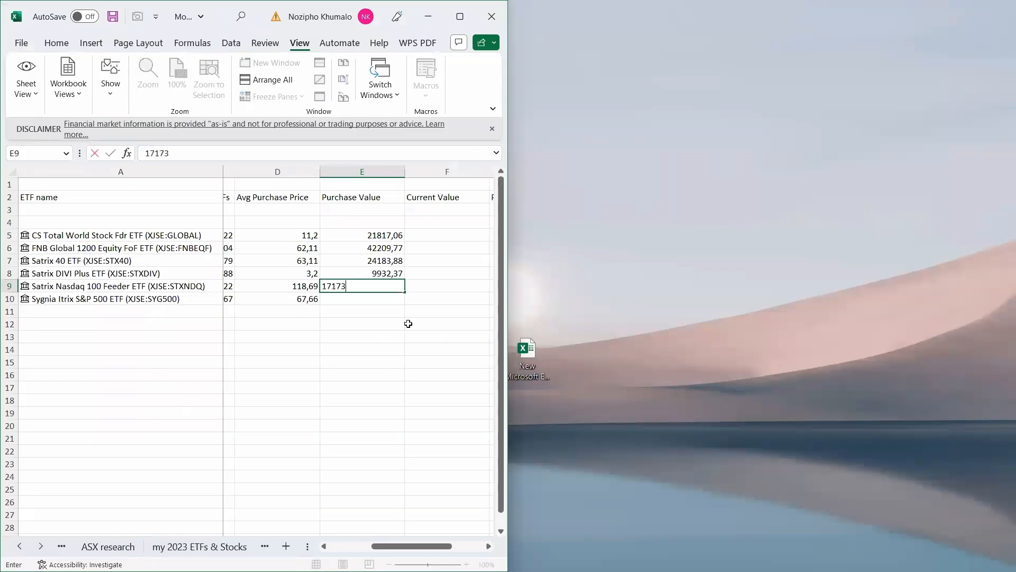
text(,1)
key(Return)
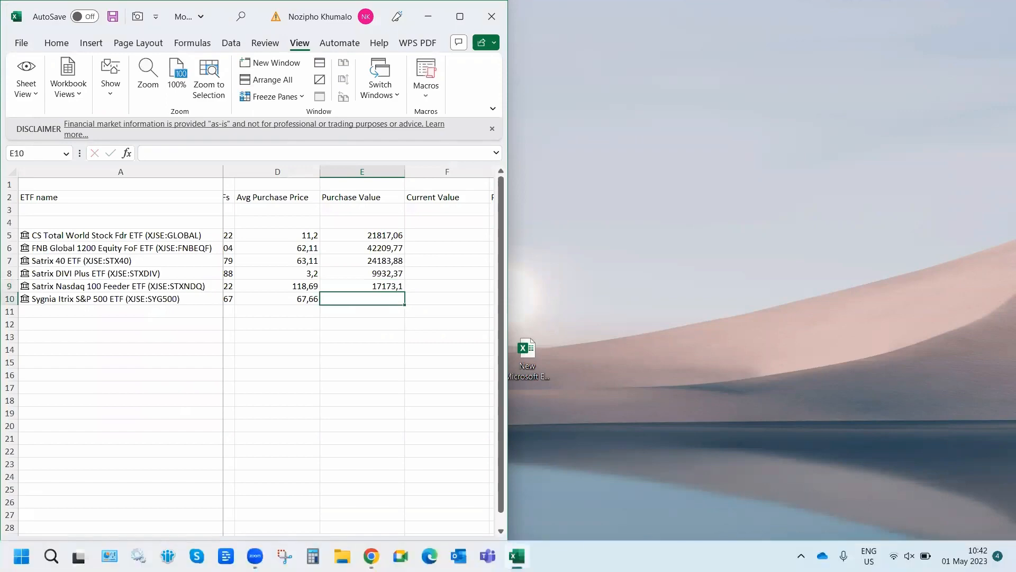
click(372, 556)
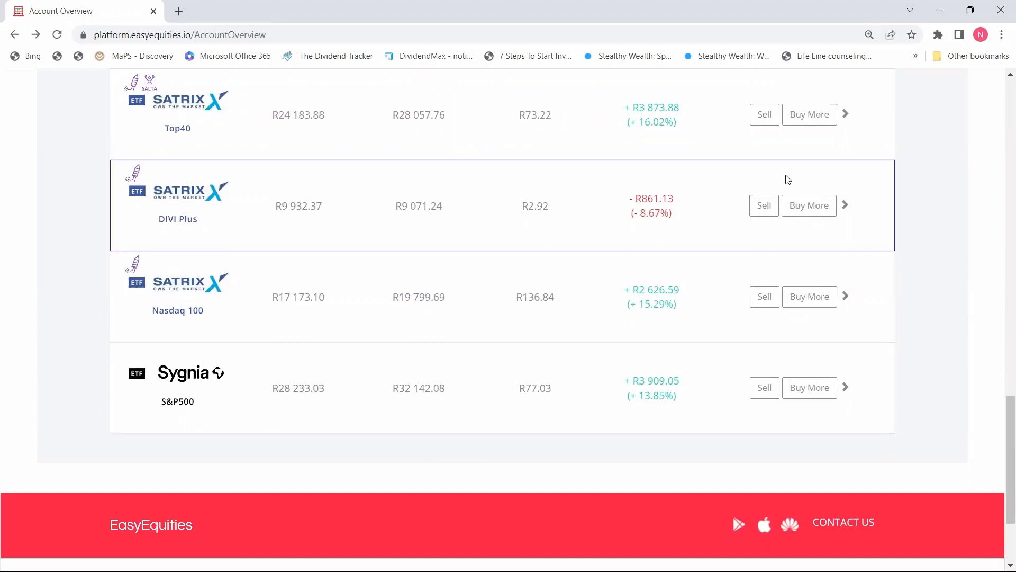
click(940, 10)
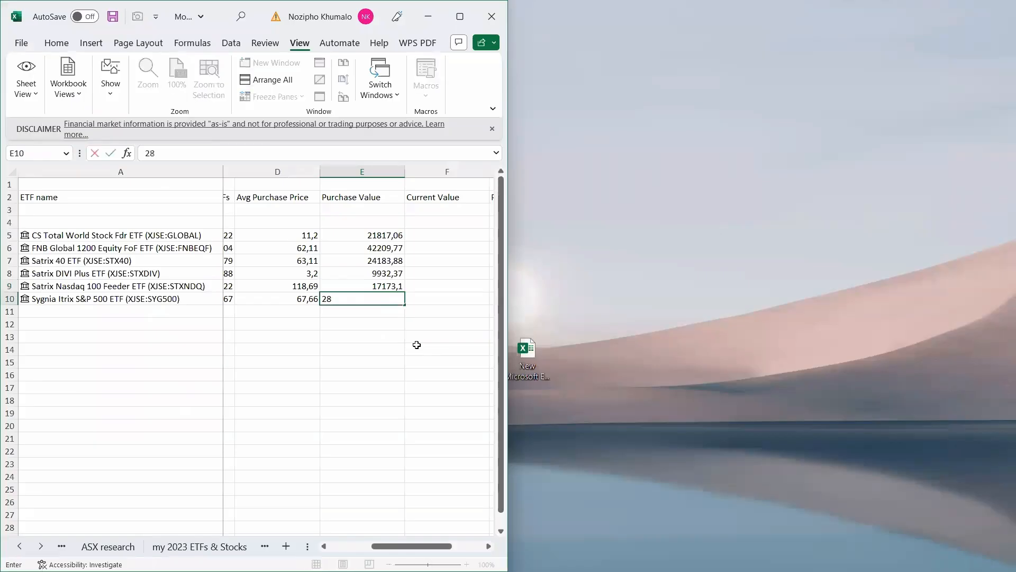
text(233,03)
key(Return)
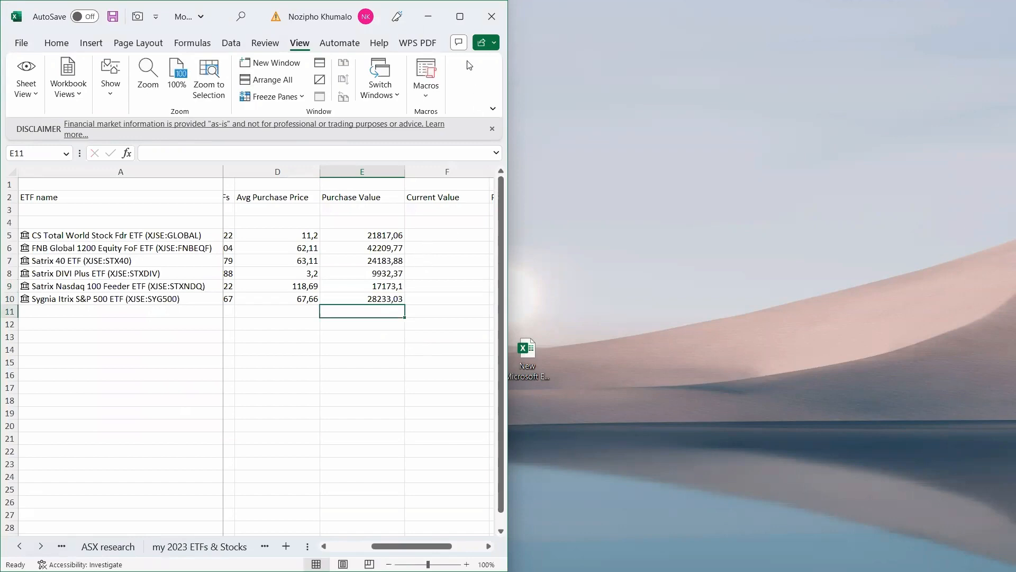
click(460, 16)
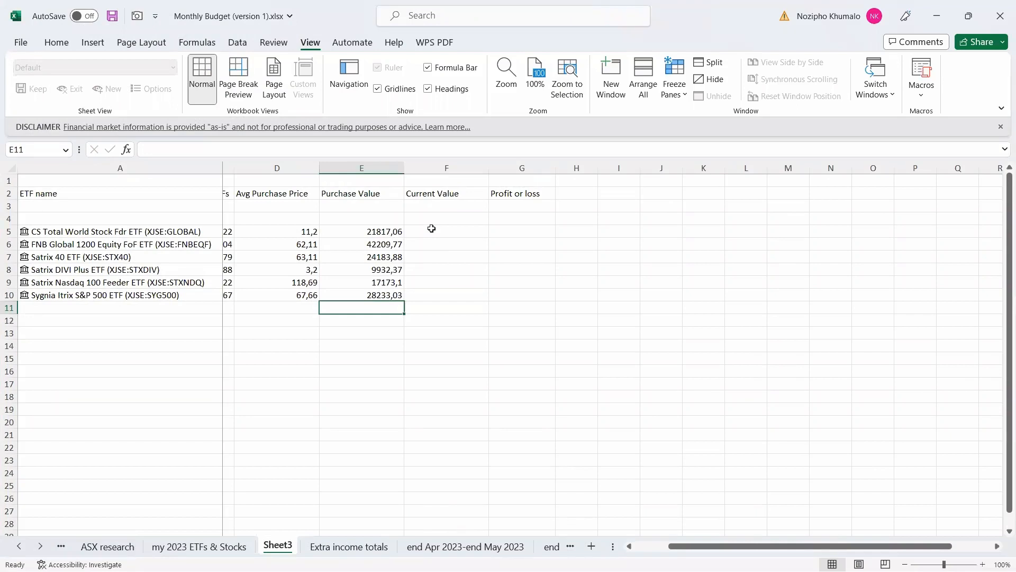
Enter =(B5*C5) in F5, giving the CS Total World current value 23 790,97.
drag(775, 546, 727, 546)
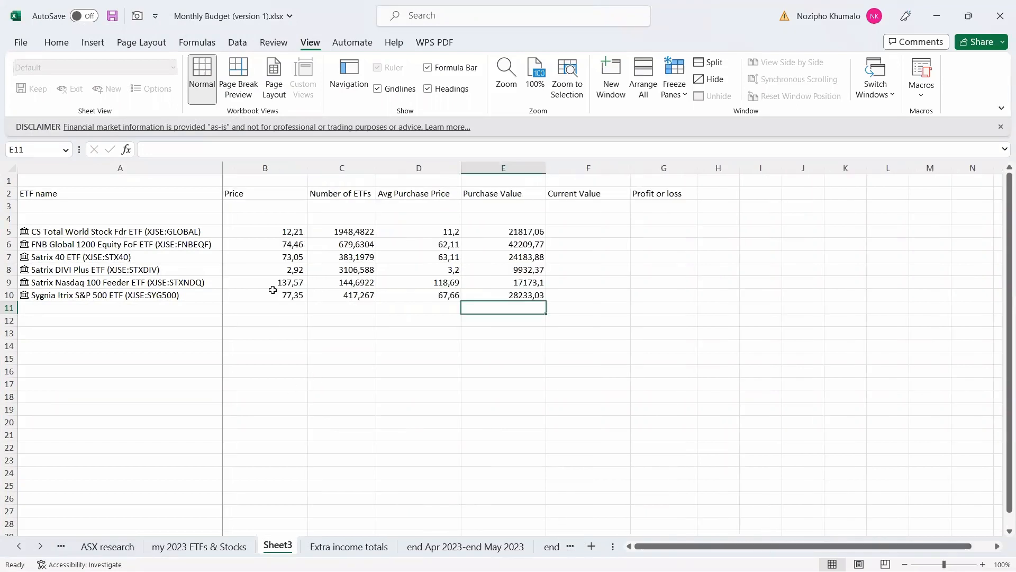
click(273, 232)
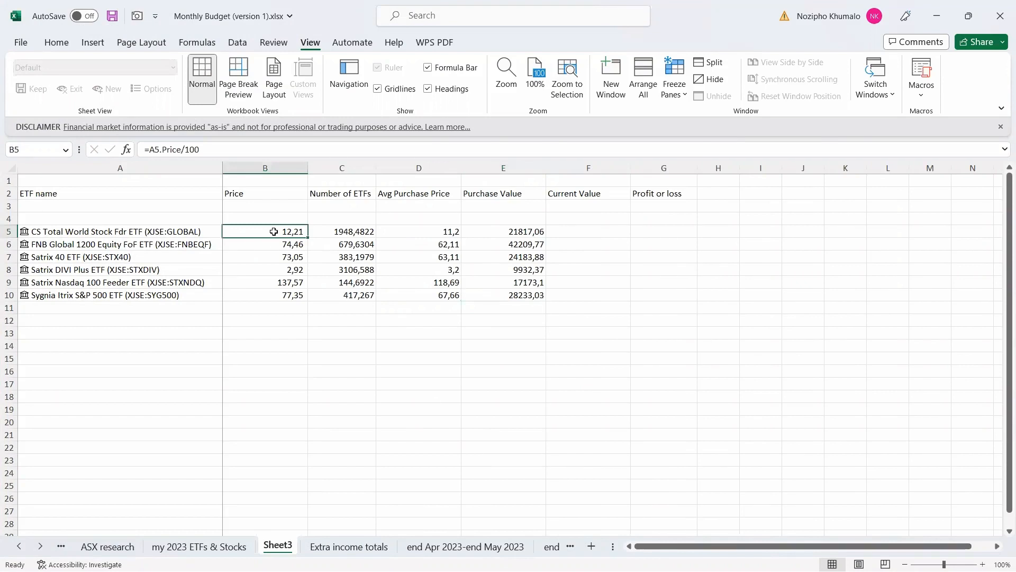
click(350, 233)
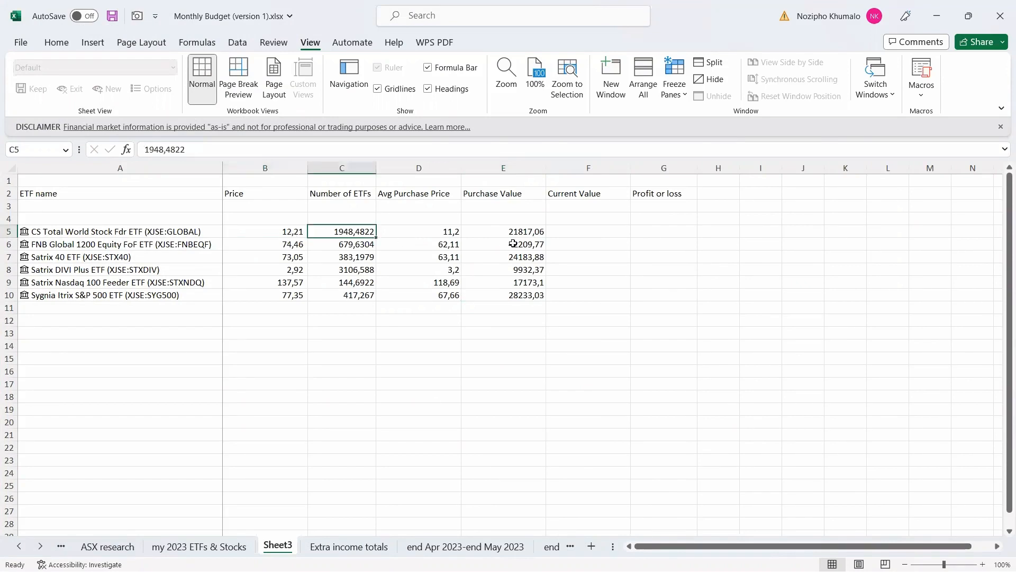
click(581, 231)
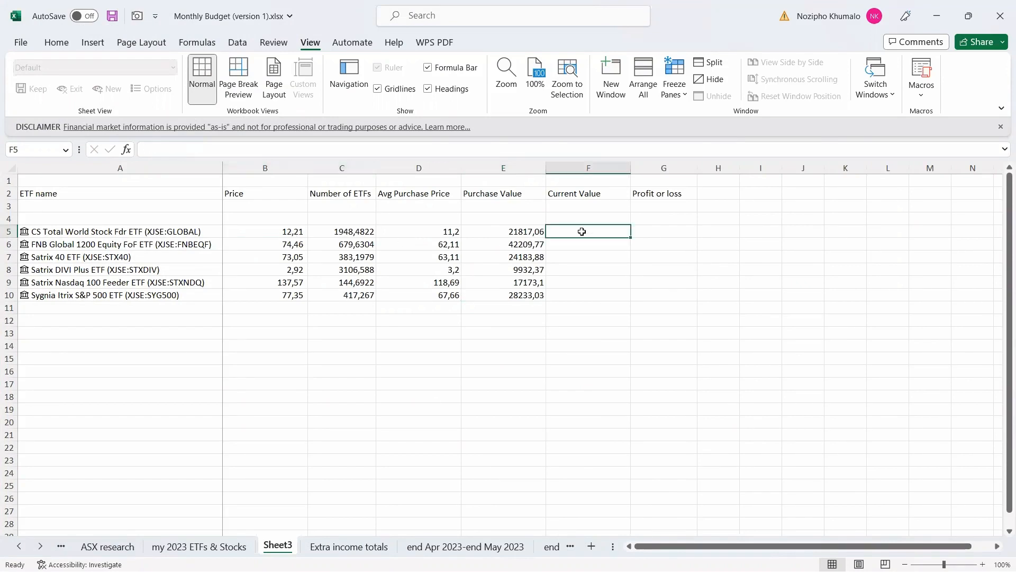
text(=()
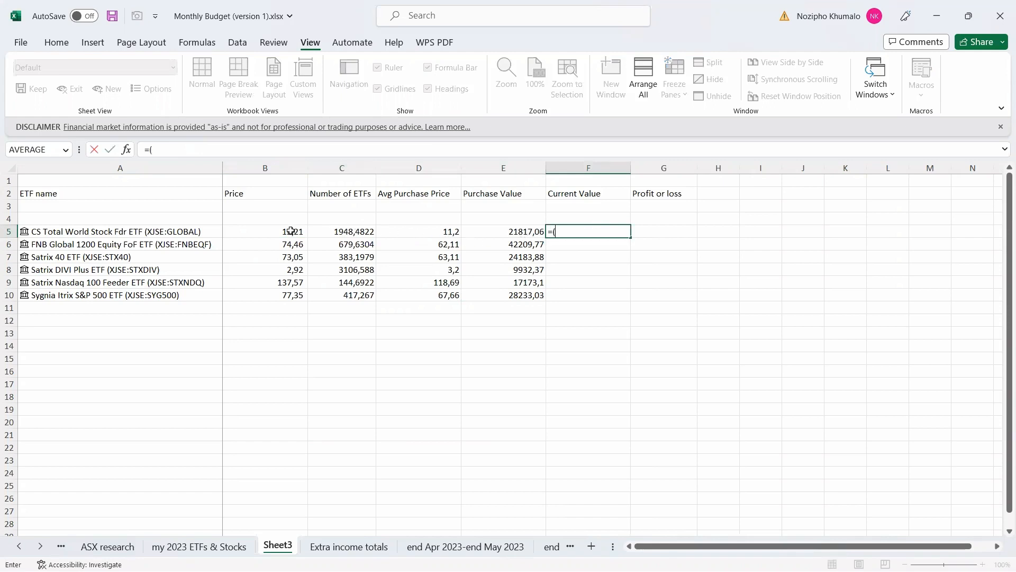
click(291, 231)
text(*)
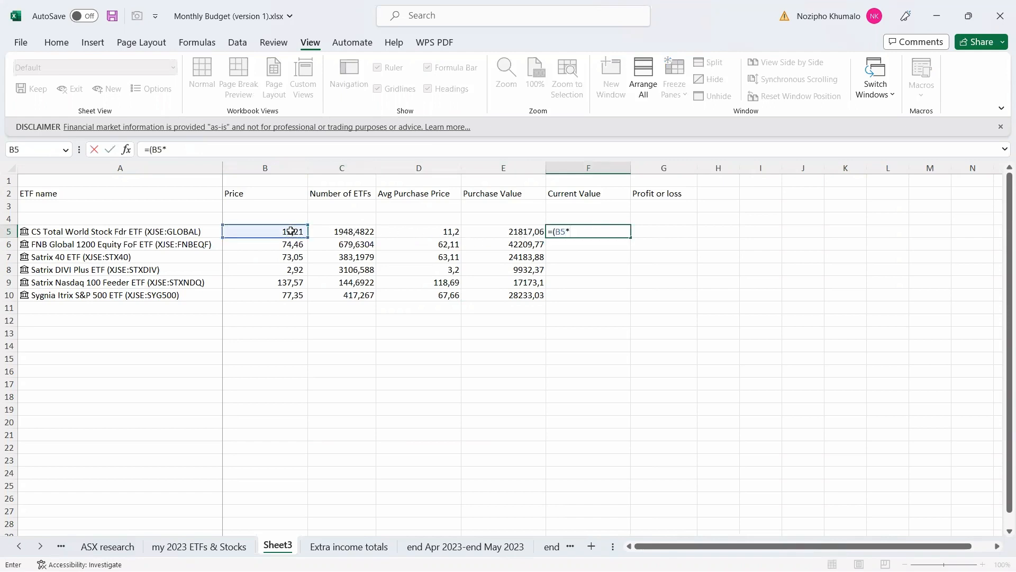
click(360, 233)
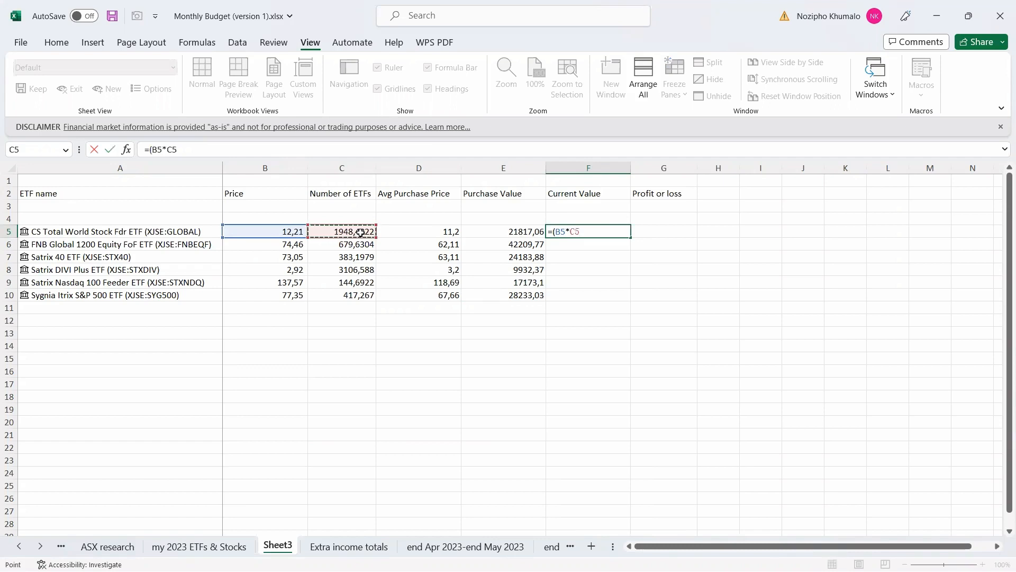
text())
key(Return)
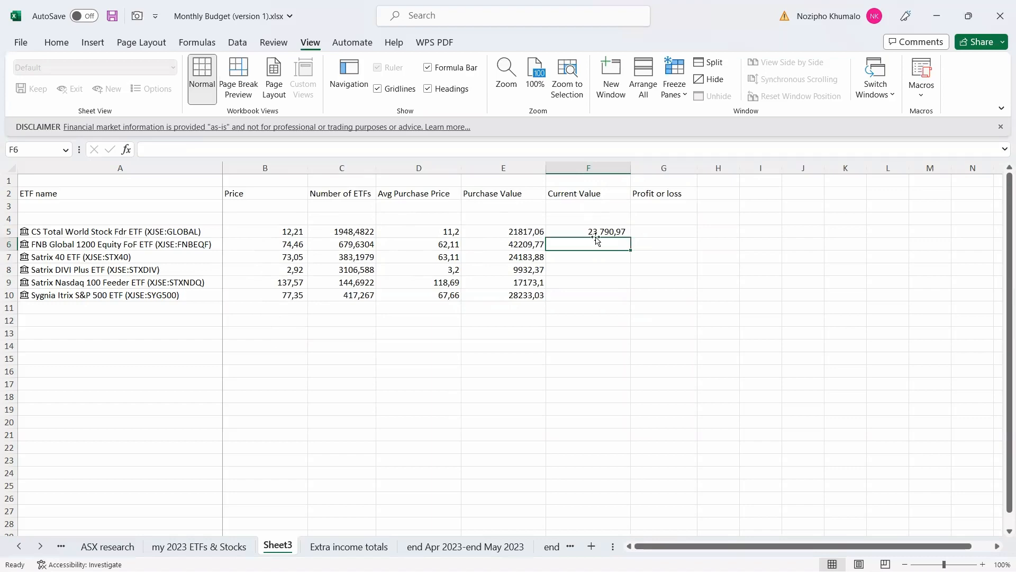
Switch from Excel to the EasyEquities holdings showing Total World at R23 868.91.
click(934, 17)
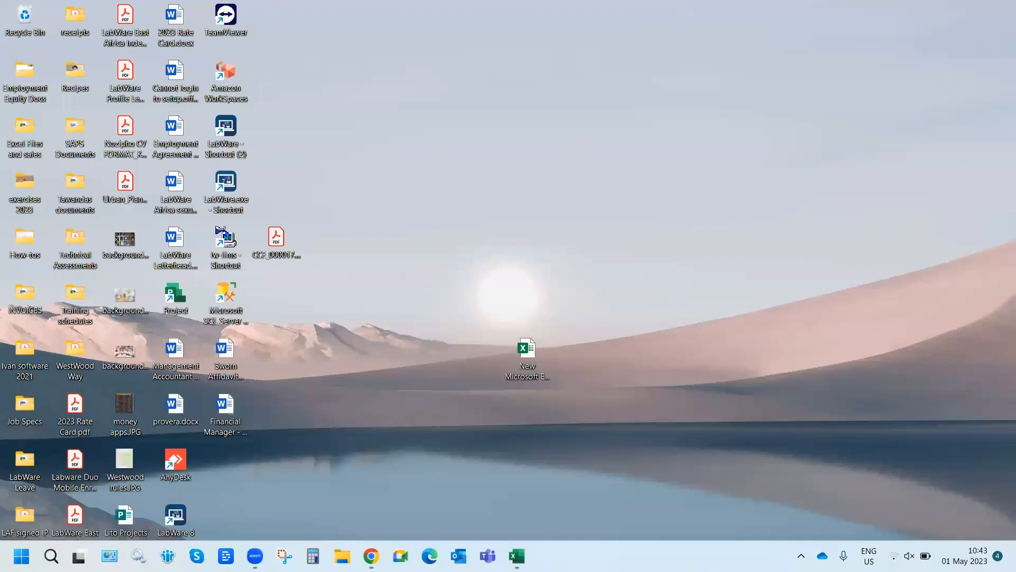
click(371, 556)
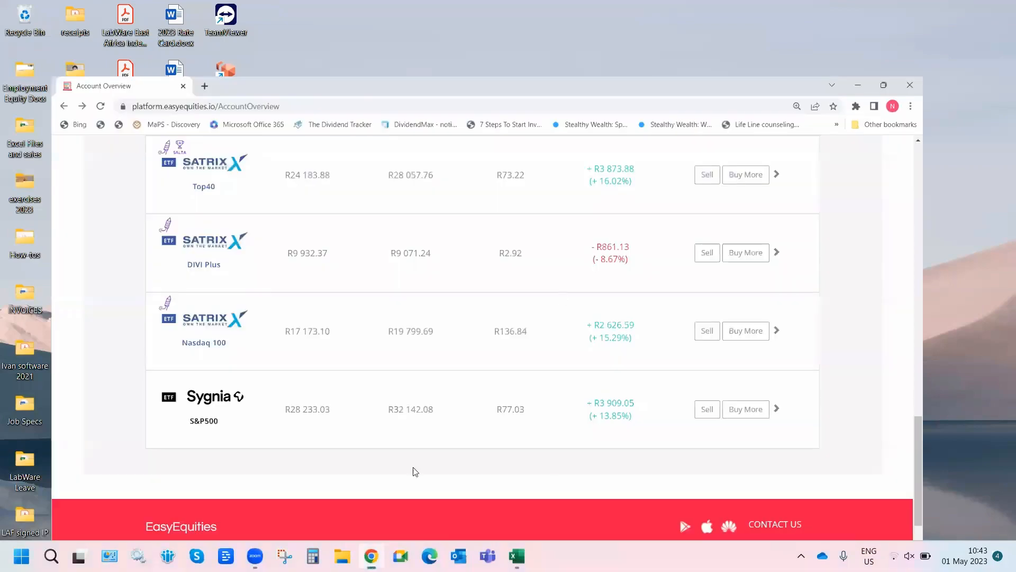
scroll(438, 390, up, 8)
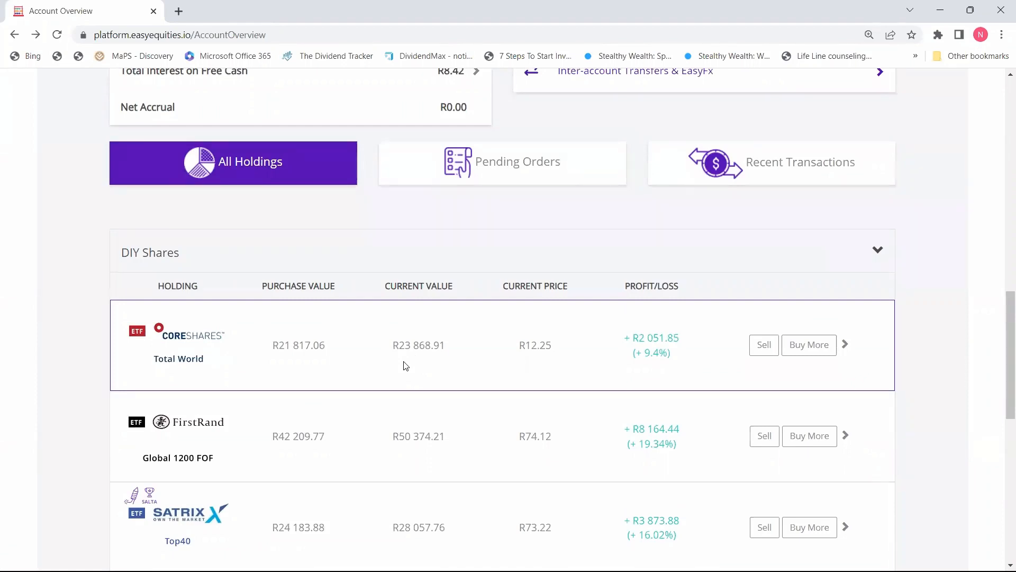
click(940, 10)
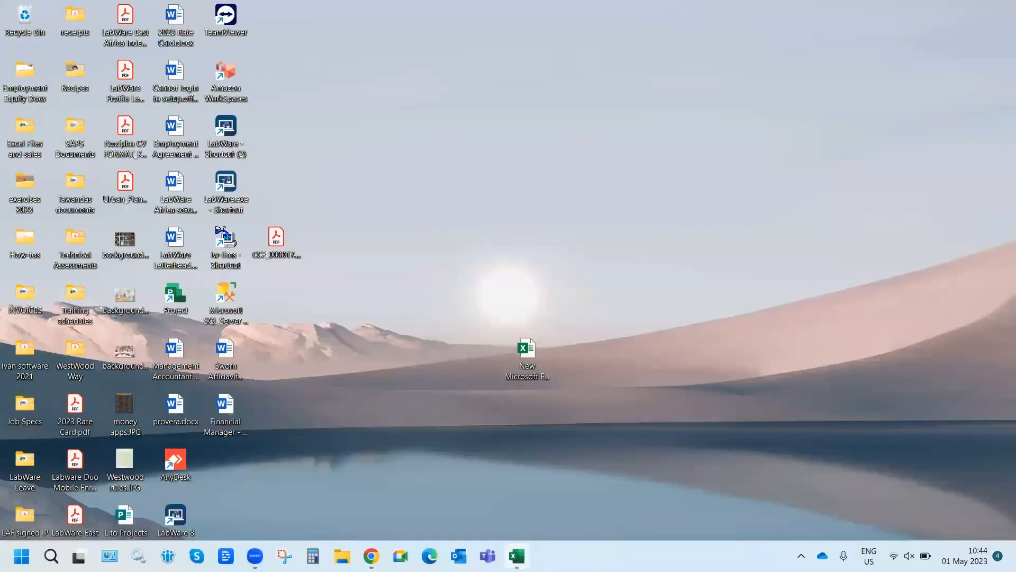
click(516, 555)
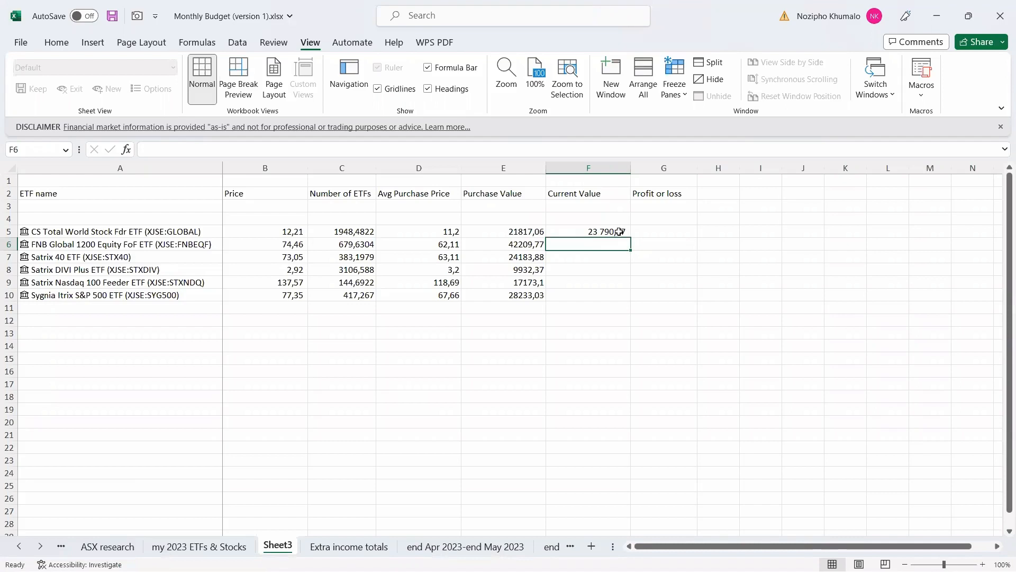
click(620, 232)
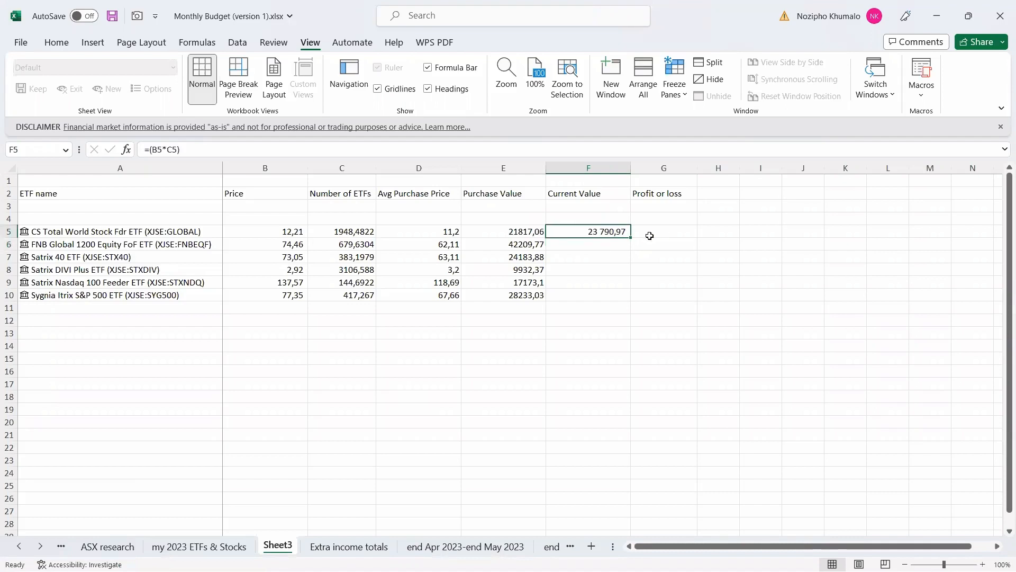
drag(631, 238, 637, 300)
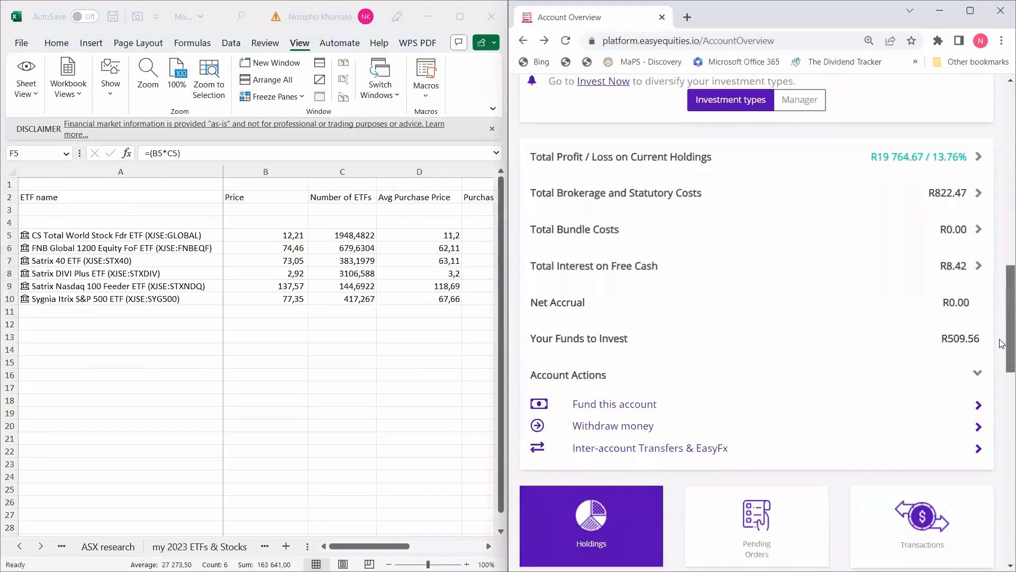
scroll(725, 154, down, 12)
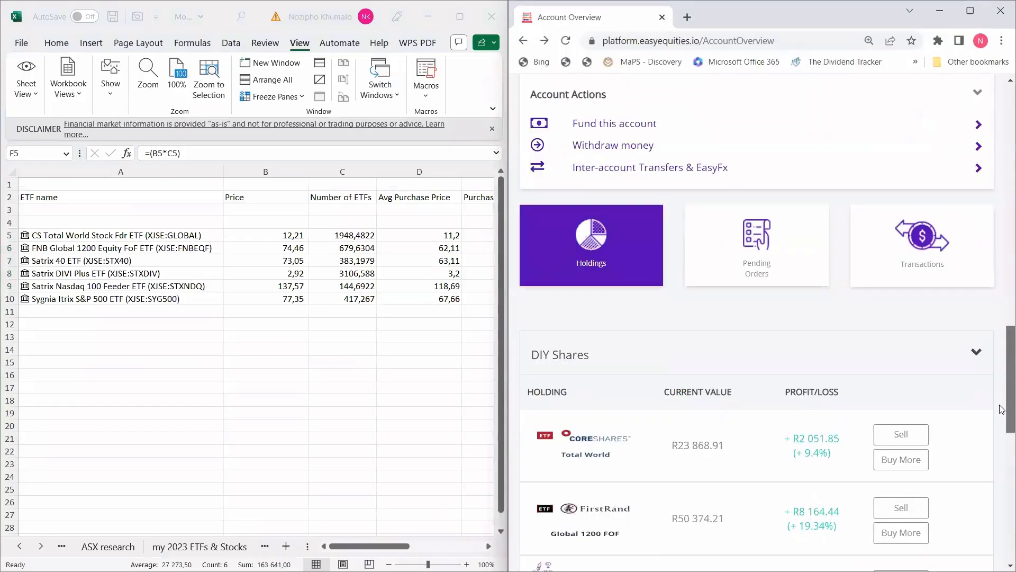
double_click(487, 546)
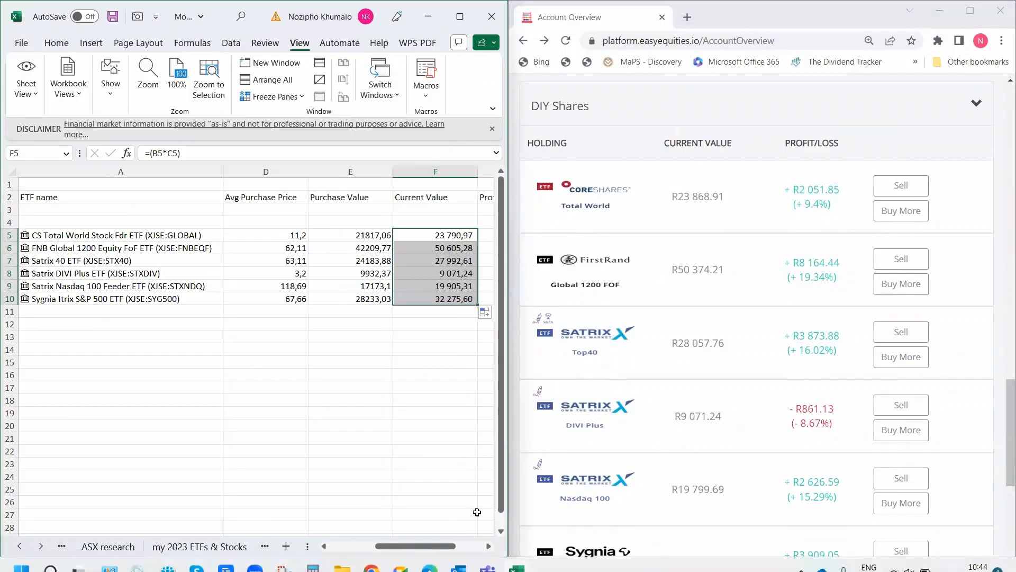
click(488, 546)
click(406, 478)
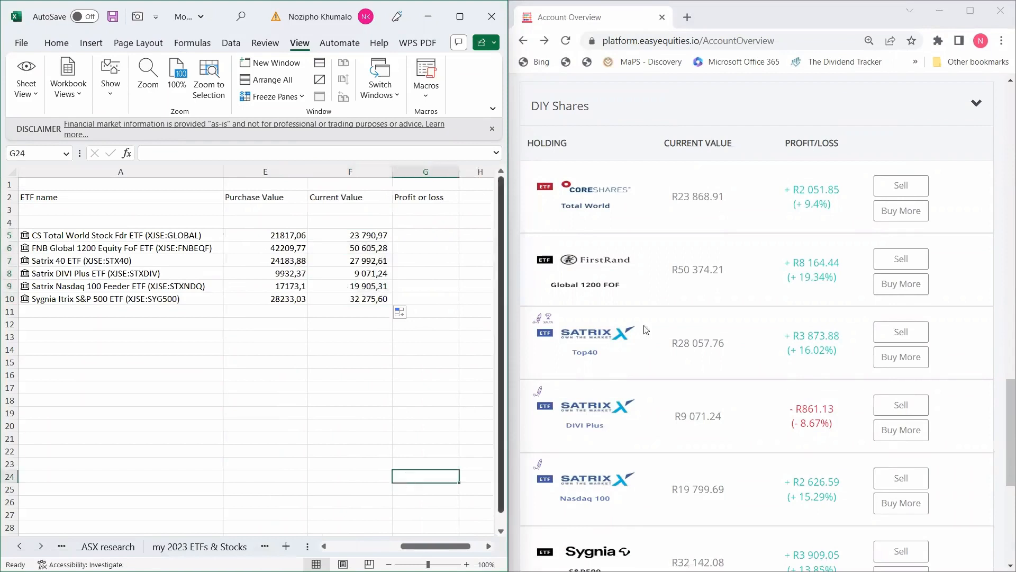
click(356, 236)
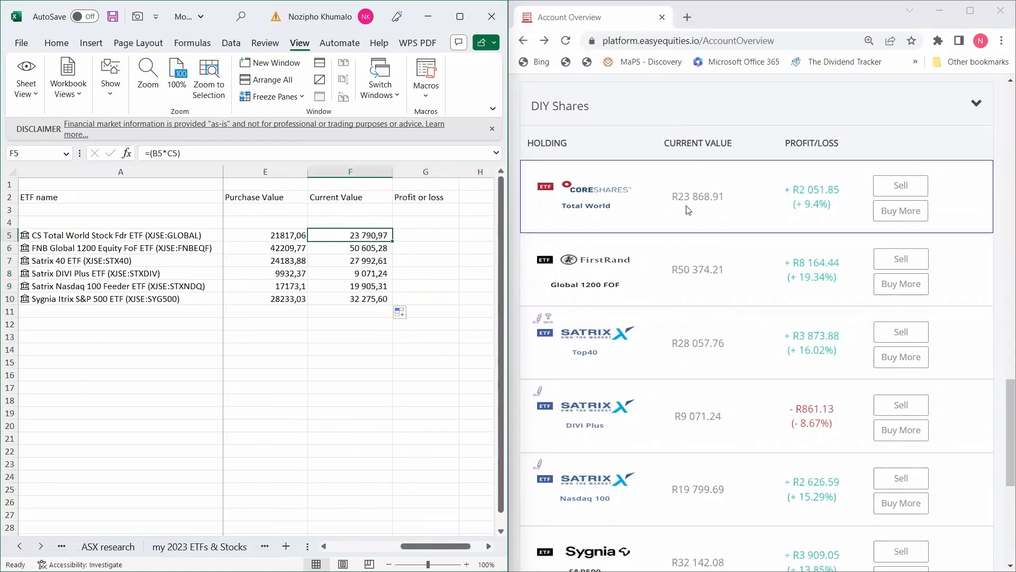
click(361, 246)
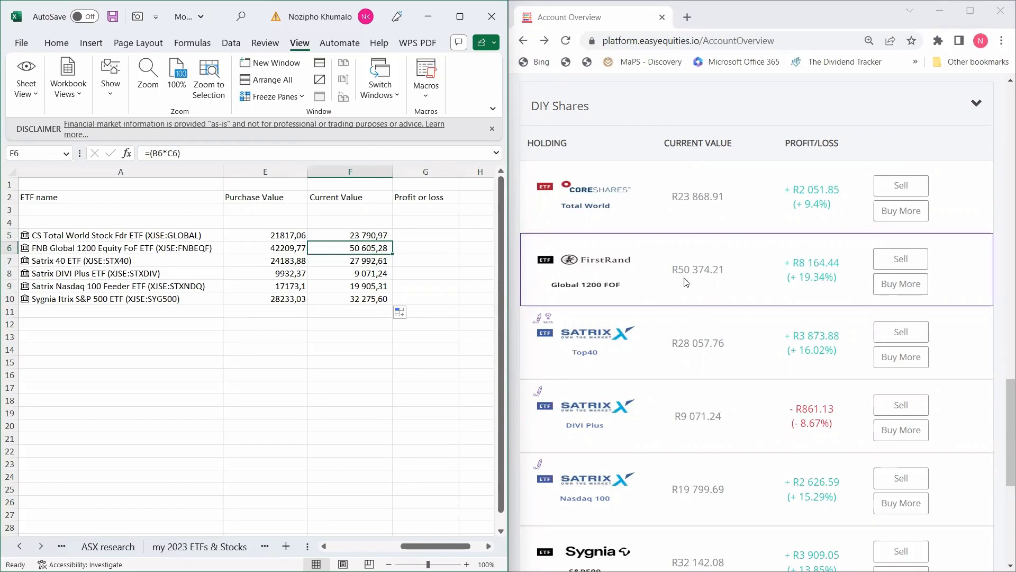
click(359, 275)
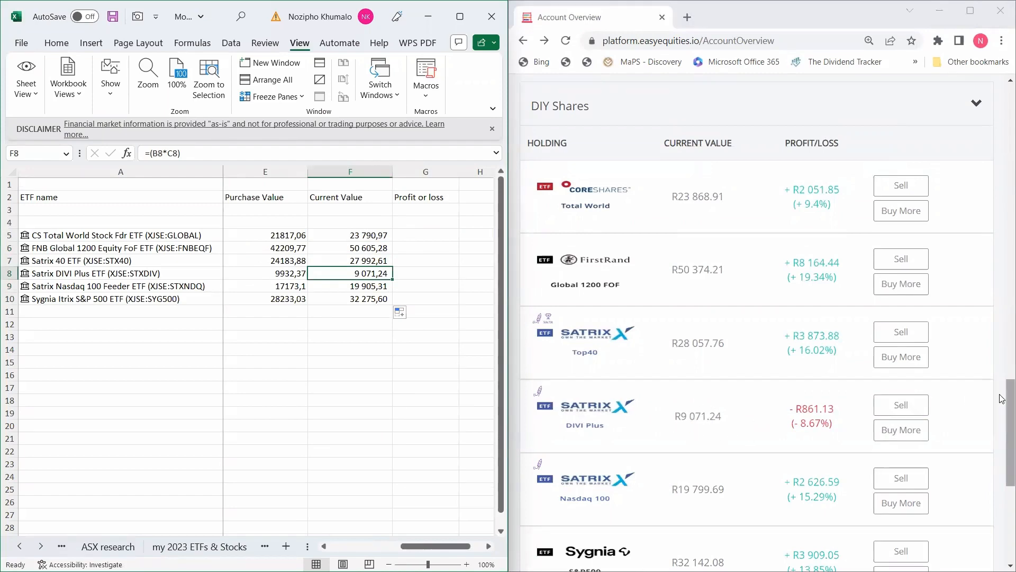
drag(1010, 398, 1009, 397)
click(440, 235)
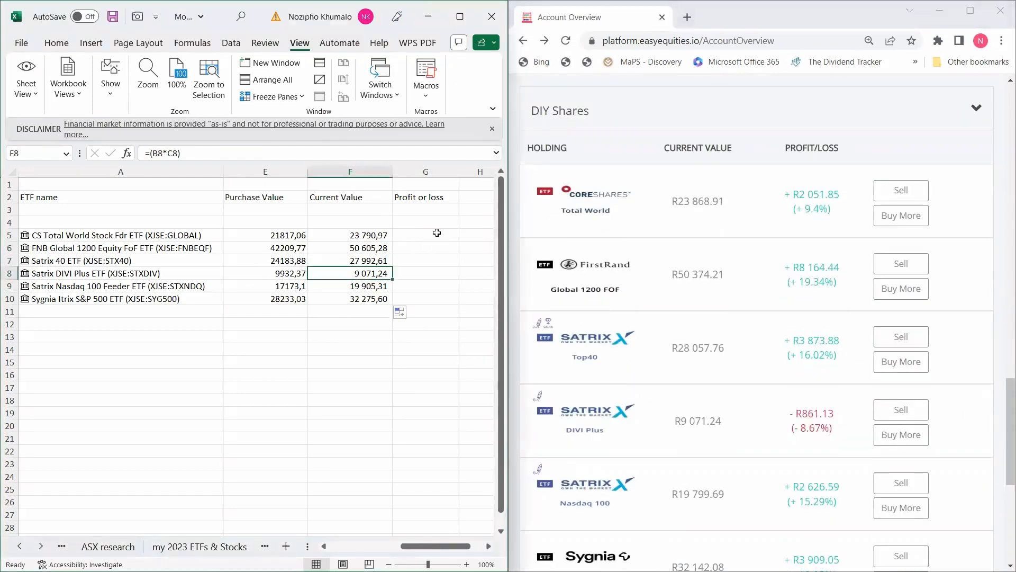
Enter =(F5-E5) in G5 for the CS Total World profit or loss.
click(460, 16)
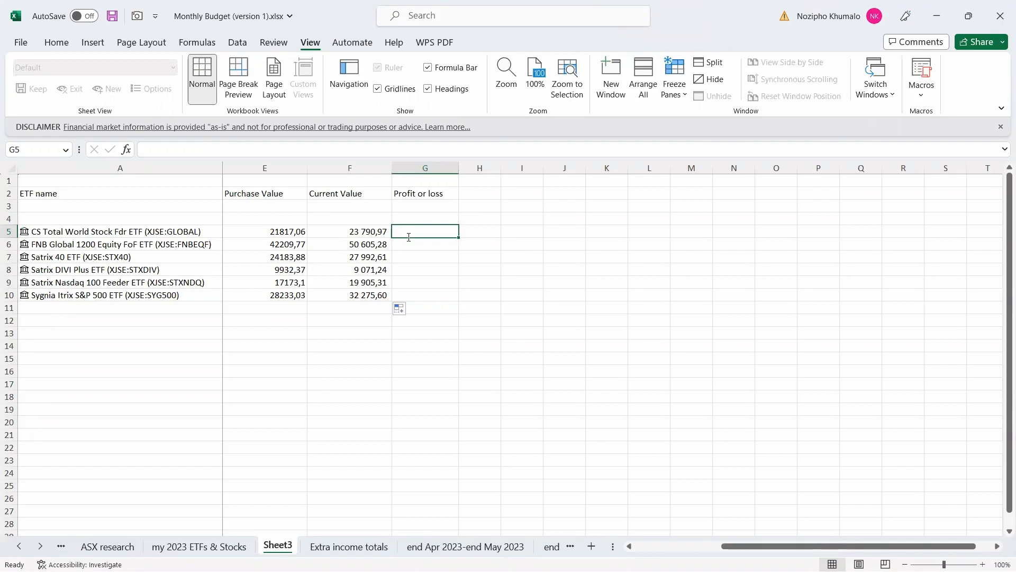
text(=)
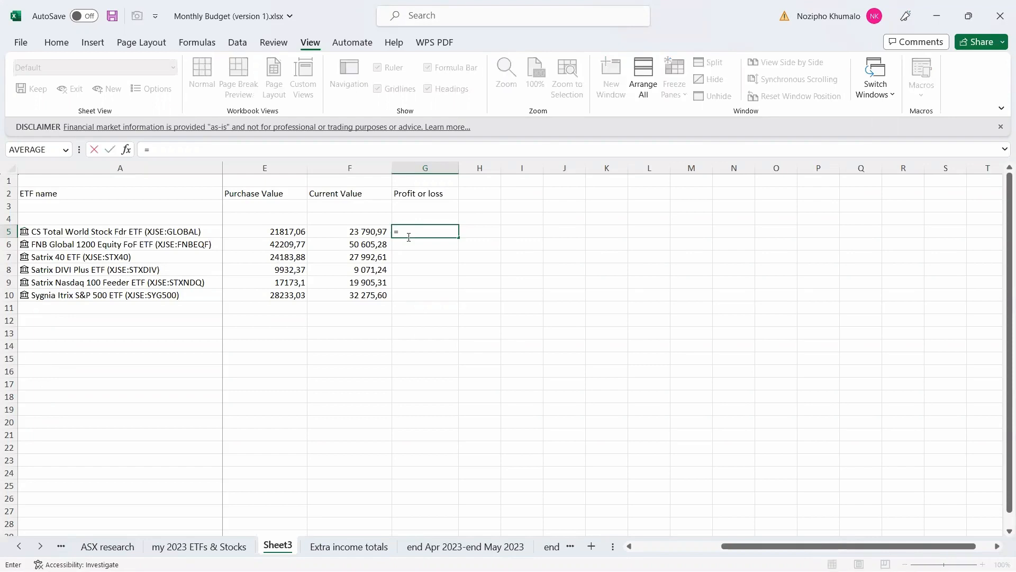
text(()
click(354, 231)
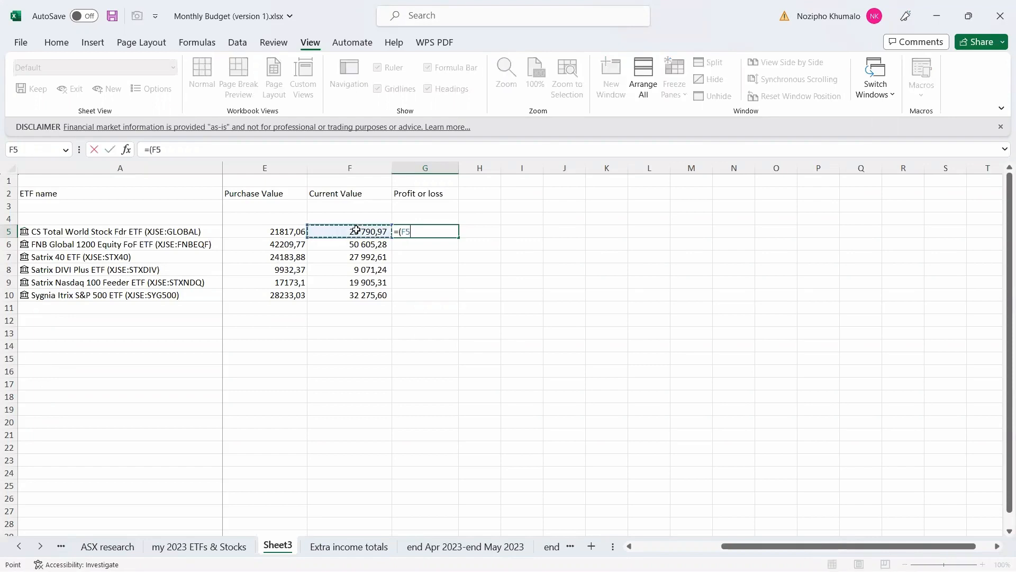
text(-)
click(288, 231)
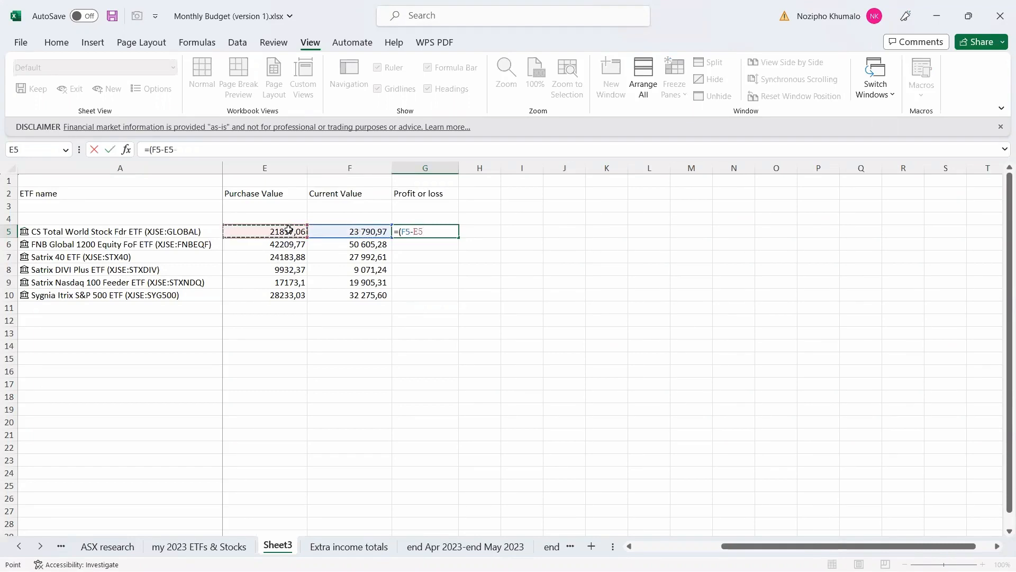
text())
key(Return)
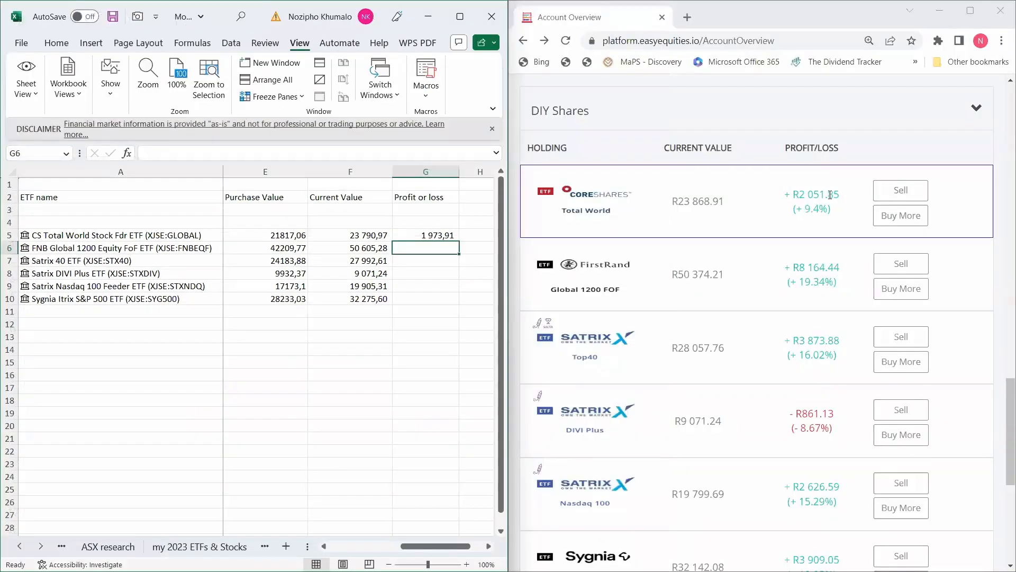
Fill the profit or loss formula down to G10, showing DIVI Plus at -861,13.
click(450, 236)
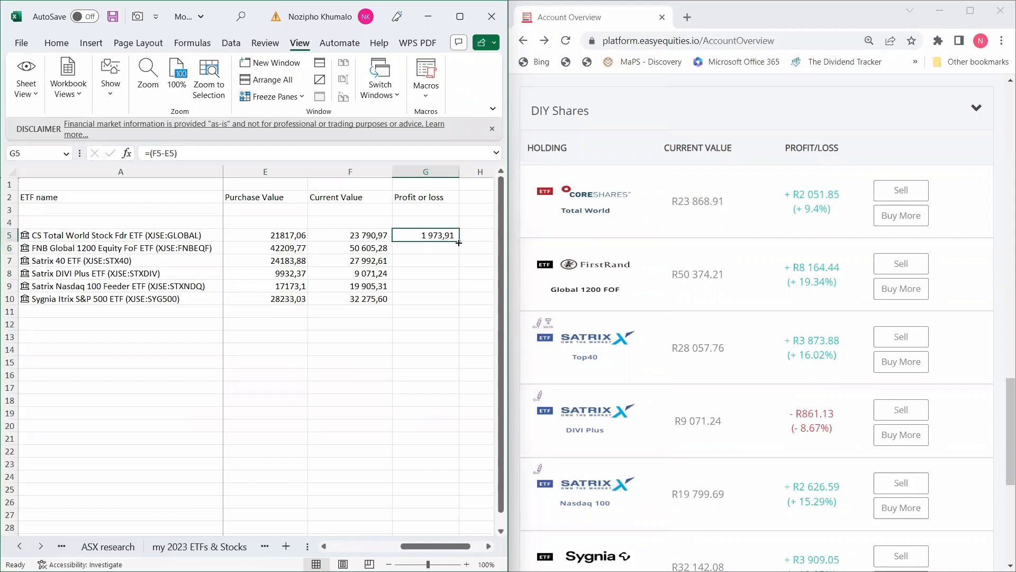
drag(458, 242, 454, 304)
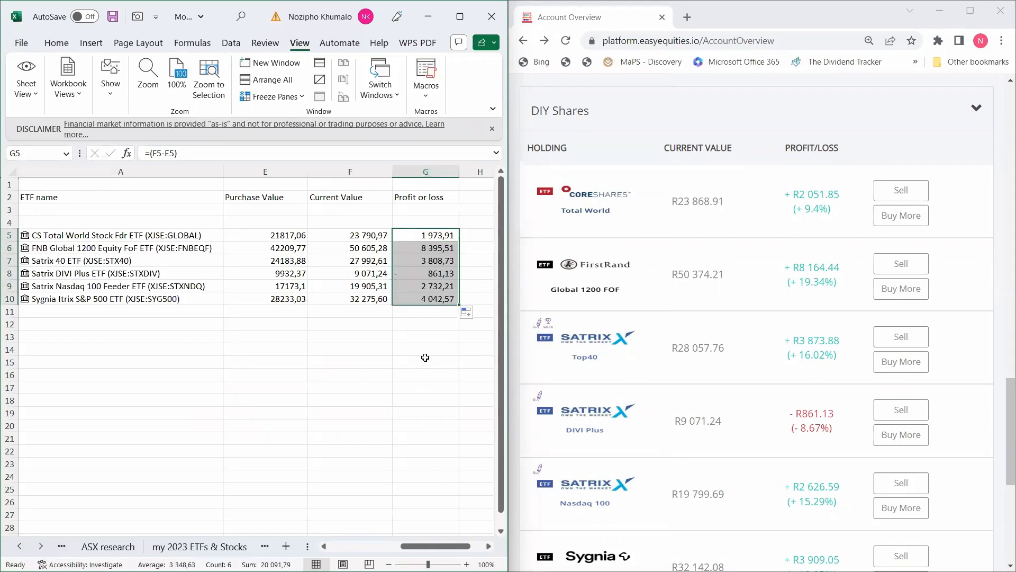
click(439, 274)
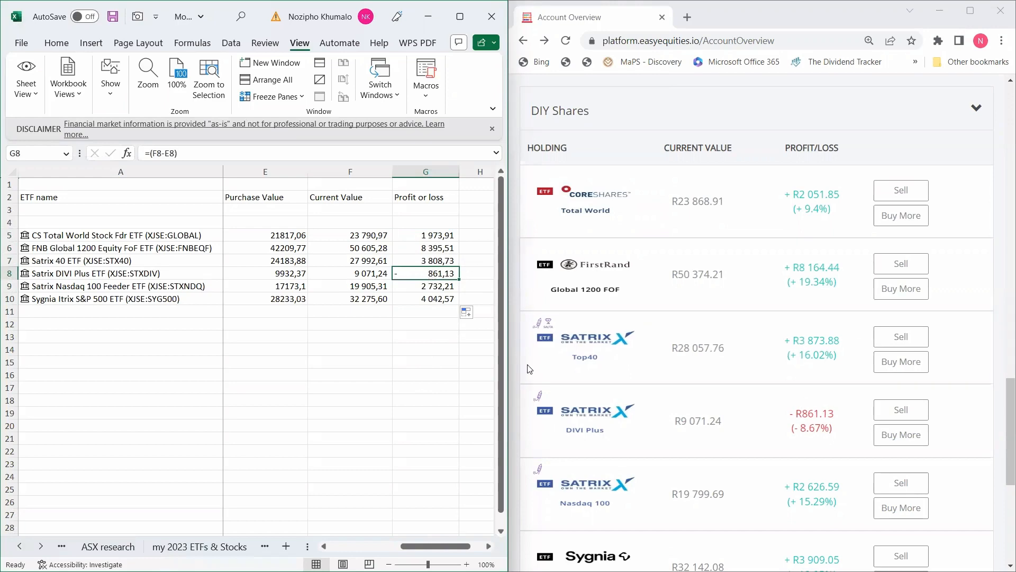
scroll(530, 369, down, 3)
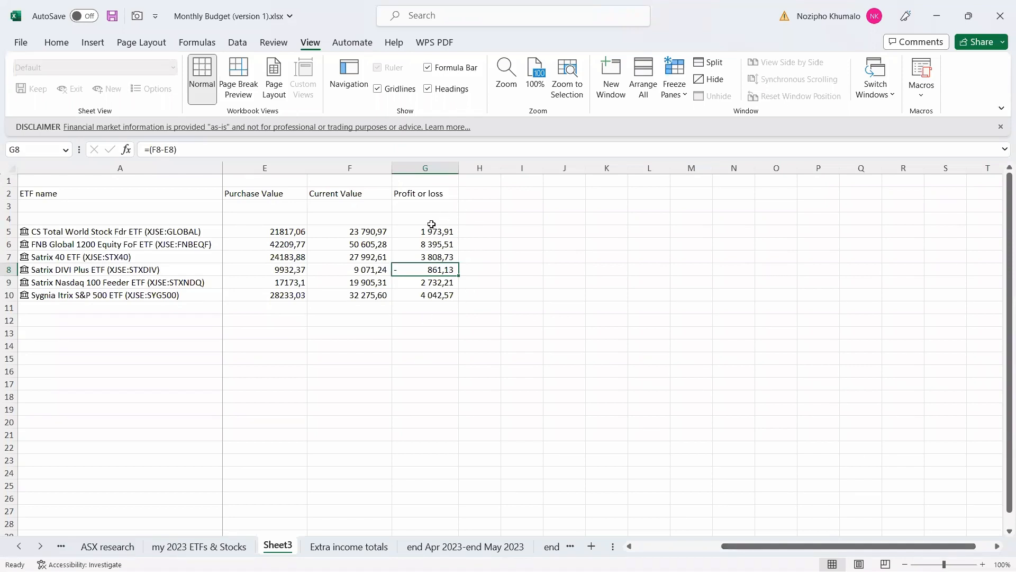
Select G5:G10 and start a new conditional rule for cell values less than 0.
drag(424, 231, 430, 296)
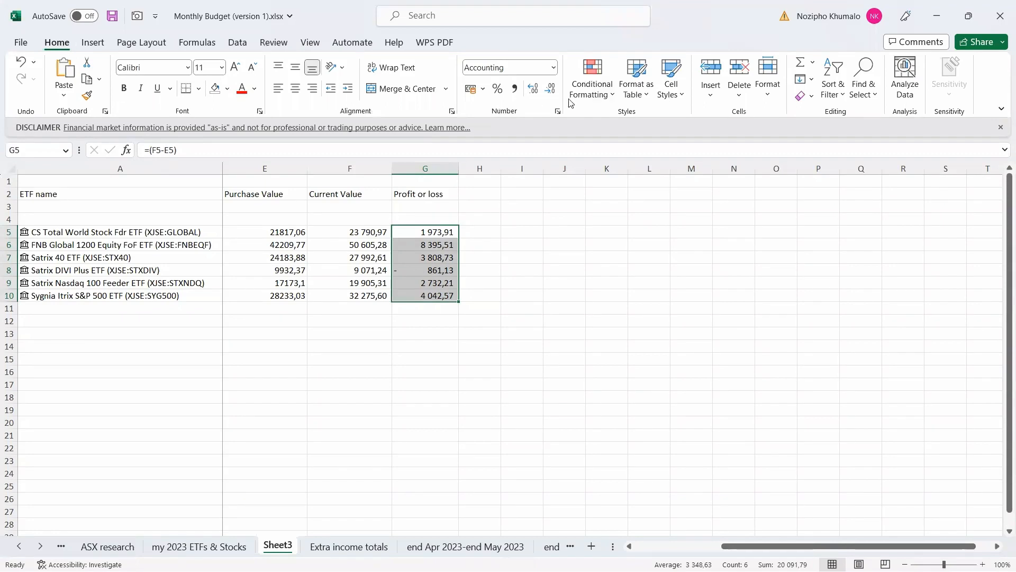
click(590, 96)
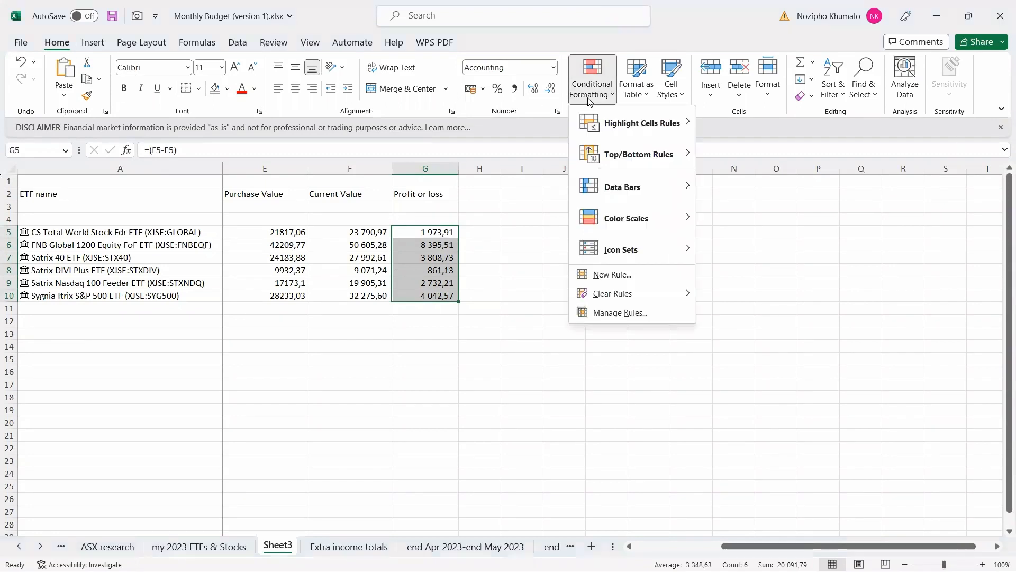
click(628, 280)
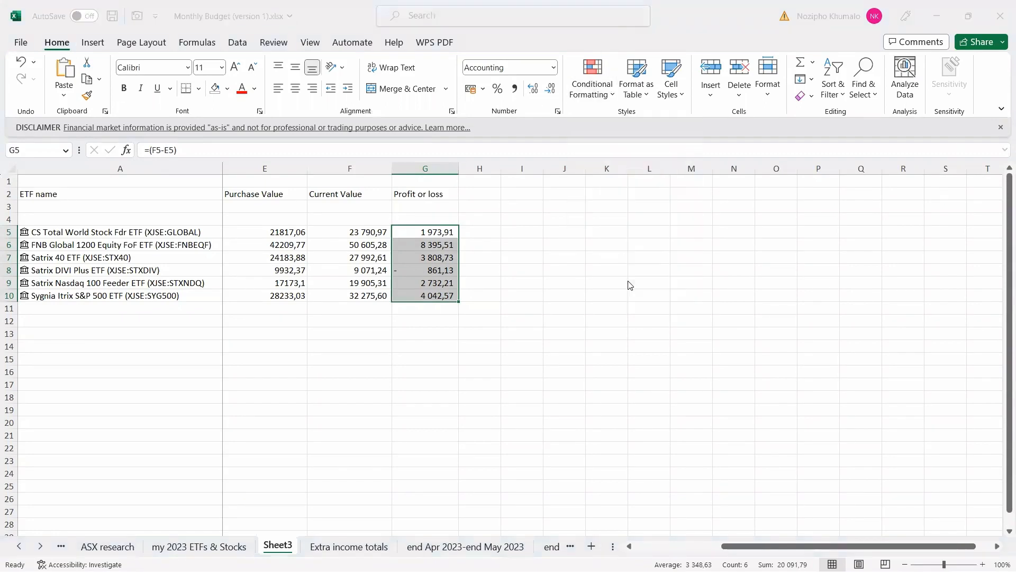
click(107, 190)
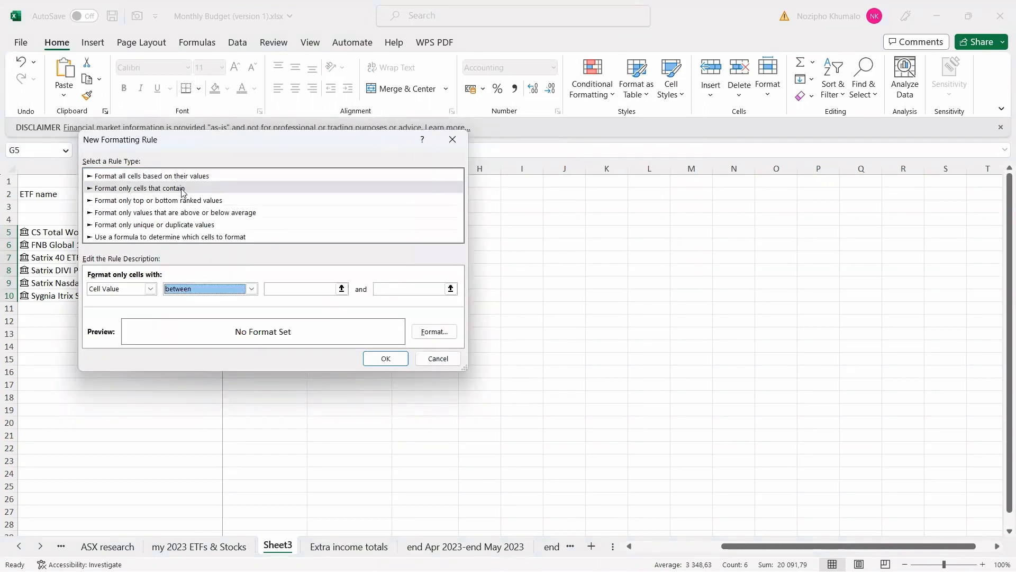
click(252, 289)
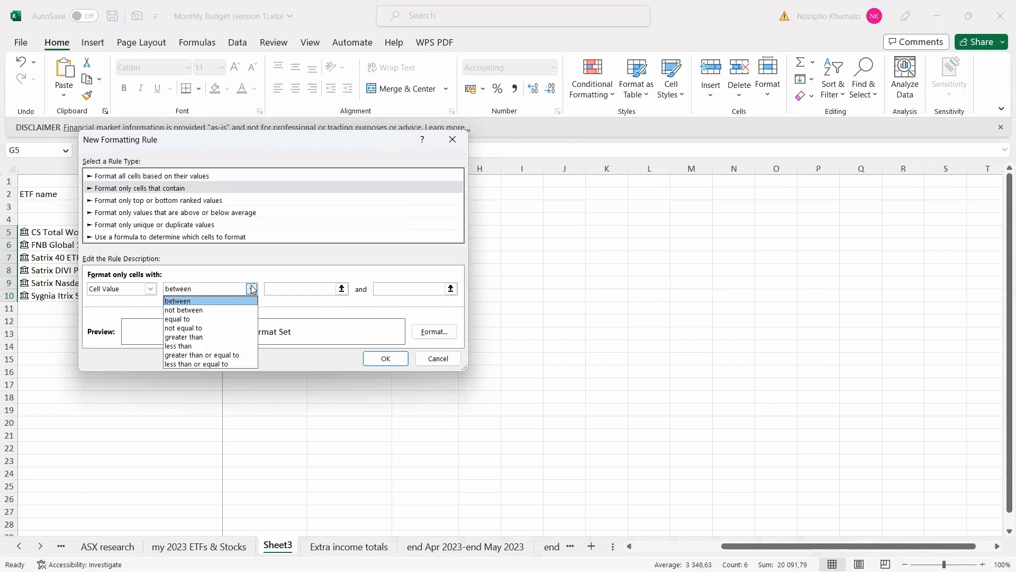
click(201, 346)
click(338, 289)
text(0)
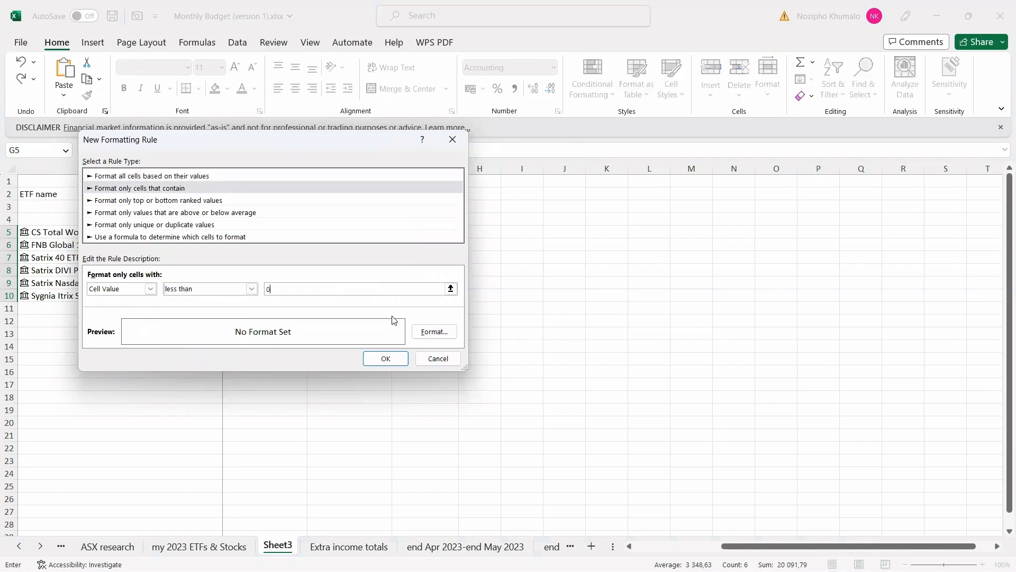
Give the less-than-0 rule a custom light red fill and apply it.
click(424, 331)
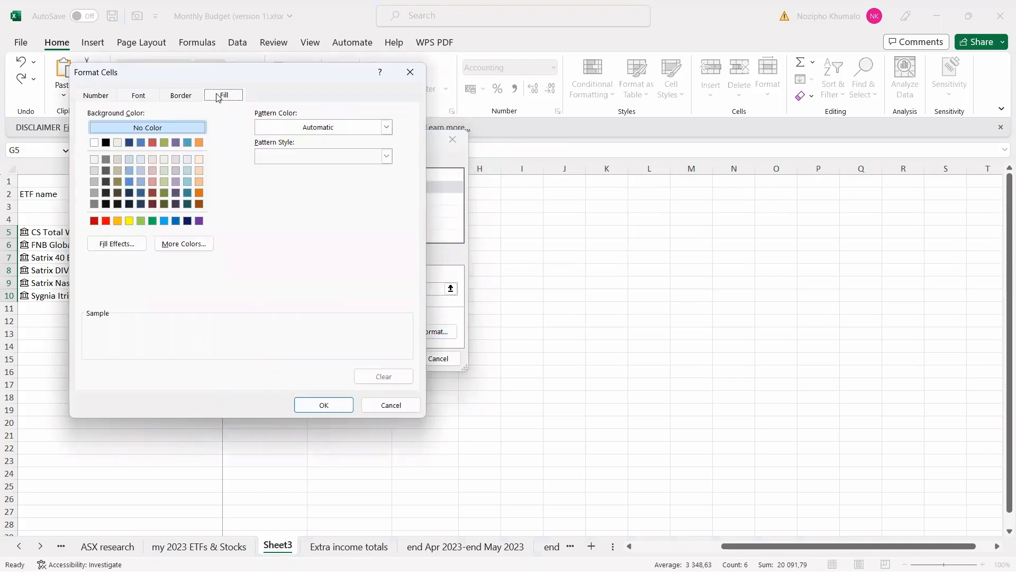
click(153, 182)
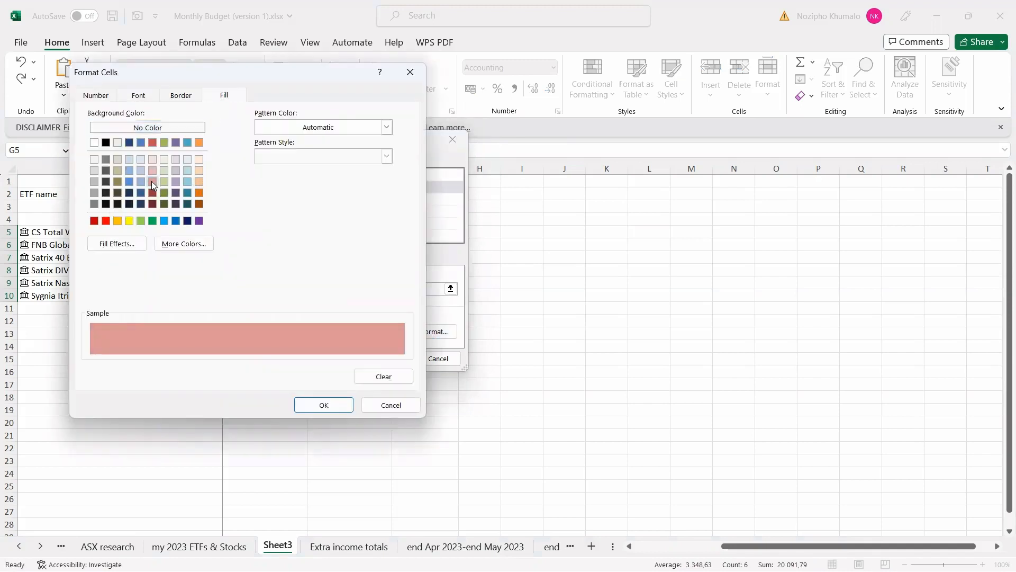
click(106, 220)
click(185, 249)
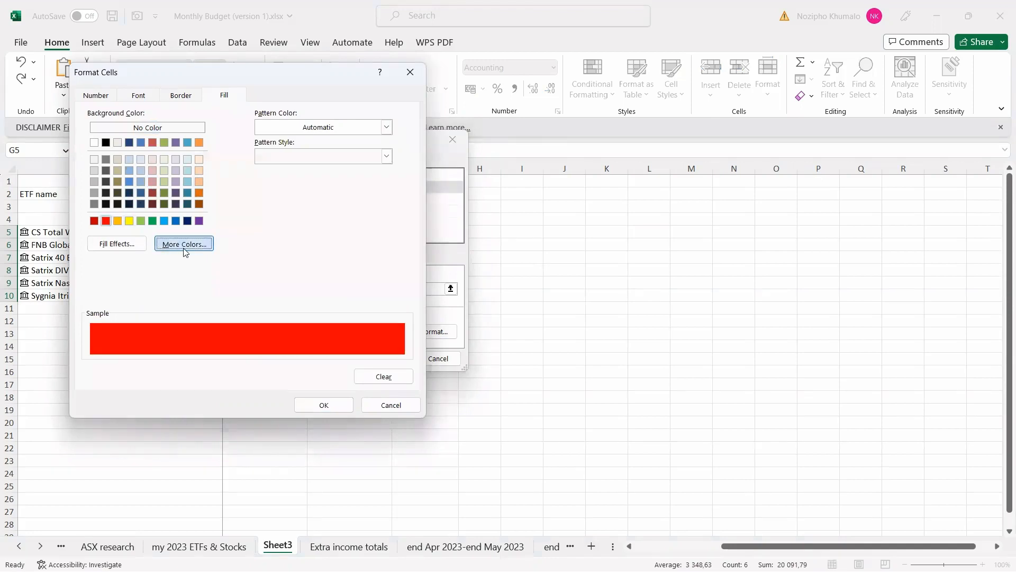
click(212, 161)
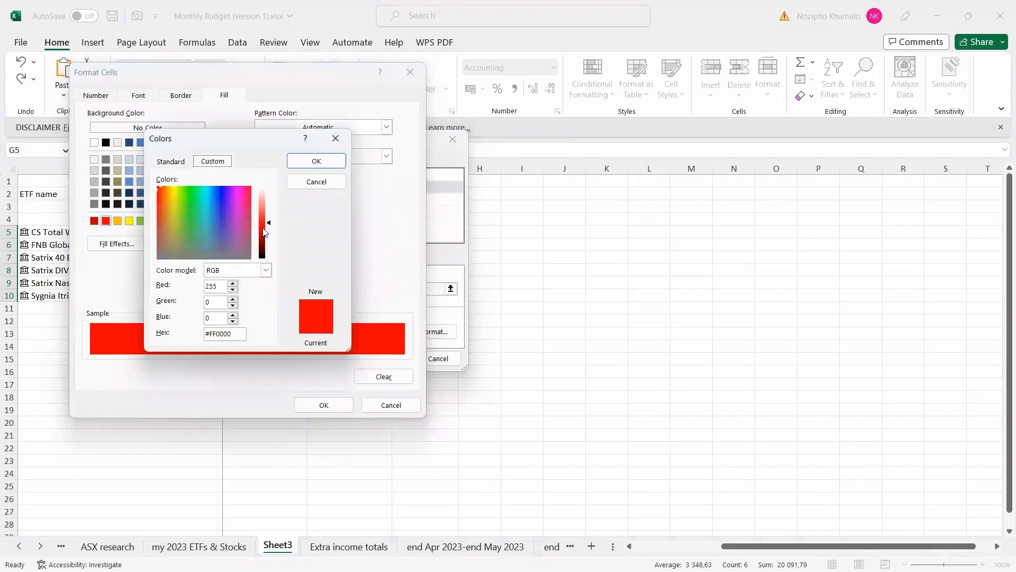
drag(271, 227, 271, 208)
click(317, 161)
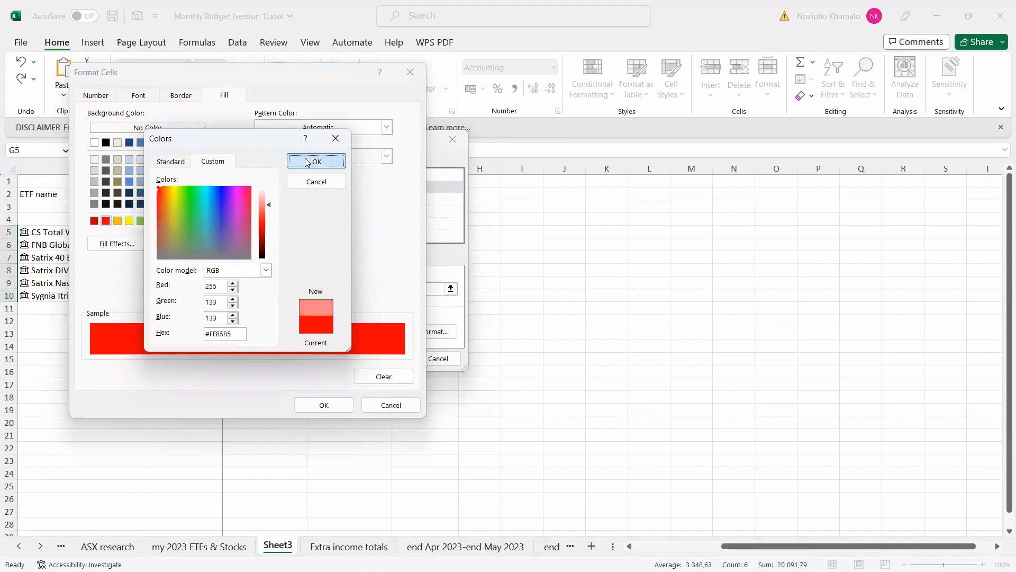
click(331, 405)
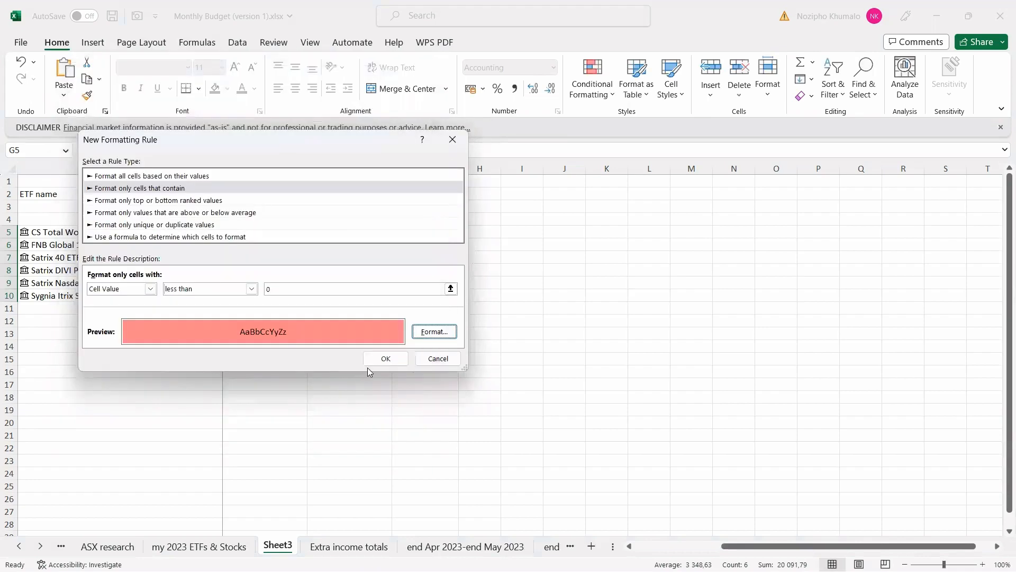
click(381, 358)
click(411, 344)
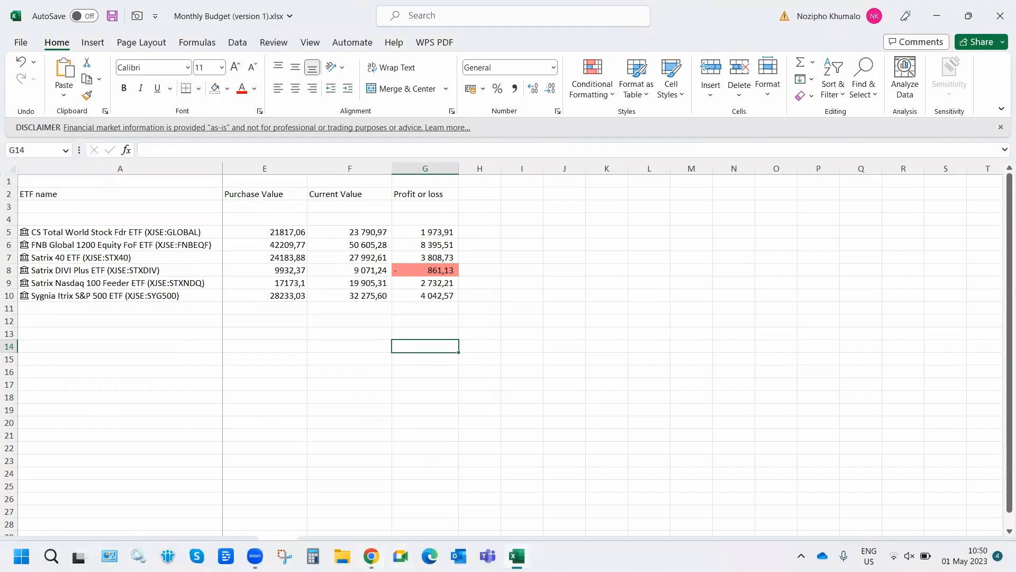
Select G5:G10 and start a new conditional rule for cell values greater than 0.
click(371, 466)
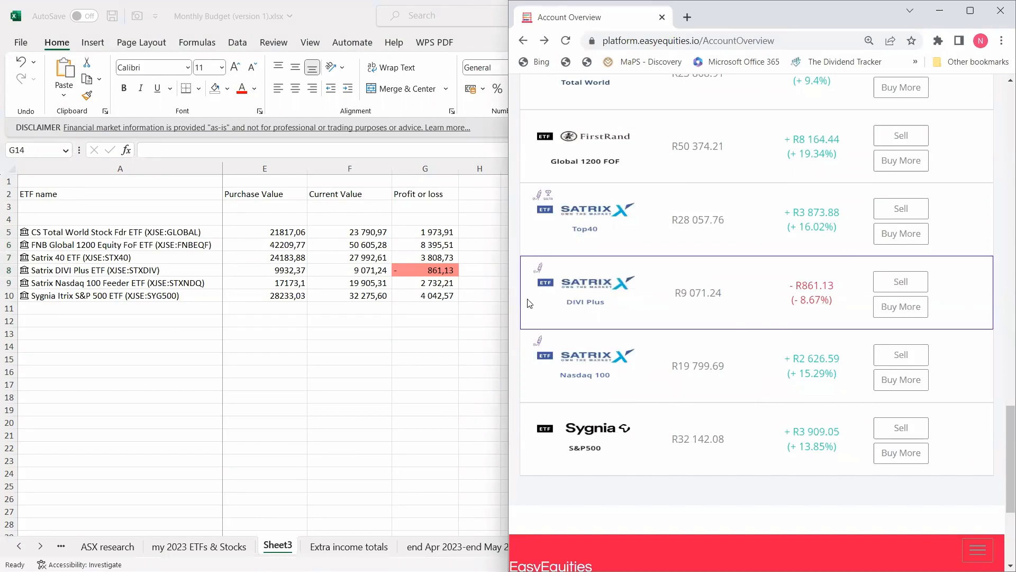
key(alt+Tab)
click(419, 232)
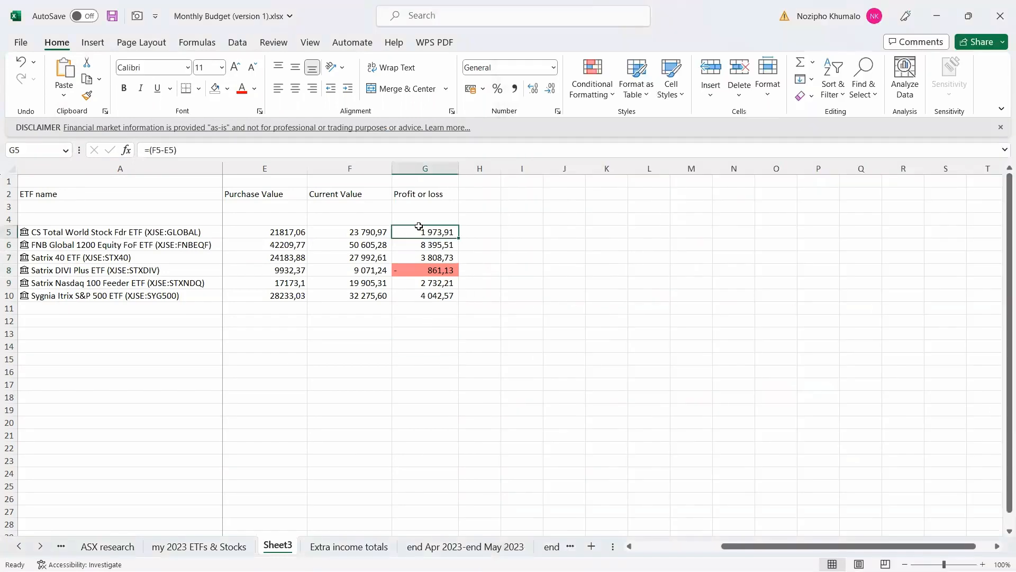
drag(419, 226, 421, 295)
click(589, 91)
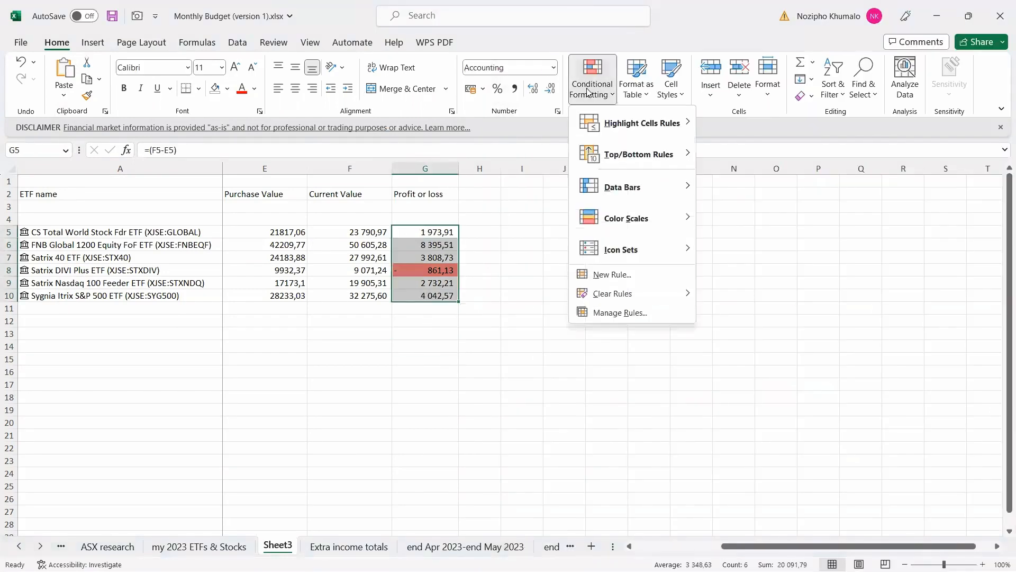
click(596, 275)
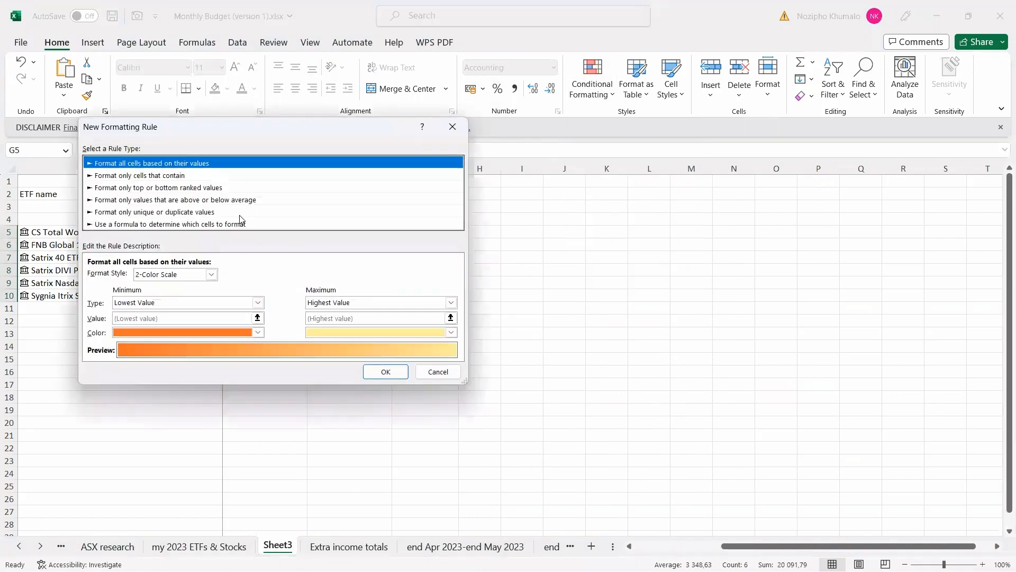
click(173, 176)
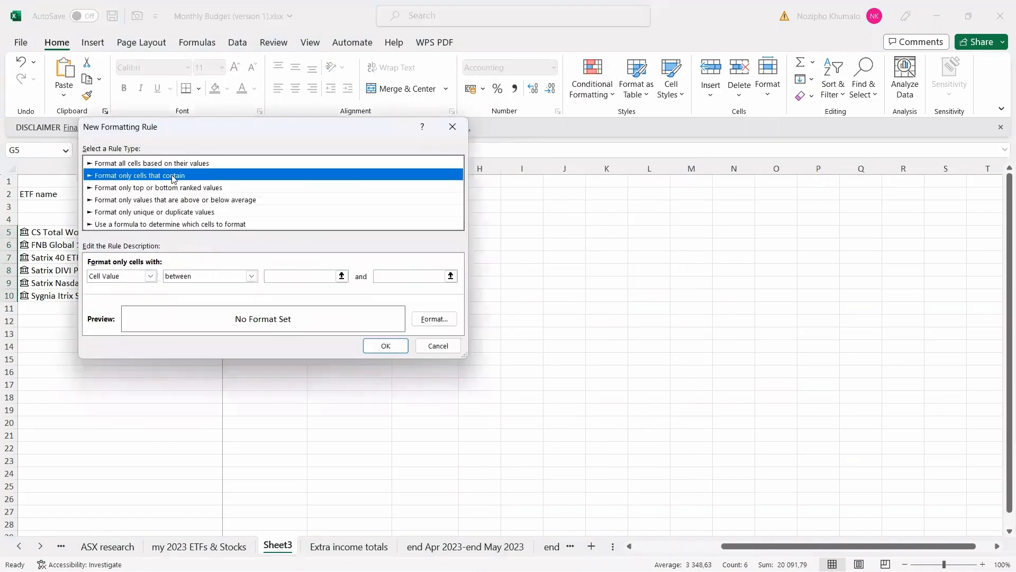
click(251, 277)
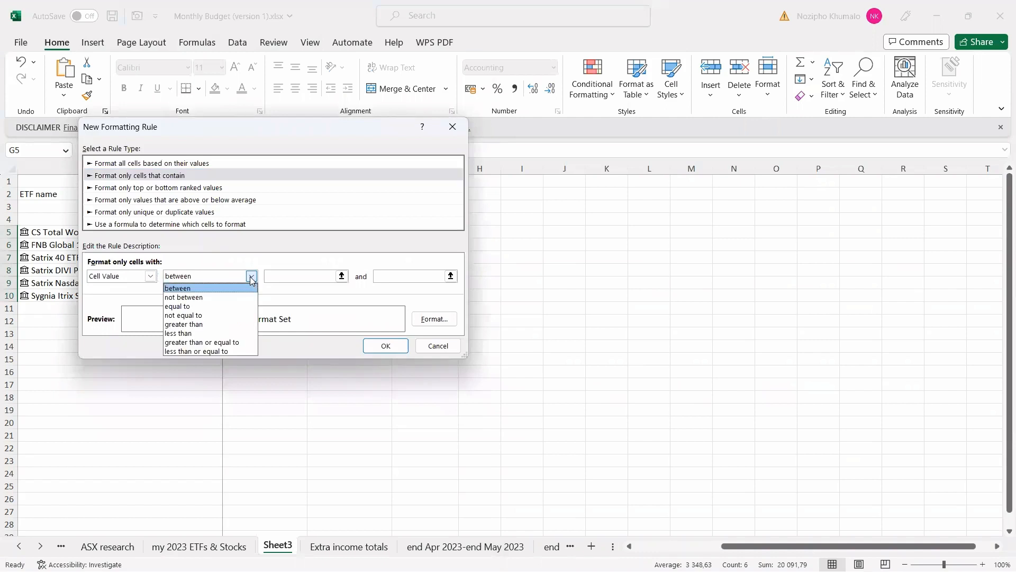
click(190, 324)
click(320, 276)
text(0)
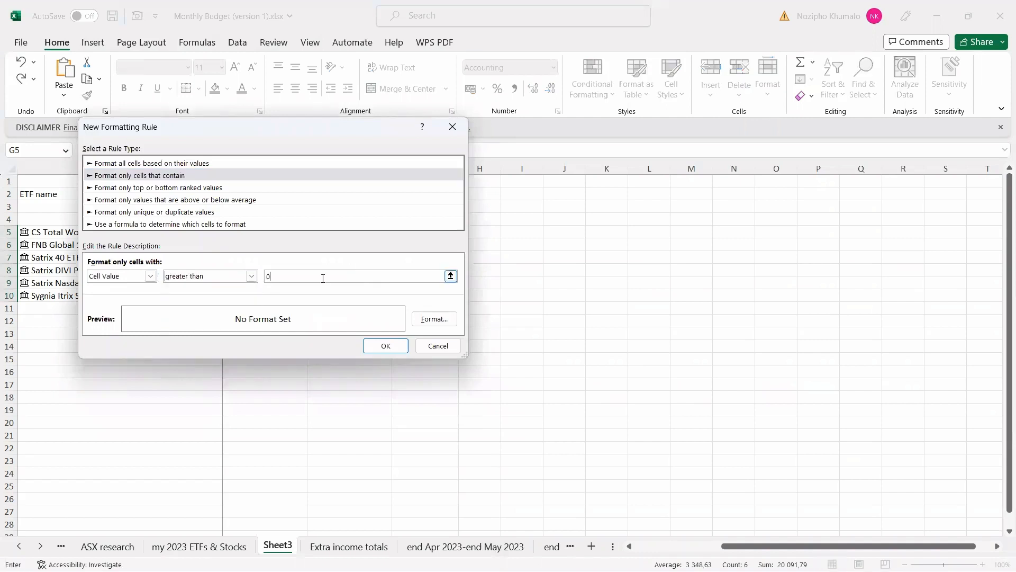
Give the greater-than-0 rule a custom mint green fill and apply it.
click(434, 319)
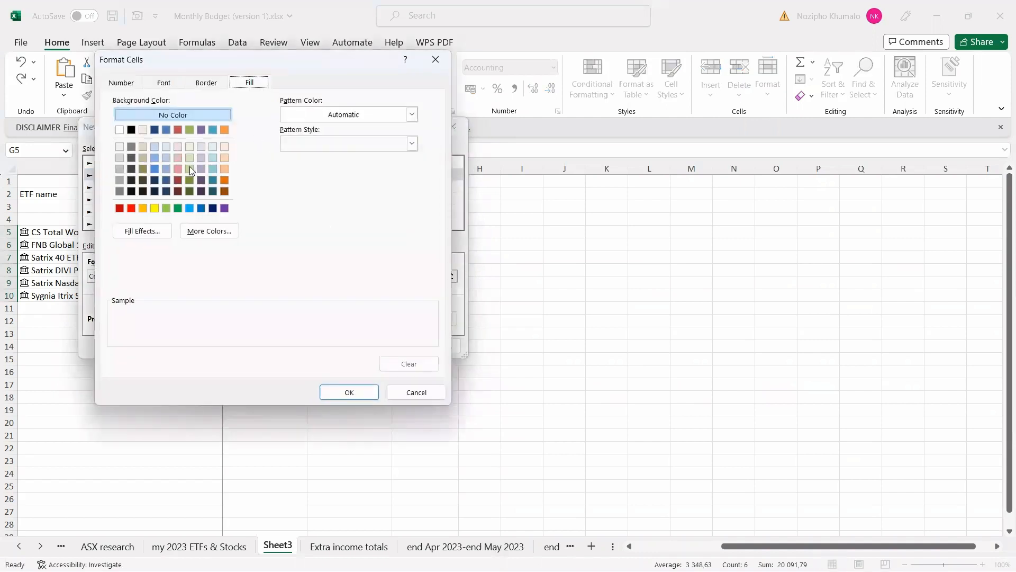
click(166, 208)
click(209, 231)
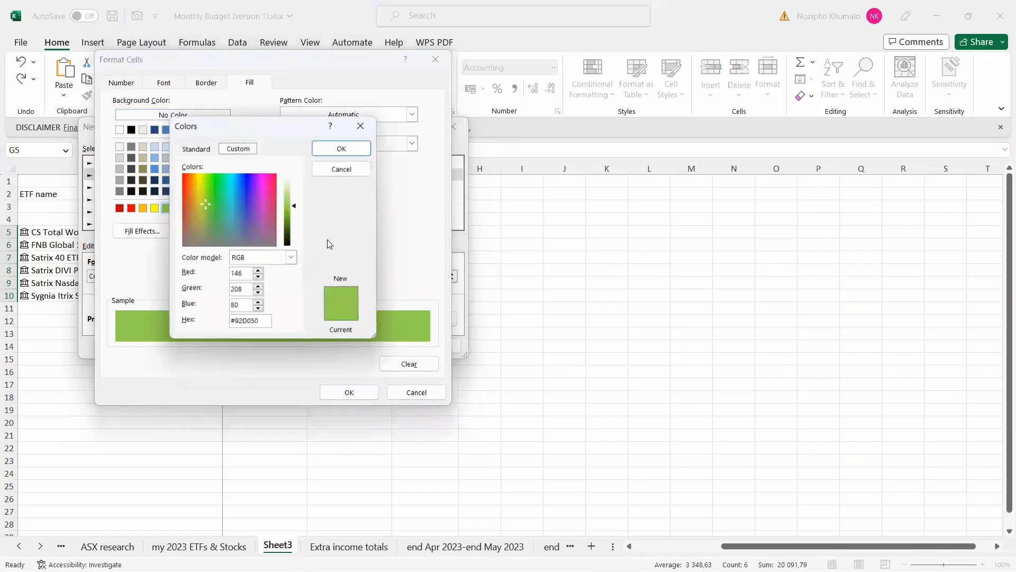
click(220, 182)
drag(296, 208, 295, 196)
click(353, 150)
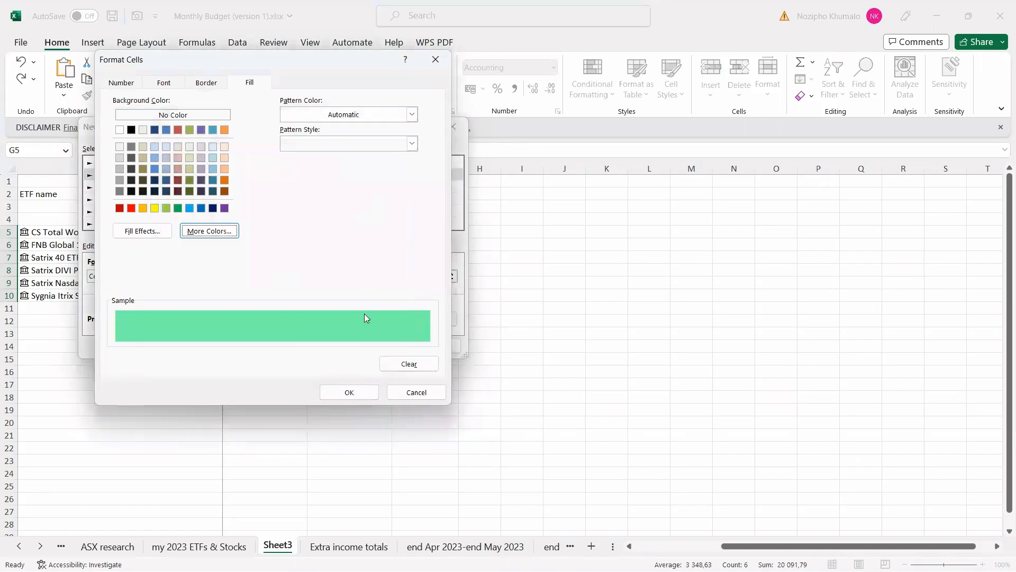
click(348, 393)
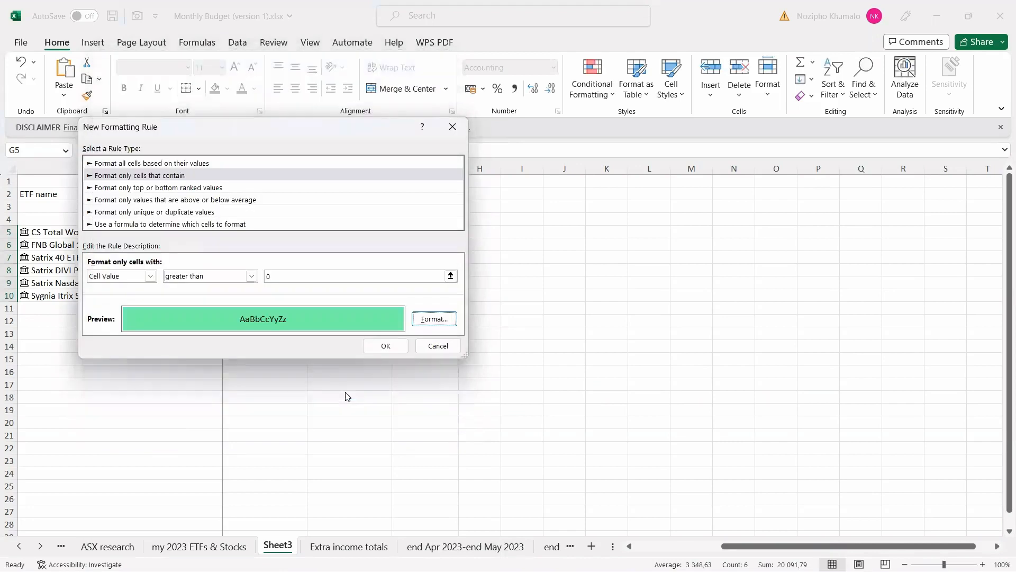
click(386, 346)
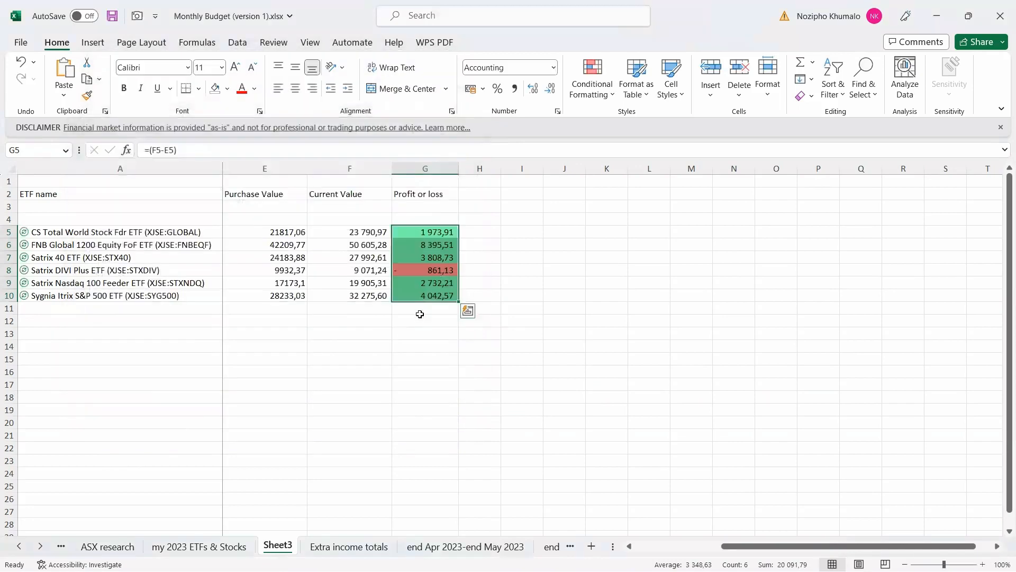
click(424, 411)
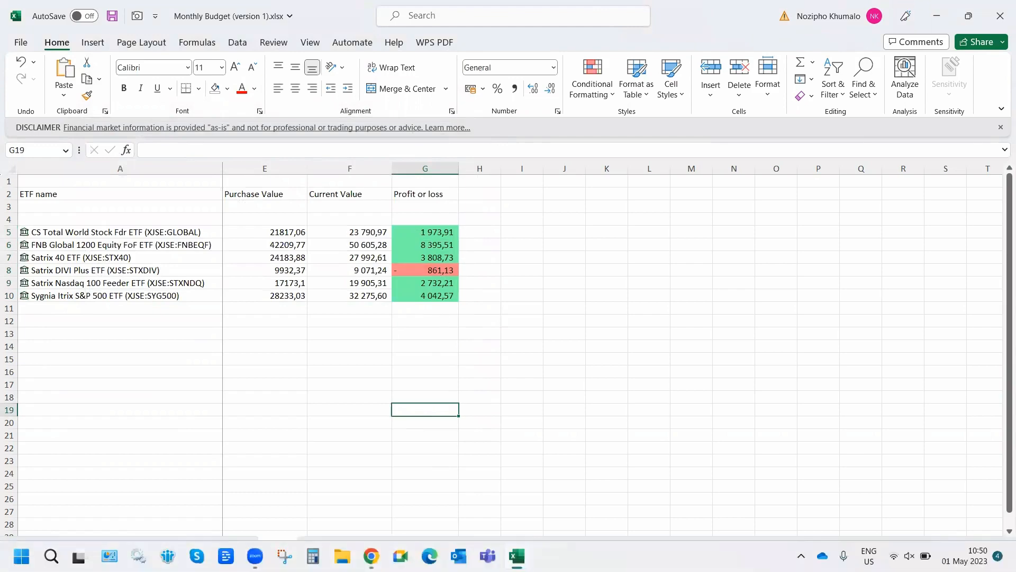
click(371, 556)
scroll(830, 312, up, 4)
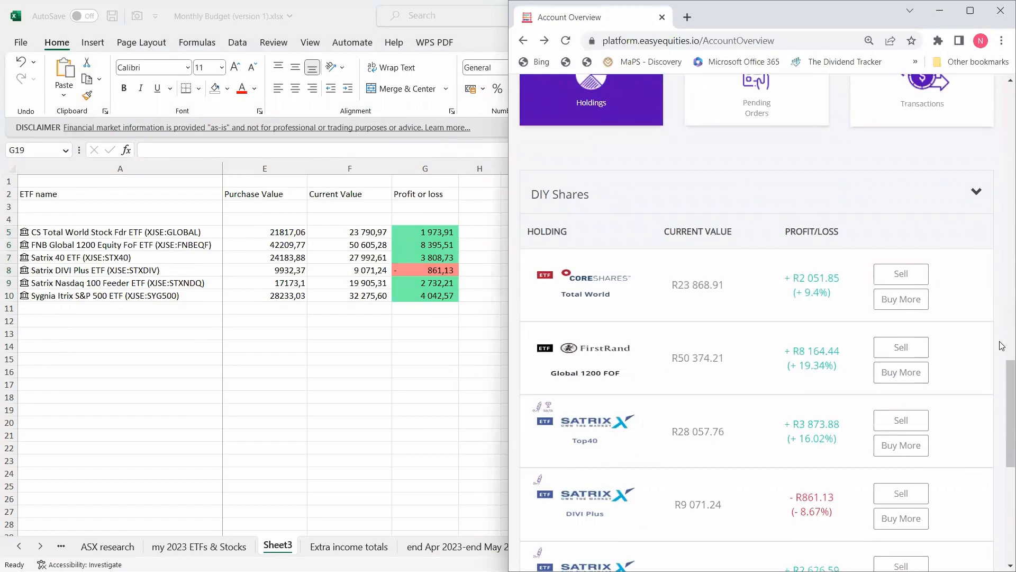
Scroll the EasyEquities holdings, then dismiss the browser to show the full ETF sheet.
drag(1009, 392, 1002, 441)
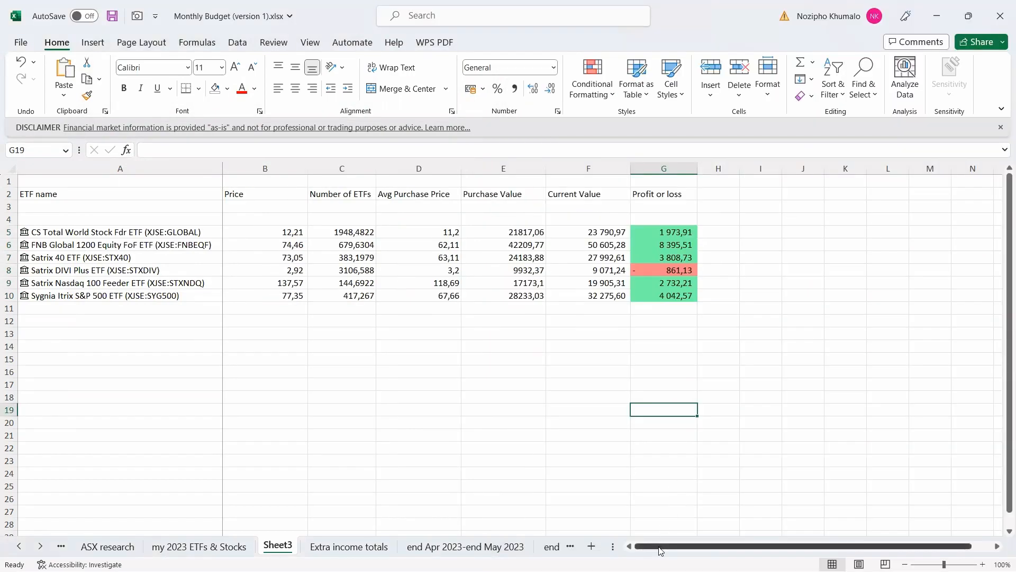
drag(661, 551, 710, 553)
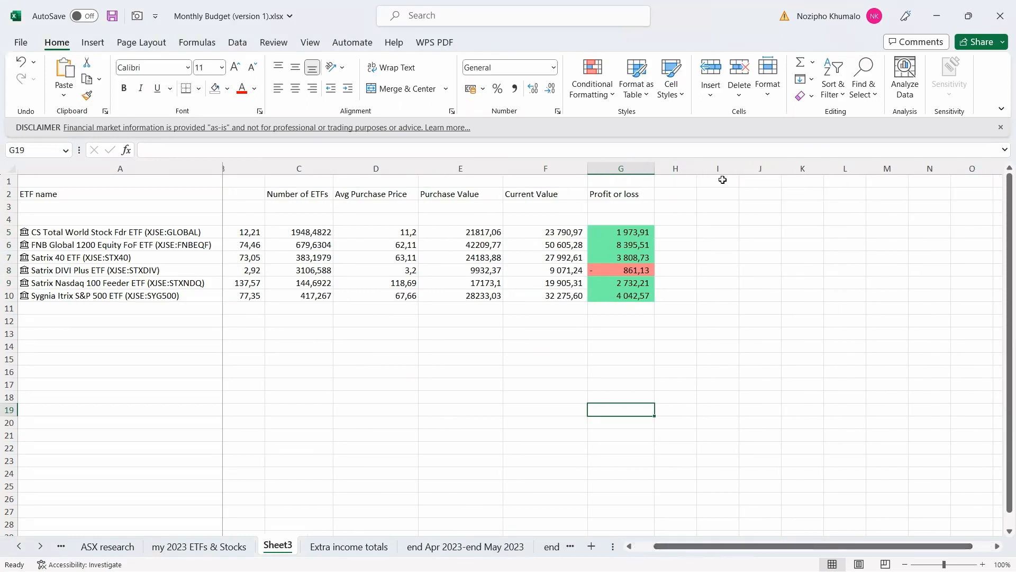
Type 'Dividends' in I1 and 'January' in I2.
click(722, 180)
text(D)
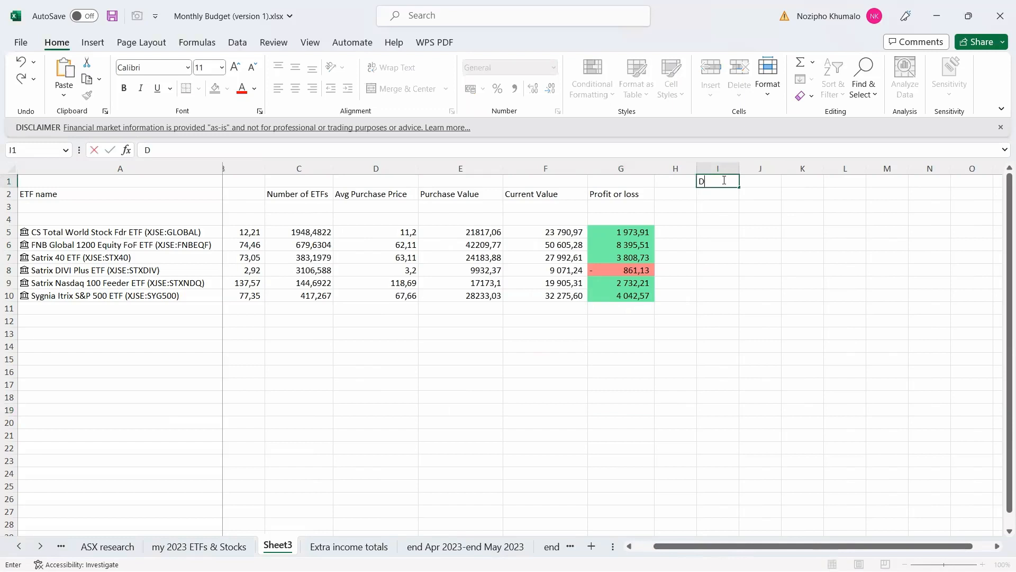
text(ividends)
key(Return)
text(J)
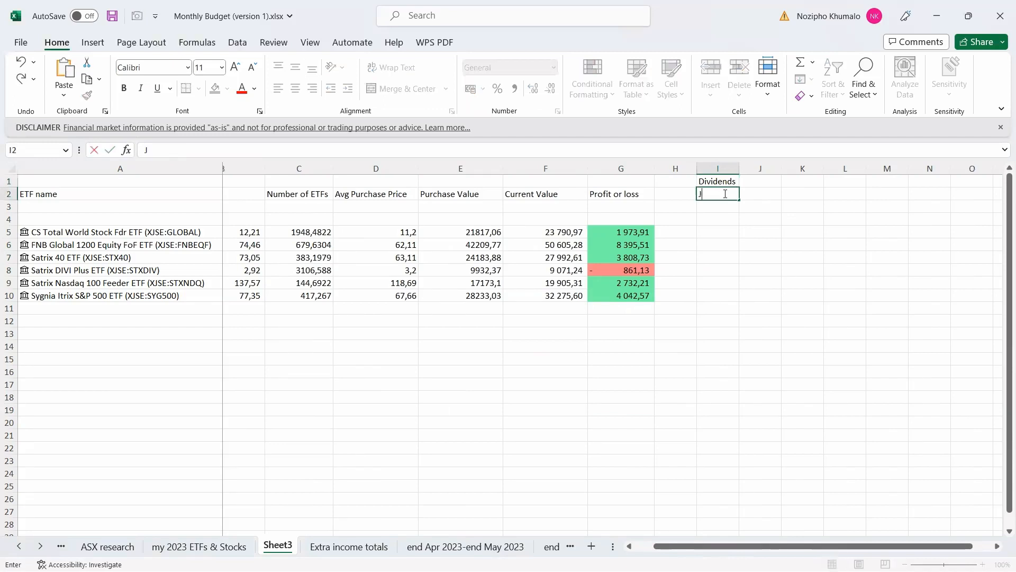
text(anuary)
key(Return)
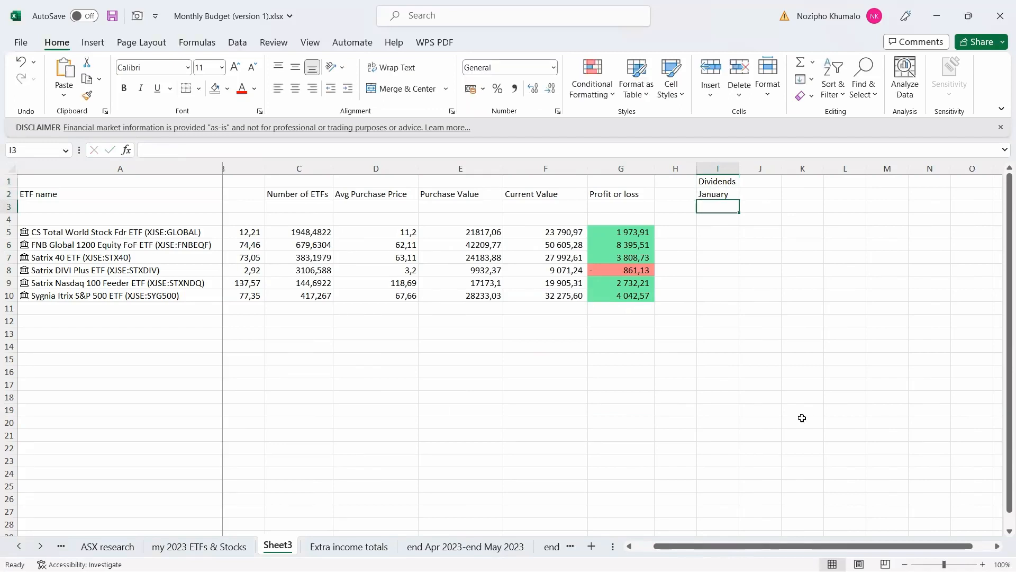
Fill the month series January through December across I2:T2.
drag(741, 550, 770, 548)
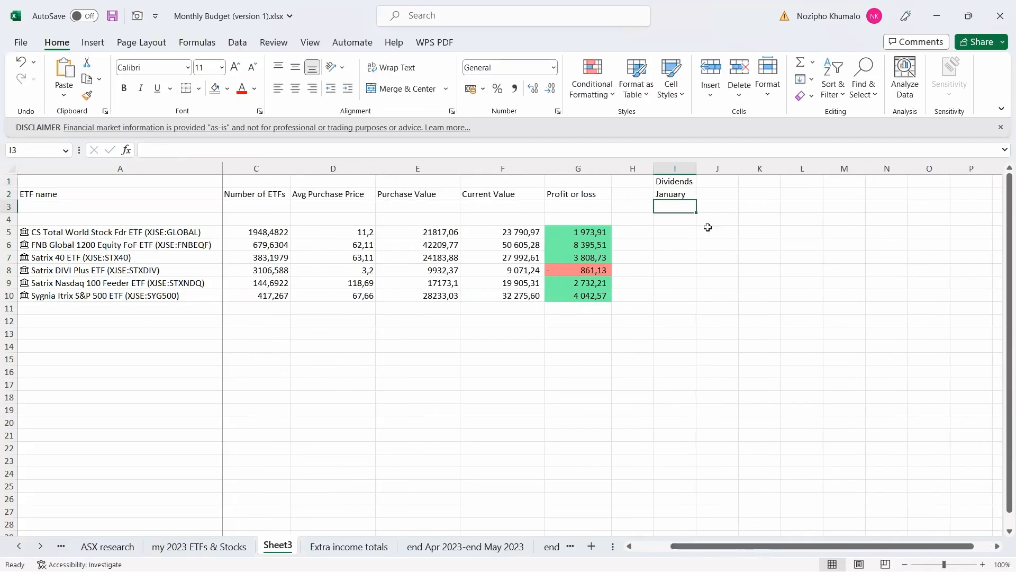
click(694, 198)
drag(696, 199, 951, 201)
click(997, 546)
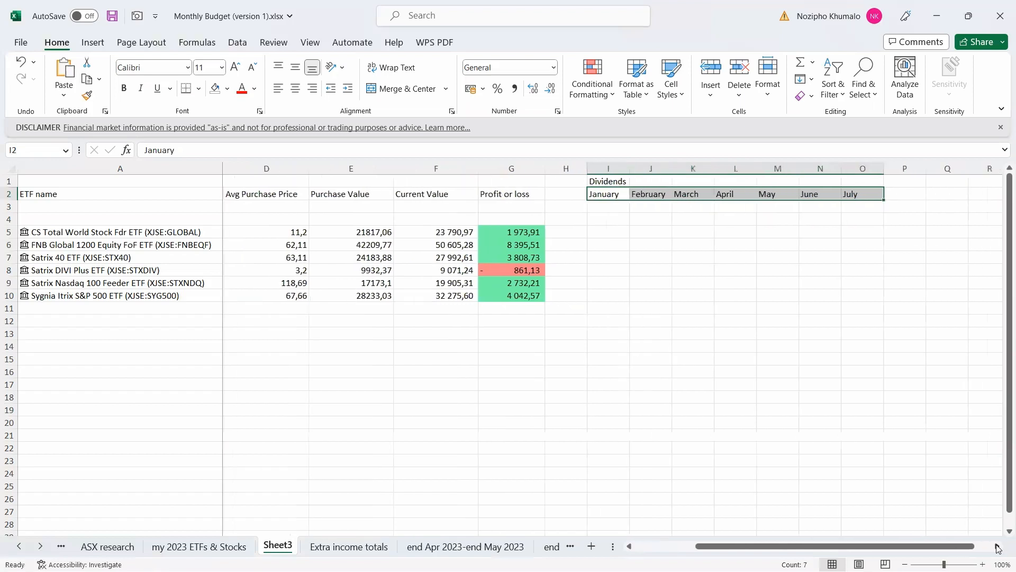
click(997, 547)
click(997, 547)
click(997, 547)
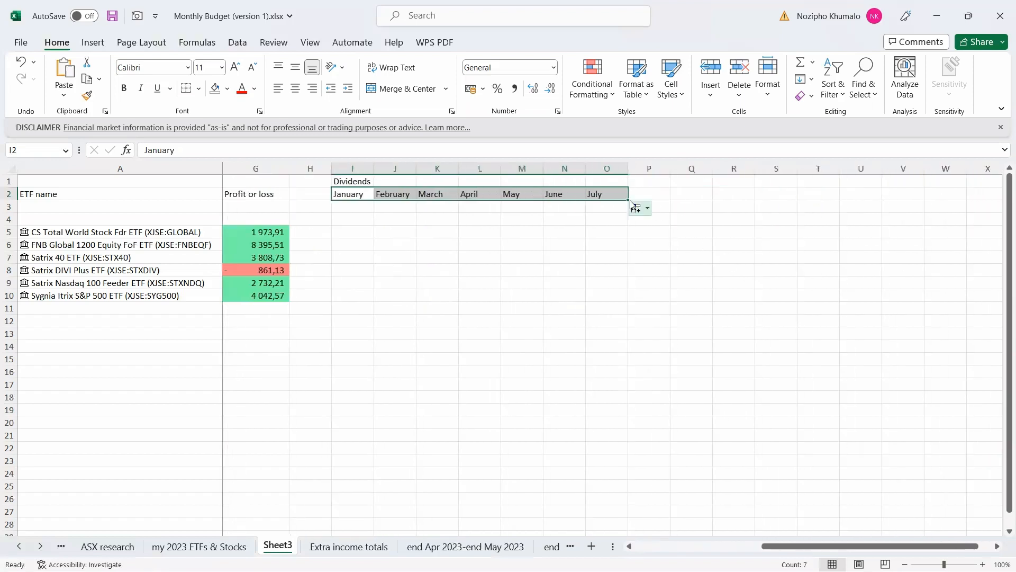
drag(629, 200, 827, 208)
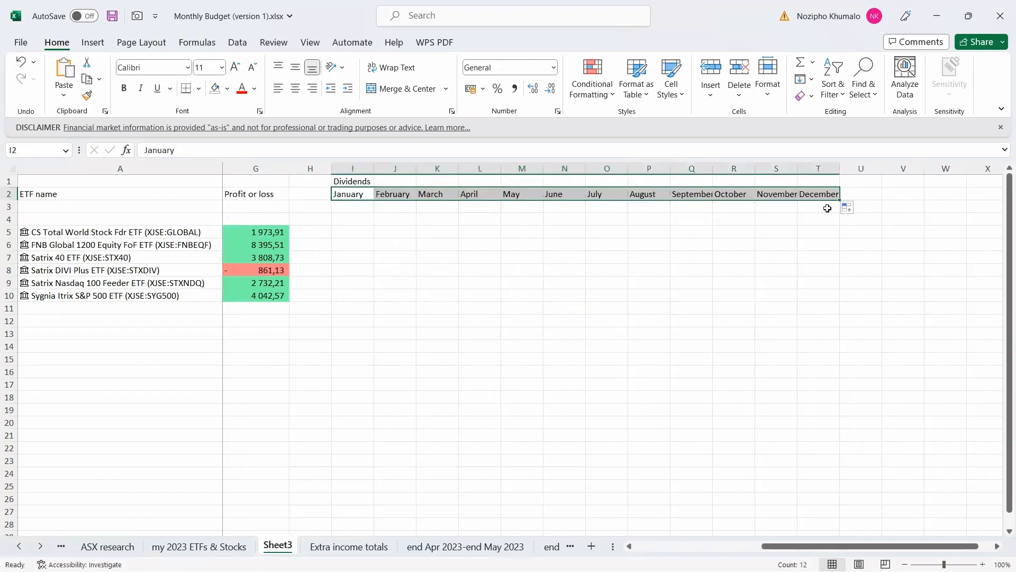
Widen columns T and Q so December and September fit.
drag(839, 168, 854, 168)
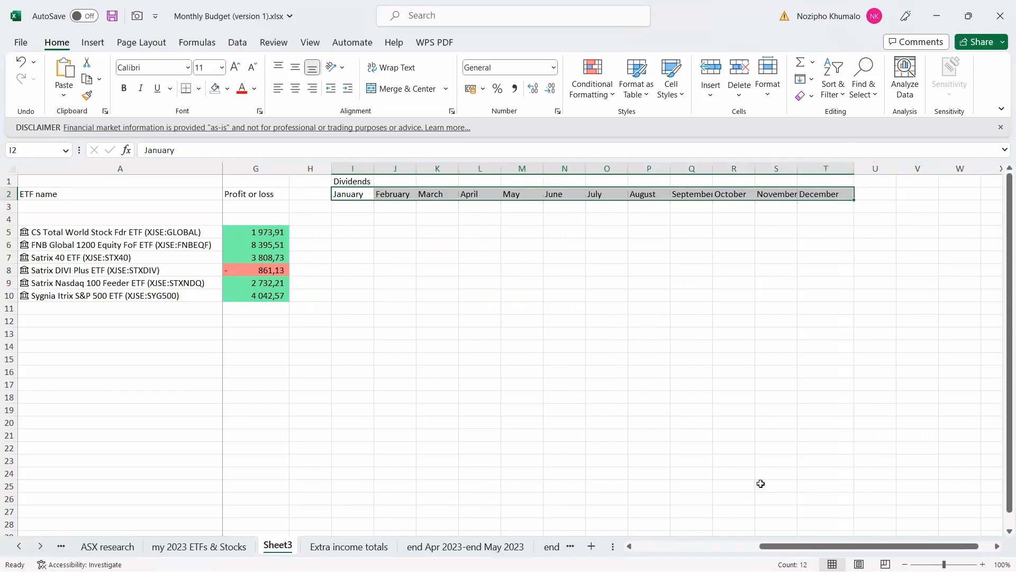
drag(802, 551, 782, 553)
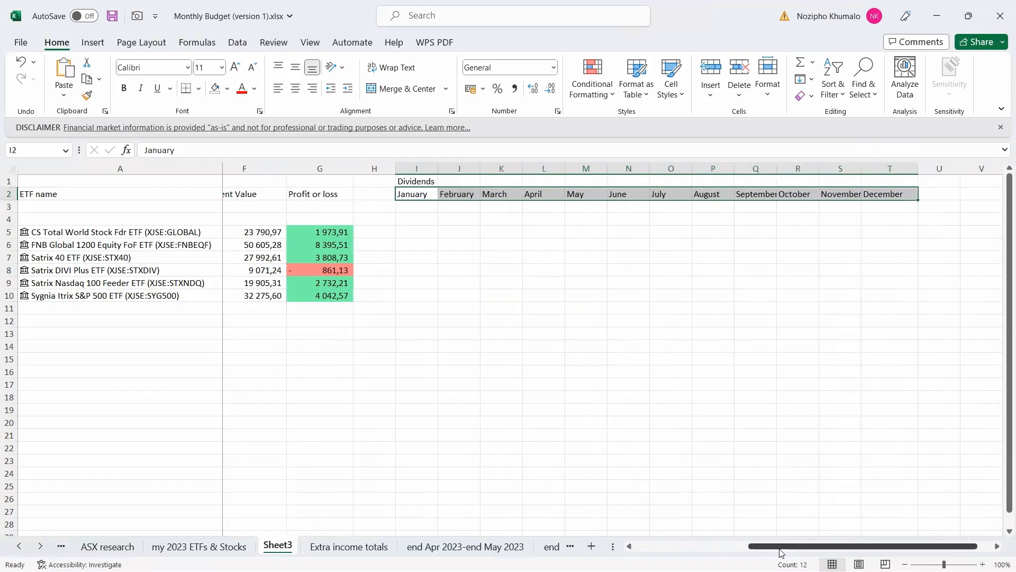
drag(777, 161, 789, 161)
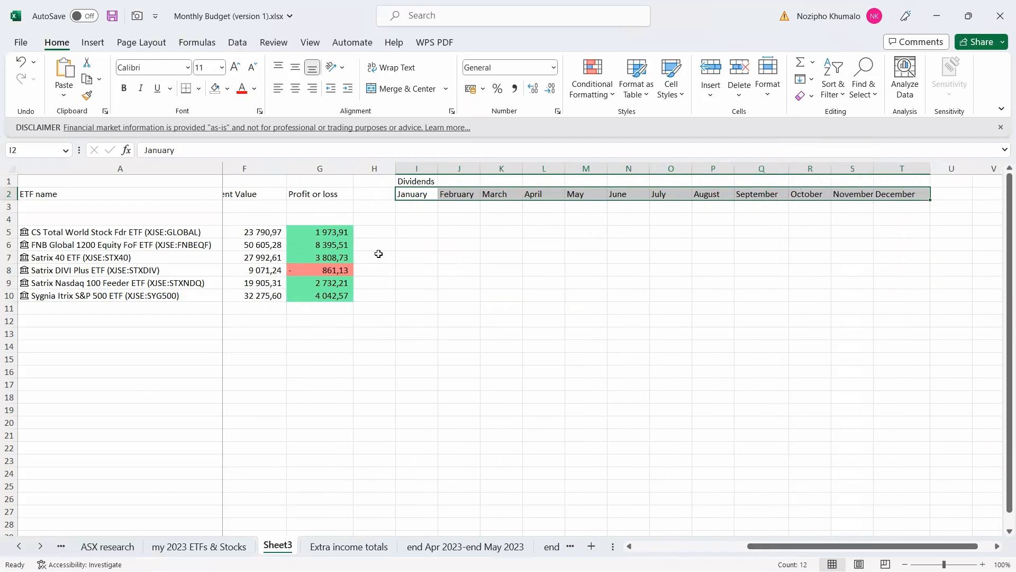
Mark X for the Satrix 40 row in January, April, July and October.
click(411, 260)
text(X)
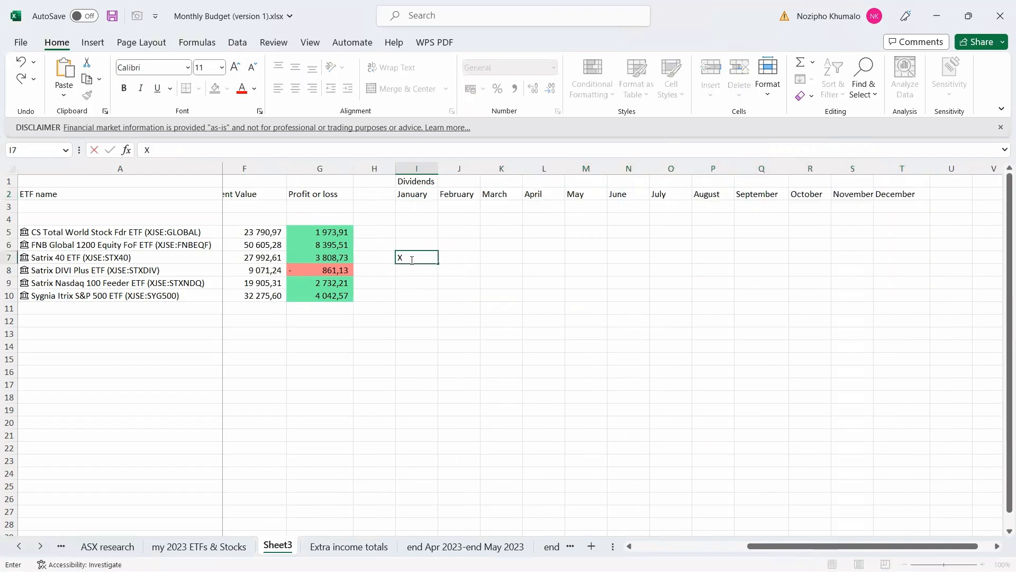
key(Tab)
key(Tab)
key(Tab)
text(X)
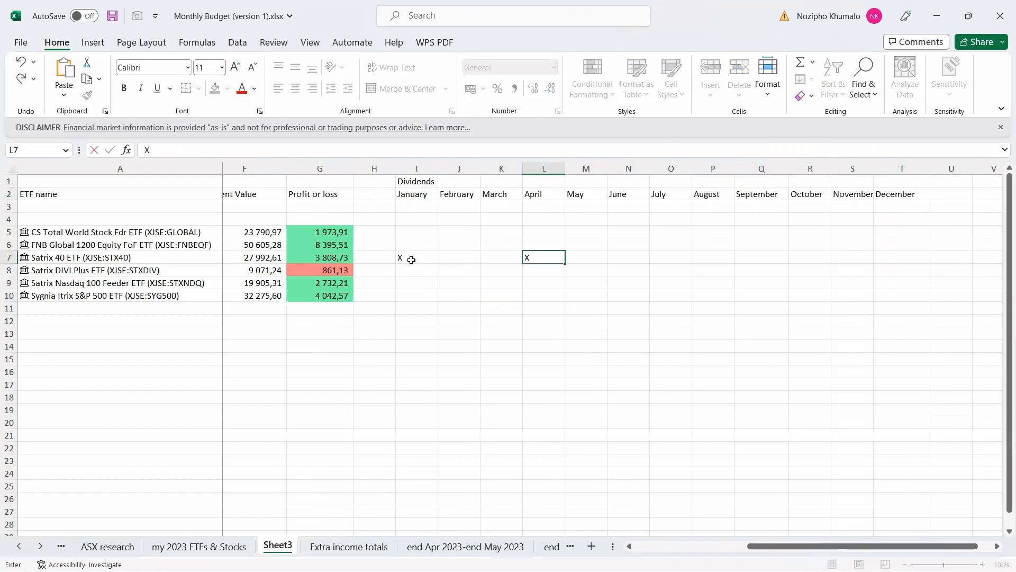
key(Tab)
key(Tab)
key(Tab)
text(X)
key(Tab)
key(Tab)
key(Tab)
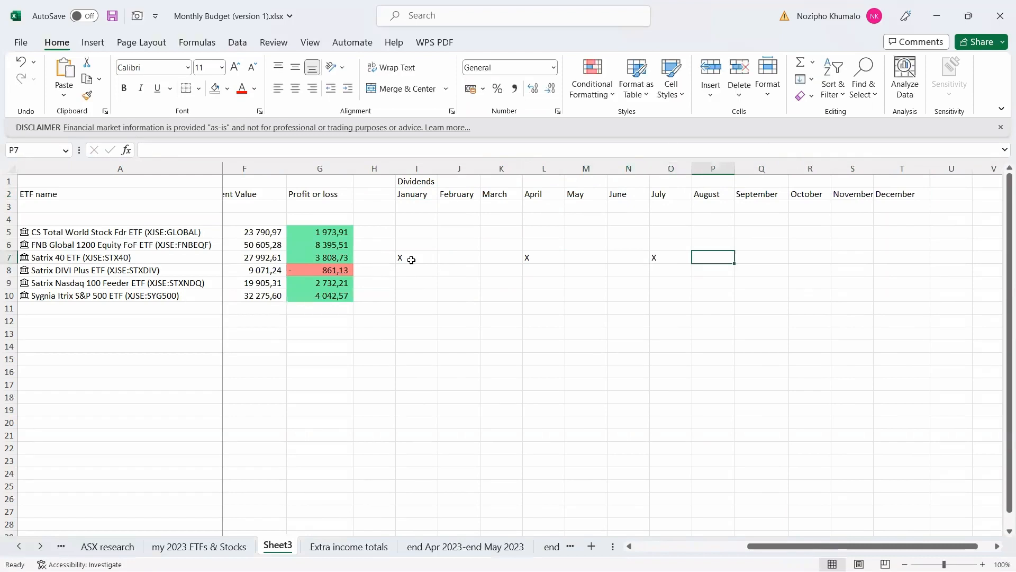
text(X)
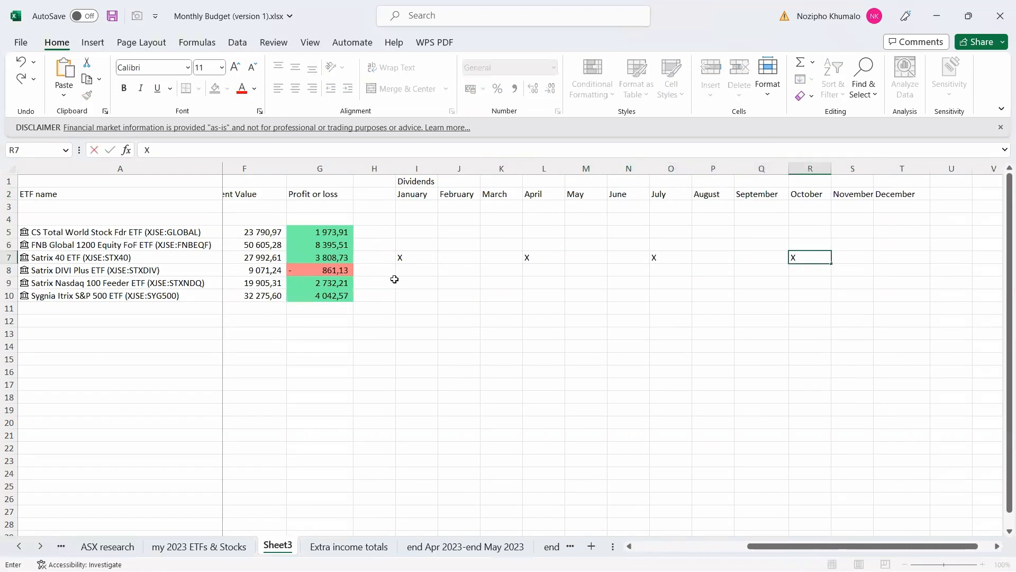
click(440, 303)
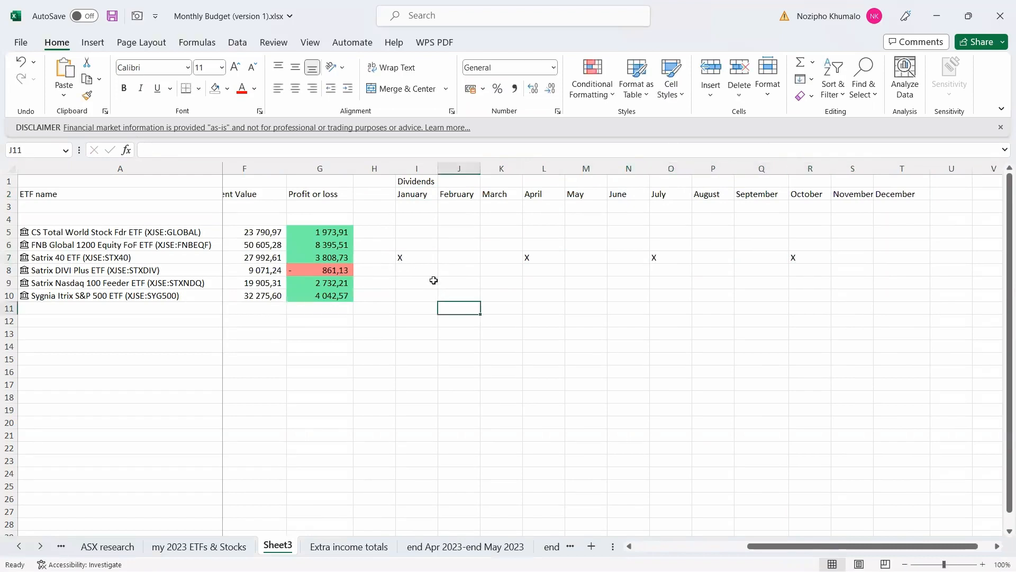
Copy the Satrix 40 payout marks I7:R7 into the DIVI Plus row I8:R8.
drag(408, 258, 798, 258)
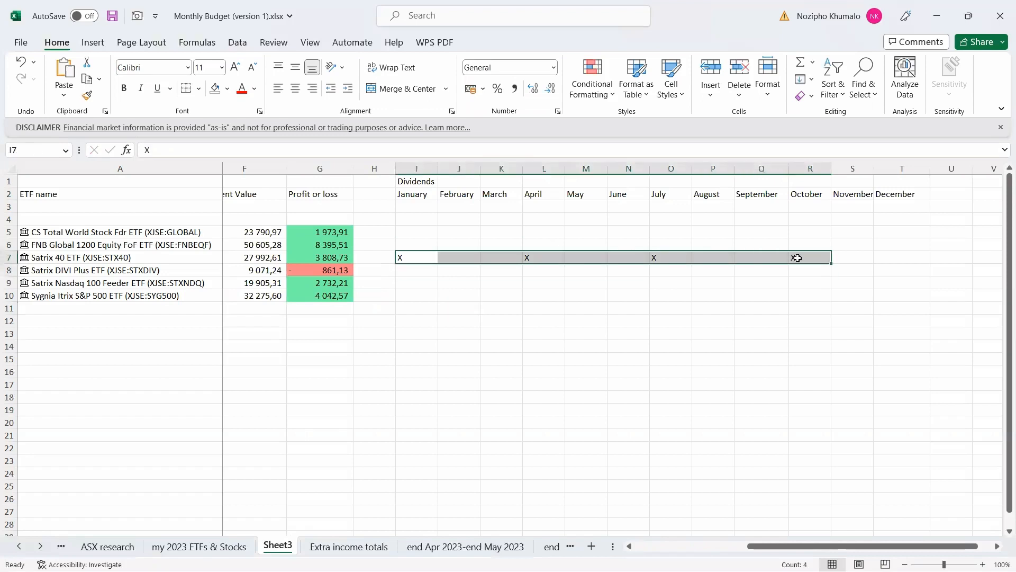
key(ctrl+c)
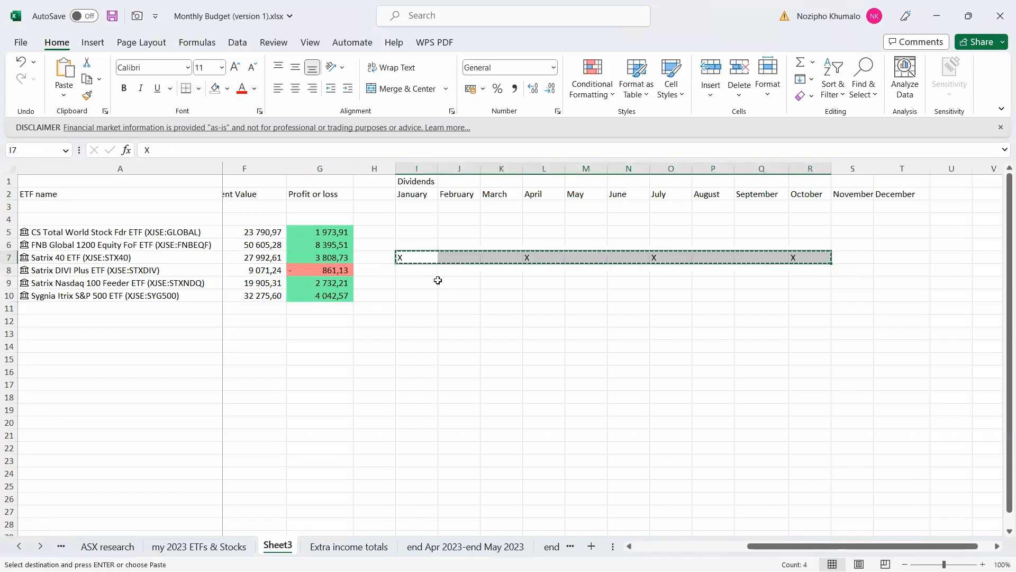
click(421, 271)
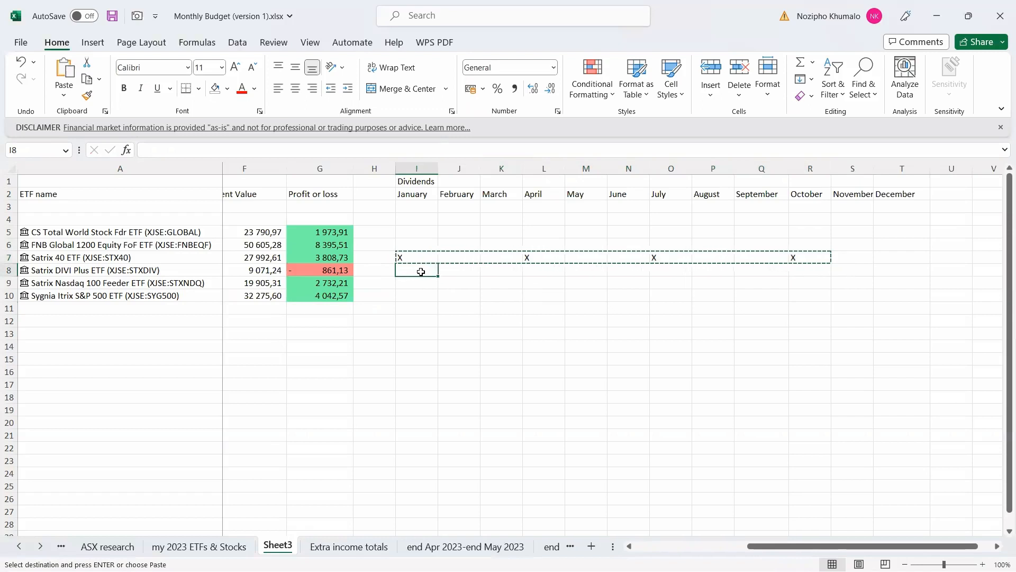
key(ctrl+v)
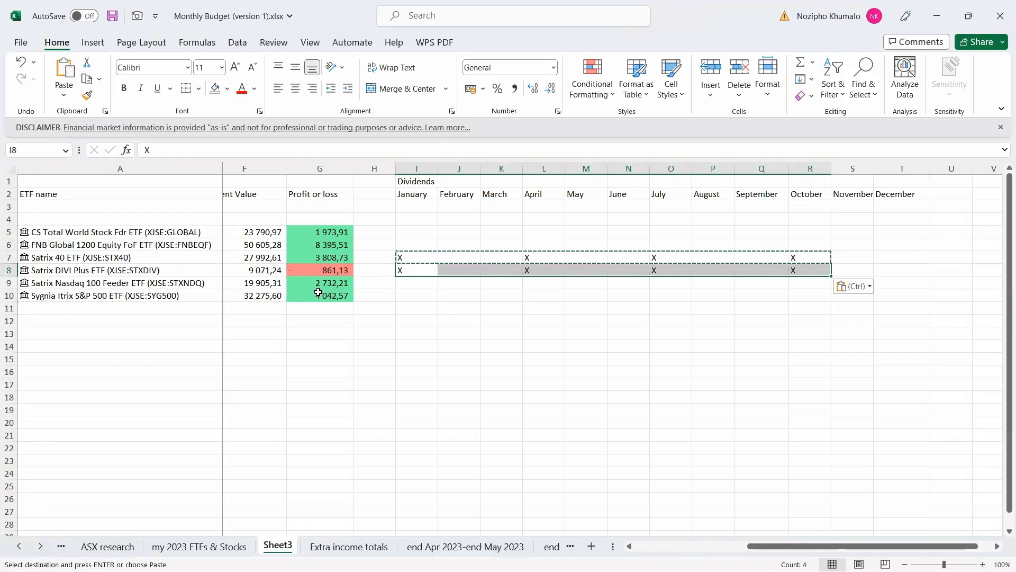
Mark X for Sygnia S&P 500 in January and July.
click(416, 296)
text(X)
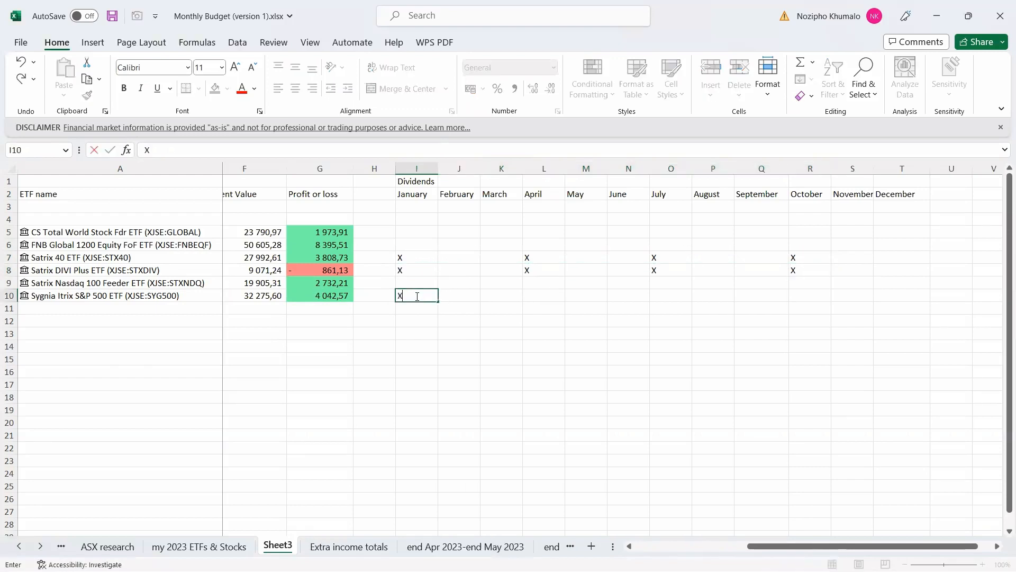
click(672, 296)
text(X)
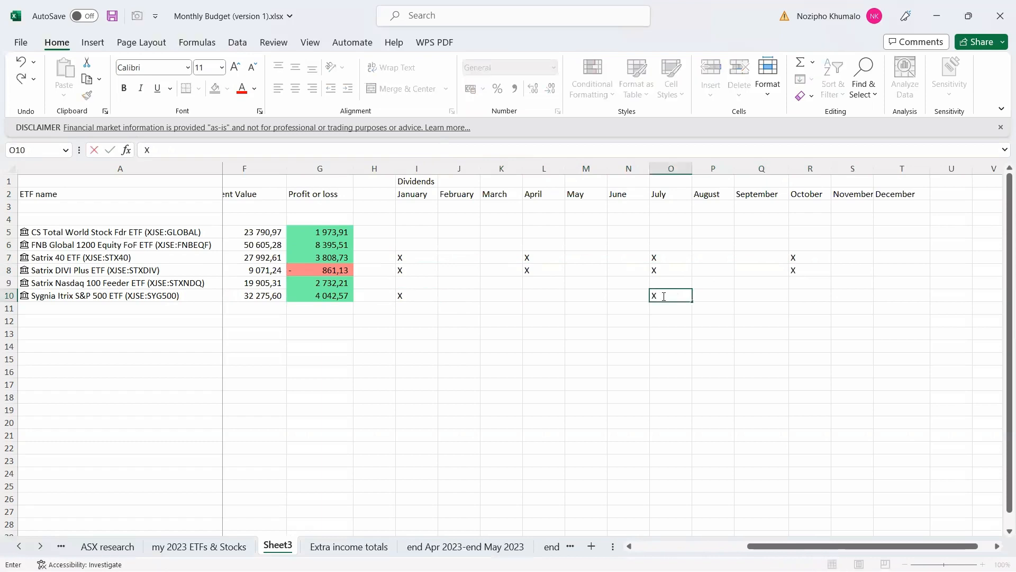
click(497, 293)
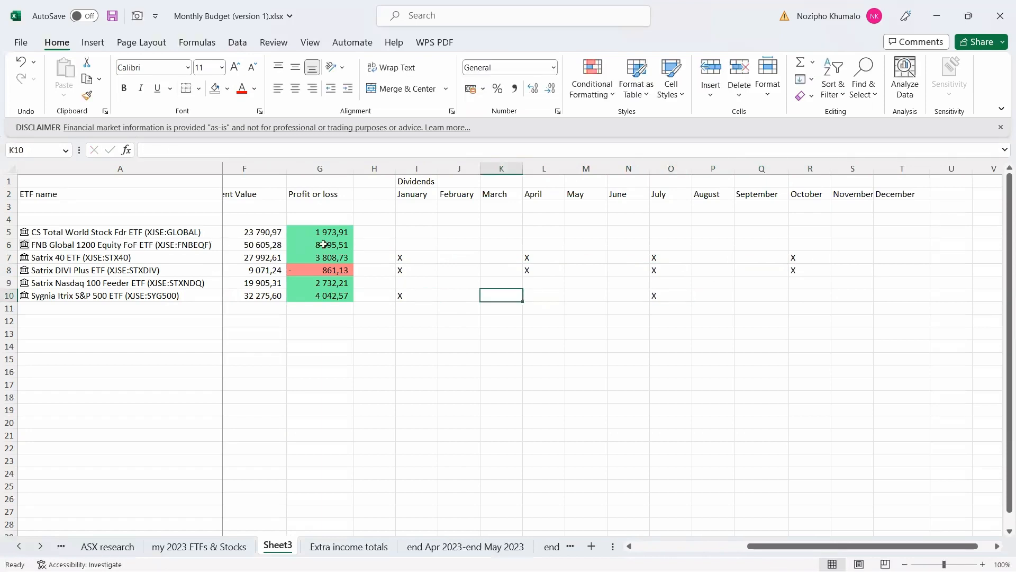
Mark X for FNB Global 1200 in February, May, August and November.
click(459, 246)
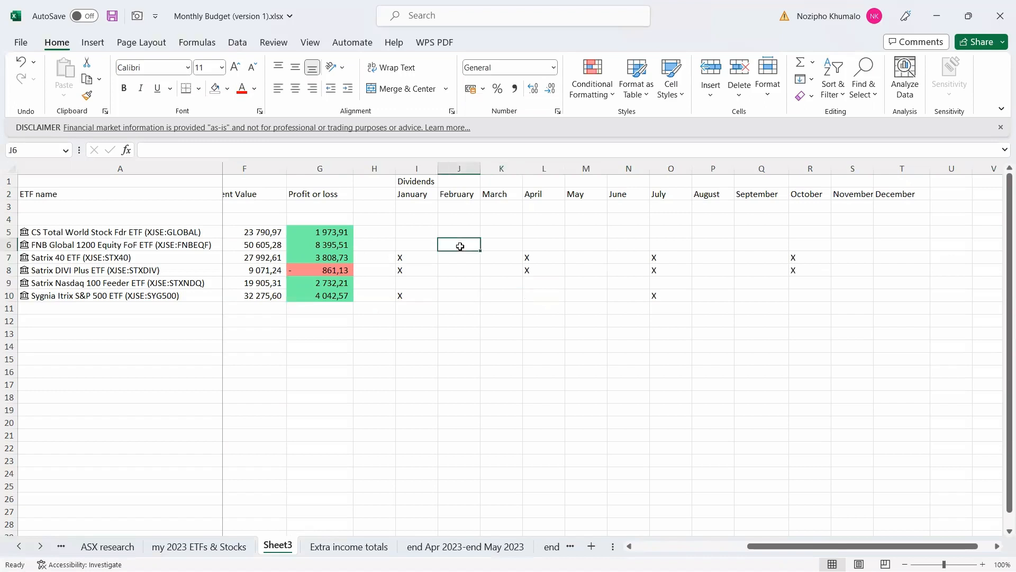
text(X)
key(Right)
key(Right)
key(Right)
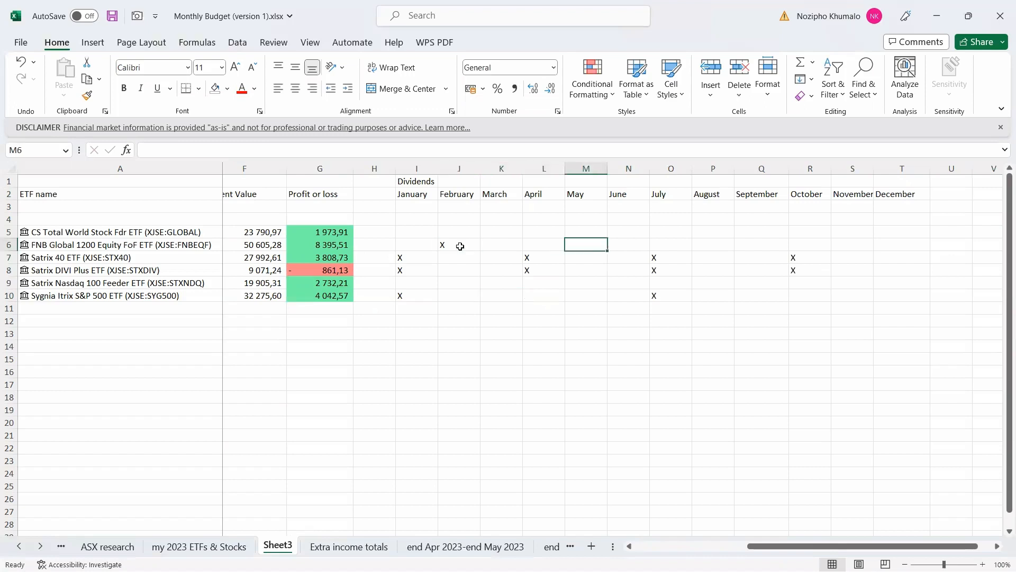
text(X)
key(Right)
key(Right)
key(Right)
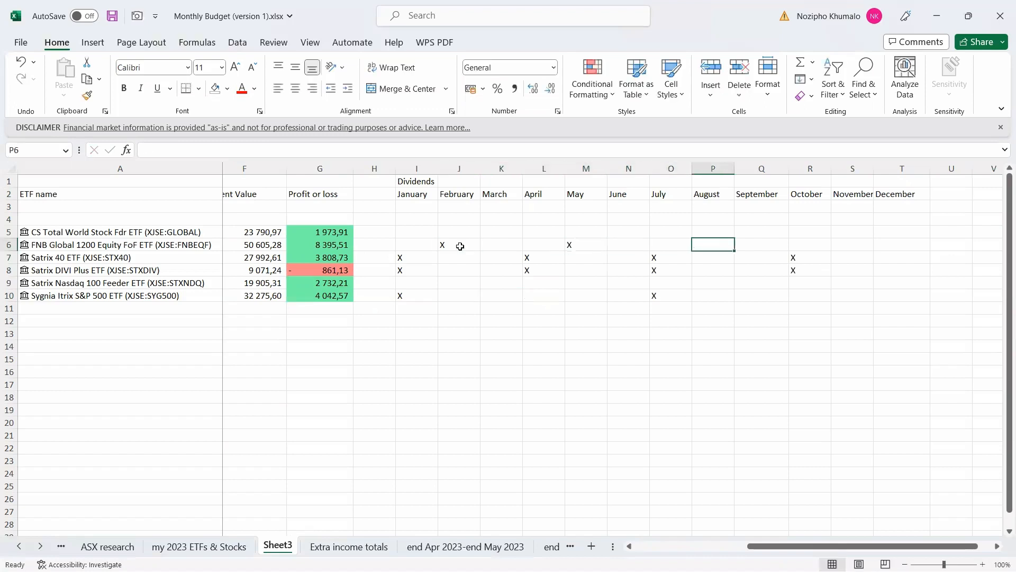
text(X)
key(Right)
key(Right)
key(Right)
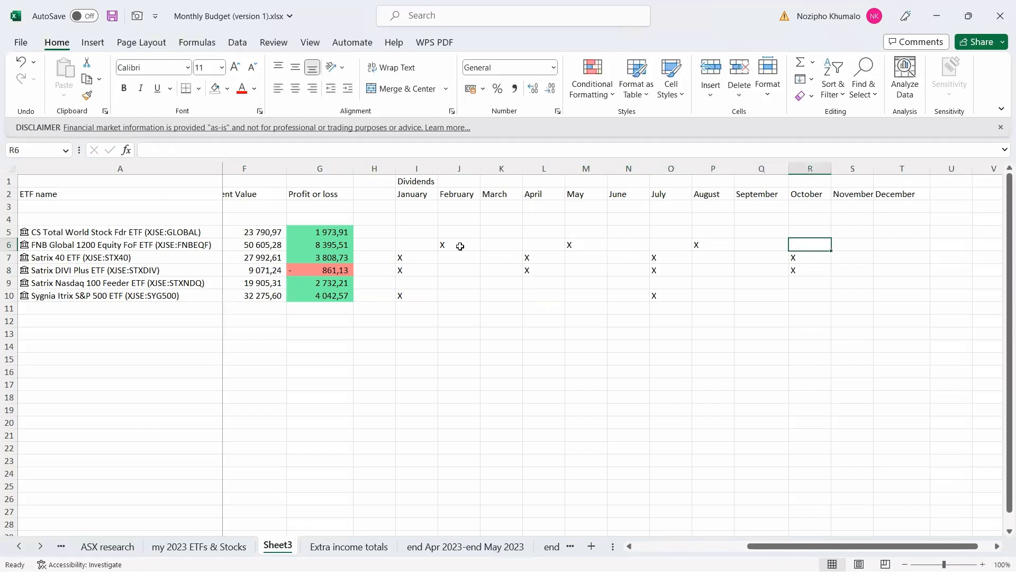
text(X)
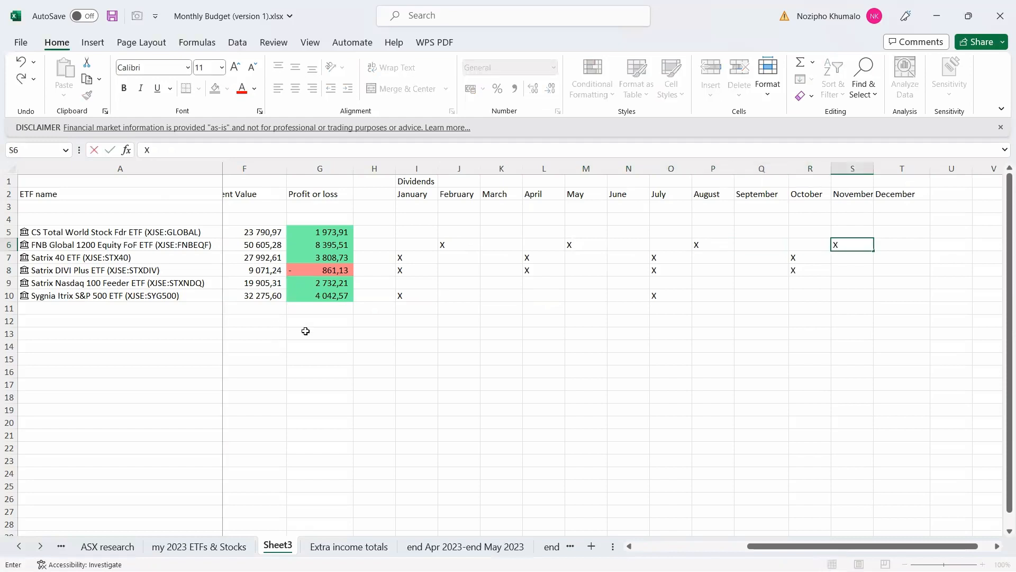
click(470, 347)
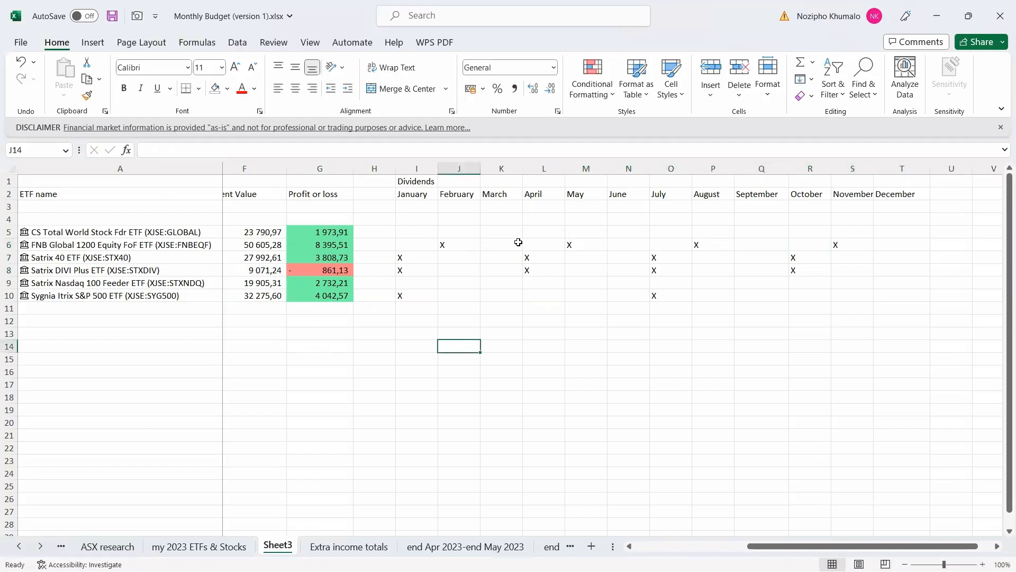
Mark X for CS Total World in April and October.
click(535, 233)
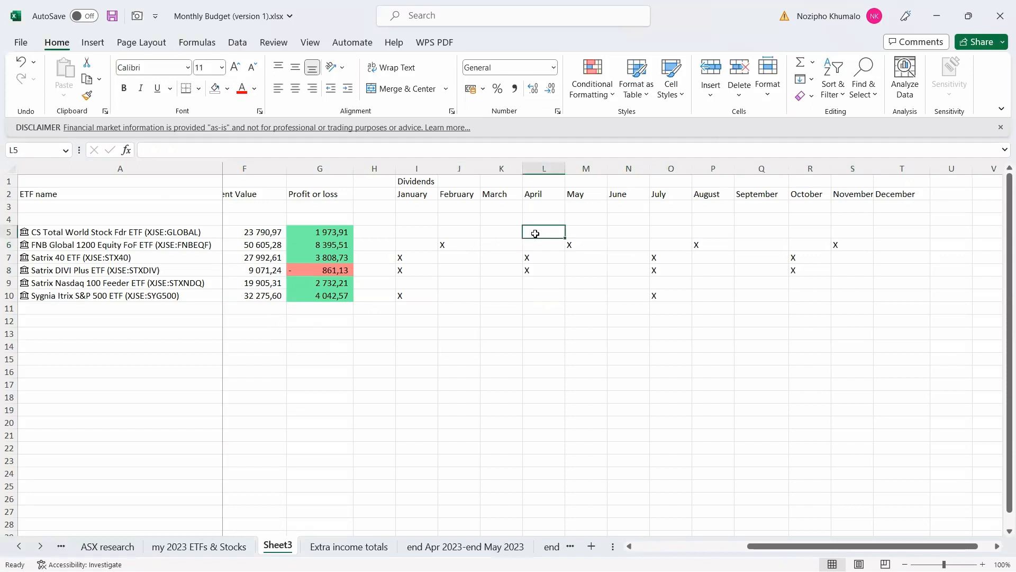
text(X)
key(Right)
key(Right)
key(Right)
key(Right)
key(Right)
key(Right)
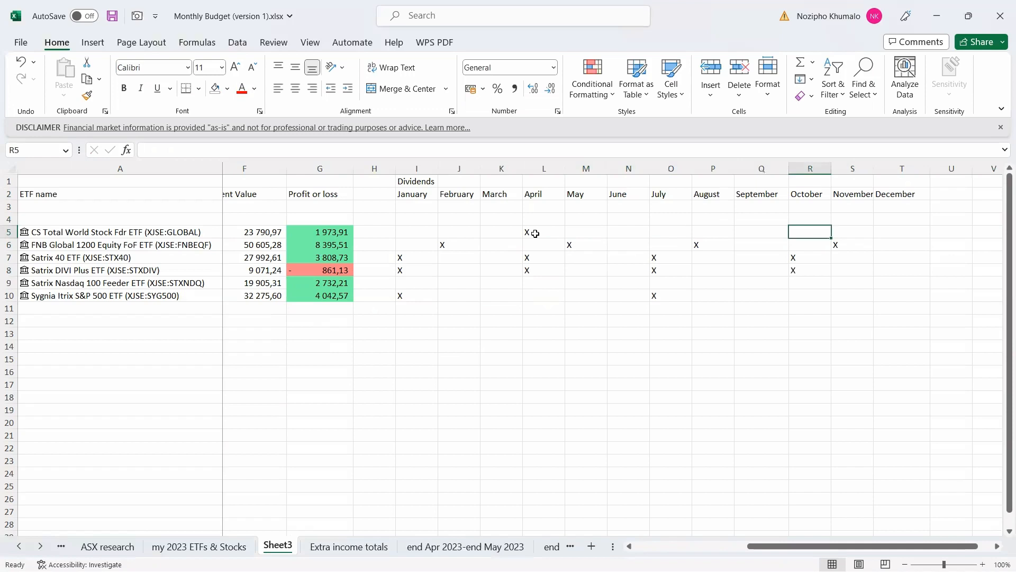
text(X)
click(470, 373)
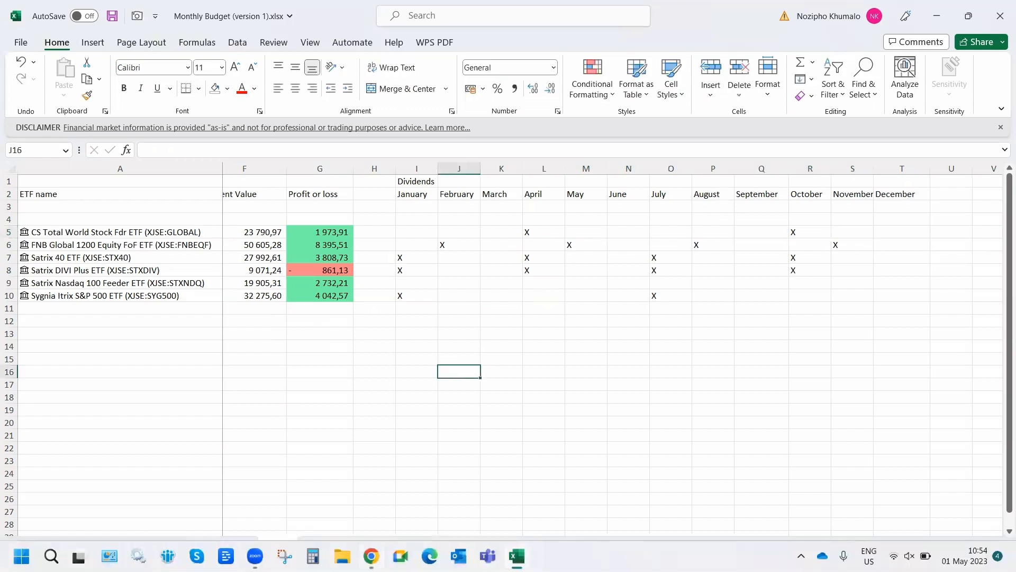
In Chrome, open the etfSA ETF list in a new maximised tab.
click(371, 555)
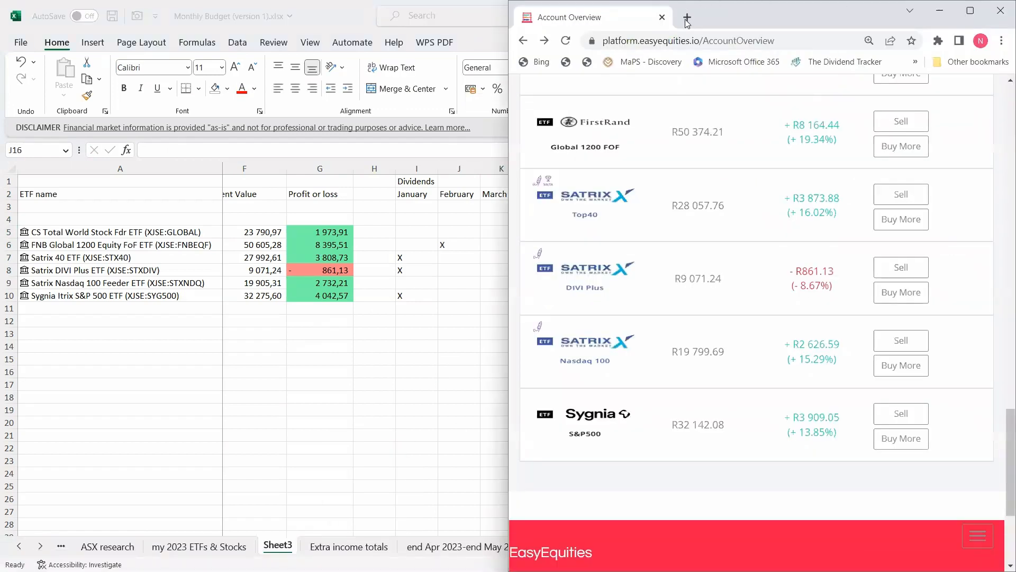
click(687, 17)
click(970, 11)
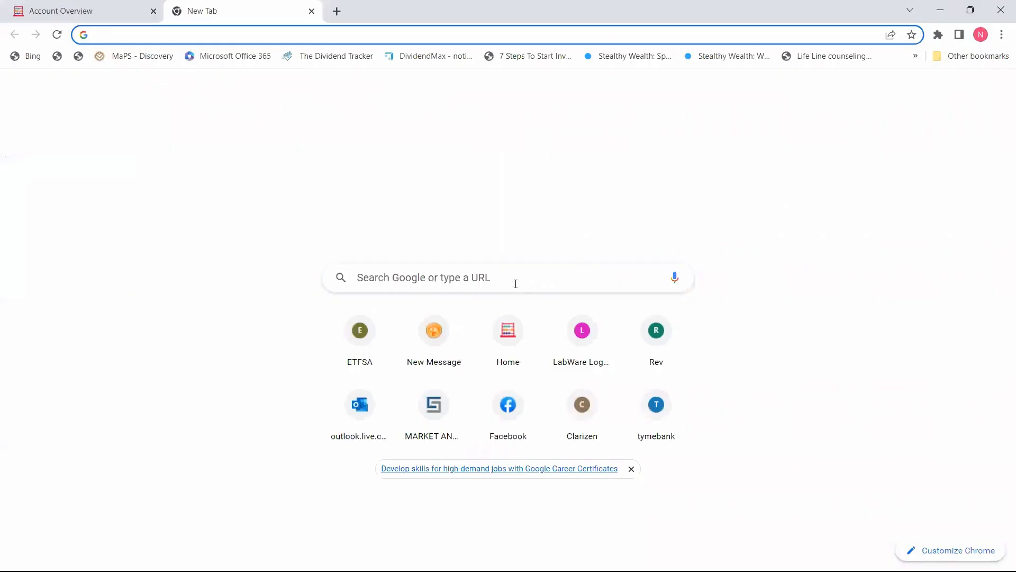
click(365, 341)
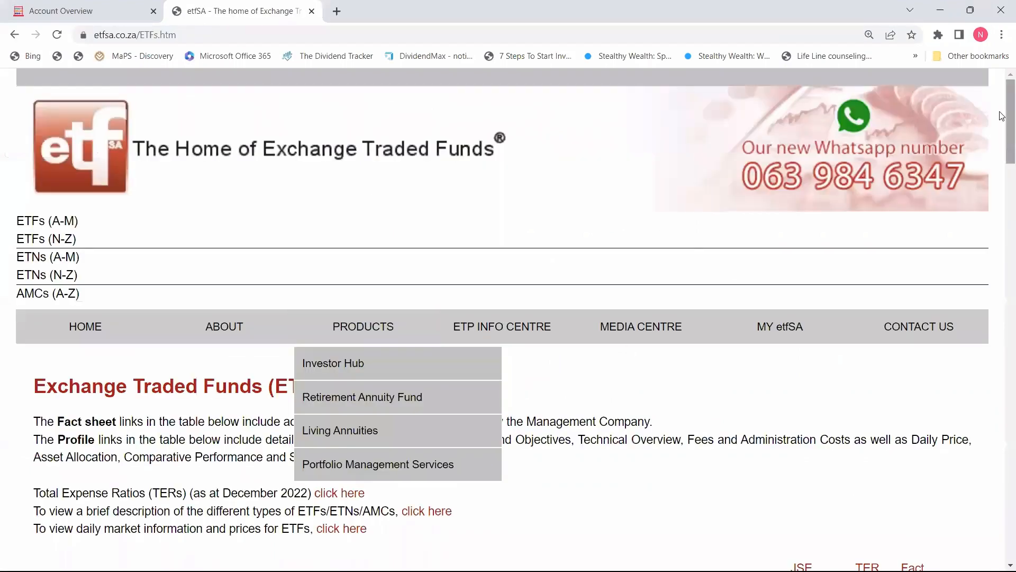
View the CoreShares Total World Stock Feeder factsheet's dividend history, then return to Excel.
drag(1002, 116, 1001, 178)
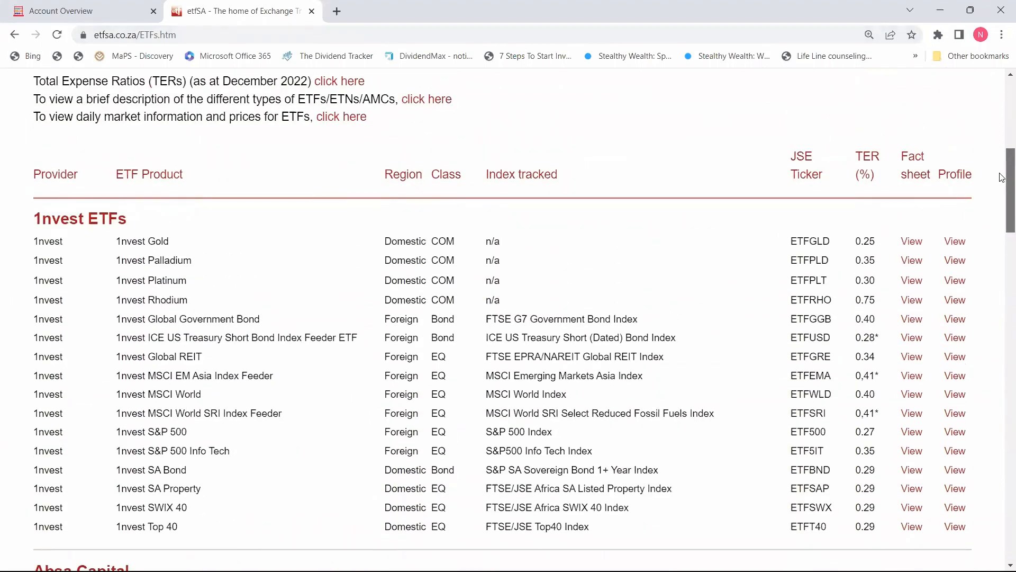
drag(1002, 177, 1001, 292)
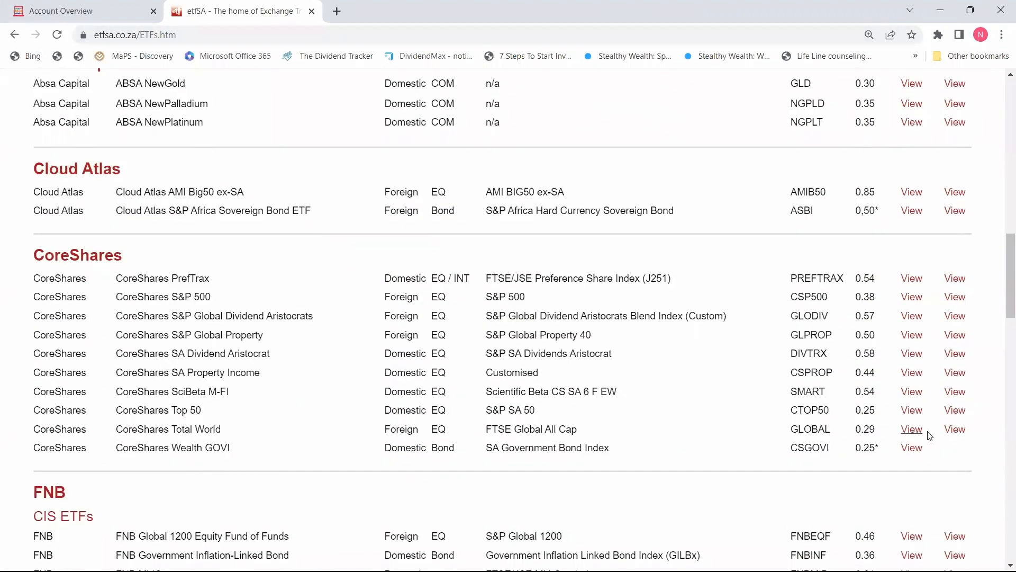
click(956, 431)
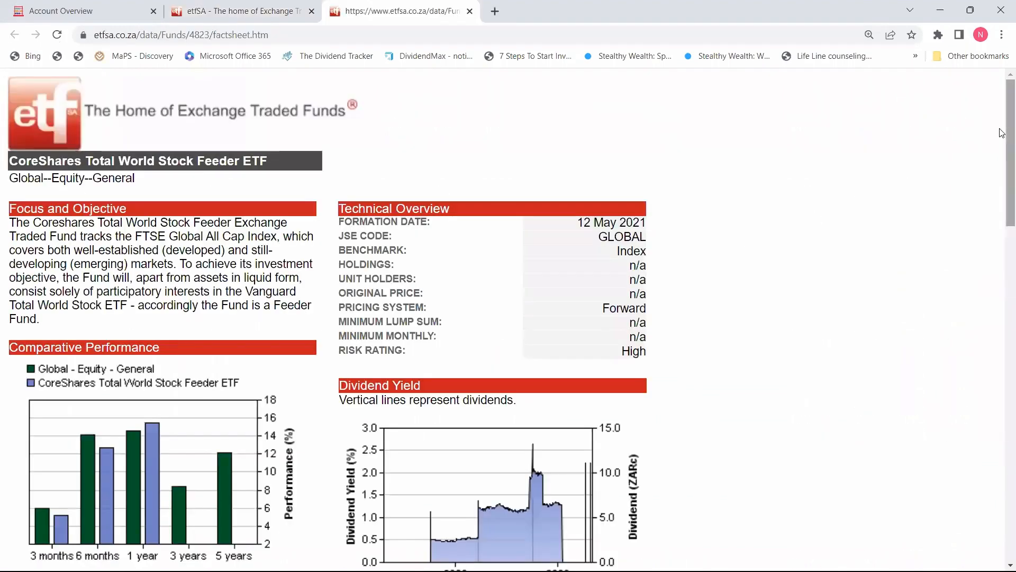
drag(1009, 142, 1010, 264)
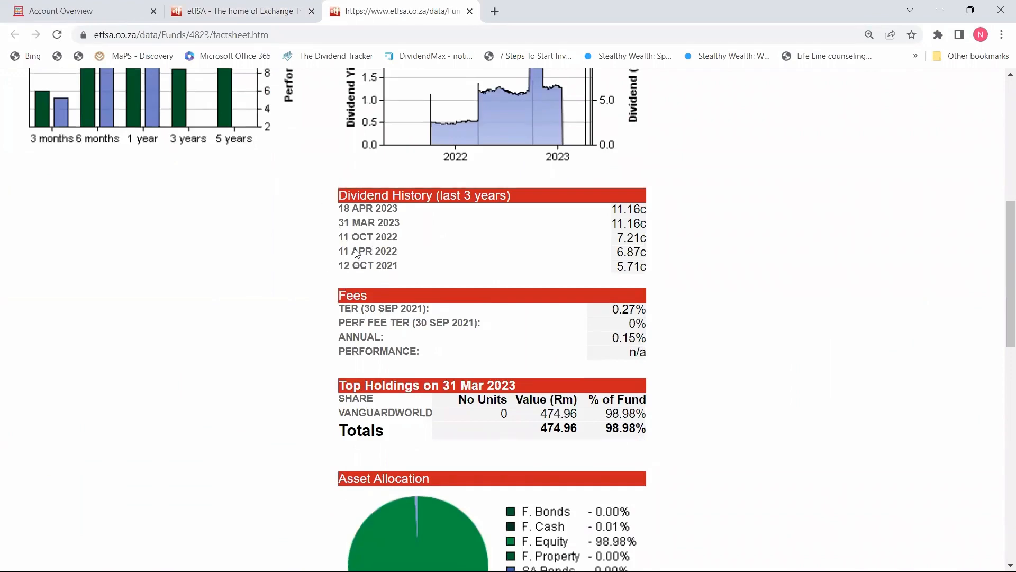
key(alt+Tab)
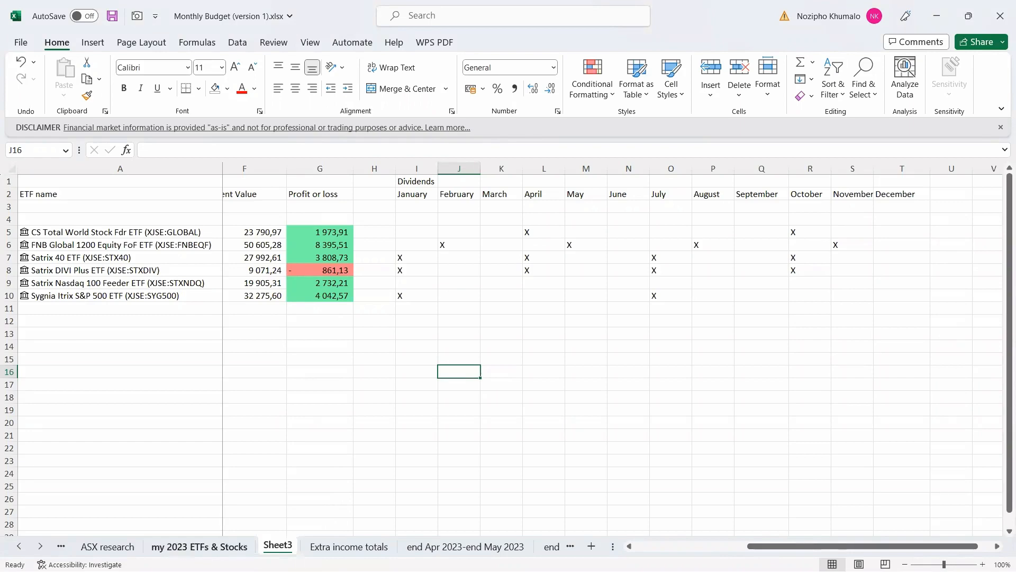
Go to the 'my 2023 ETFs & Stocks' sheet and scroll left to its Dividends table.
click(199, 547)
drag(725, 546, 806, 546)
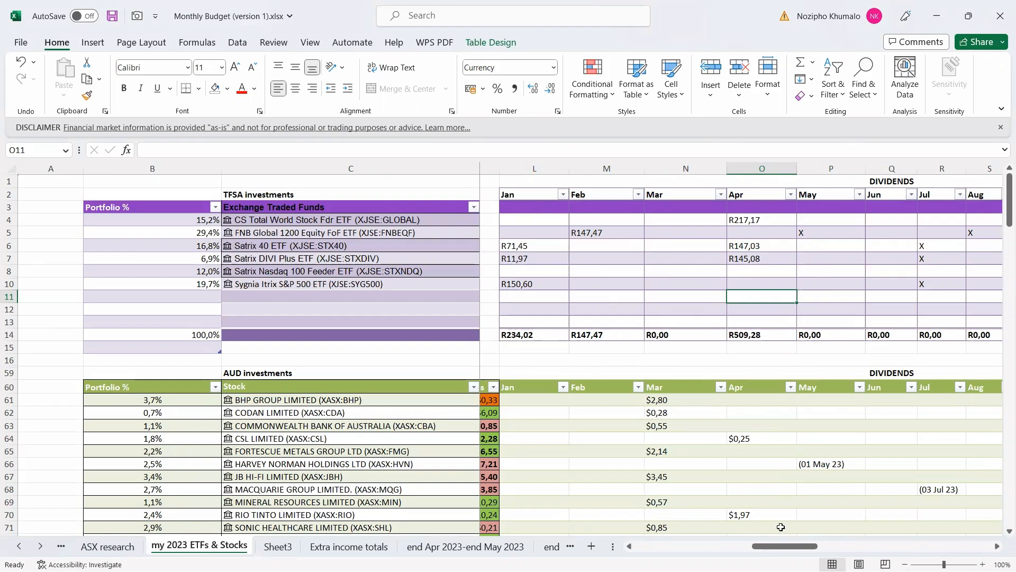
Scroll across the dividend columns, then switch to Sheet3's ETF table.
drag(775, 550, 853, 550)
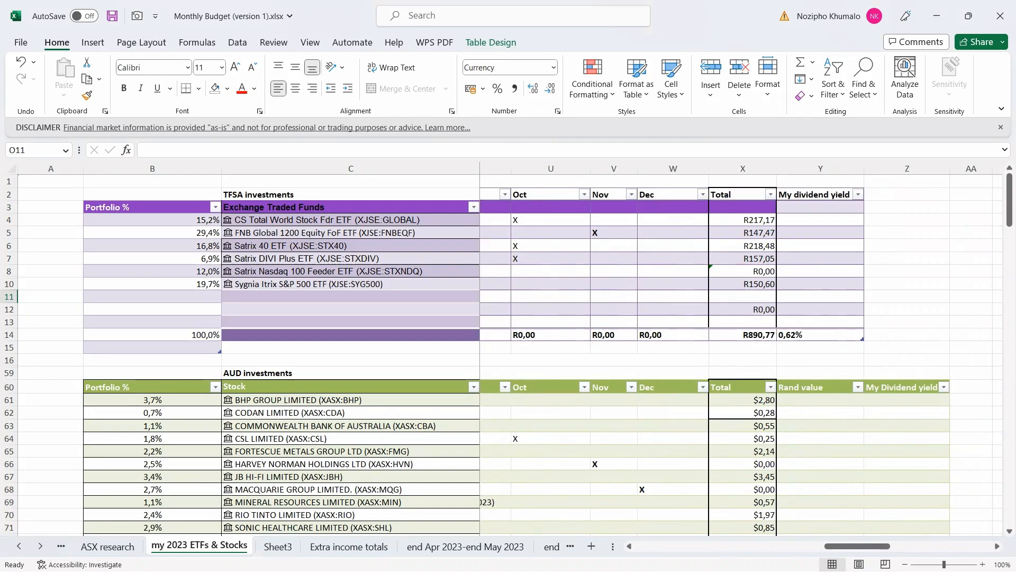
click(277, 546)
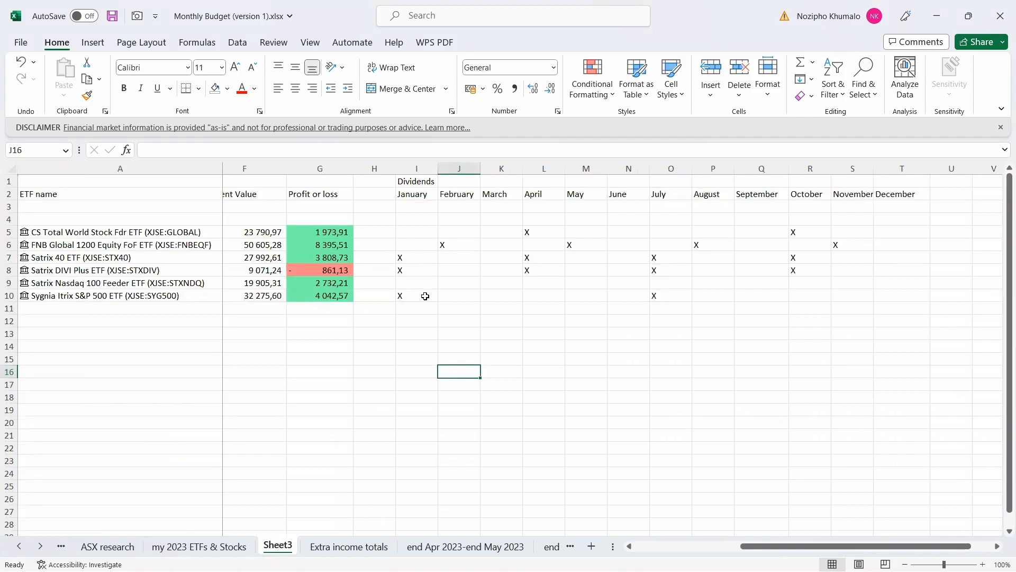
Enter January dividends of 71, 11 and 150 in I7, I8 and I10.
click(408, 255)
text(71)
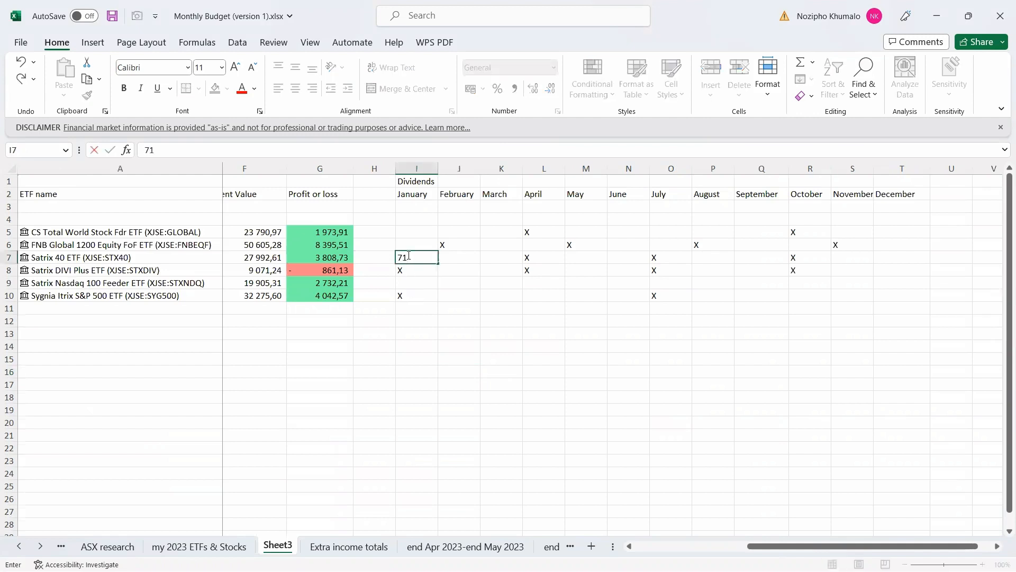
key(Return)
text(11)
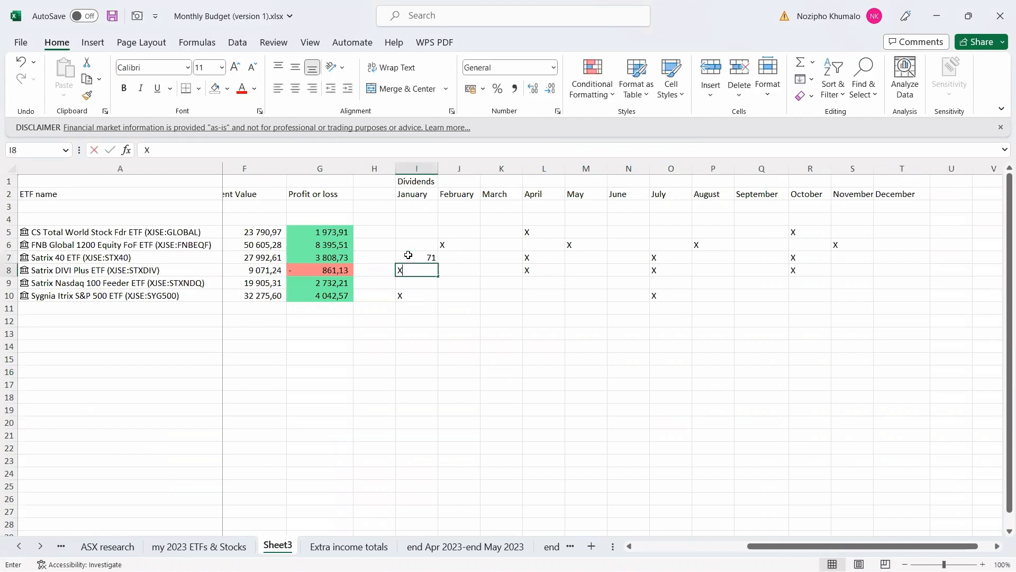
key(Return)
key(Return)
text(150)
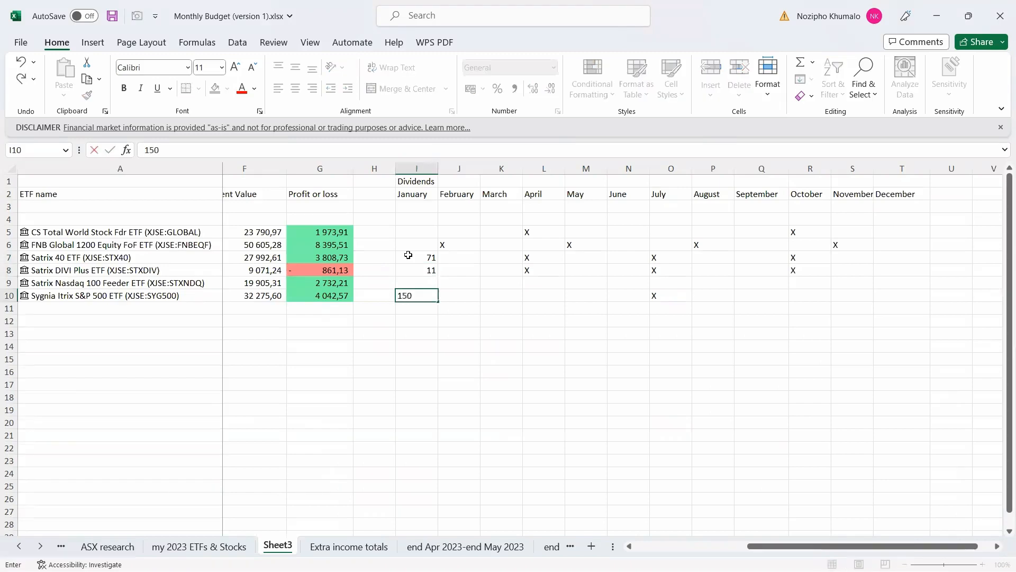
key(Return)
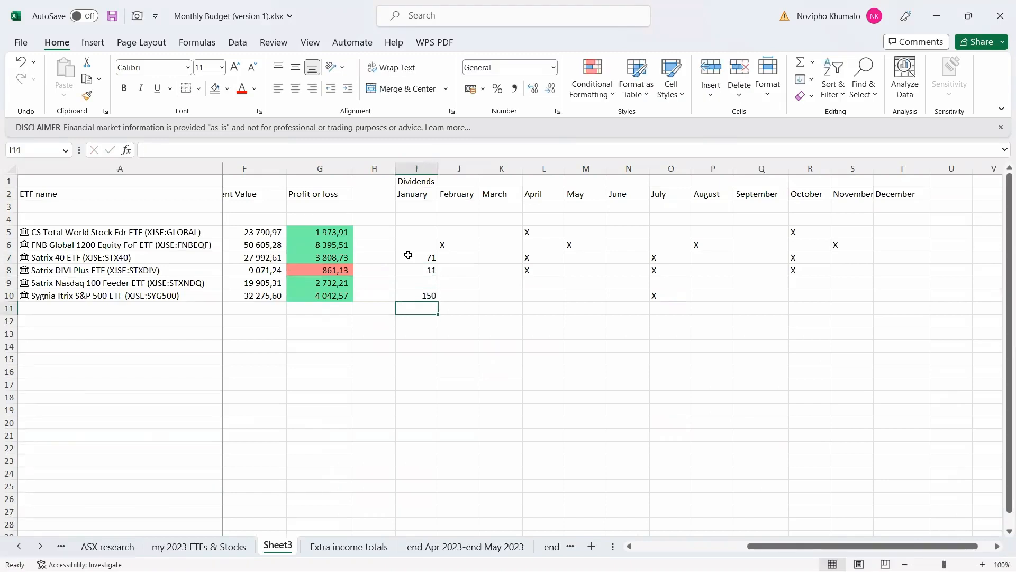
Total the January dividends with =SUM(I7:I10), giving 232, and make it bold.
text(=SUM()
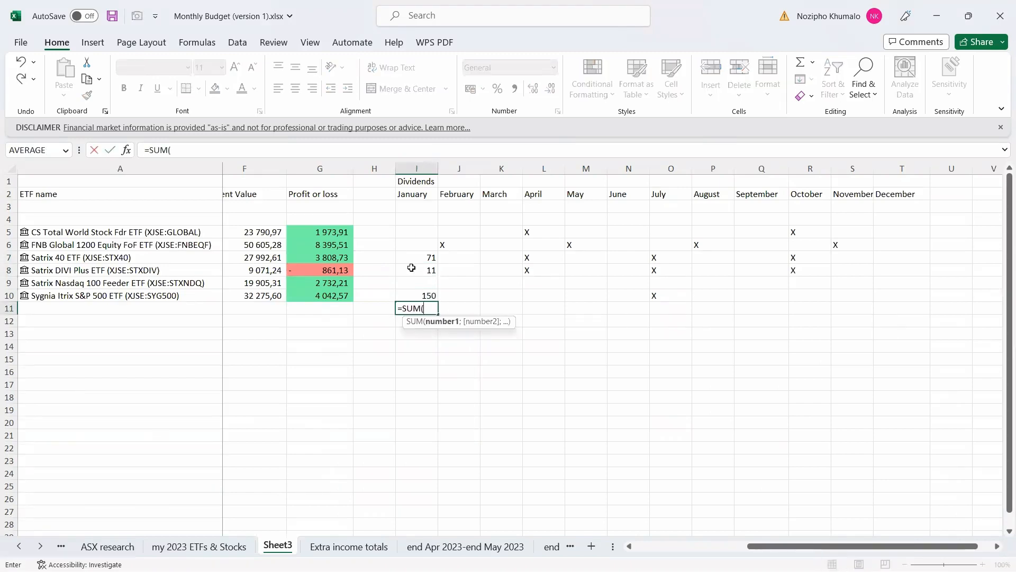
drag(418, 255, 421, 292)
key(Return)
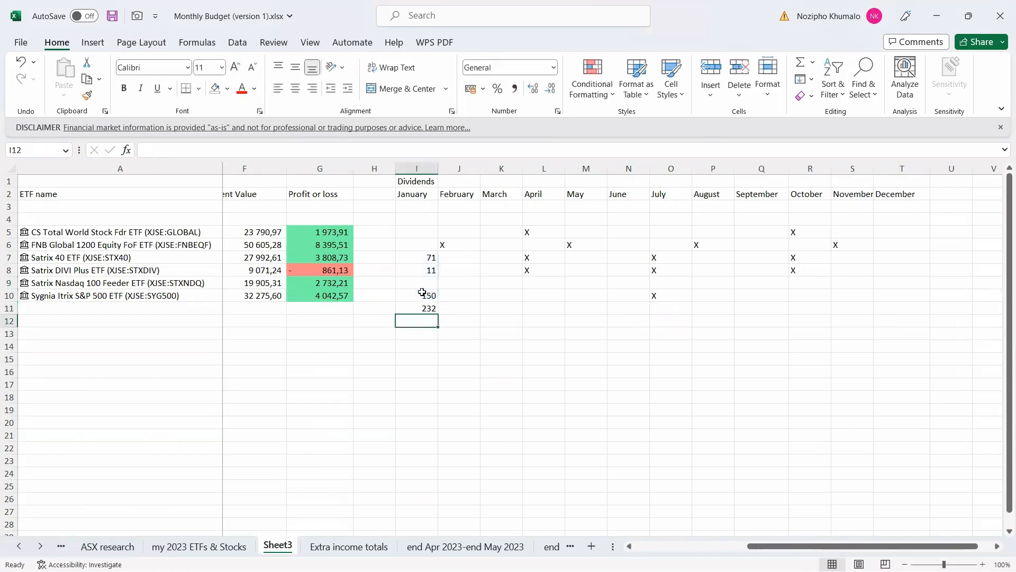
click(427, 307)
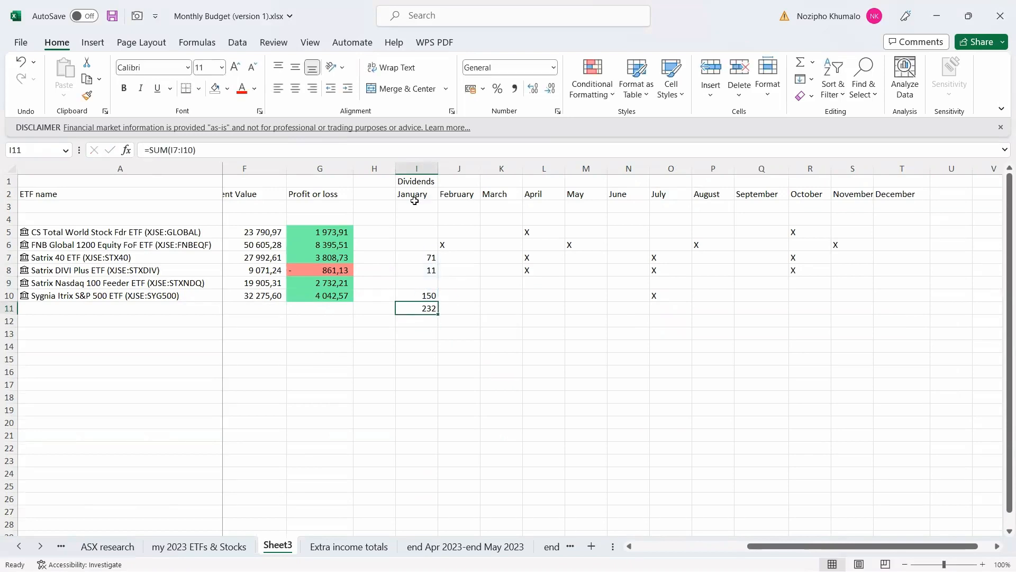
click(124, 88)
Review the dividend columns and Satrix 40's total formula on the 'my 2023 ETFs & Stocks' sheet.
click(199, 546)
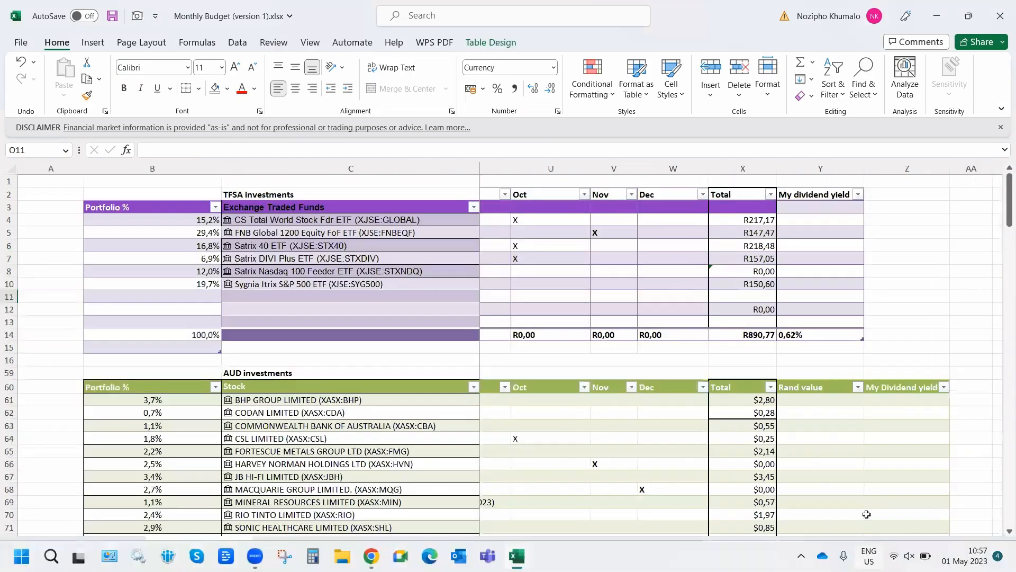
drag(868, 546, 735, 549)
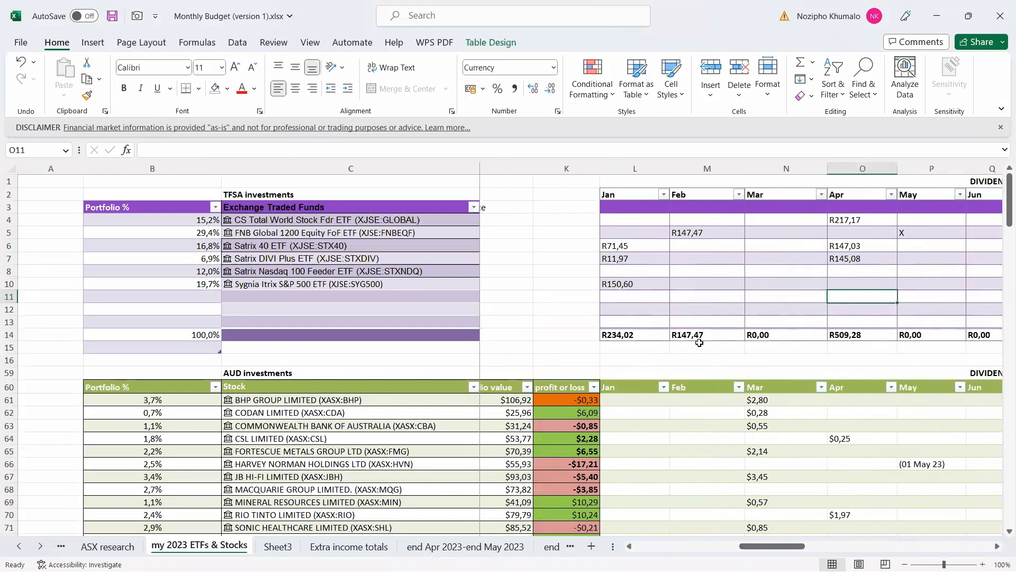
drag(775, 548, 846, 550)
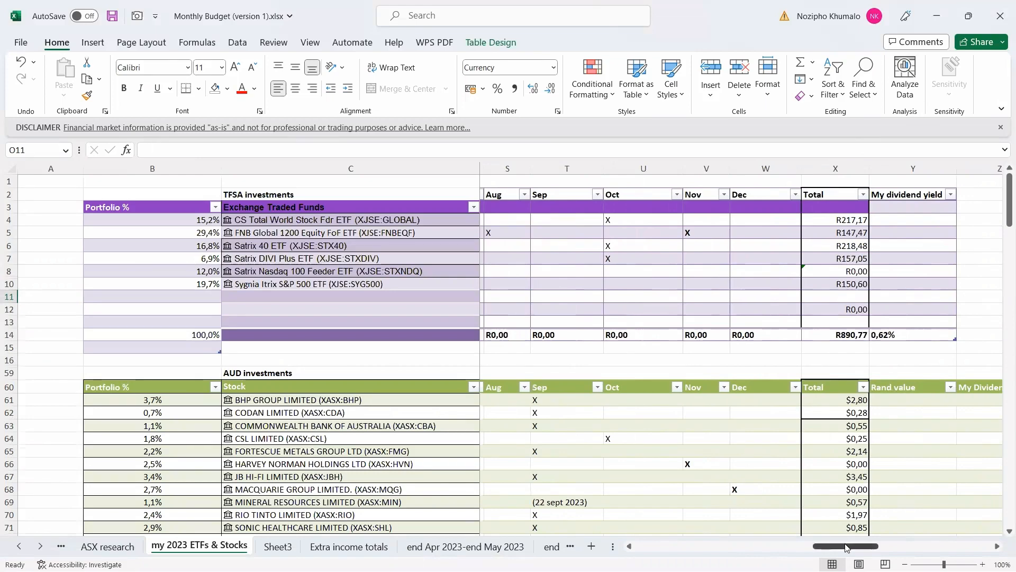
drag(845, 546, 785, 546)
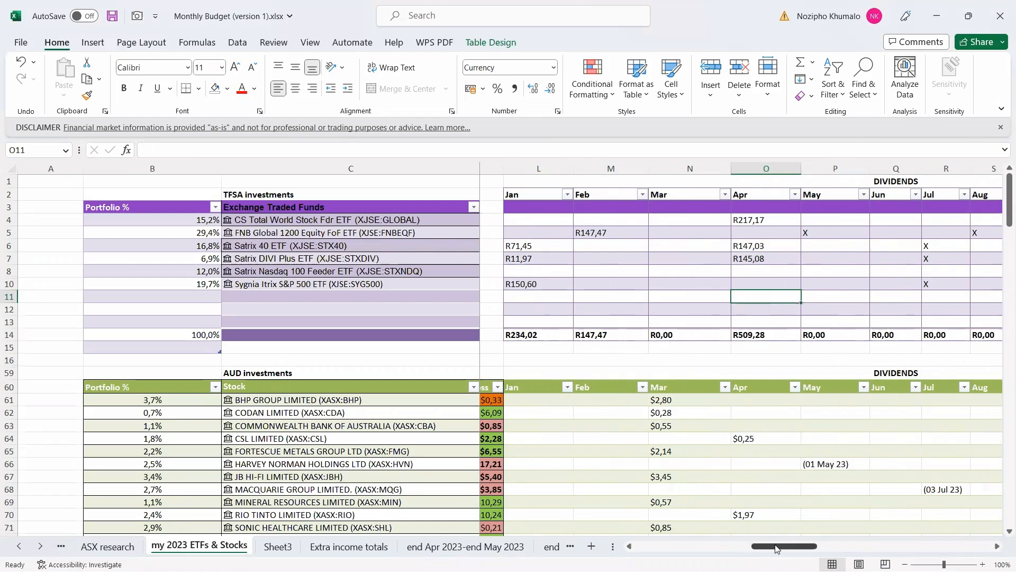
drag(777, 548, 835, 548)
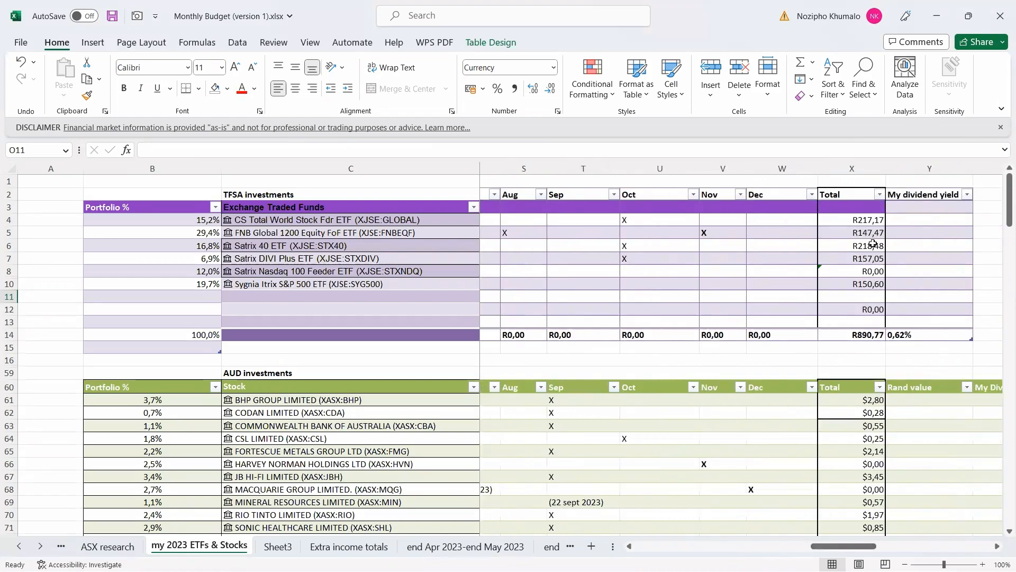
click(862, 247)
Save the workbook and return to Sheet3 at Satrix 40's April dividend cell.
key(ctrl+s)
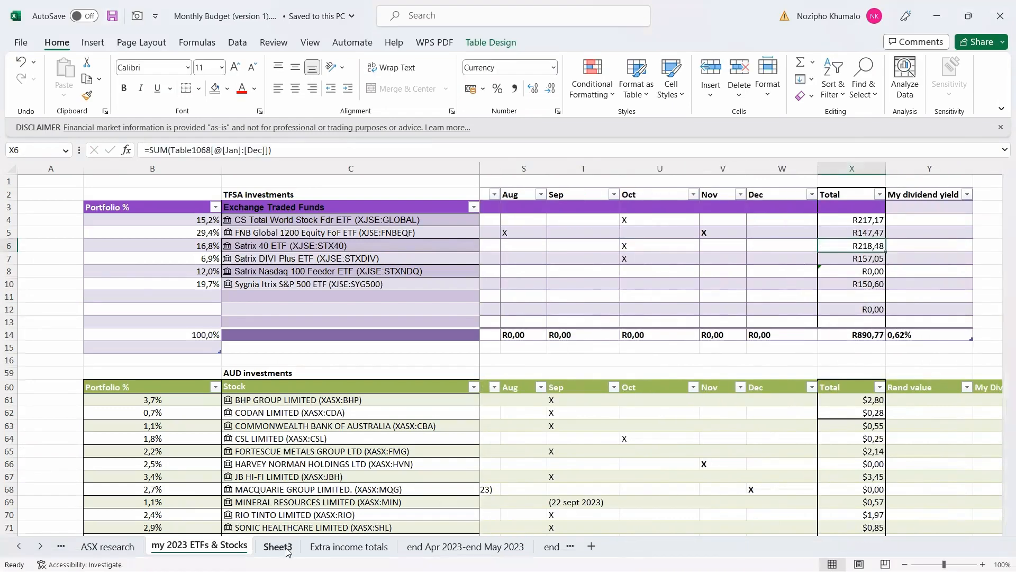
click(278, 546)
click(534, 259)
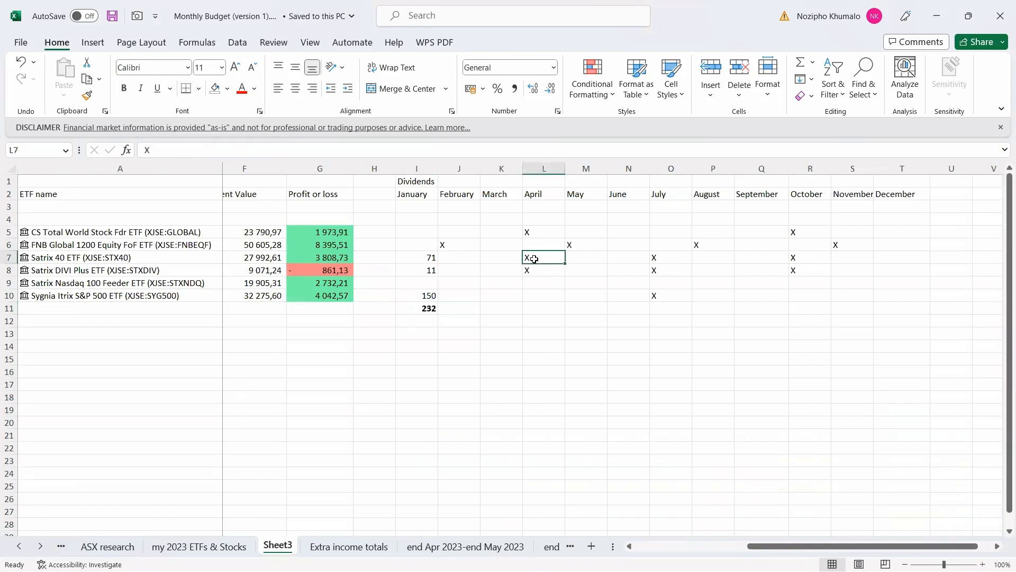
Enter April dividends 147 and 153, and add a TOTAL header in U2.
text(147)
click(541, 271)
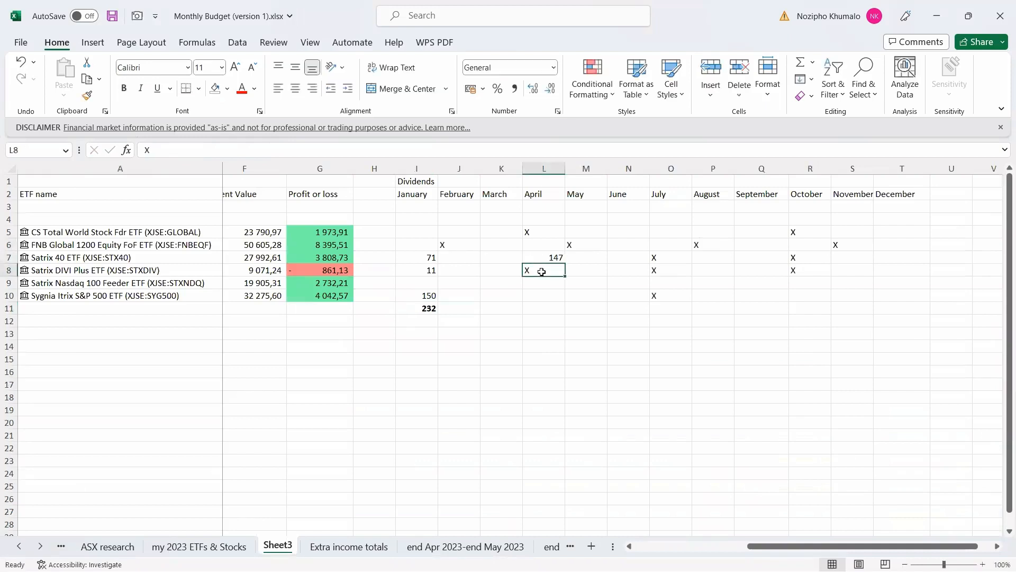
text(153)
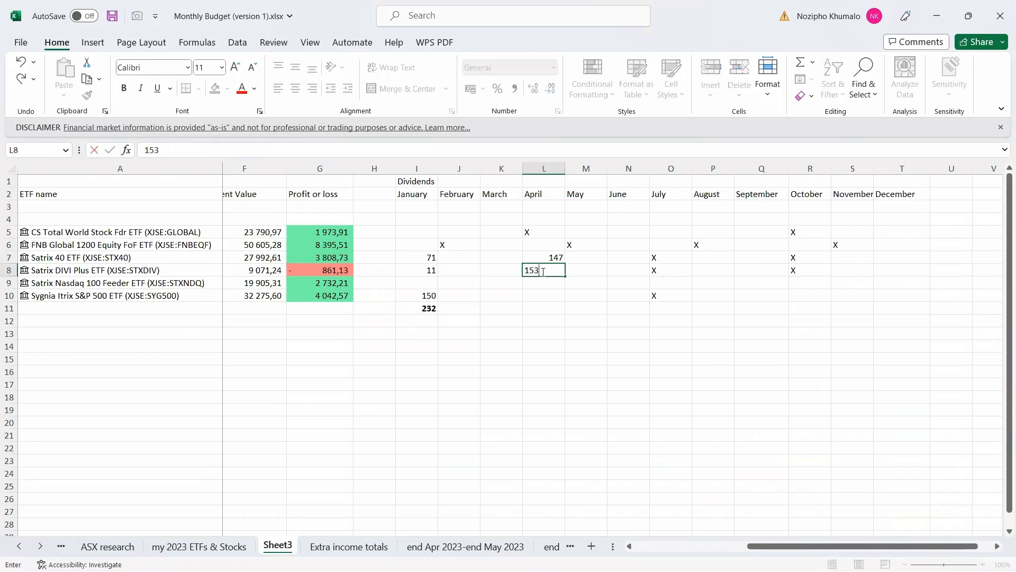
click(950, 198)
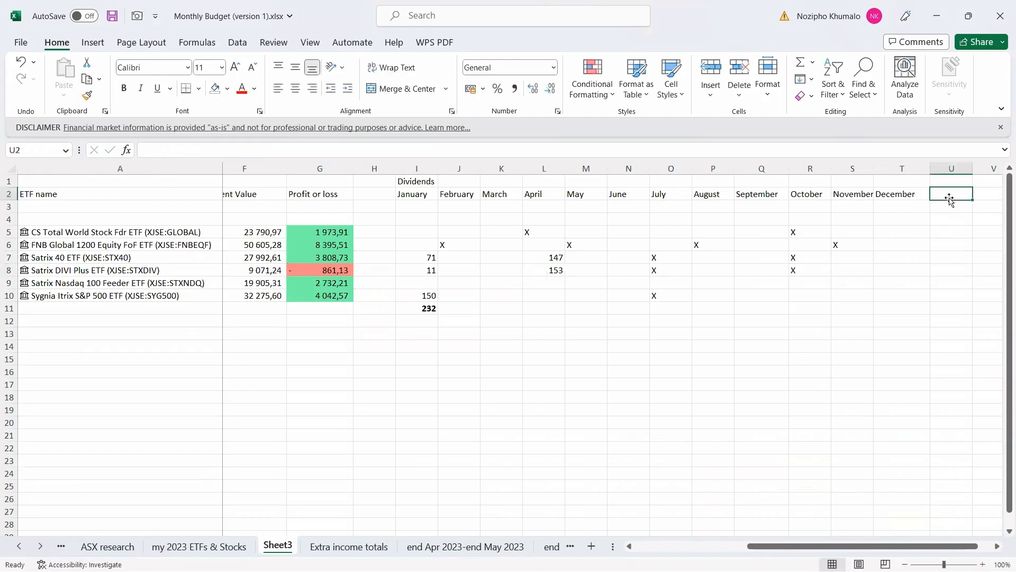
text(TOTAL)
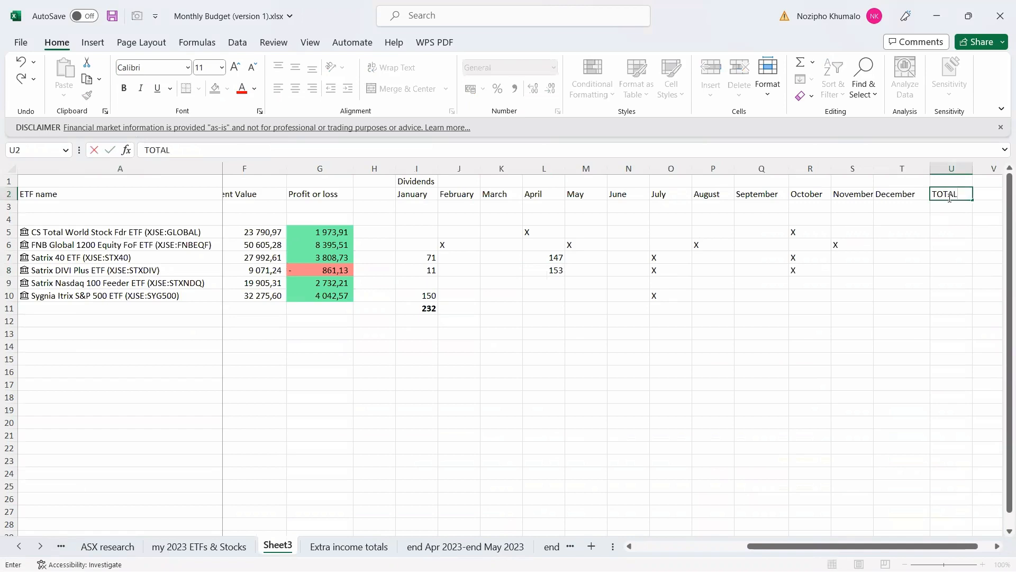
click(951, 257)
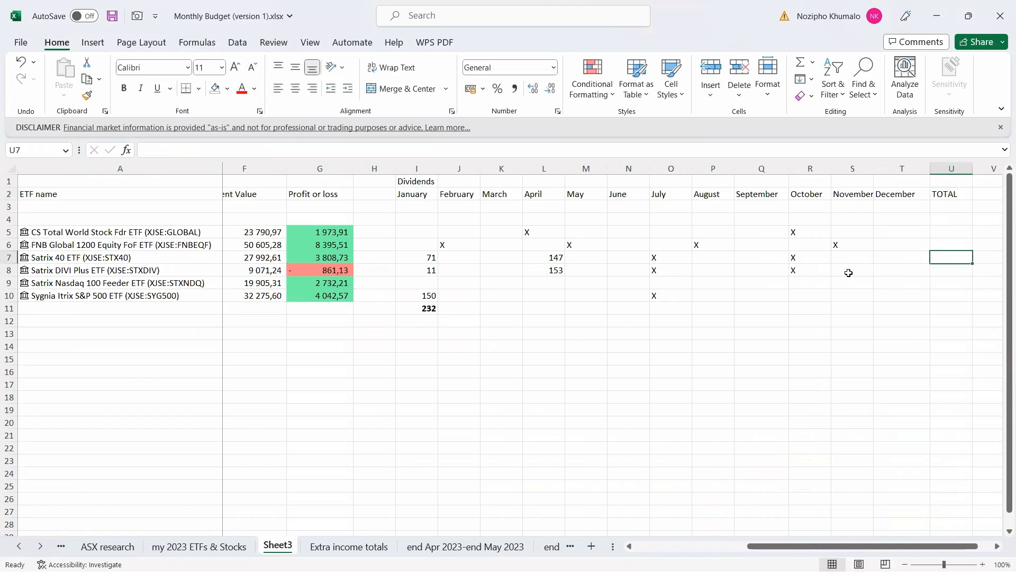
Sum Satrix DIVI Plus's row with =SUM(I8:T8) to 164 and save.
click(943, 269)
text(=)
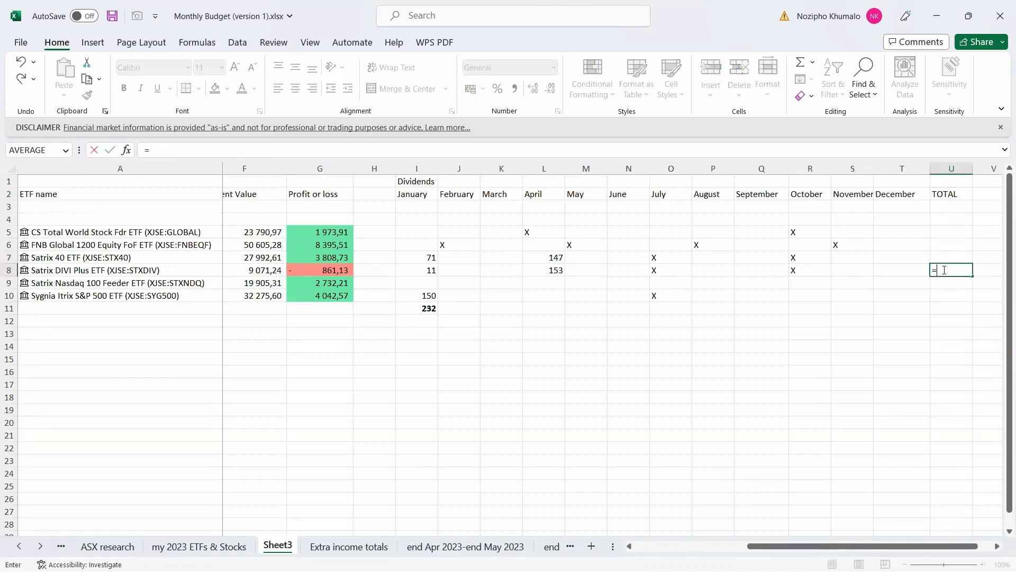
text(SUM()
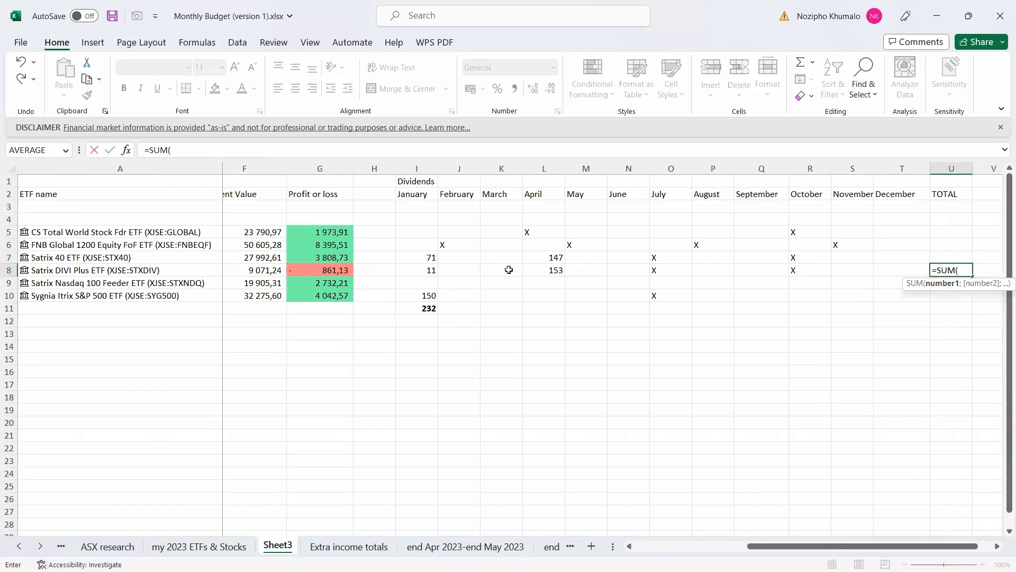
click(433, 271)
drag(509, 274, 908, 272)
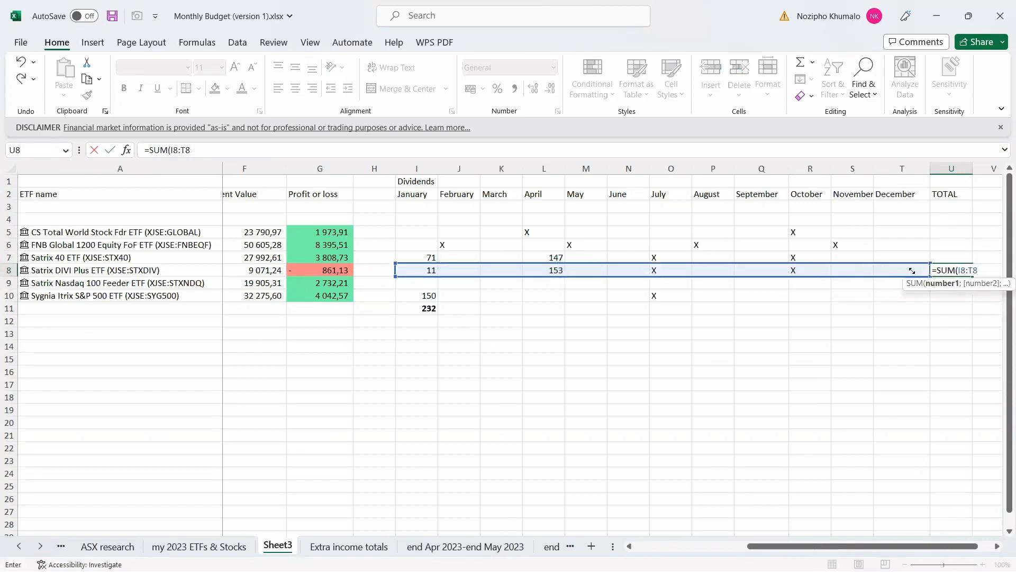
text())
click(962, 270)
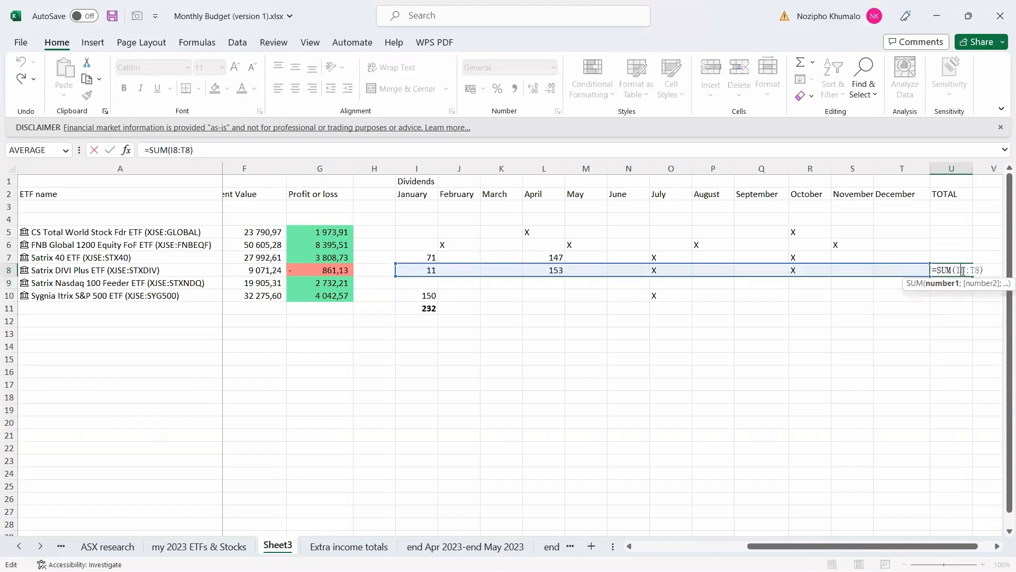
key(ctrl+s)
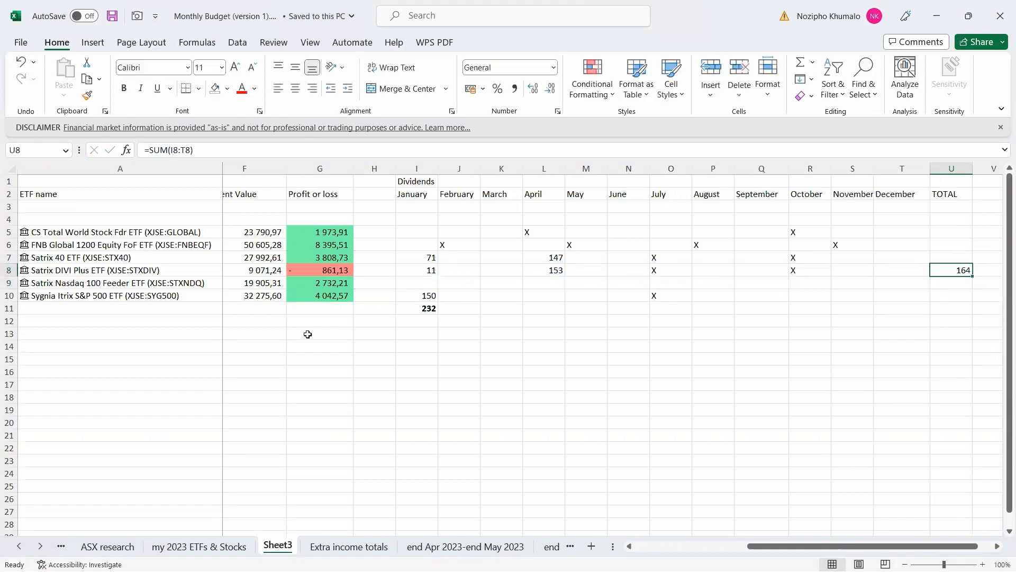
click(9, 270)
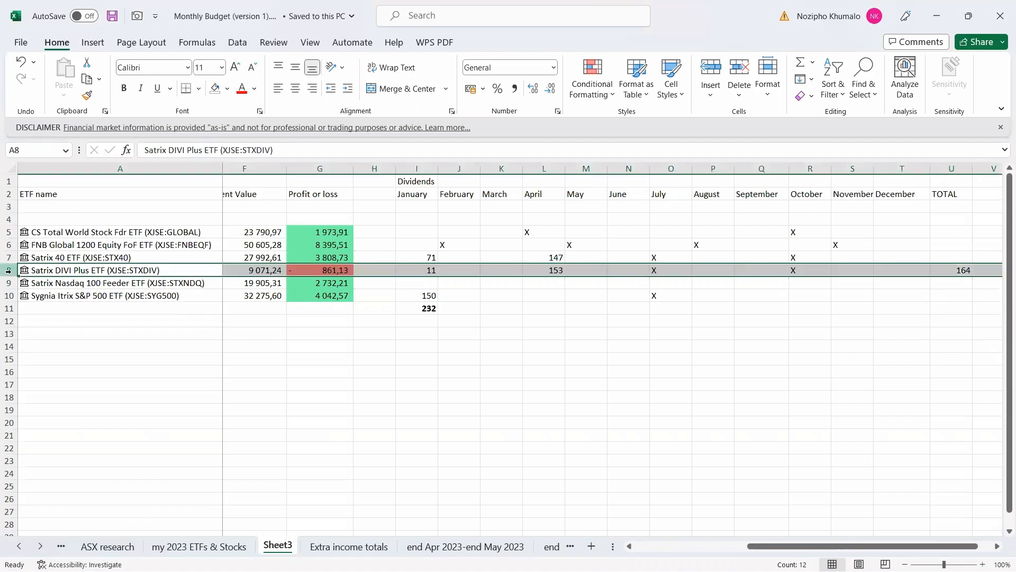
click(9, 258)
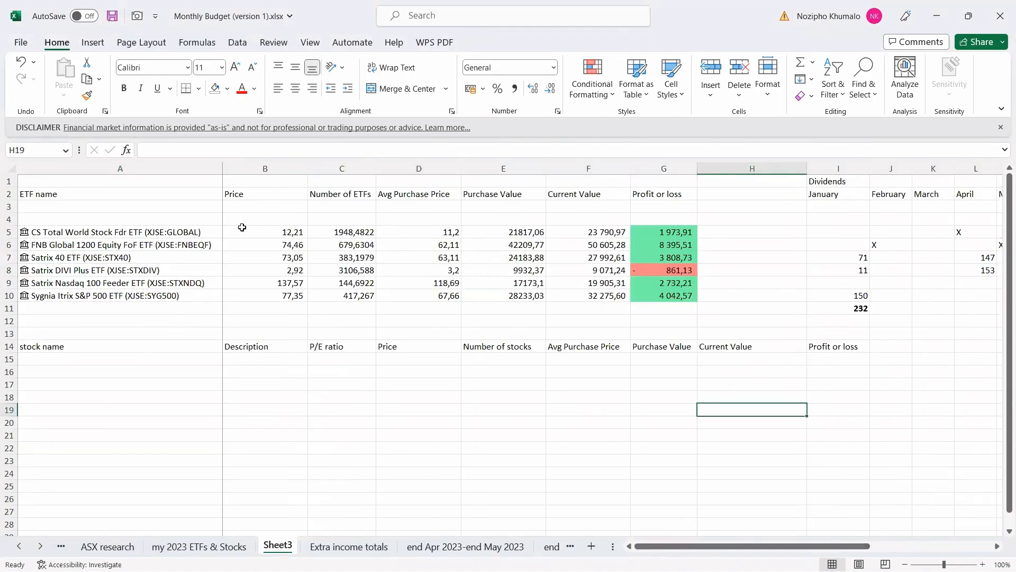
Copy the ETF column headings A2:G2 into row 4.
click(24, 232)
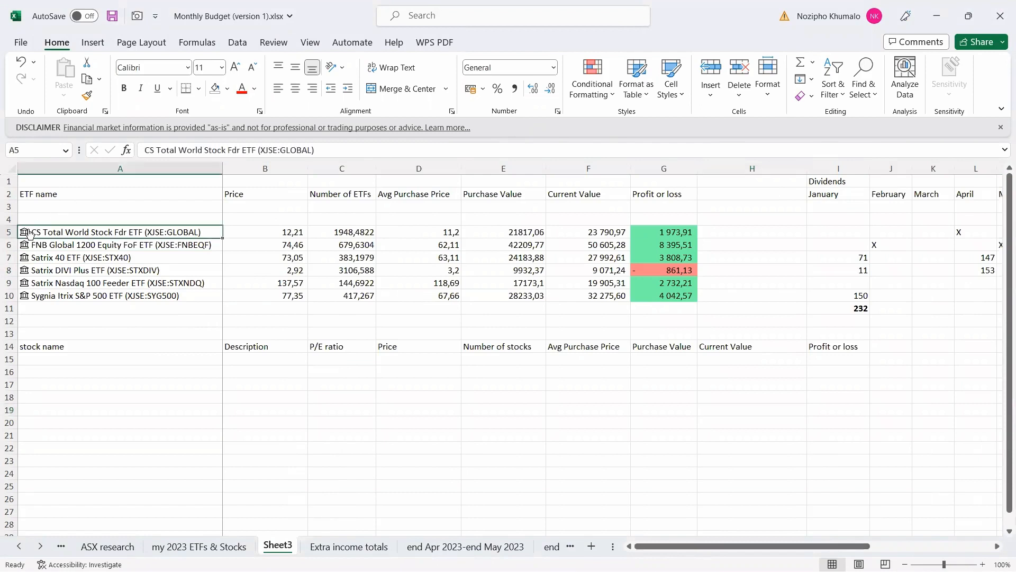
key(Escape)
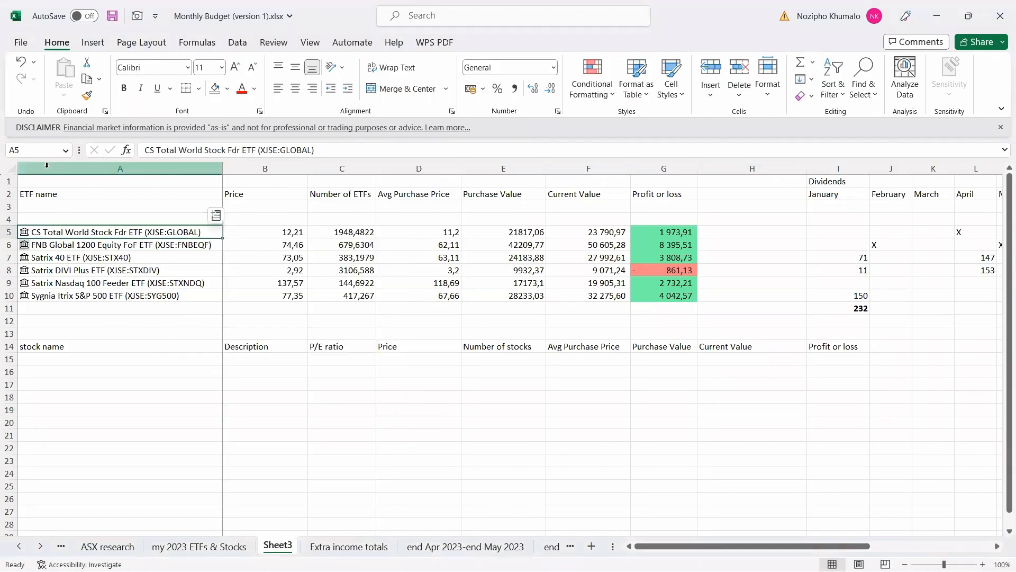
drag(38, 196, 646, 196)
key(ctrl+c)
click(147, 217)
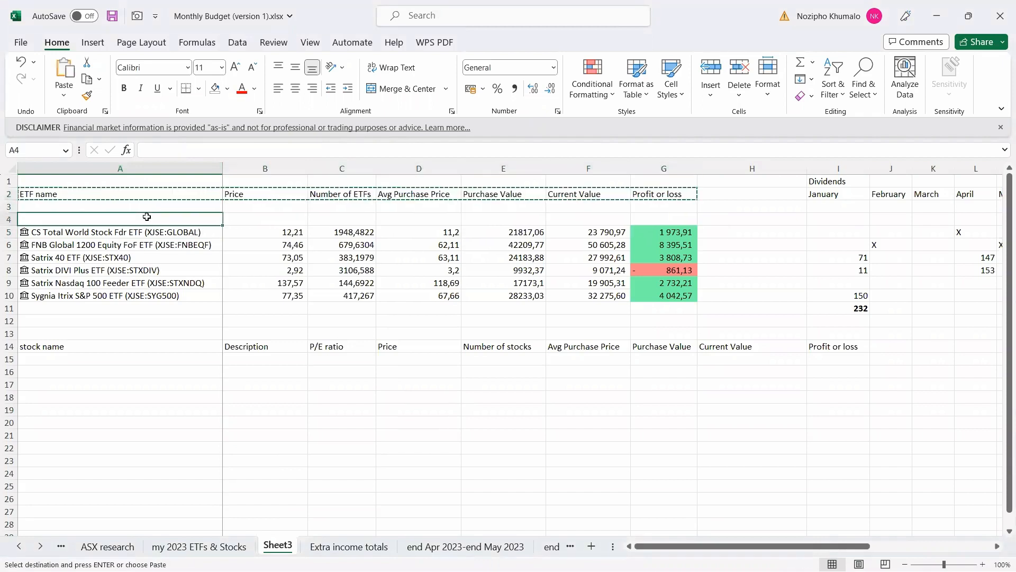
key(ctrl+v)
click(132, 358)
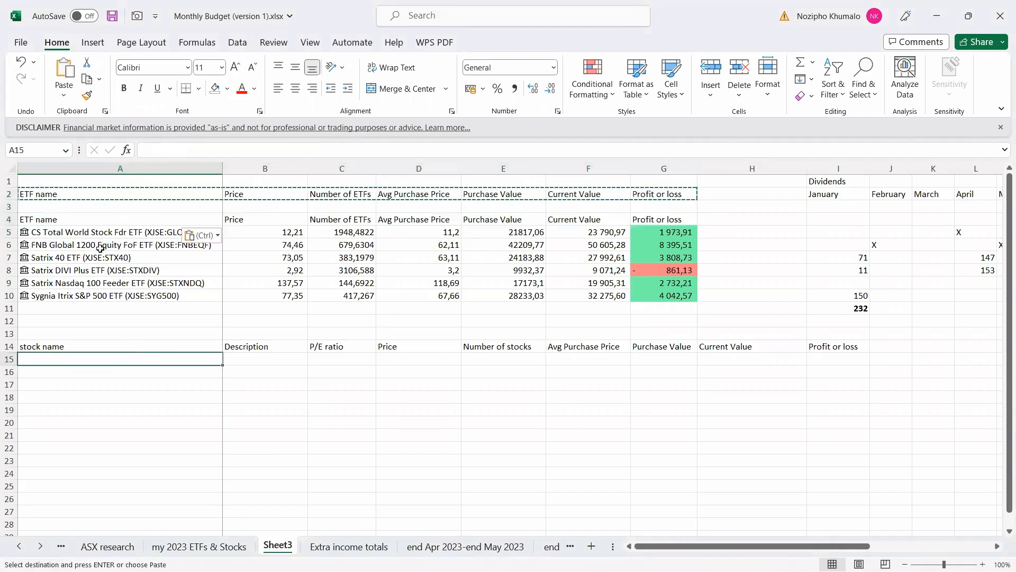
Convert the ETF range A4:G10 into a table with a purple banded style.
drag(72, 221, 662, 294)
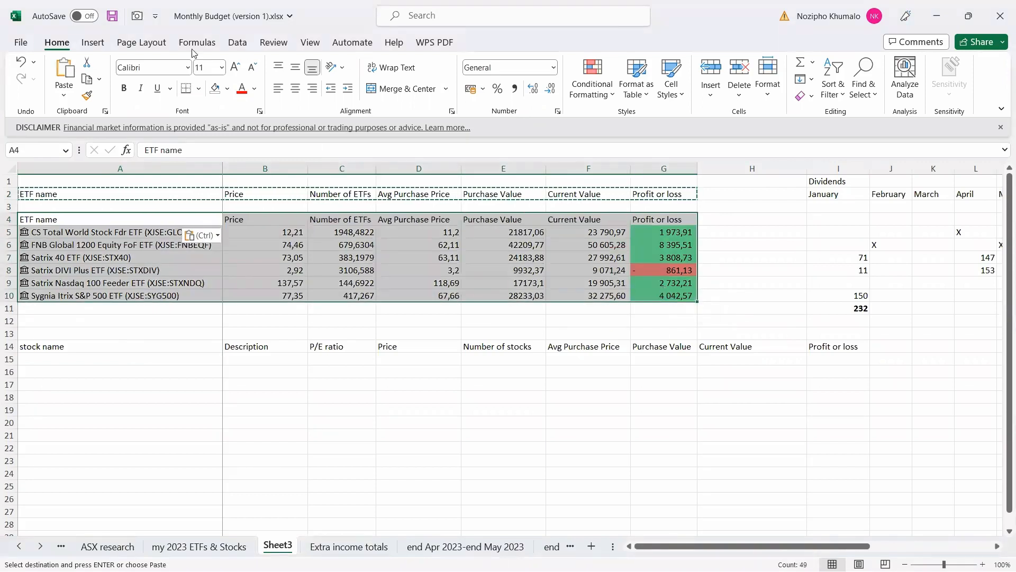
click(93, 42)
click(124, 74)
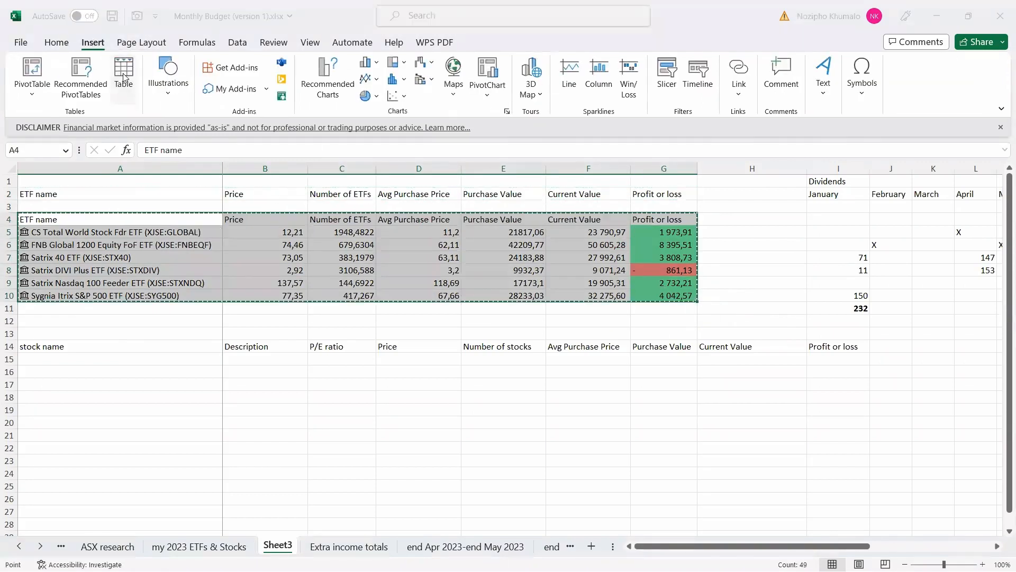
key(Return)
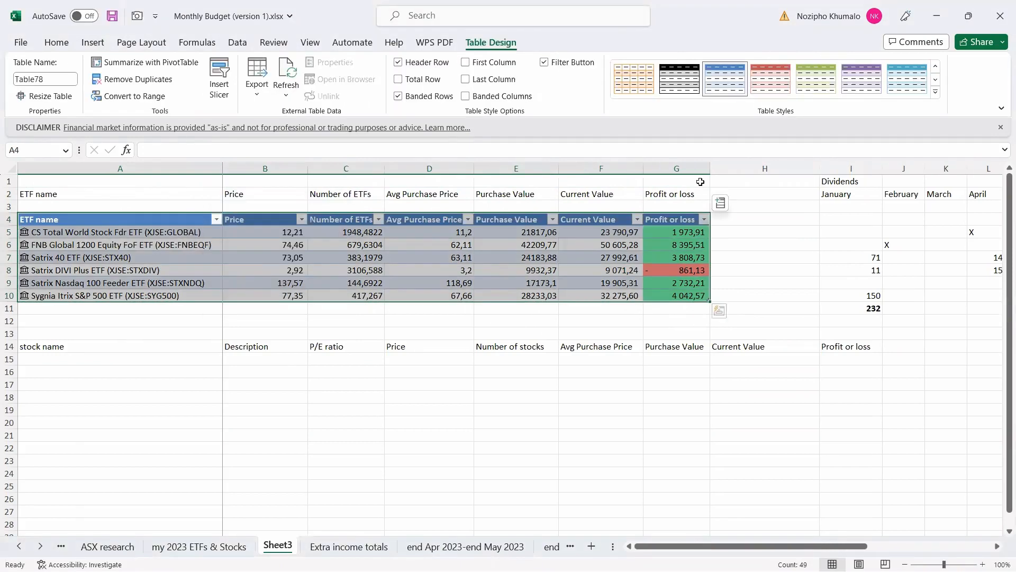
click(862, 90)
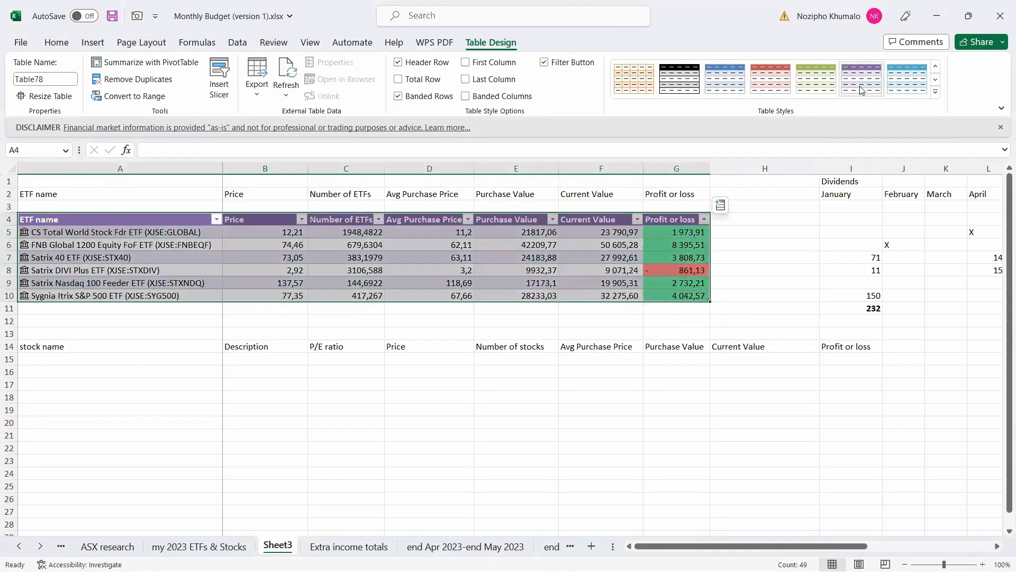
drag(738, 545, 834, 534)
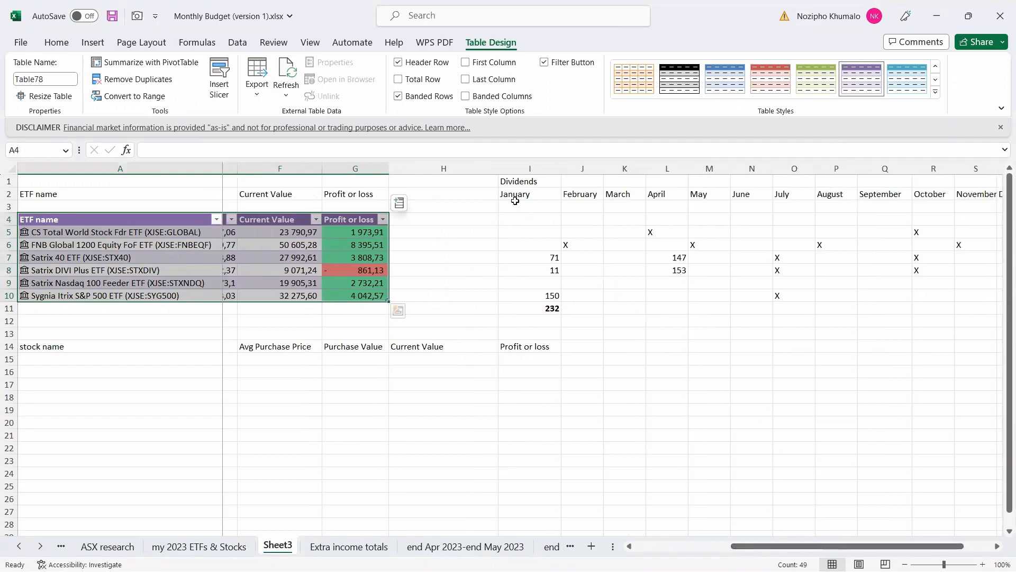
drag(516, 219, 926, 307)
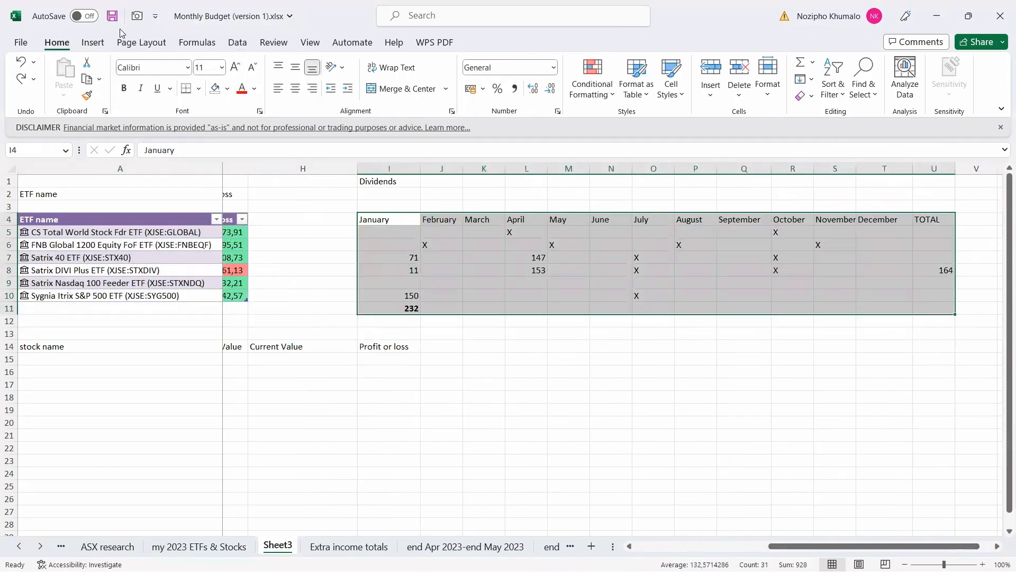
Make I4:U11 a table with headers and apply the matching purple style.
click(95, 45)
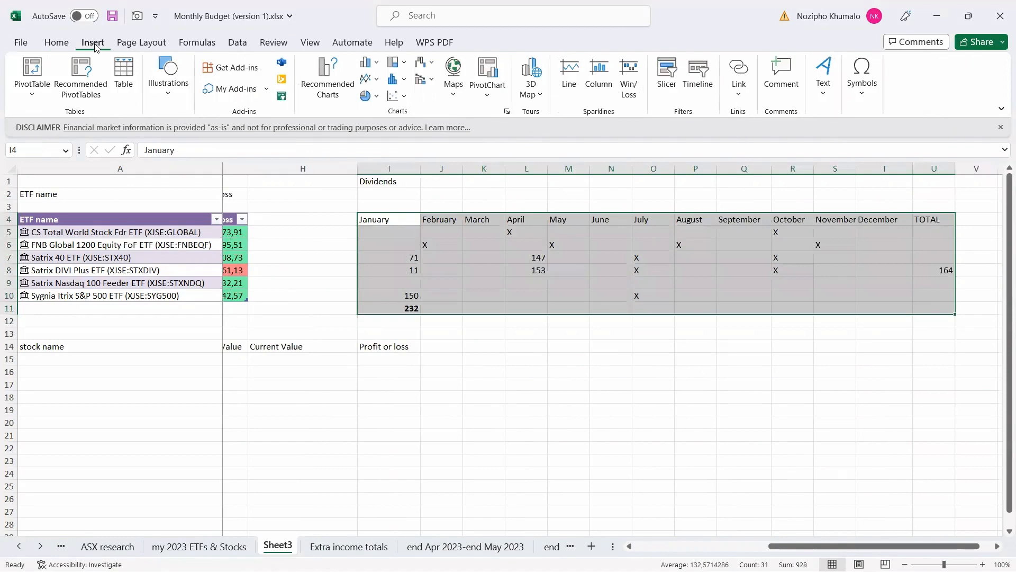
click(123, 77)
click(214, 252)
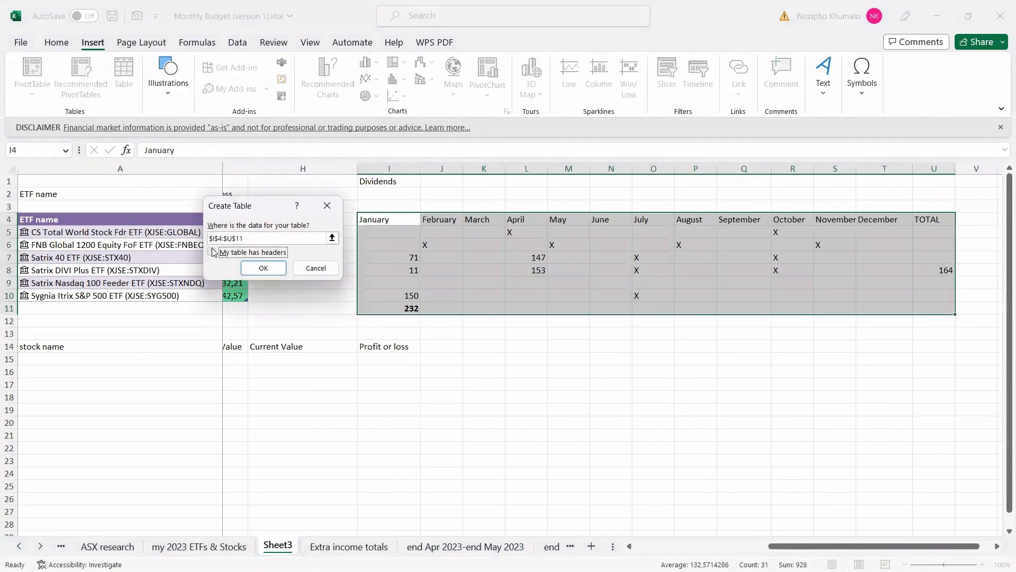
click(255, 269)
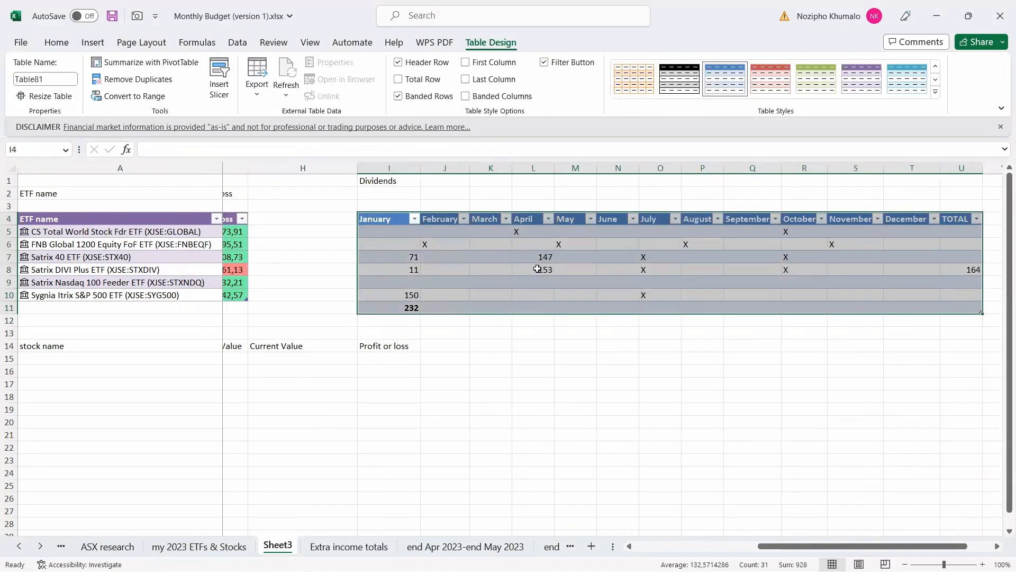
click(856, 82)
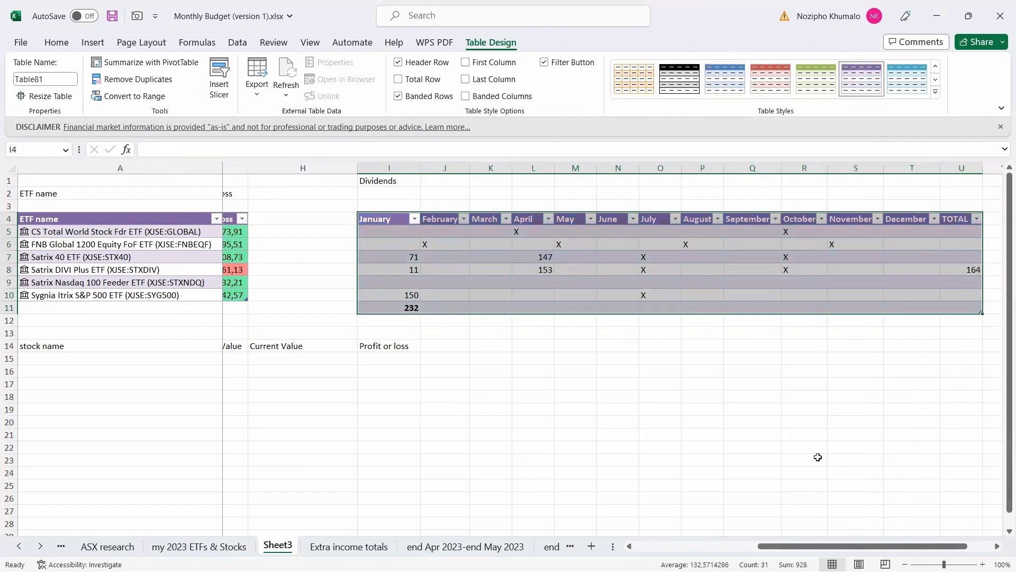
scroll(107, 389, left, 3)
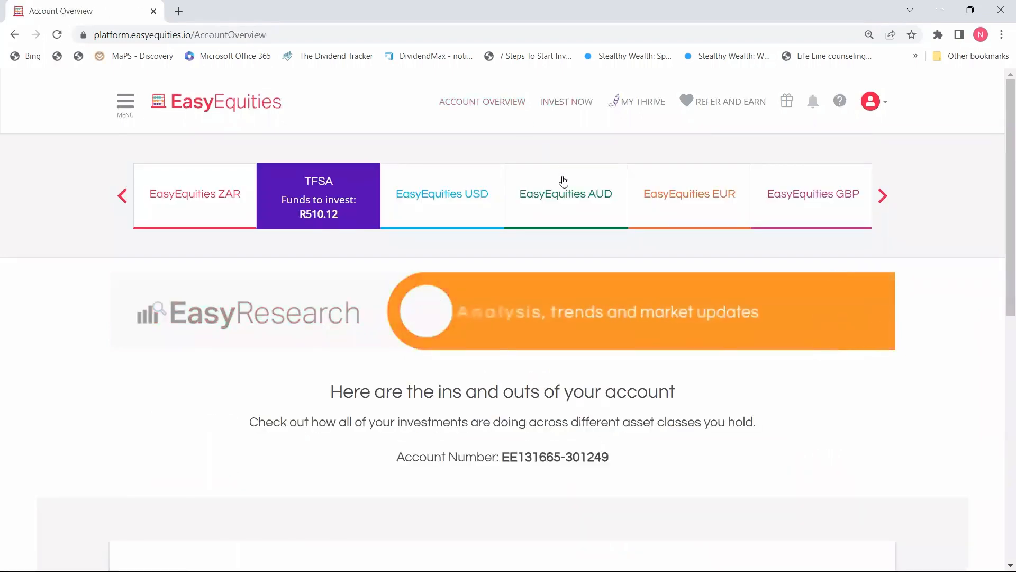
Show All Holdings in EasyEquities and scroll through the DIY Shares list.
scroll(274, 345, down, 10)
click(279, 293)
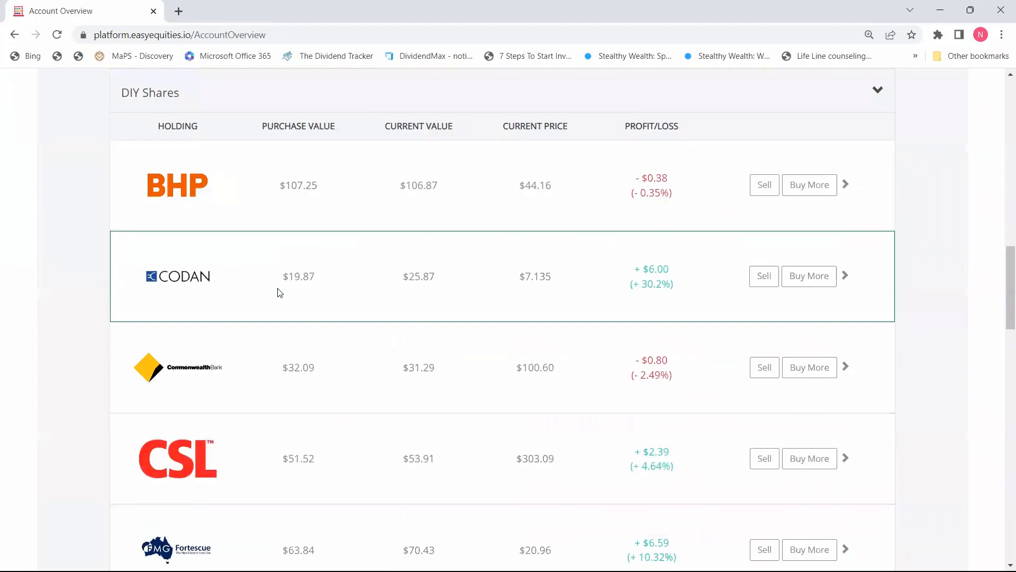
scroll(279, 293, down, 3)
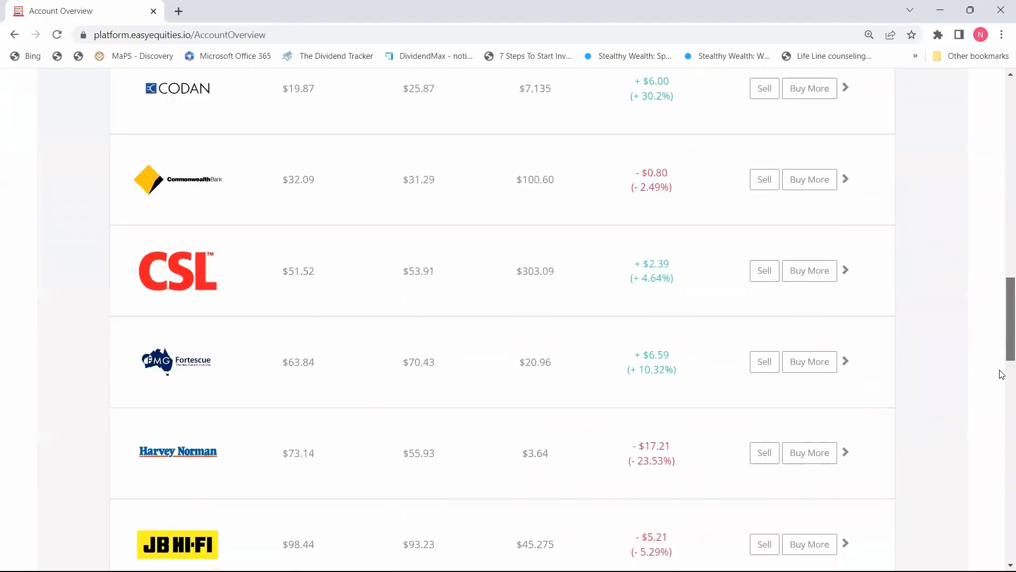
scroll(1002, 374, down, 15)
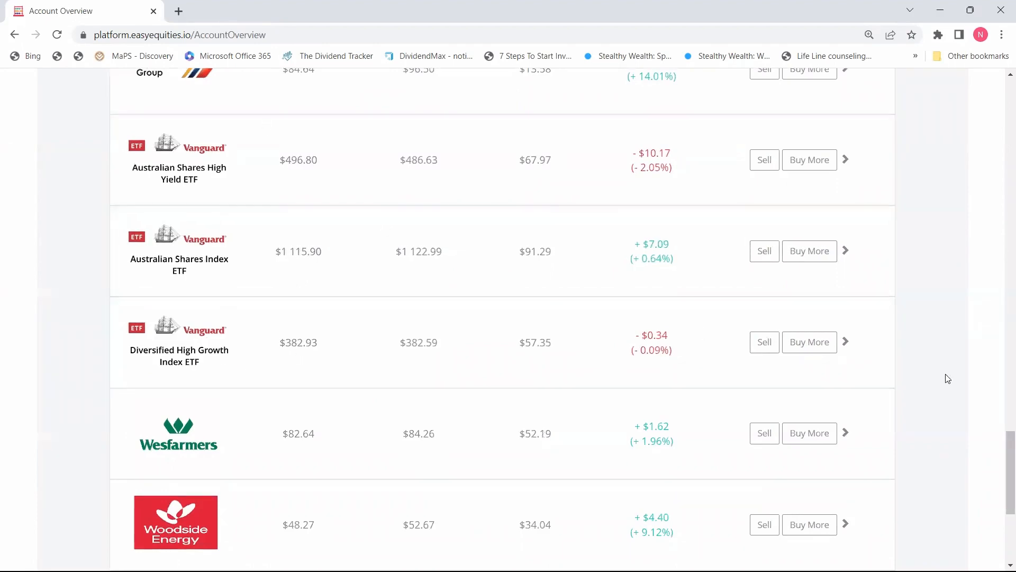
drag(1000, 470, 1002, 262)
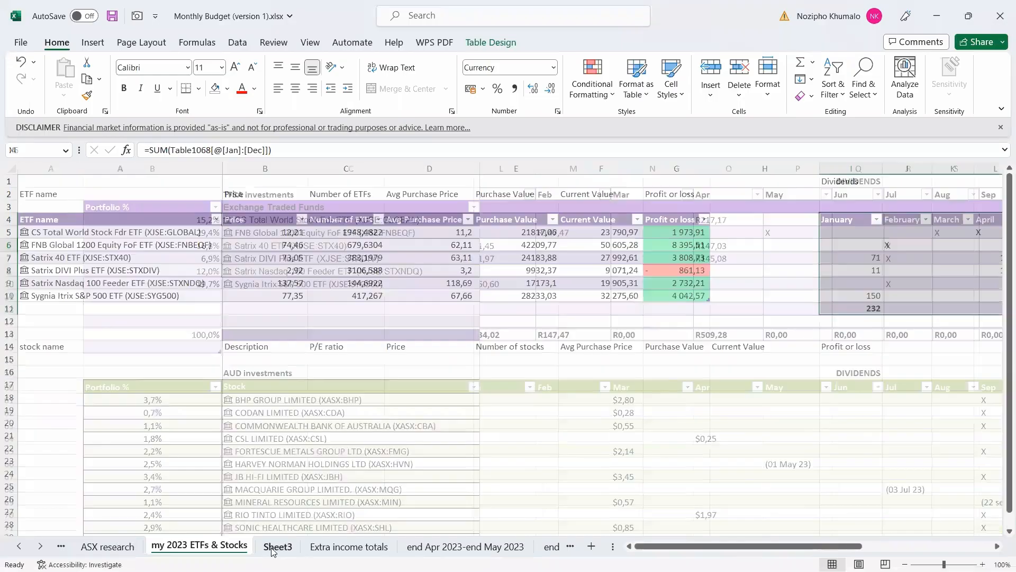
On Sheet3, enter BHP in A15 and link it as stock BHP GROUP LIMITED (XASX:BHP).
click(271, 548)
click(84, 362)
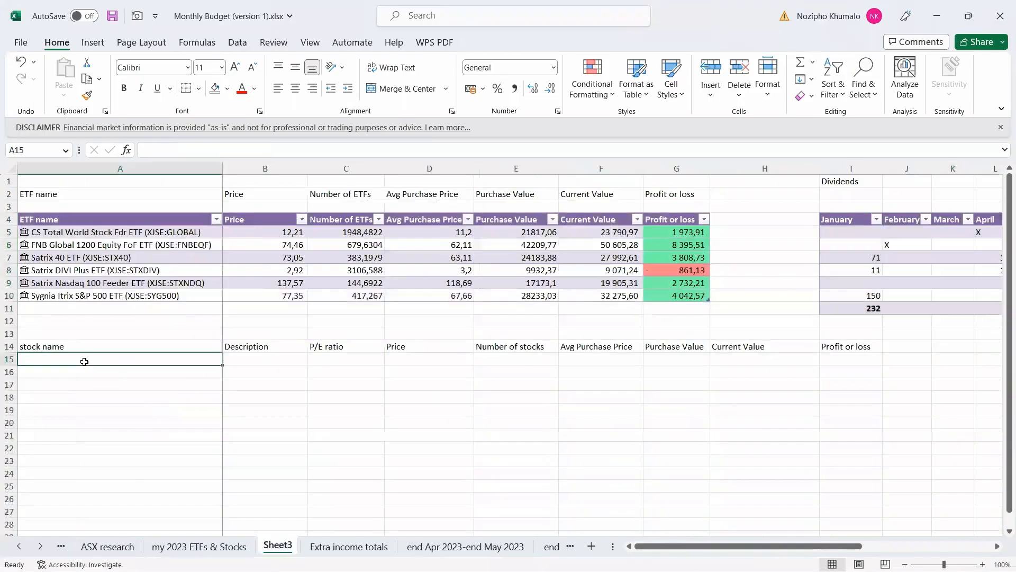
text(BHP)
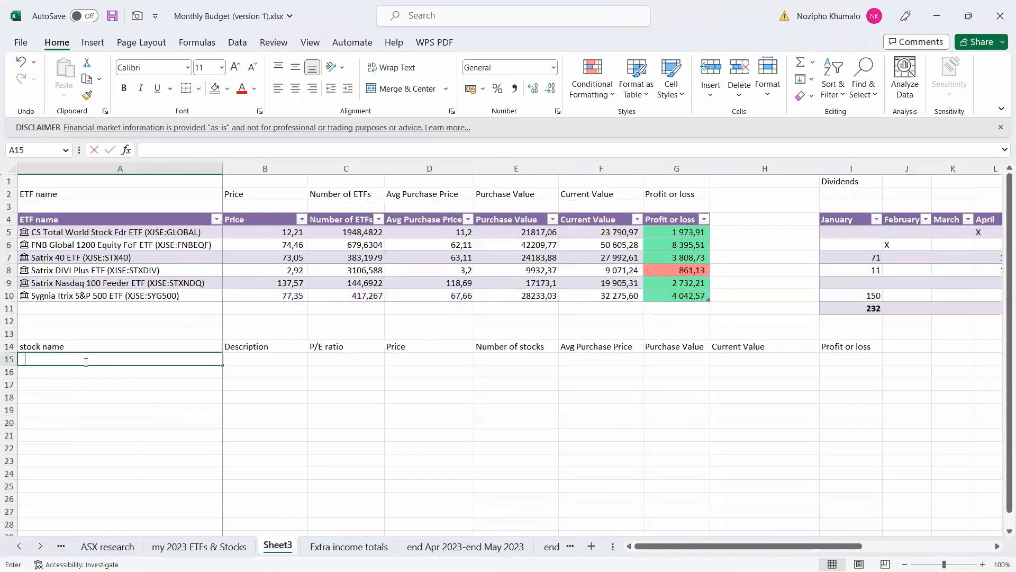
key(Return)
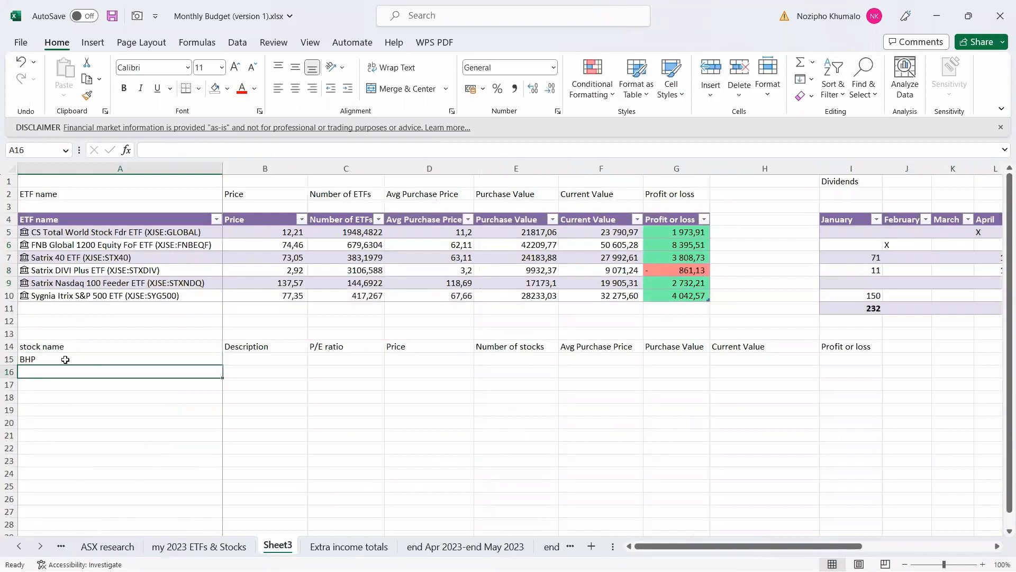
click(68, 358)
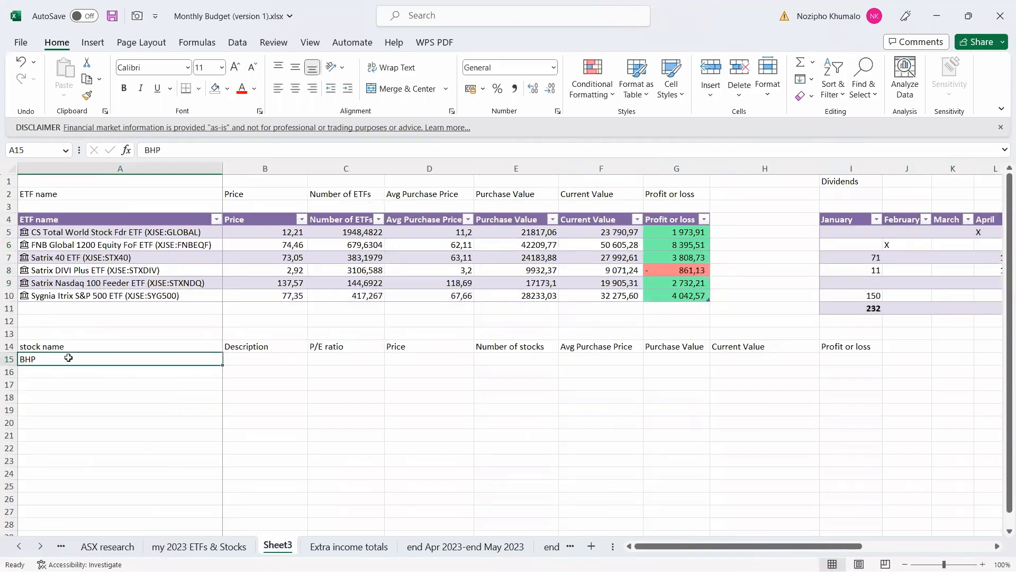
click(238, 42)
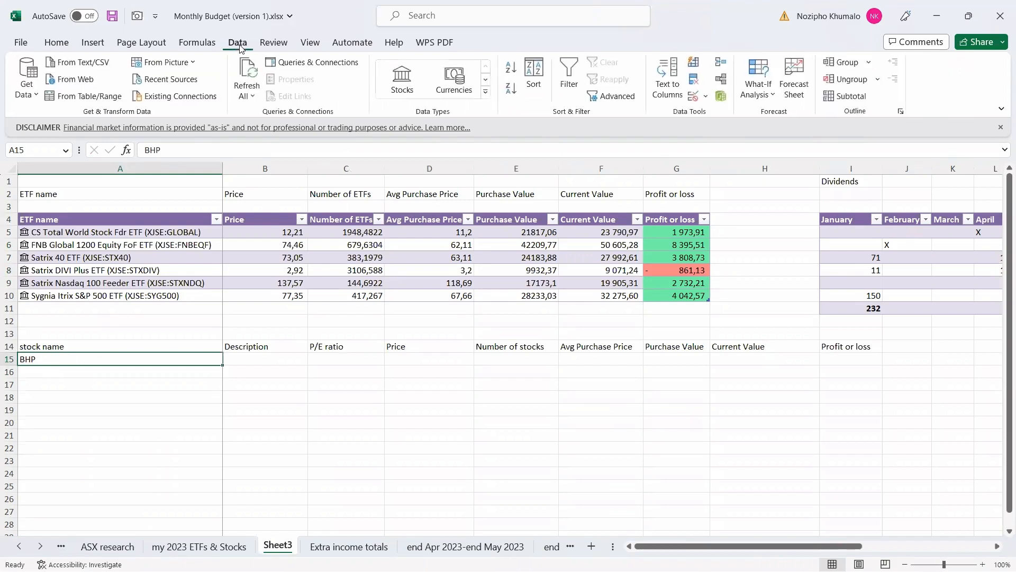
click(402, 79)
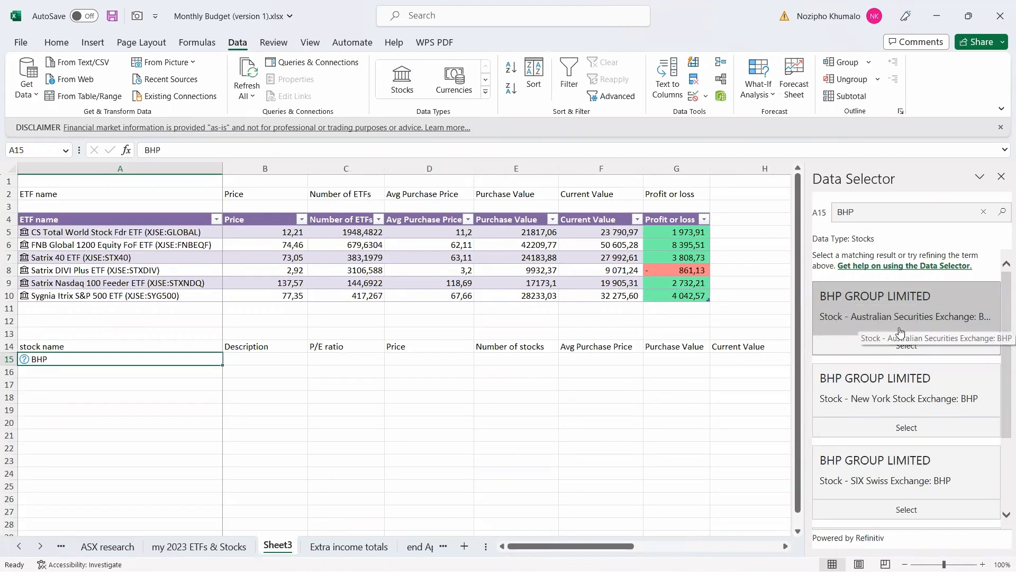
click(906, 344)
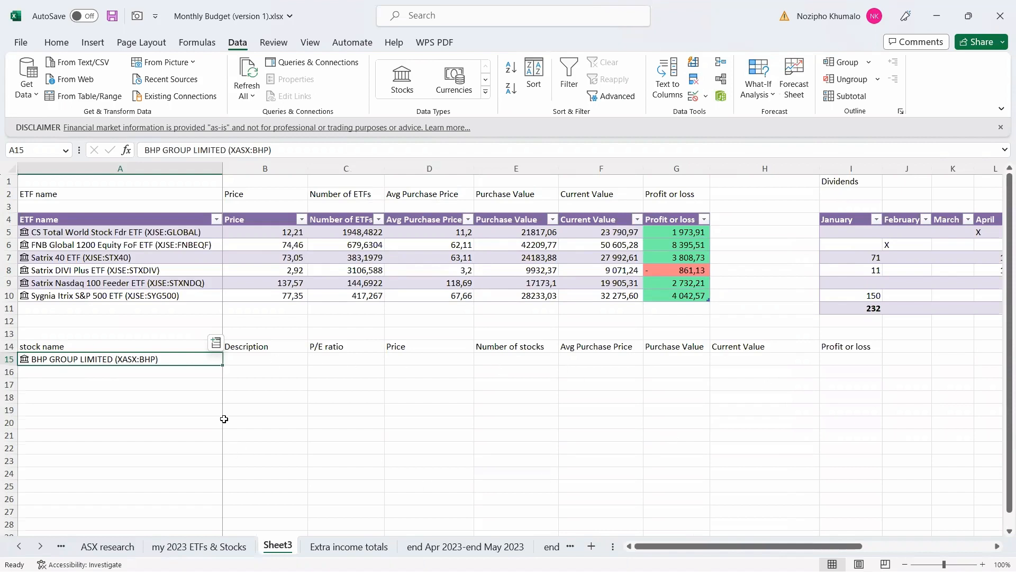
Insert BHP's Description field from the linked stock data into B15.
click(219, 345)
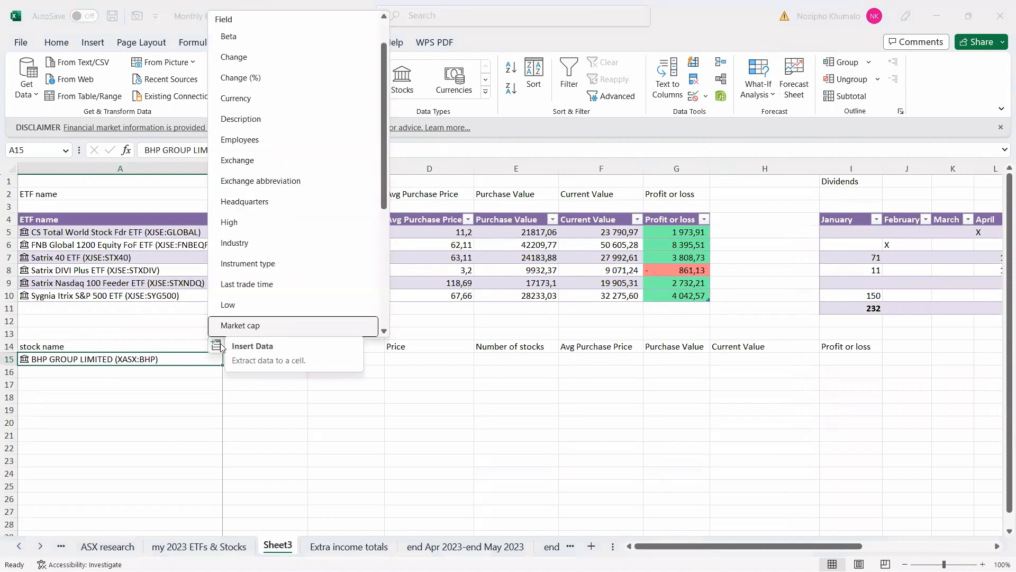
click(239, 119)
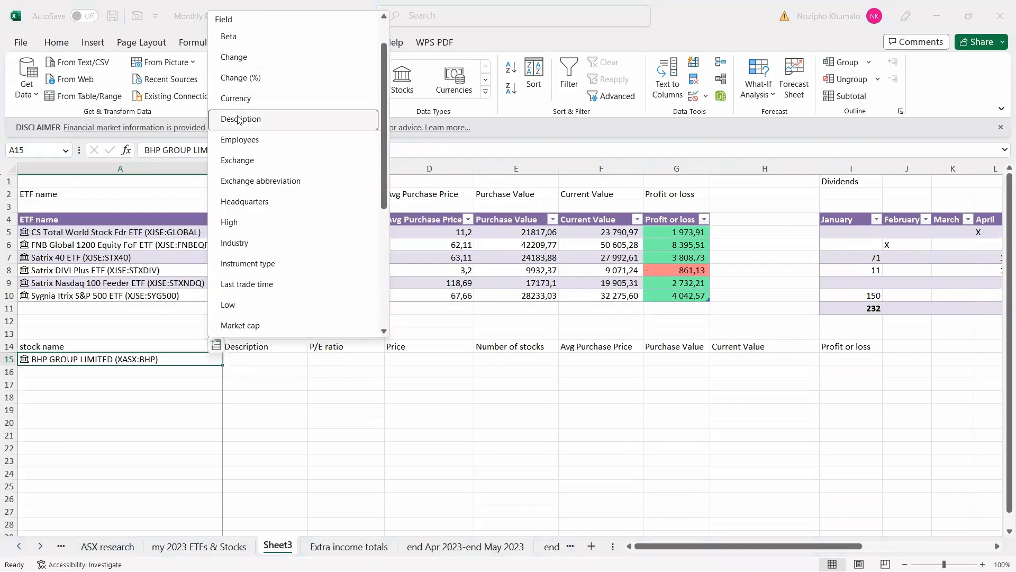
click(239, 119)
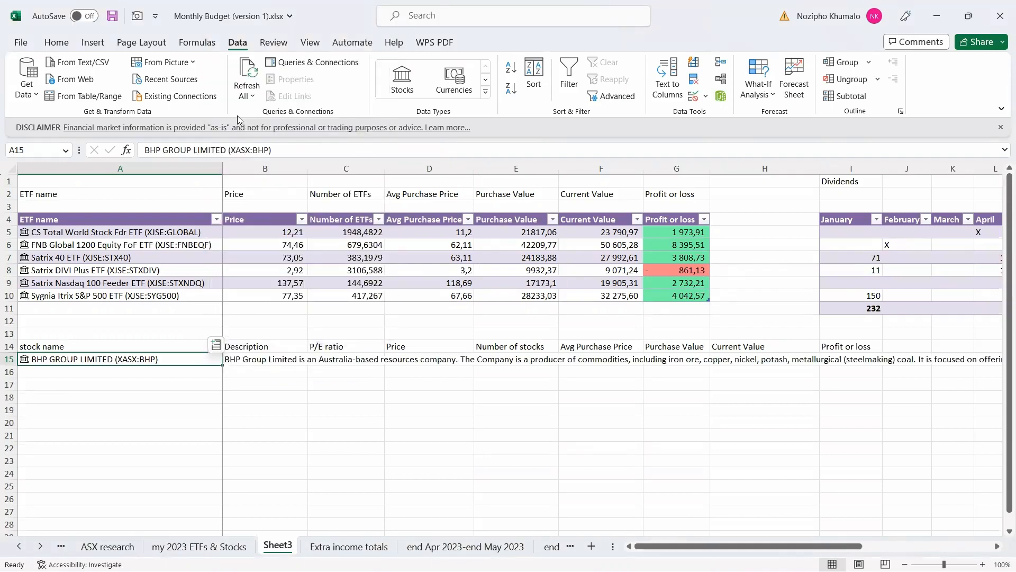
click(339, 359)
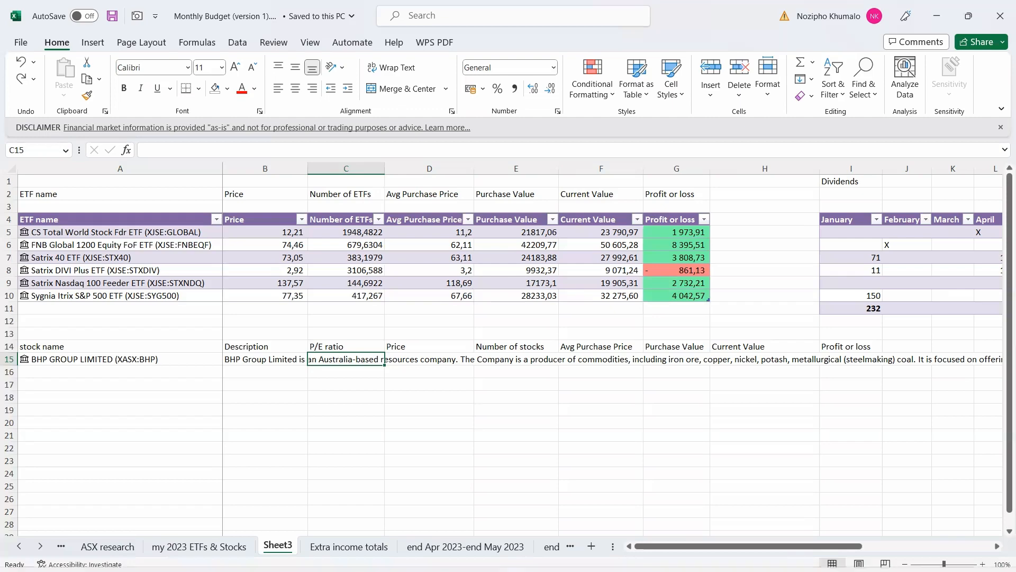
Expand the BHP holding in EasyEquities and open its Yahoo Finance quote page.
click(371, 555)
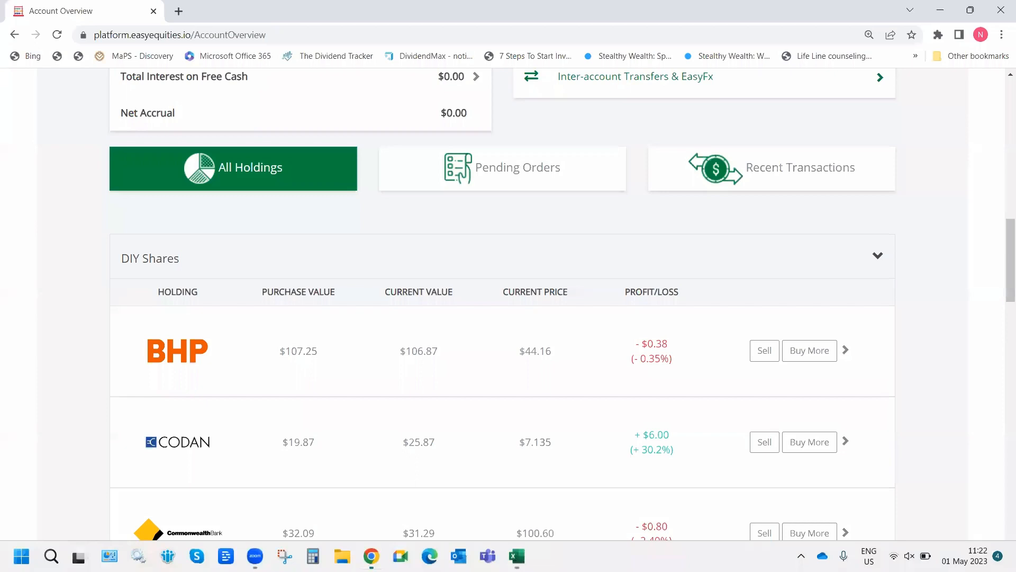
click(234, 351)
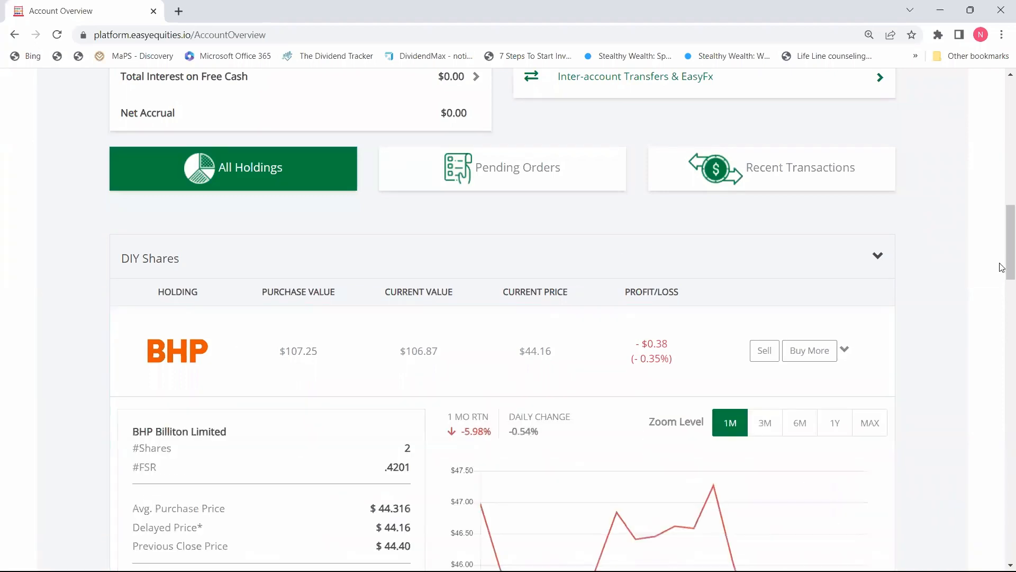
drag(1010, 265, 1010, 319)
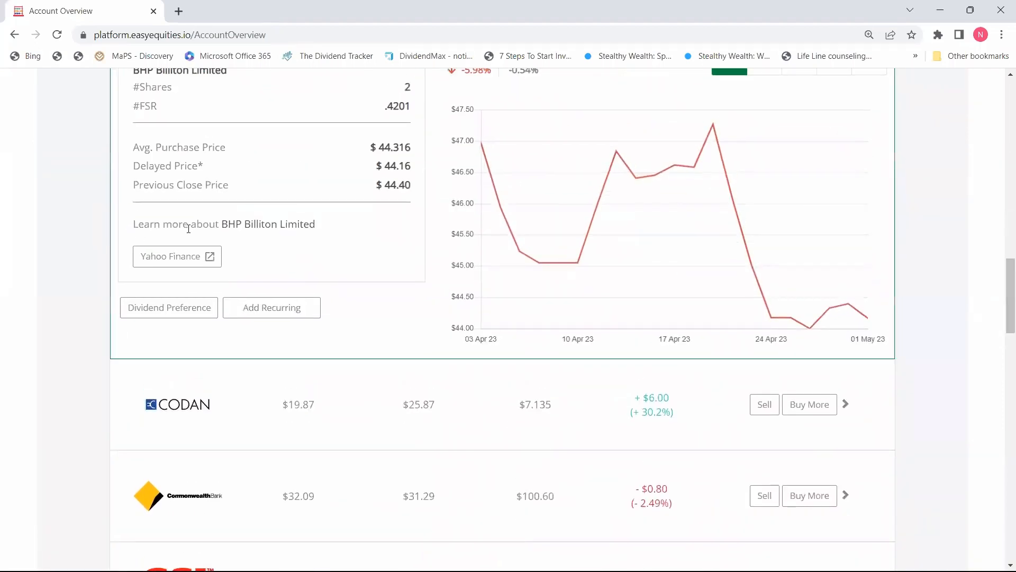
click(169, 259)
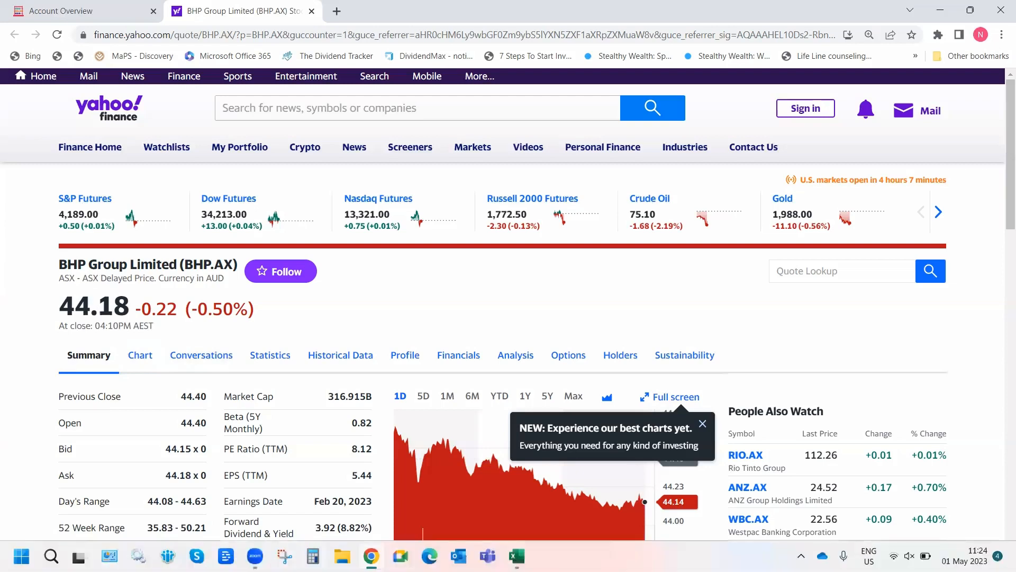
click(313, 556)
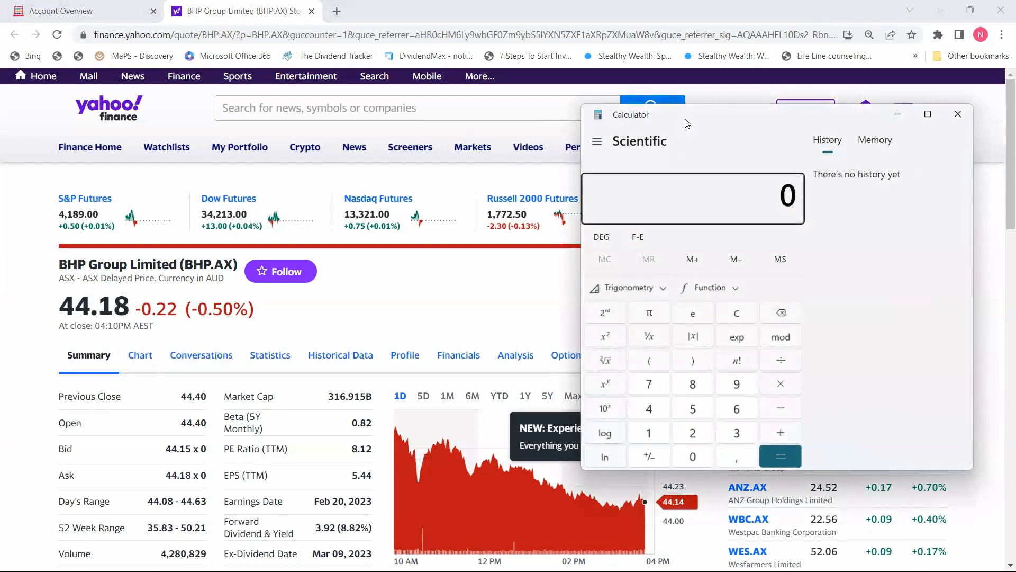
double_click(650, 414)
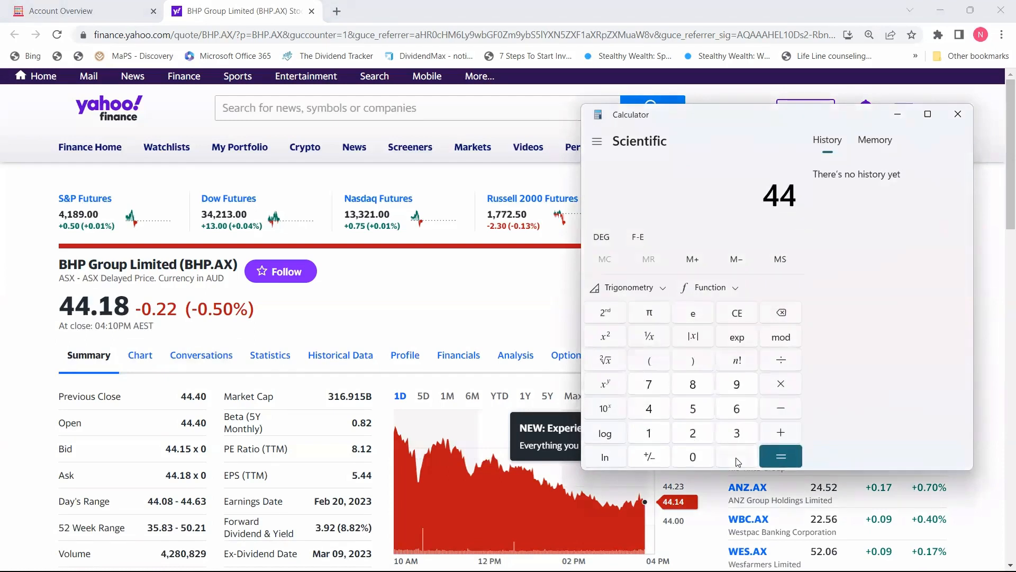
click(737, 458)
click(650, 434)
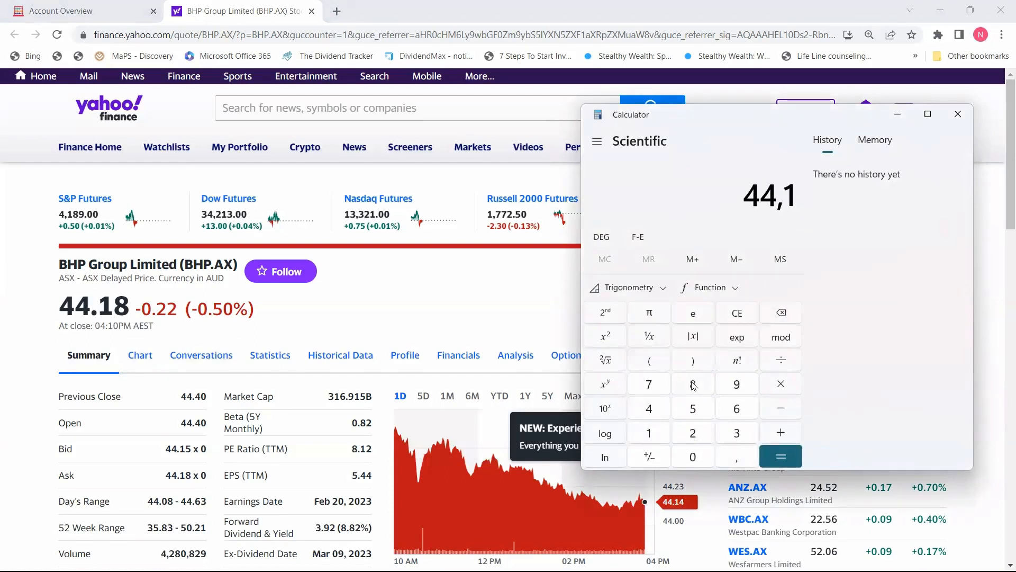
click(693, 385)
click(781, 361)
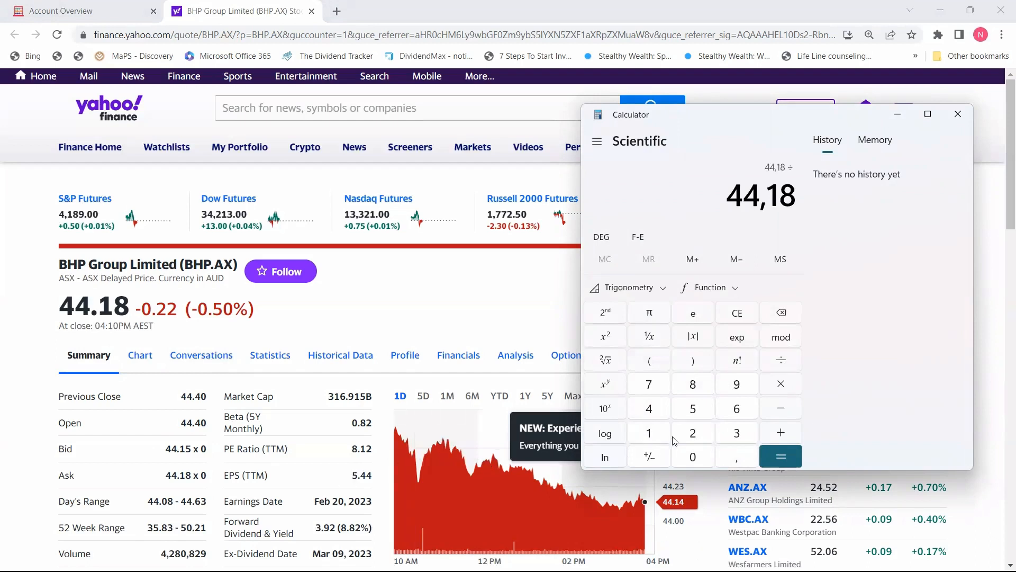
click(699, 408)
click(735, 461)
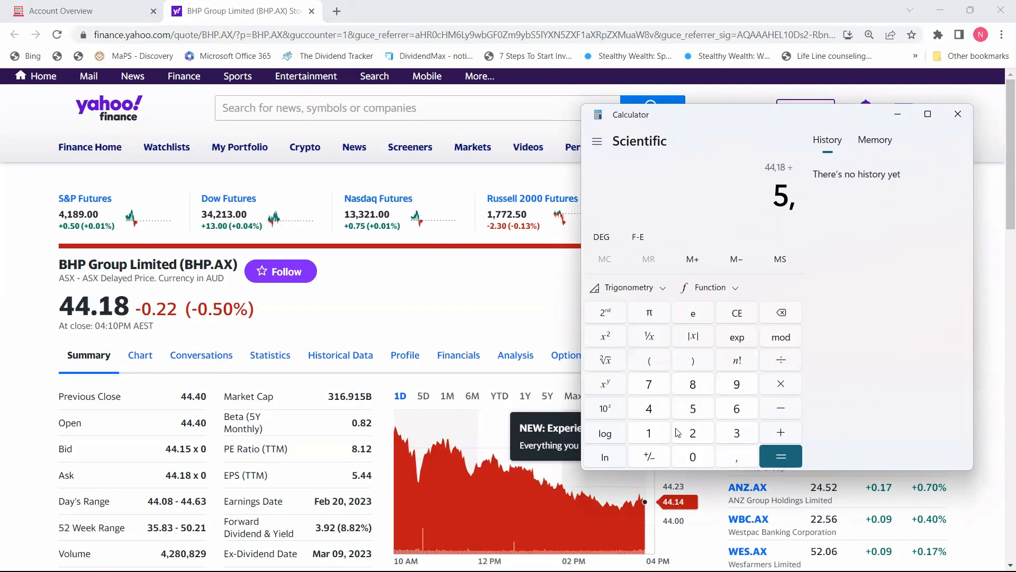
click(650, 410)
click(650, 410)
click(781, 457)
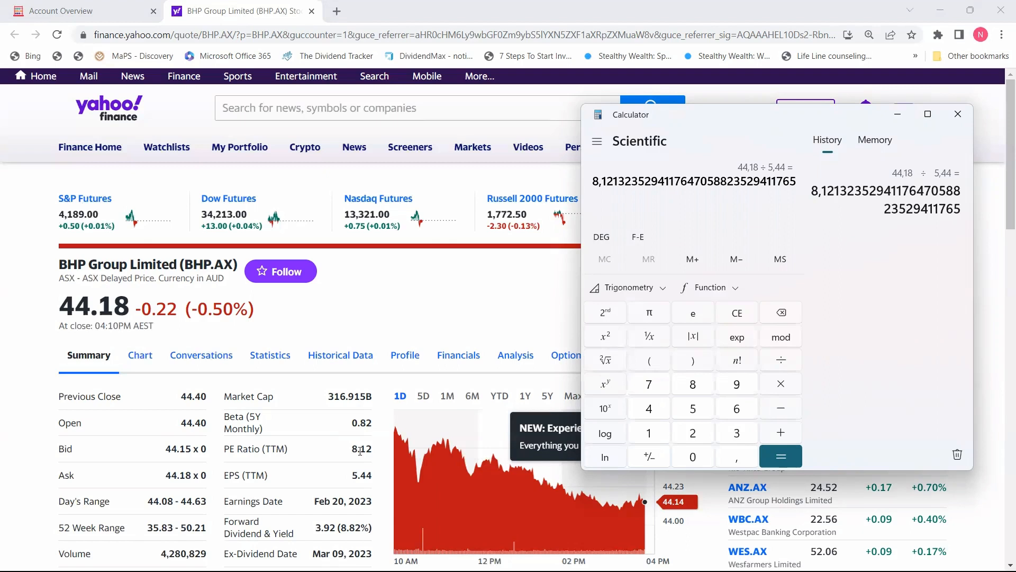
click(359, 479)
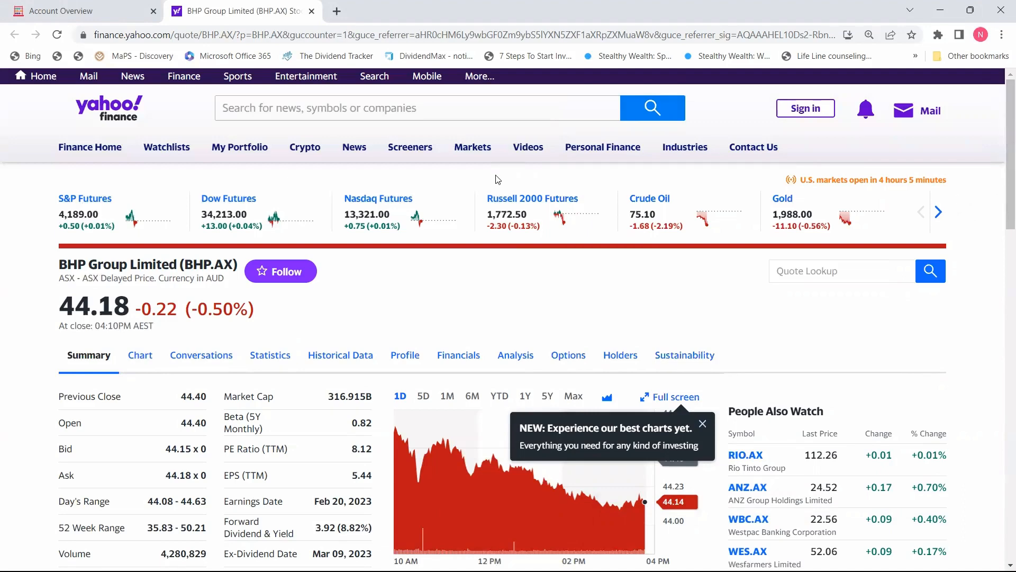
From EasyEquities' INVEST NOW share list, open Cochlear Limited and follow its Yahoo Finance link.
key(ctrl+shift+Tab)
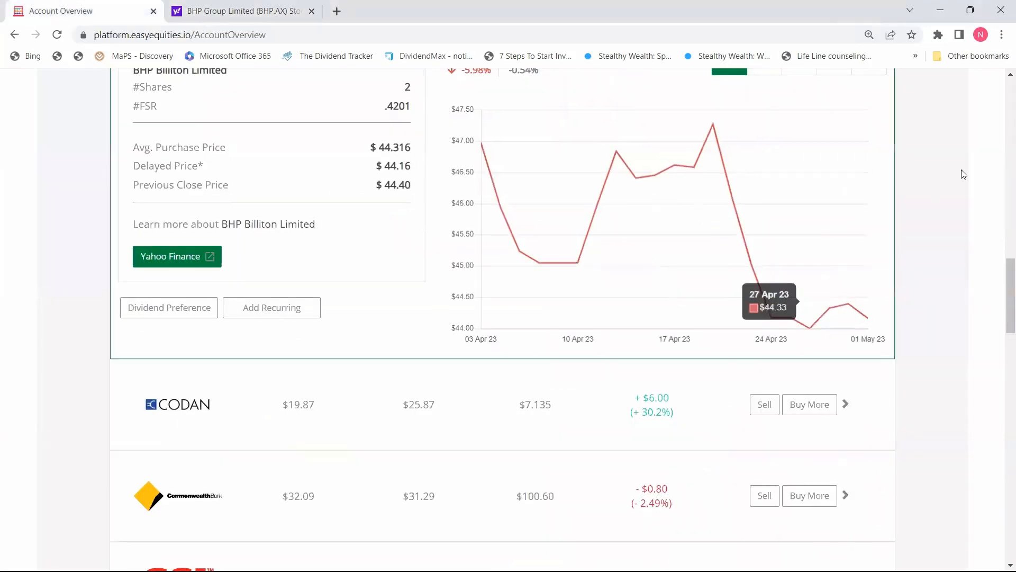
drag(1010, 286, 1010, 106)
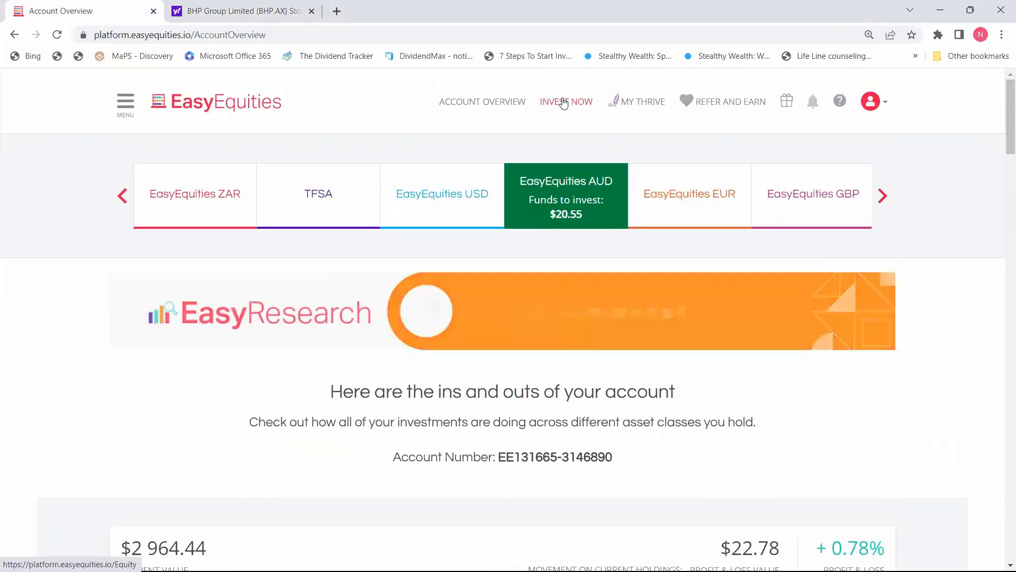
click(564, 102)
scroll(1002, 344, down, 10)
scroll(1002, 345, down, 2)
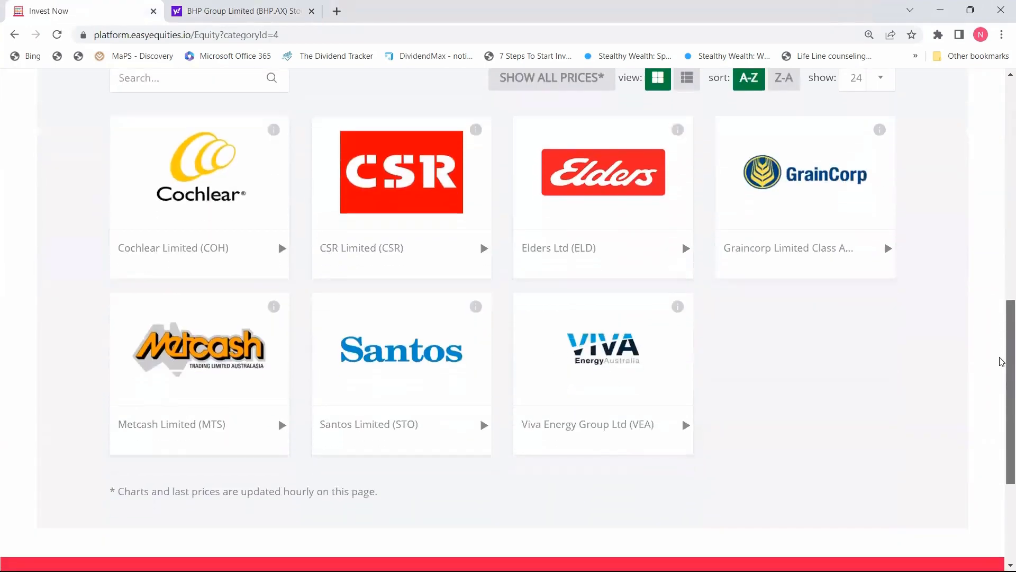
scroll(1002, 362, up, 1)
click(156, 267)
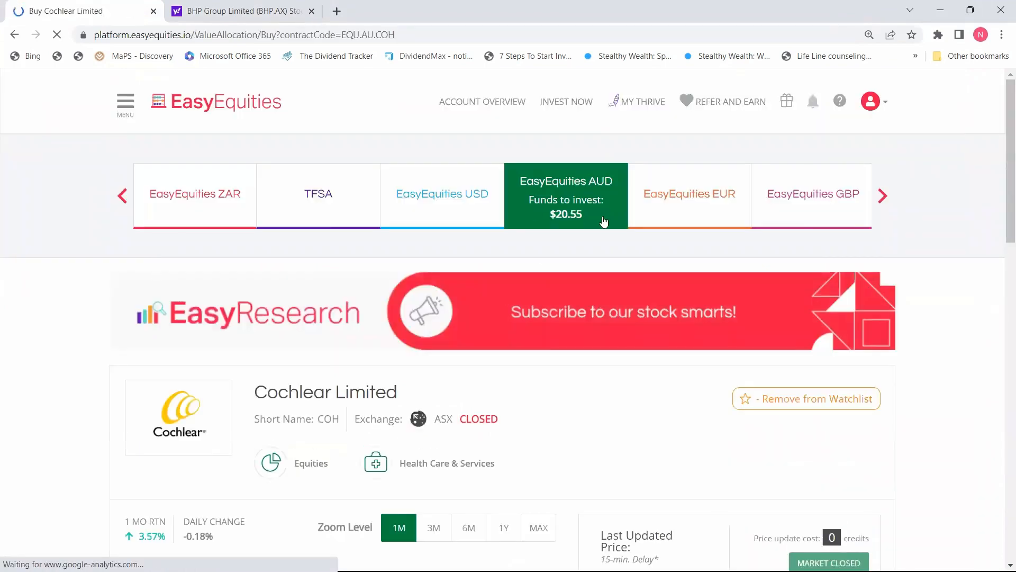
scroll(1001, 290, down, 9)
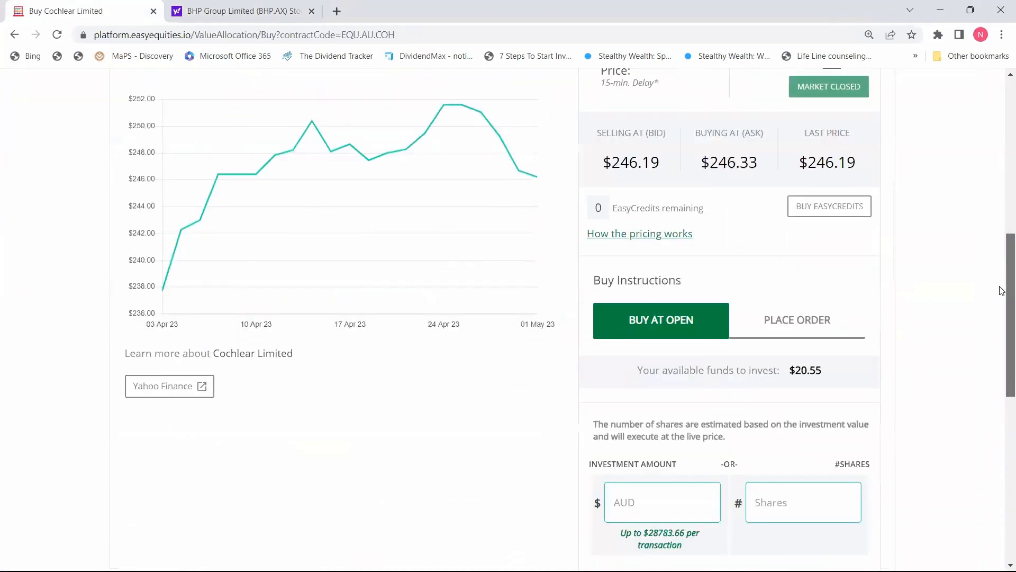
click(169, 391)
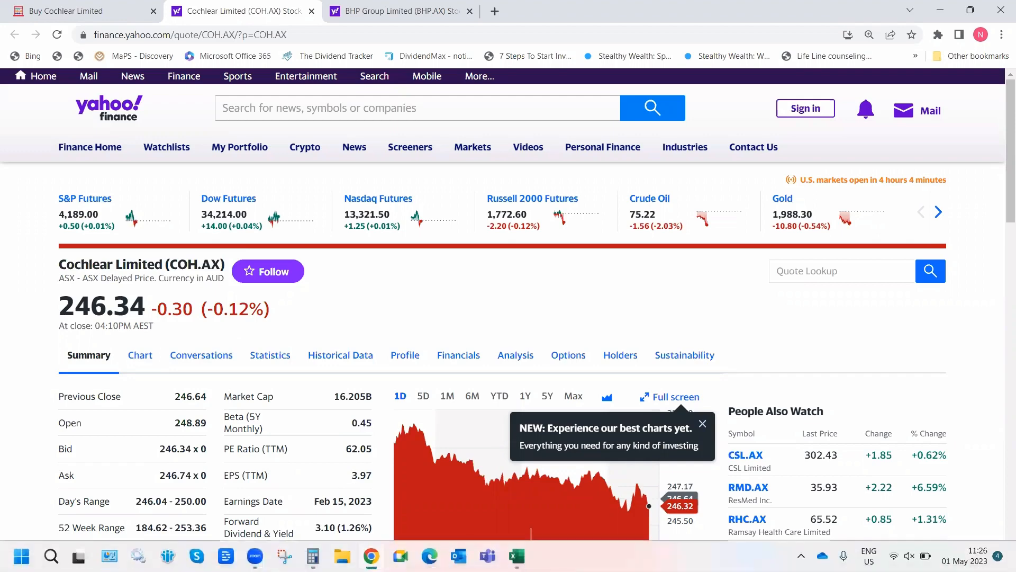
Enter Cochlear's price 246,34 in the Calculator.
click(168, 560)
click(700, 439)
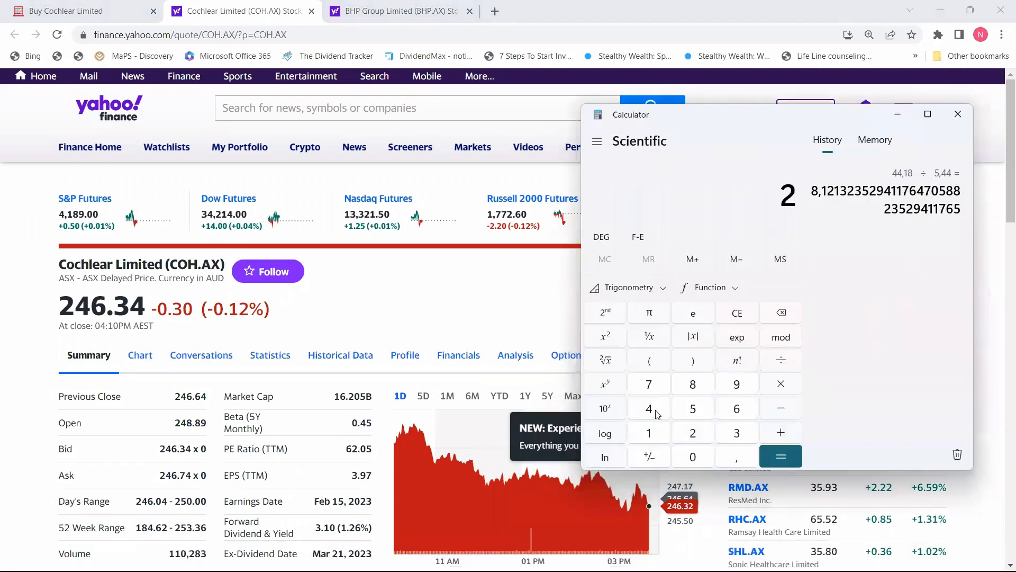
click(658, 414)
click(746, 413)
click(741, 458)
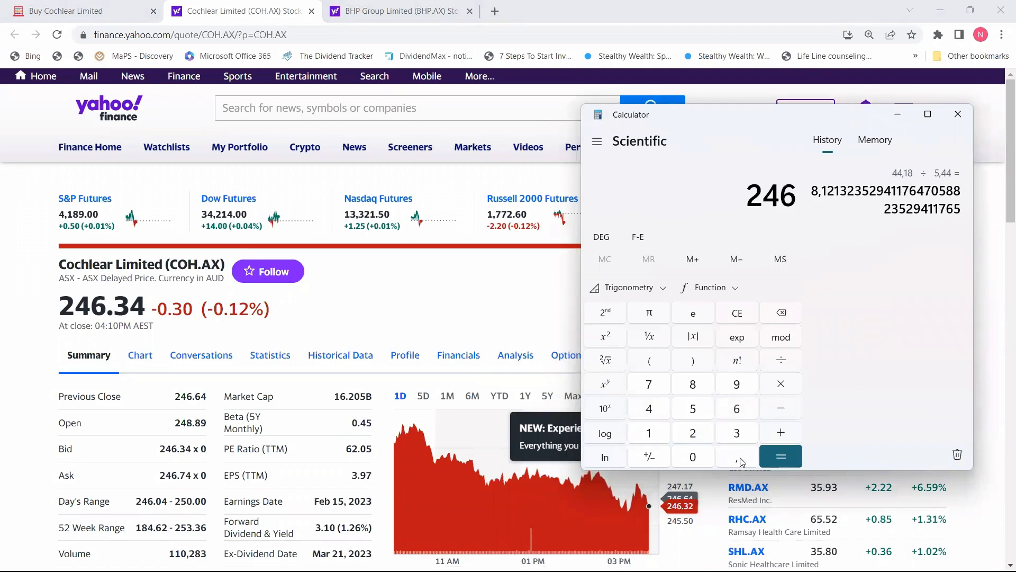
click(738, 435)
click(659, 407)
Divide it by the EPS 3,97 to get about 62,05, then return to Excel.
click(790, 359)
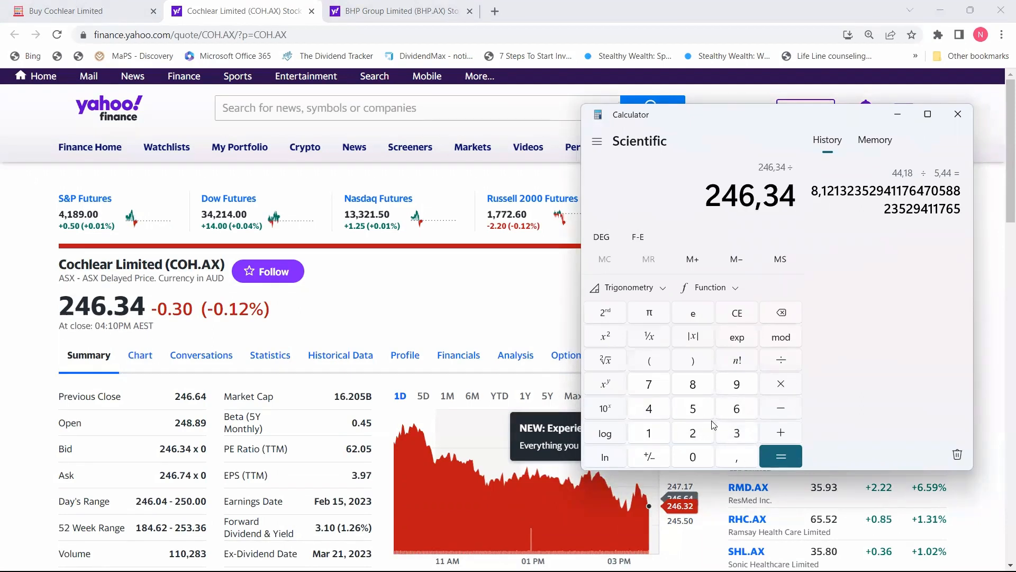
click(741, 437)
click(741, 462)
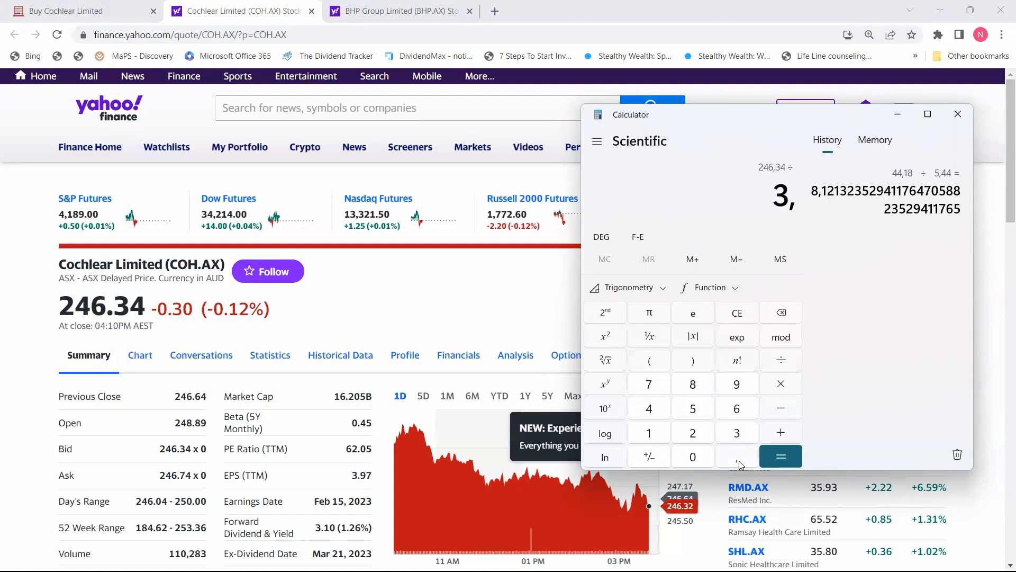
click(741, 383)
click(652, 383)
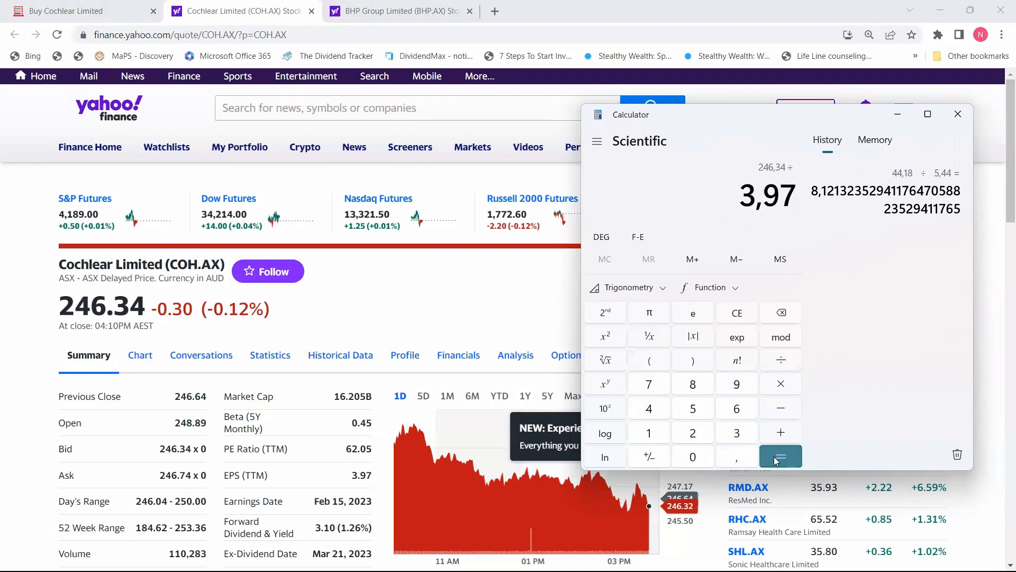
click(780, 456)
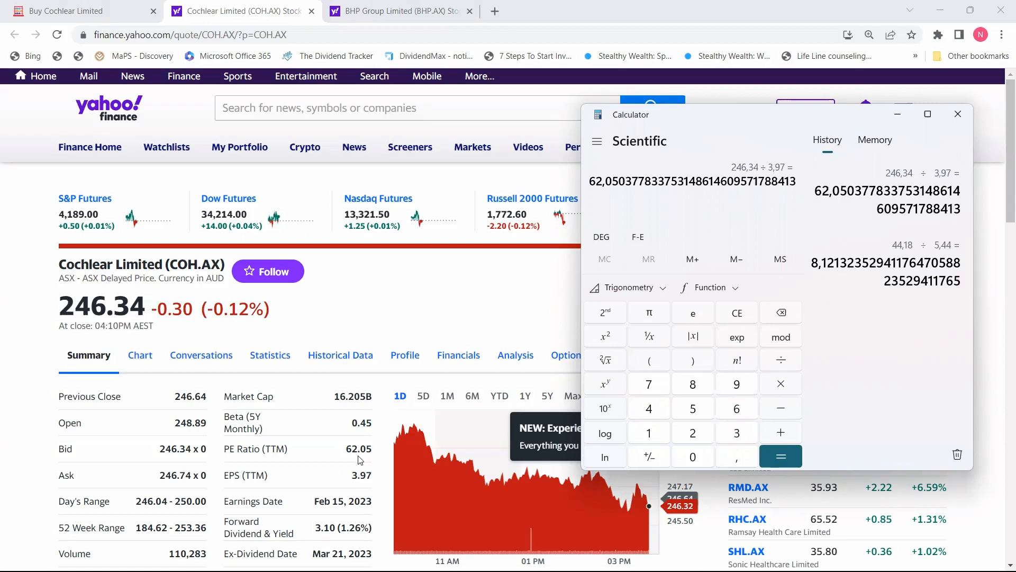
key(alt+Tab)
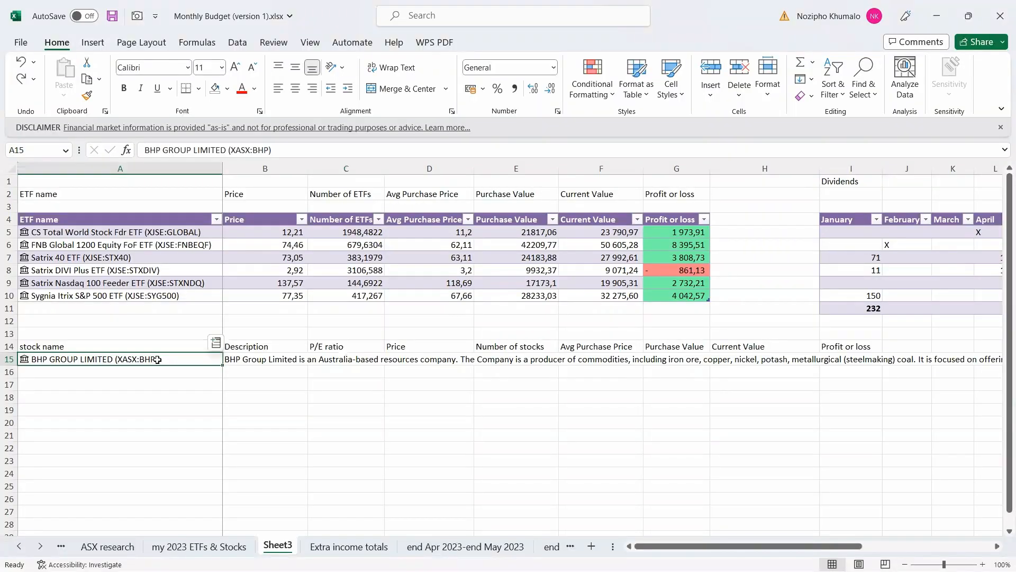
Insert BHP's P/E ratio (5,25) from the linked stock data and compare it with BHP's quote page.
click(216, 343)
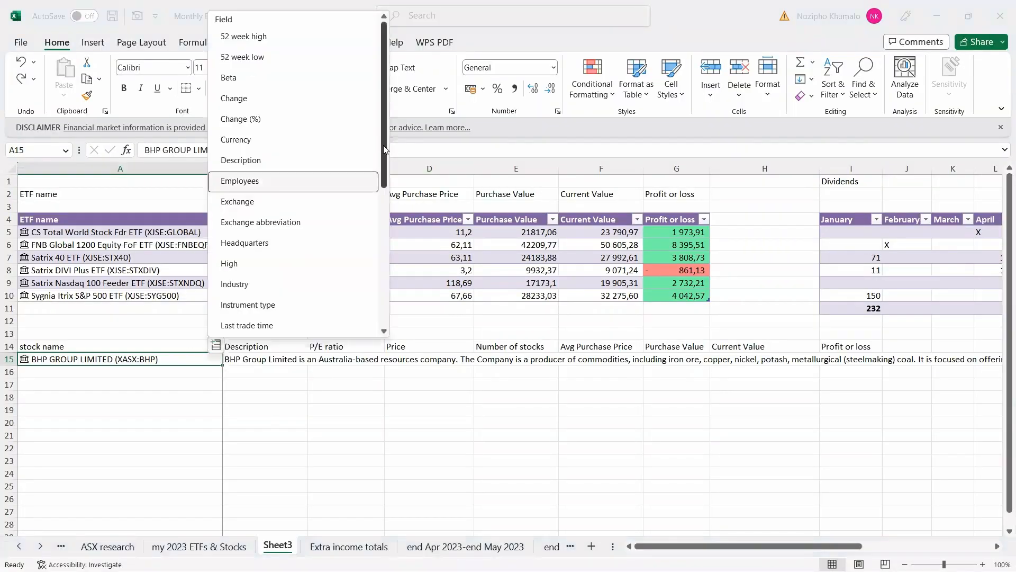
scroll(229, 230, down, 3)
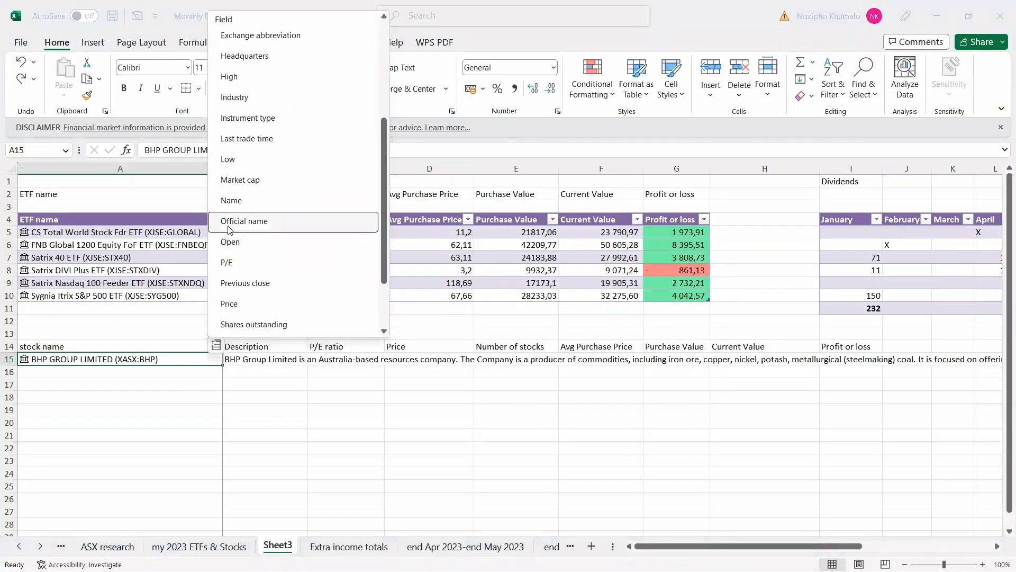
click(234, 262)
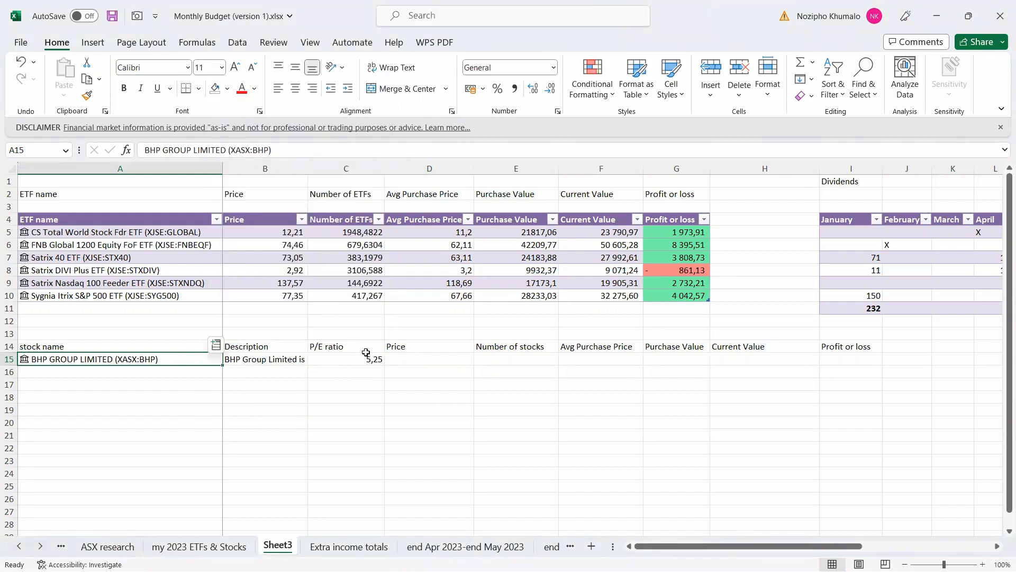
mouse_move(438, 571)
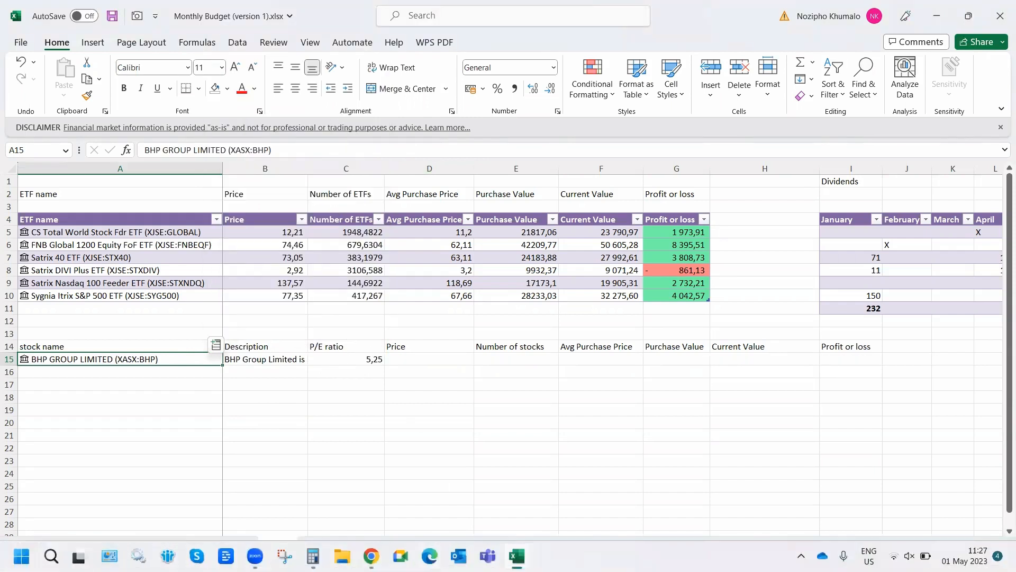
click(371, 556)
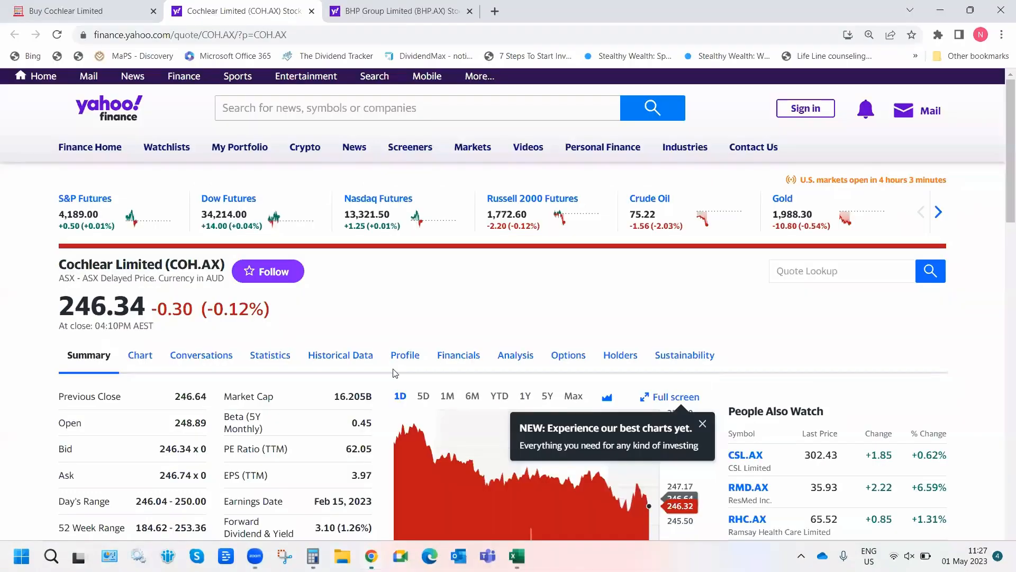
click(392, 8)
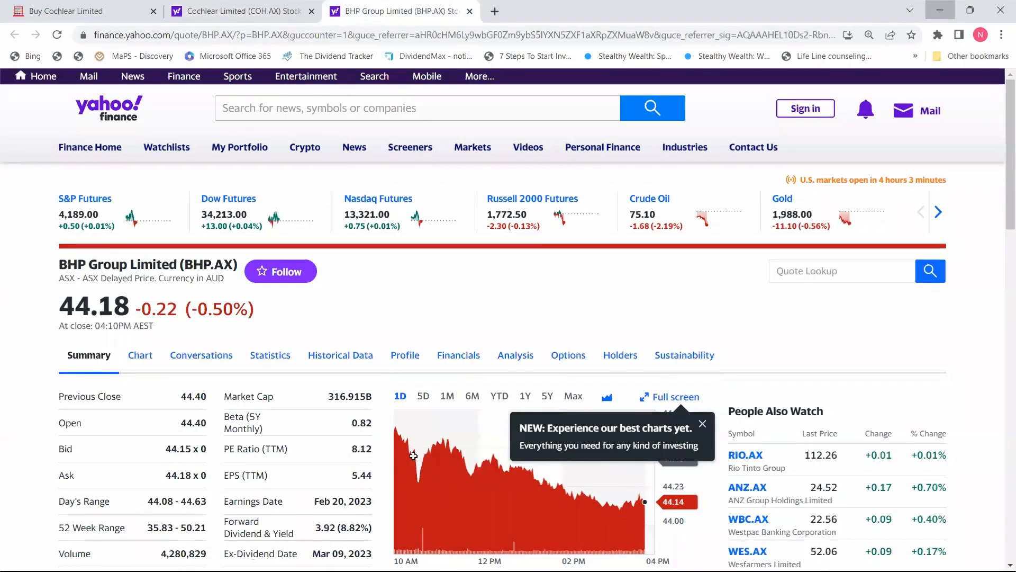
key(alt+Tab)
Fill D15 with BHP's current Price, $ 44,18, from the stock data fields.
click(418, 357)
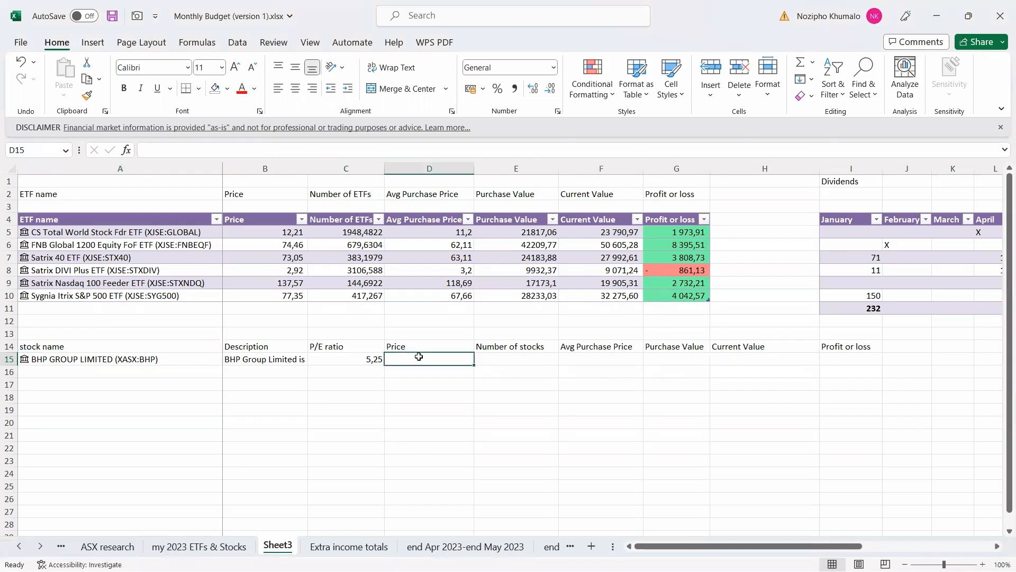
click(158, 358)
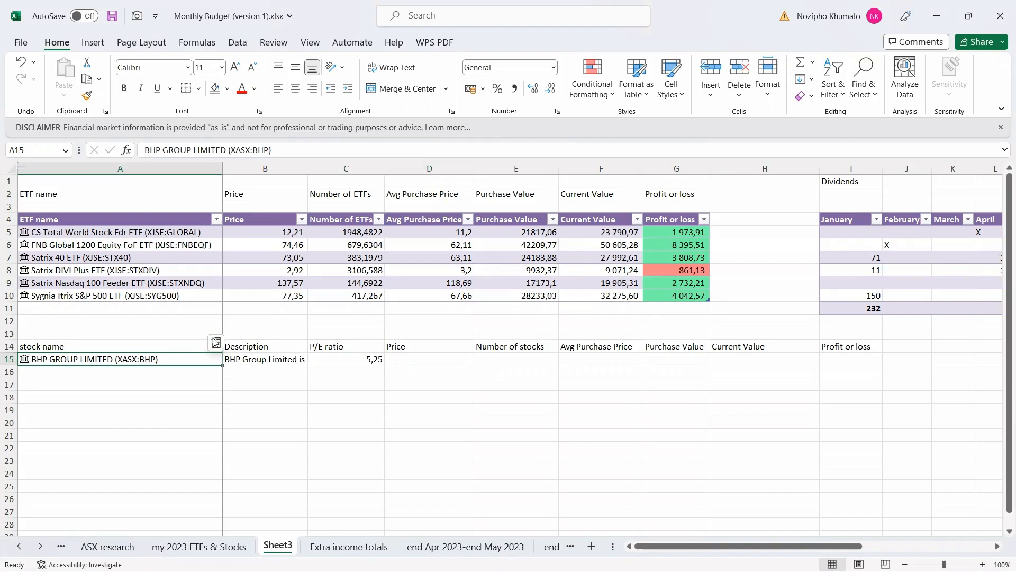
click(216, 343)
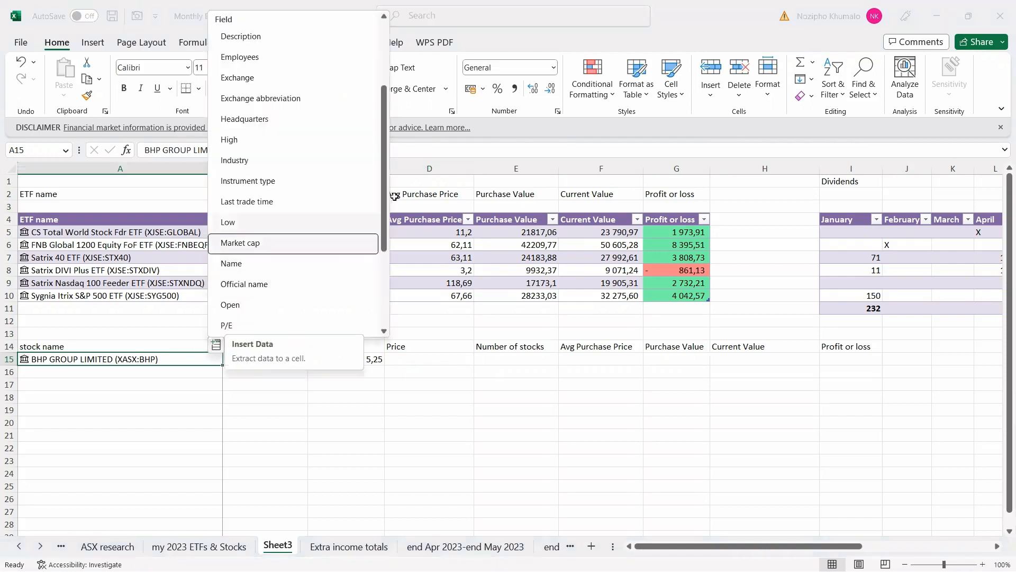
scroll(261, 238, down, 4)
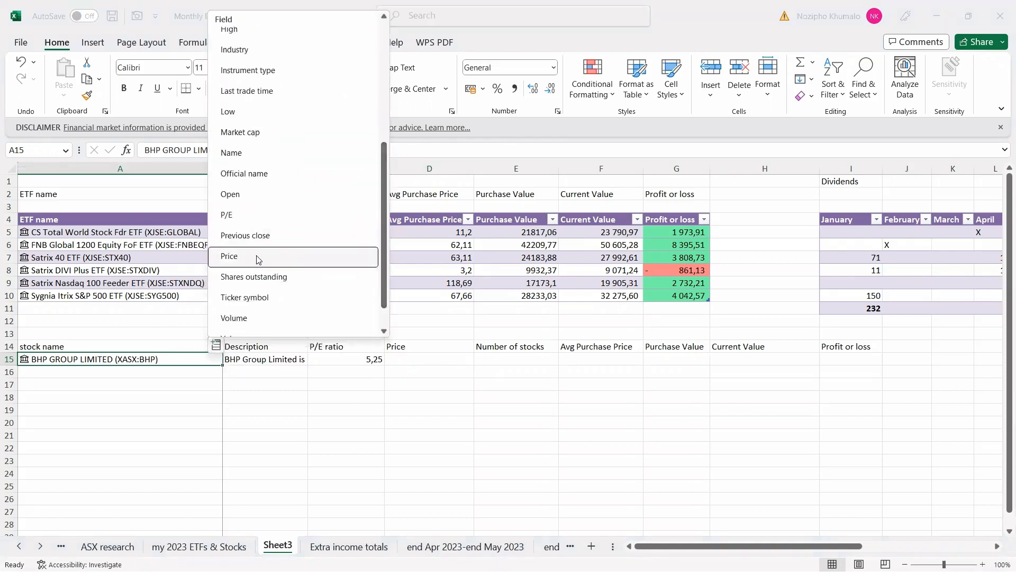
click(261, 256)
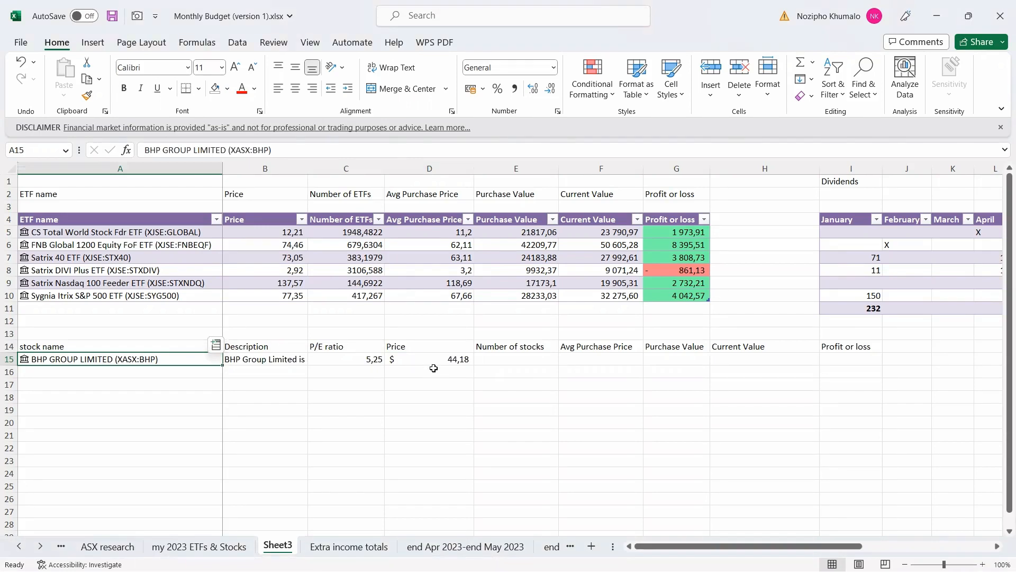
click(529, 360)
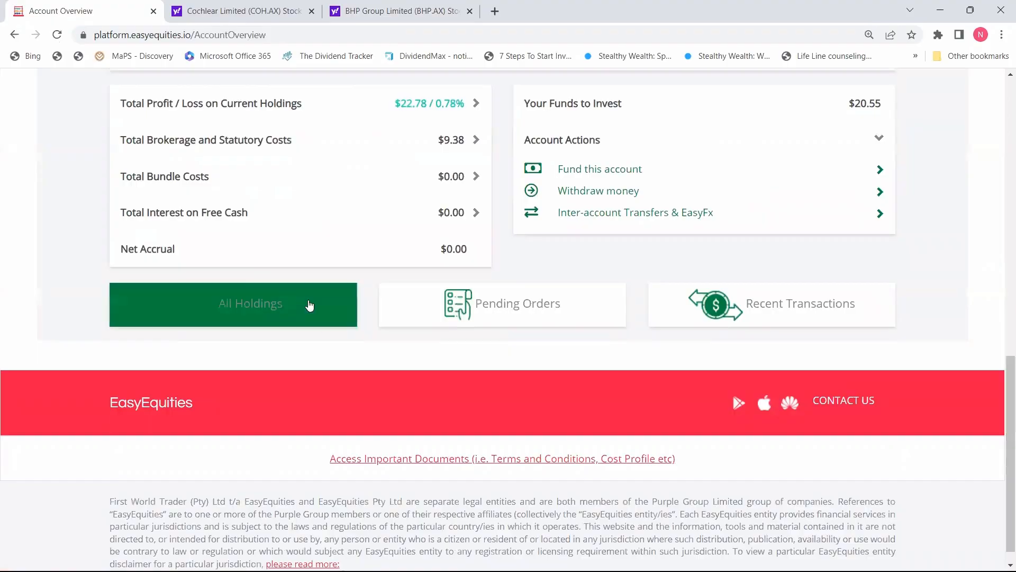
Check BHP's holding in EasyEquities and record 2,4201 as its number of stocks in E15.
click(309, 304)
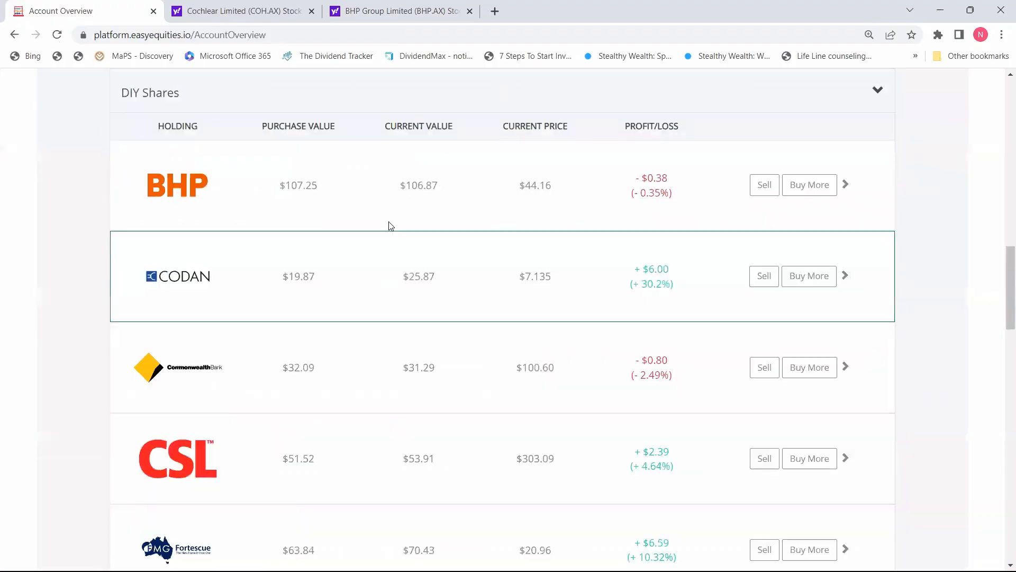
click(368, 213)
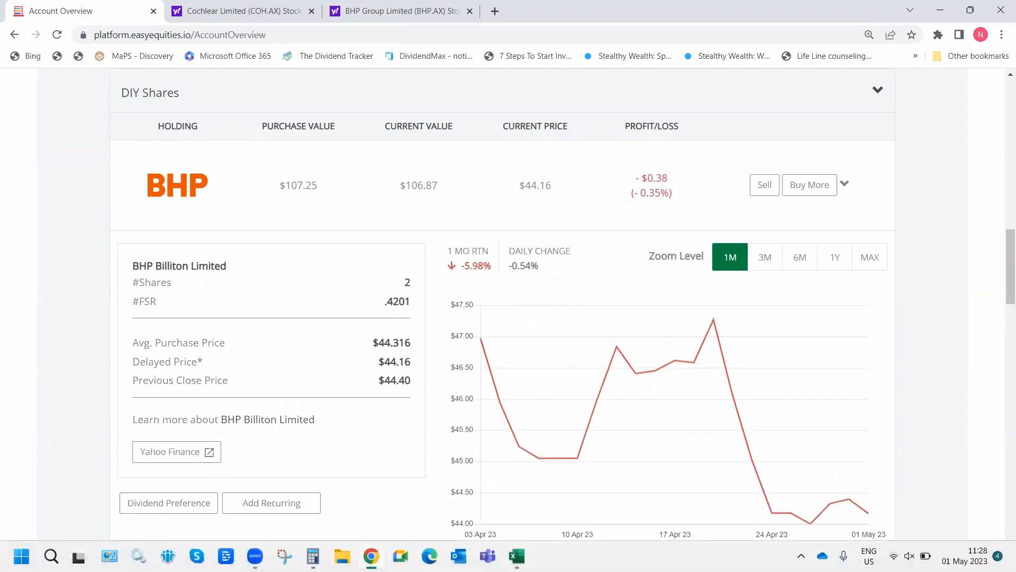
click(516, 556)
text(2,)
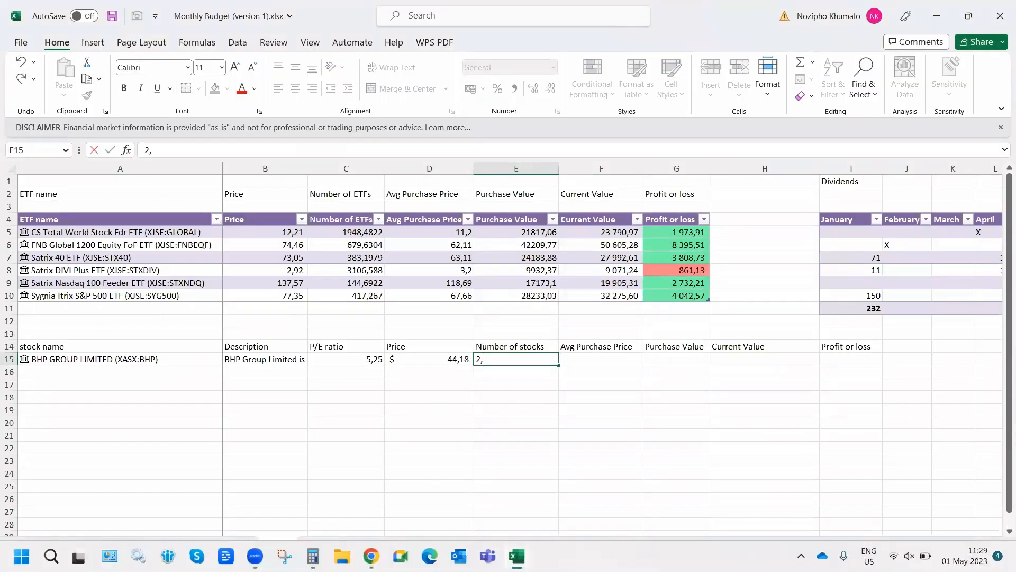
text(4201)
key(Tab)
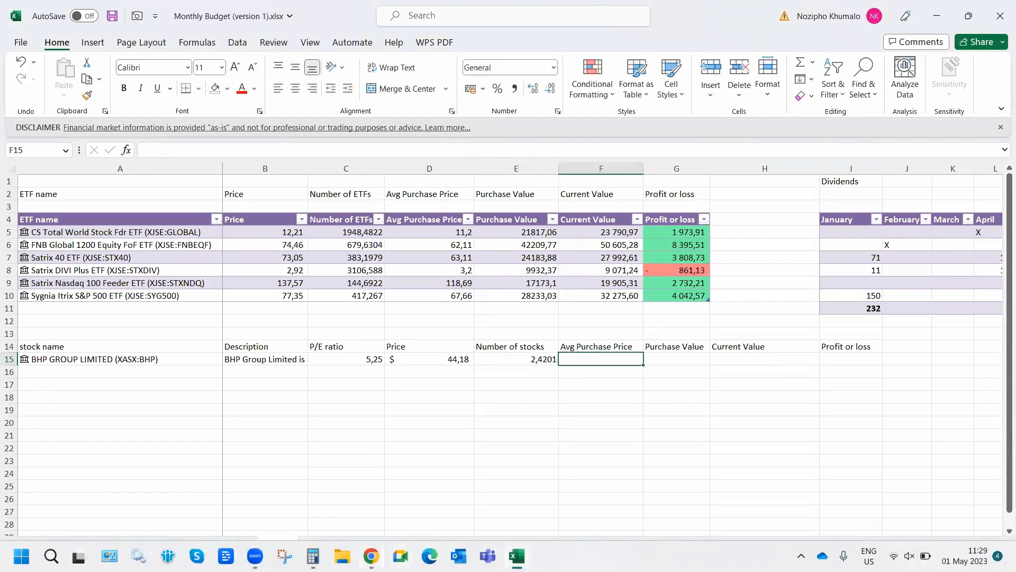
Record BHP's average purchase price as 44,316 in F15.
click(371, 555)
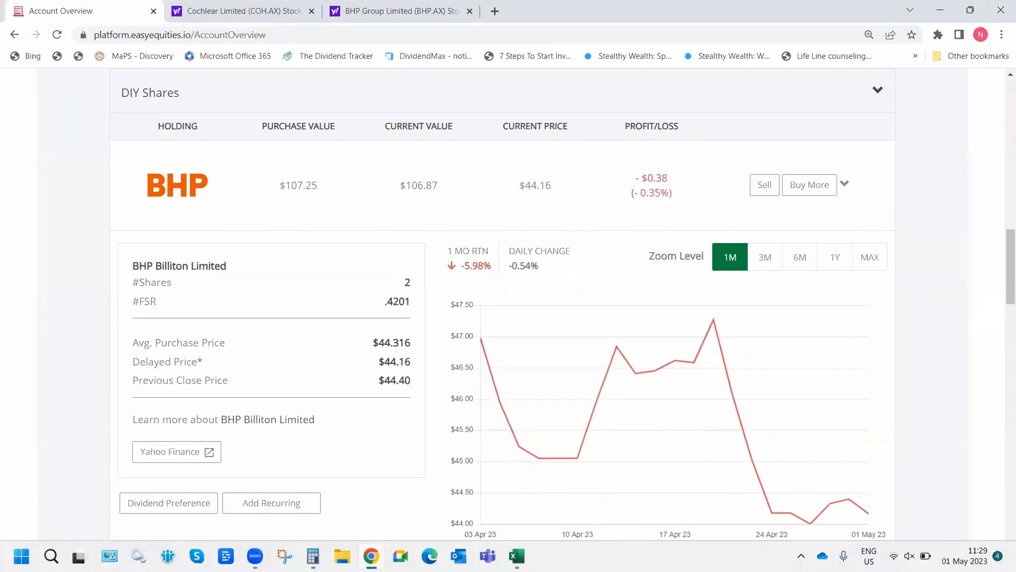
key(alt+Tab)
text(44)
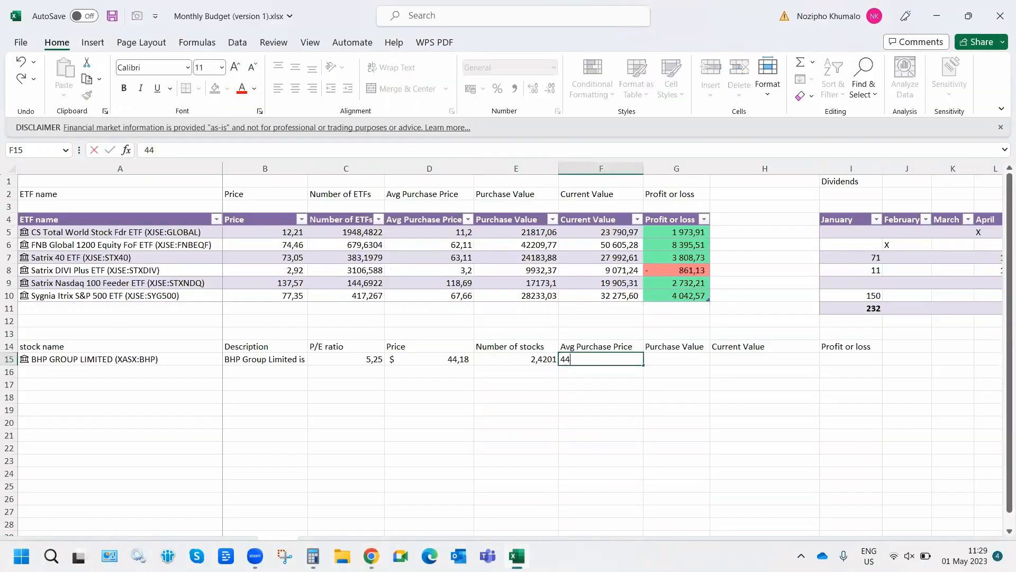
text(,316)
key(Tab)
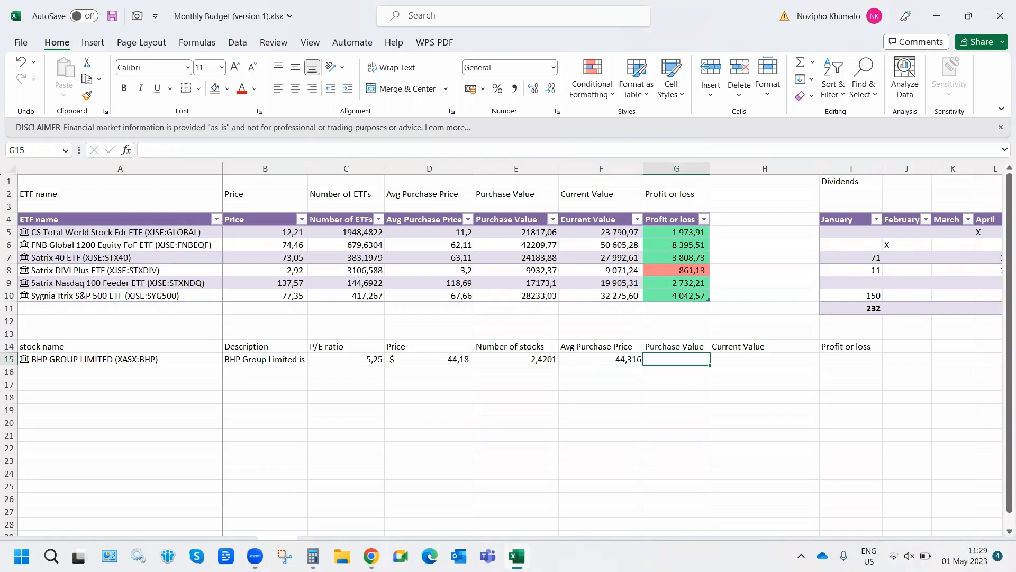
Enter =(E15*F15) in G15 for BHP's purchase value, 107,2491516, and check it in EasyEquities.
text(=()
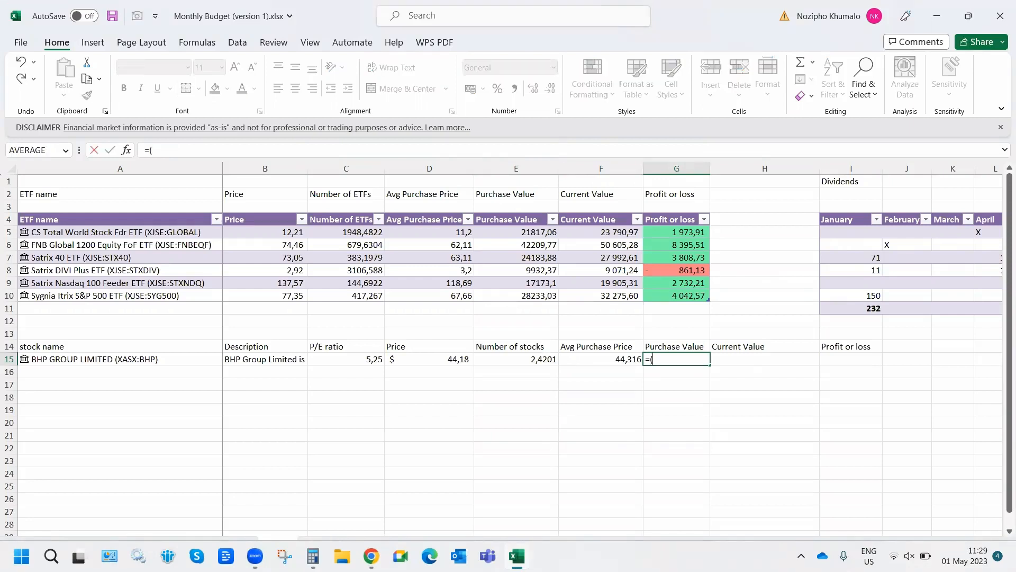
click(509, 357)
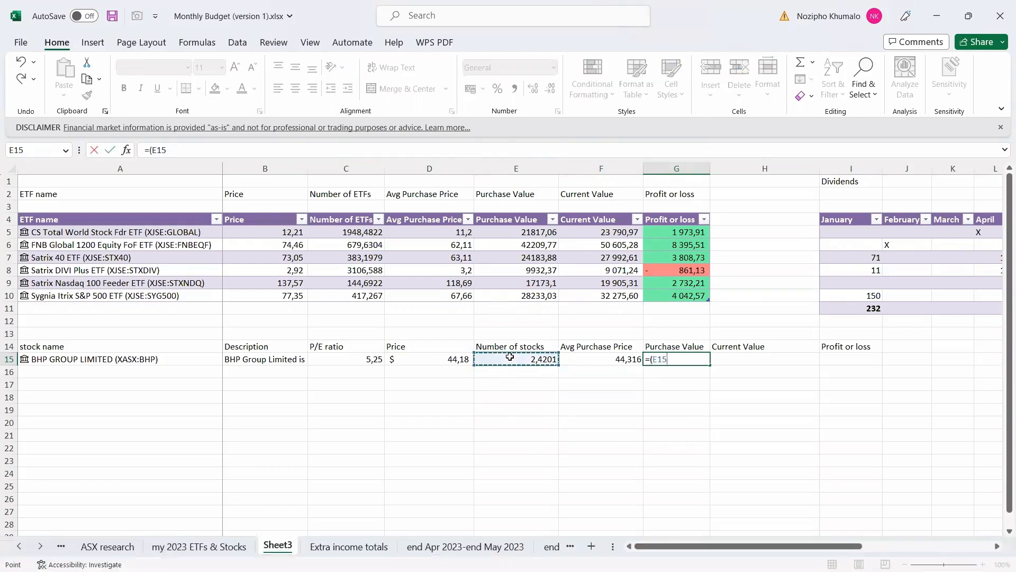
text(*)
click(609, 357)
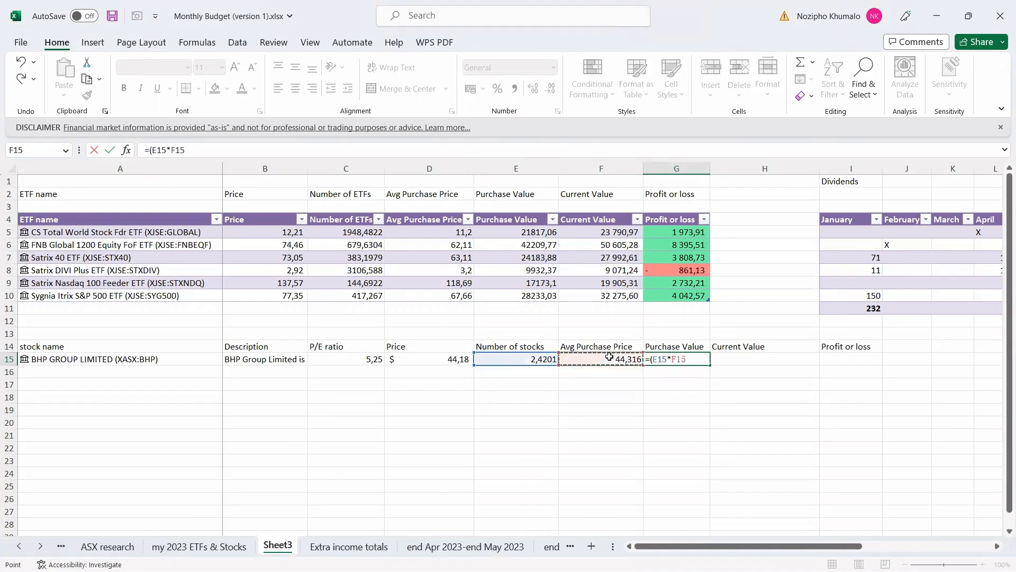
key(Return)
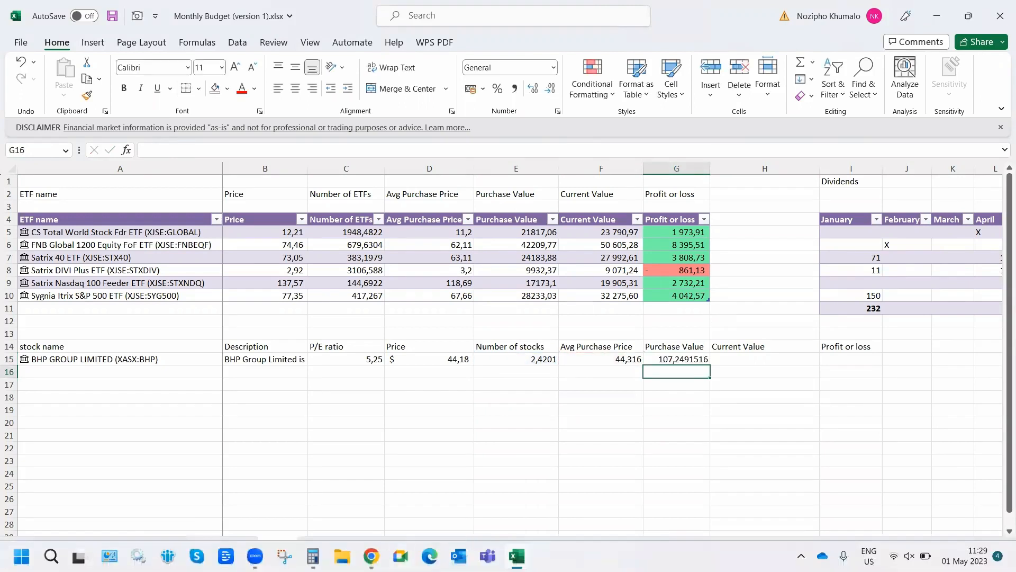
click(371, 555)
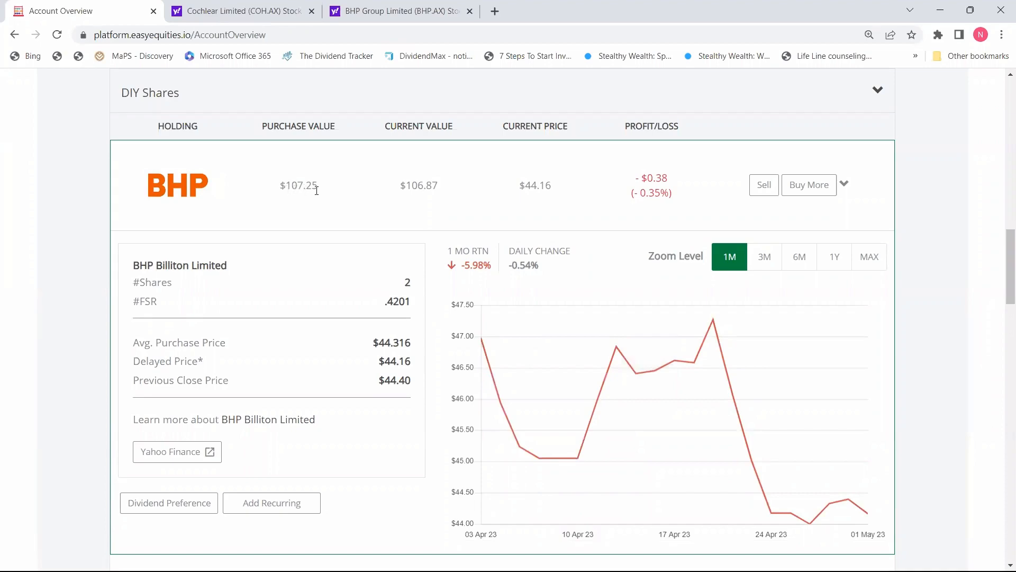
click(940, 10)
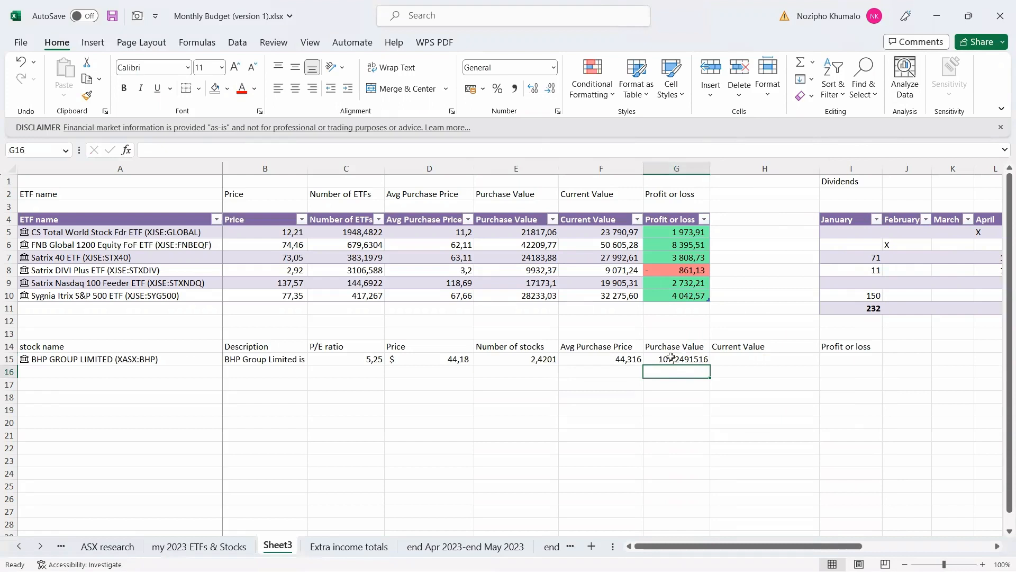
Enter =(D15*E15) in H15 for BHP's current value, $ 106,92.
click(749, 359)
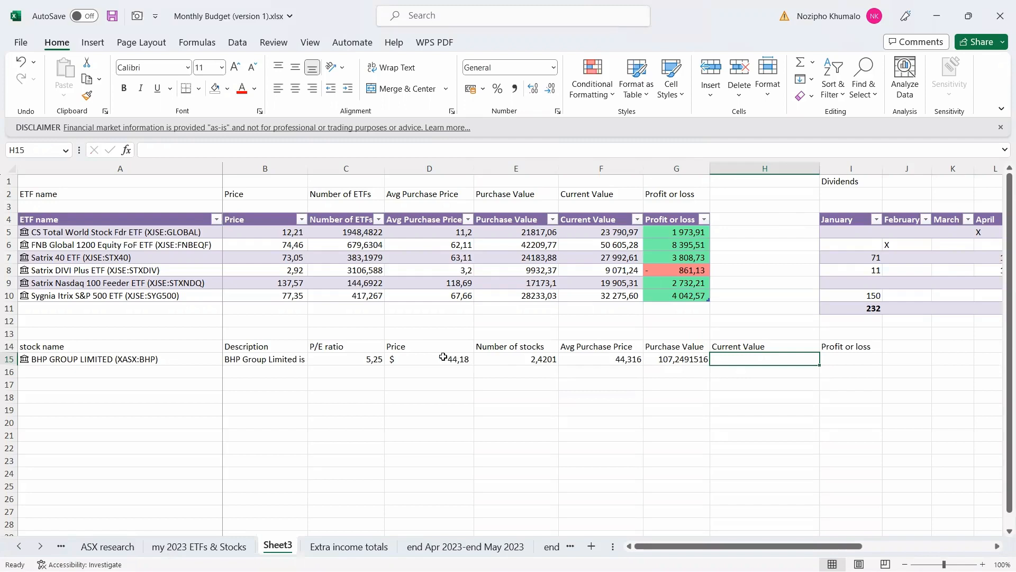
text(=()
click(416, 360)
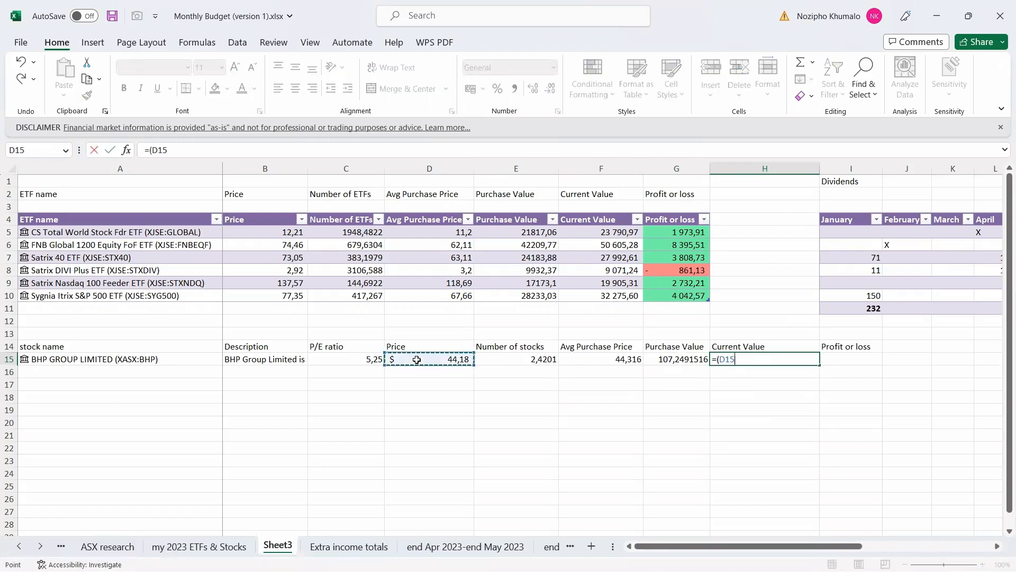
text(*)
click(525, 359)
text())
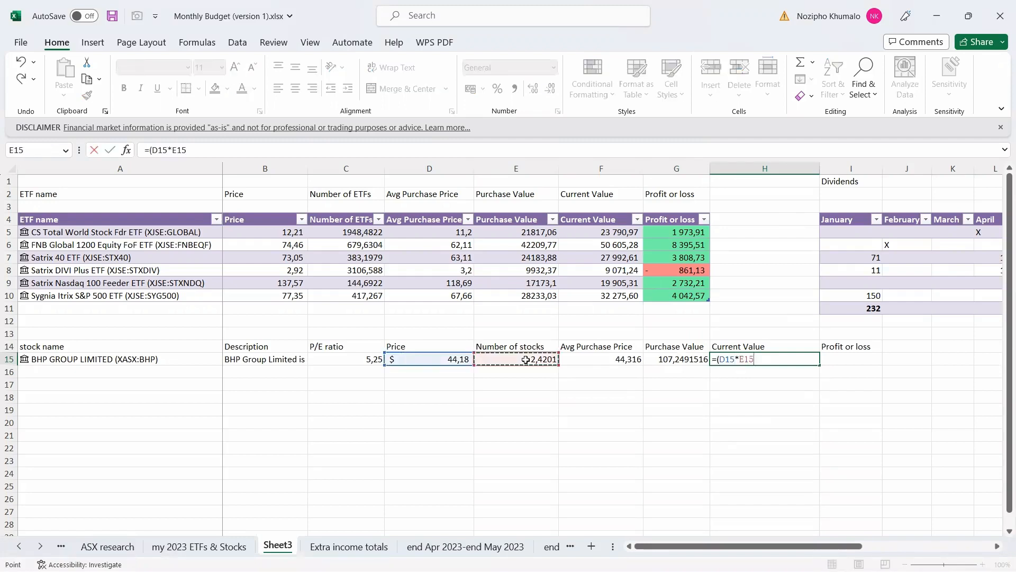
key(Return)
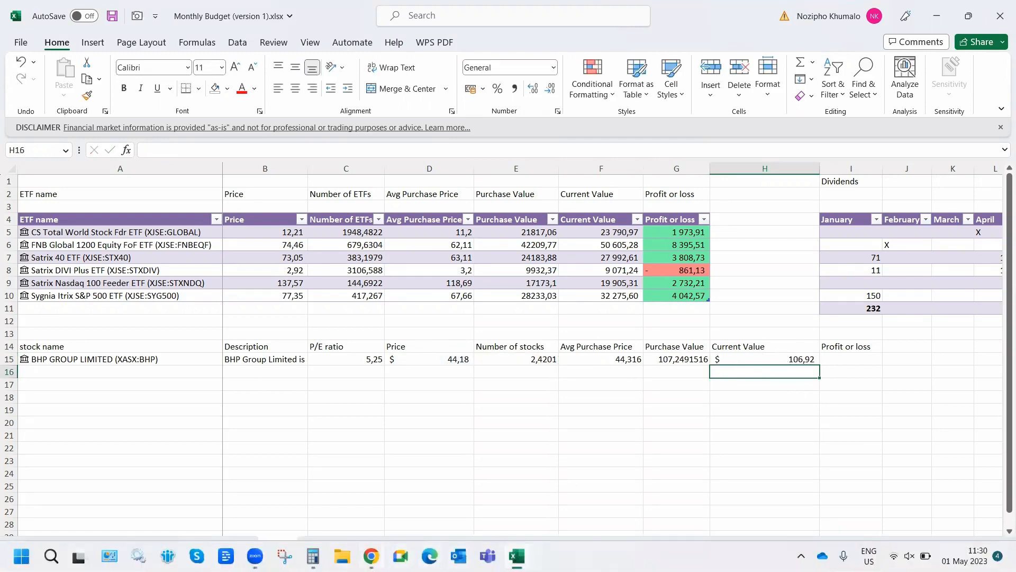
Enter =(H15-G15) in I15, giving BHP -$ 0,33, and compare with EasyEquities' -$0.38.
mouse_move(371, 556)
click(381, 508)
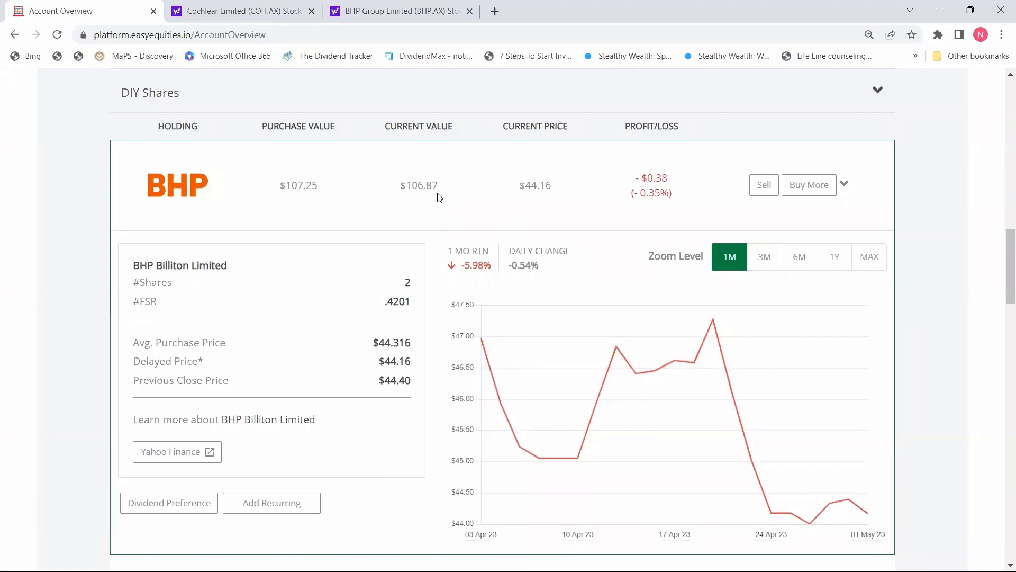
key(alt+Tab)
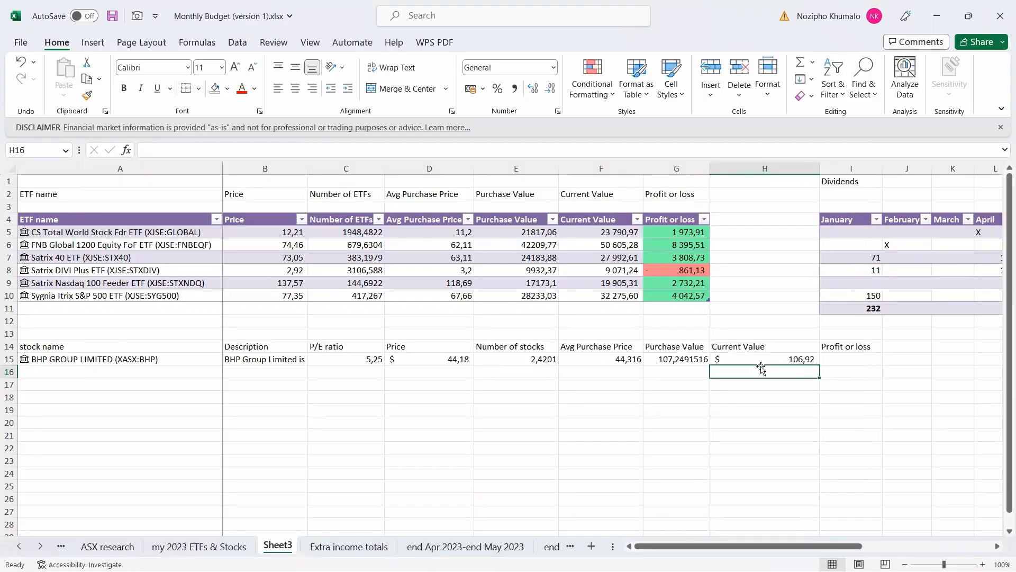
click(855, 360)
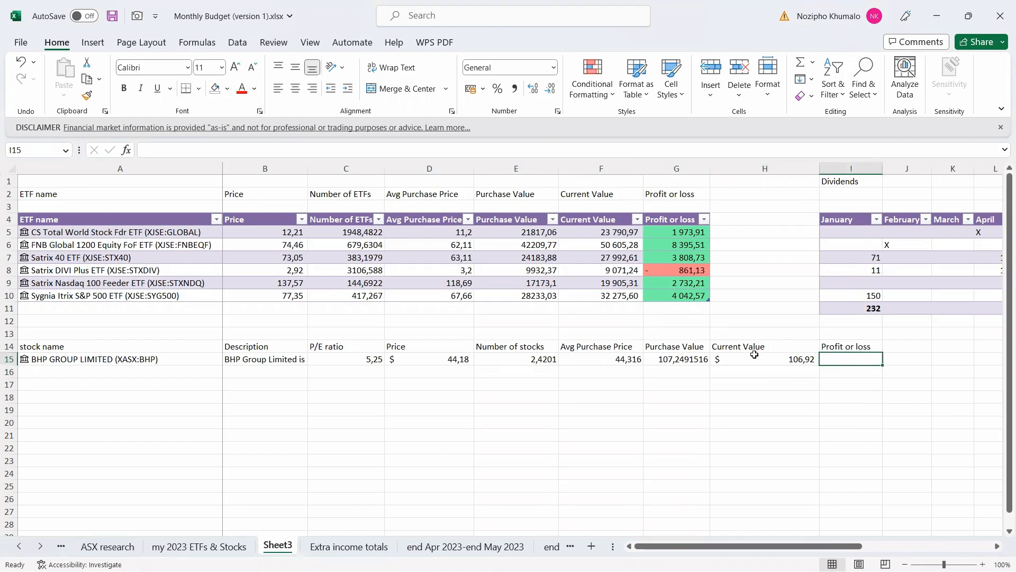
mouse_move(529, 570)
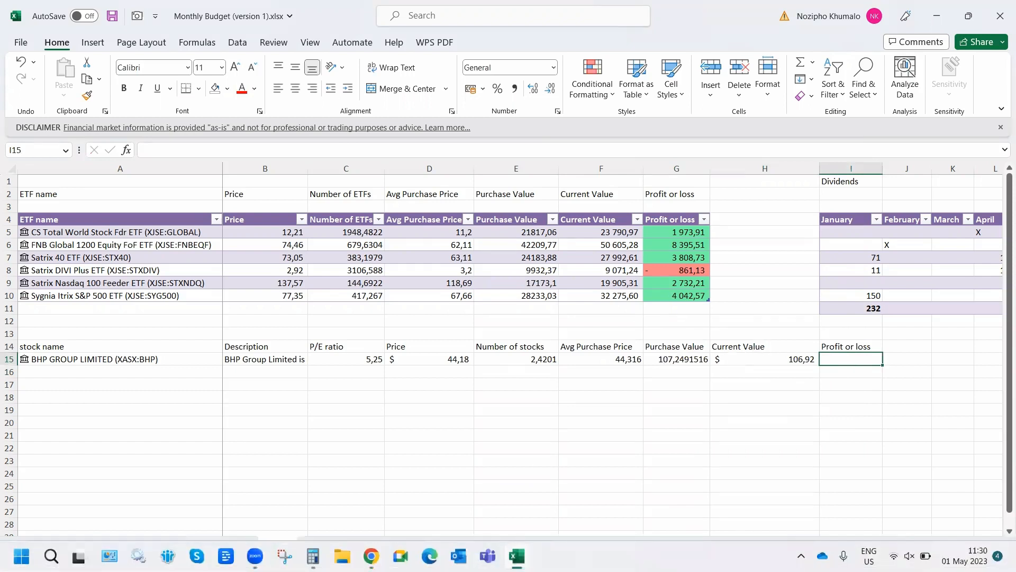
text(=)
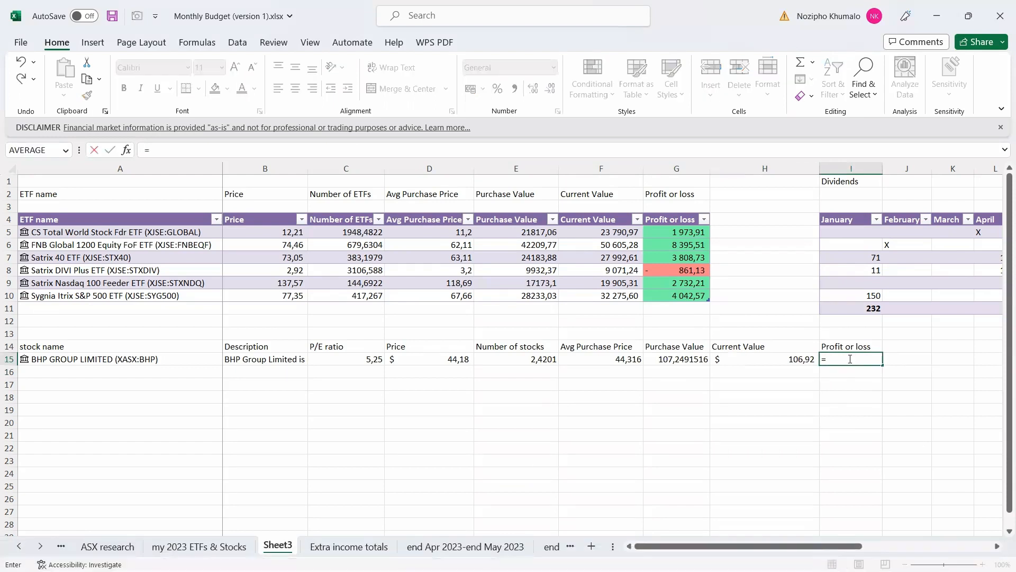
text(()
click(764, 356)
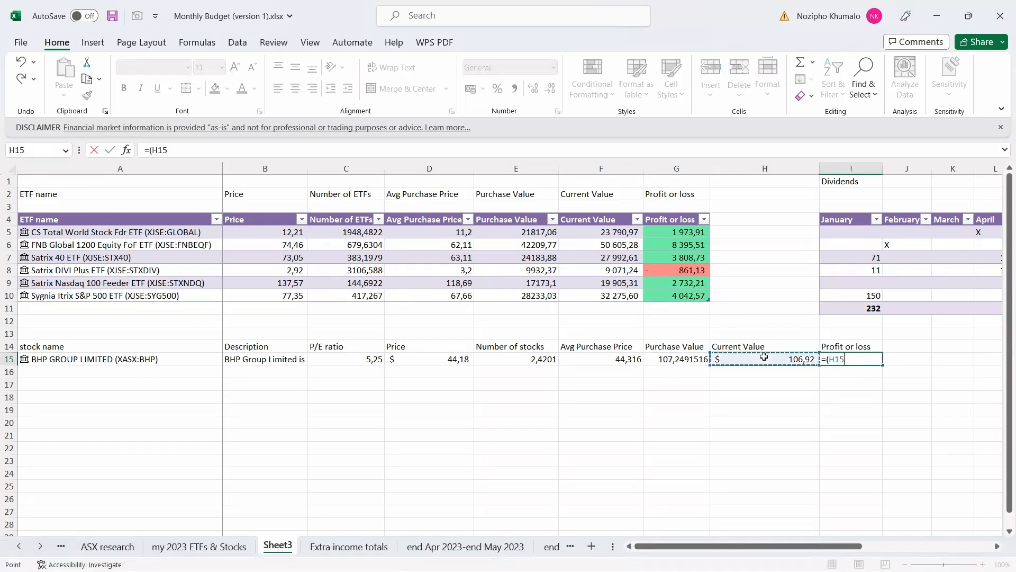
text(-)
click(678, 359)
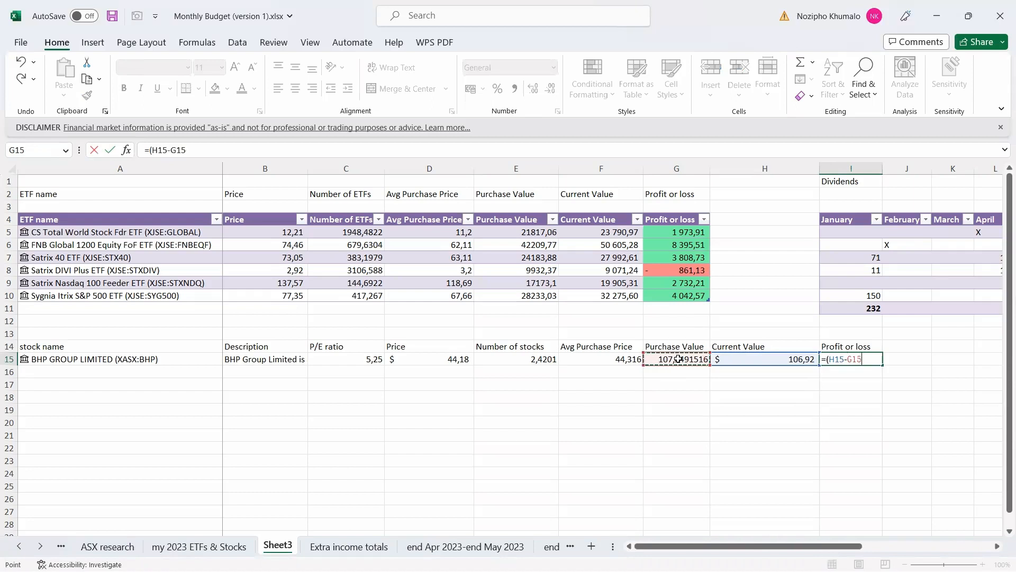
text())
key(Return)
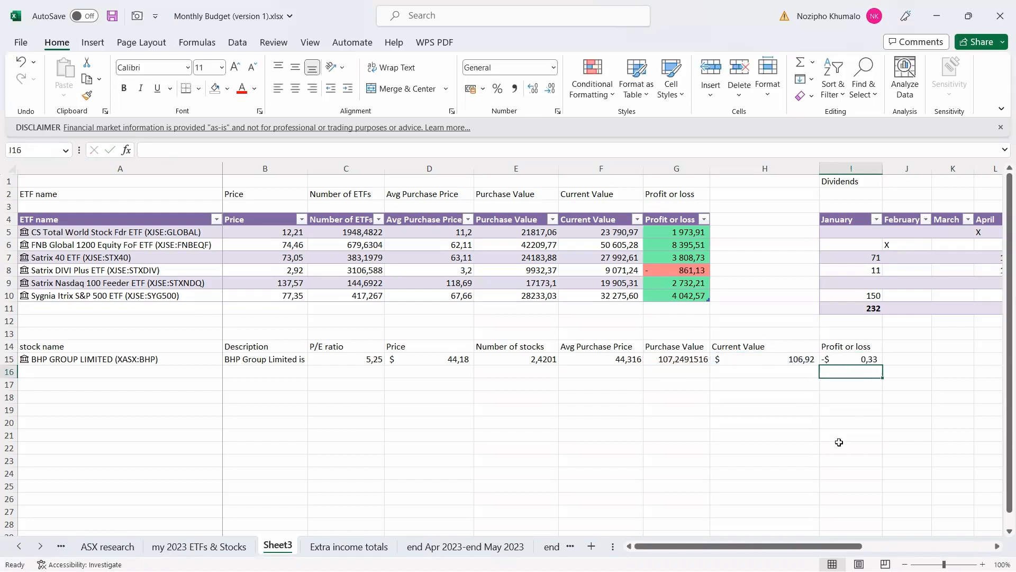
click(371, 555)
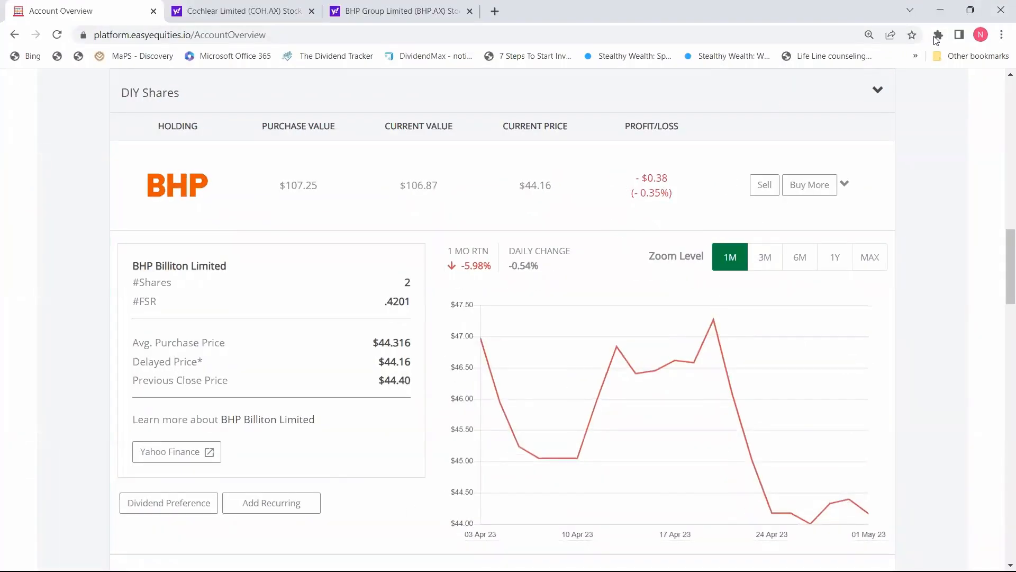
click(941, 11)
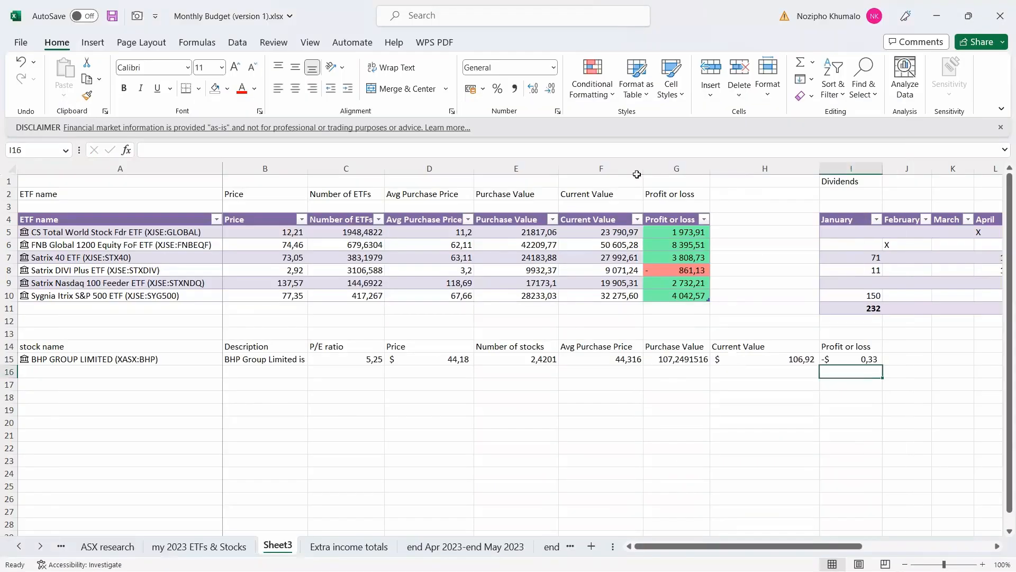
Save the workbook and scroll through the holdings, checking the Vanguard and CSL entries.
click(112, 16)
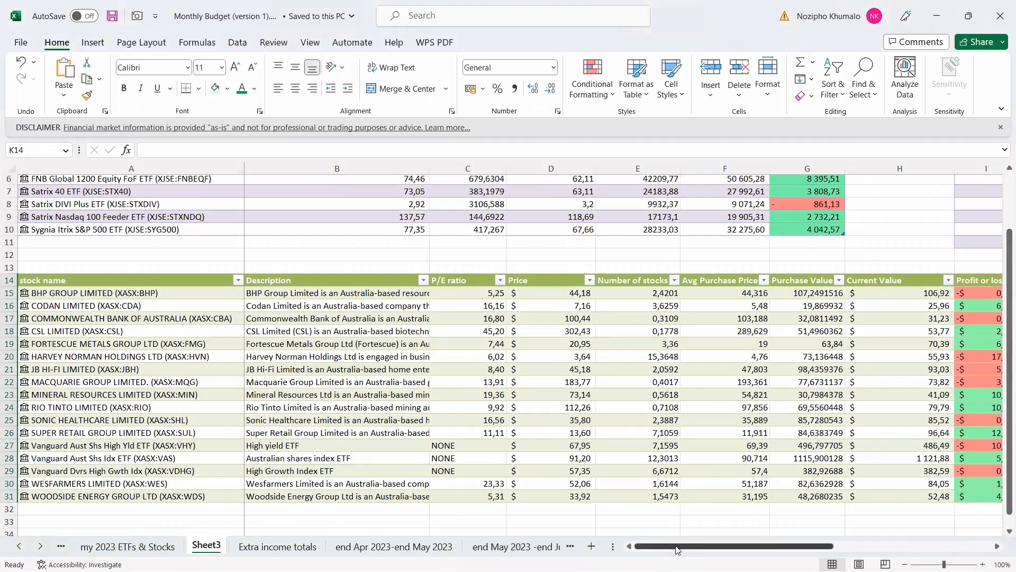
drag(677, 550, 700, 550)
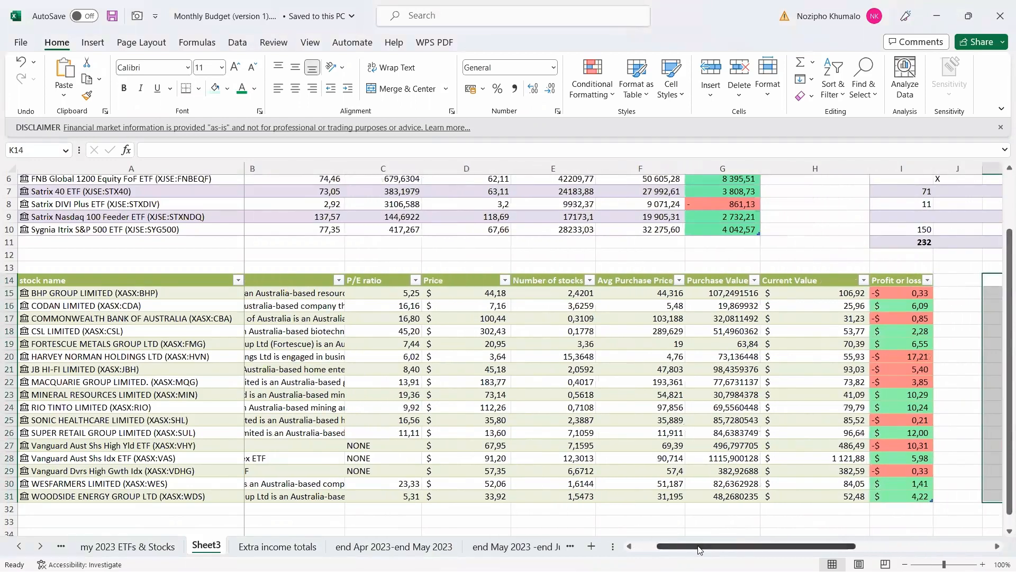
click(409, 553)
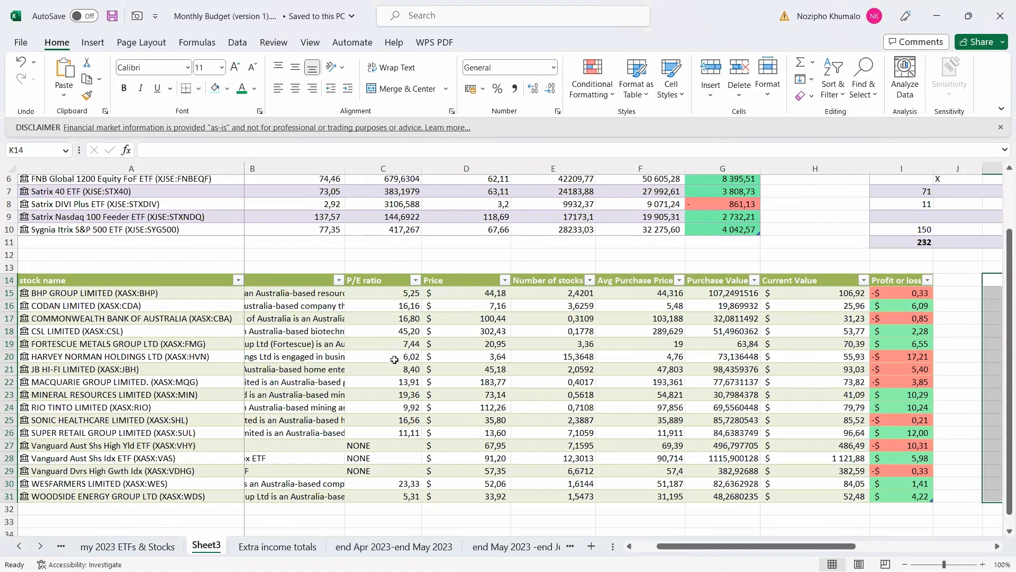
click(209, 454)
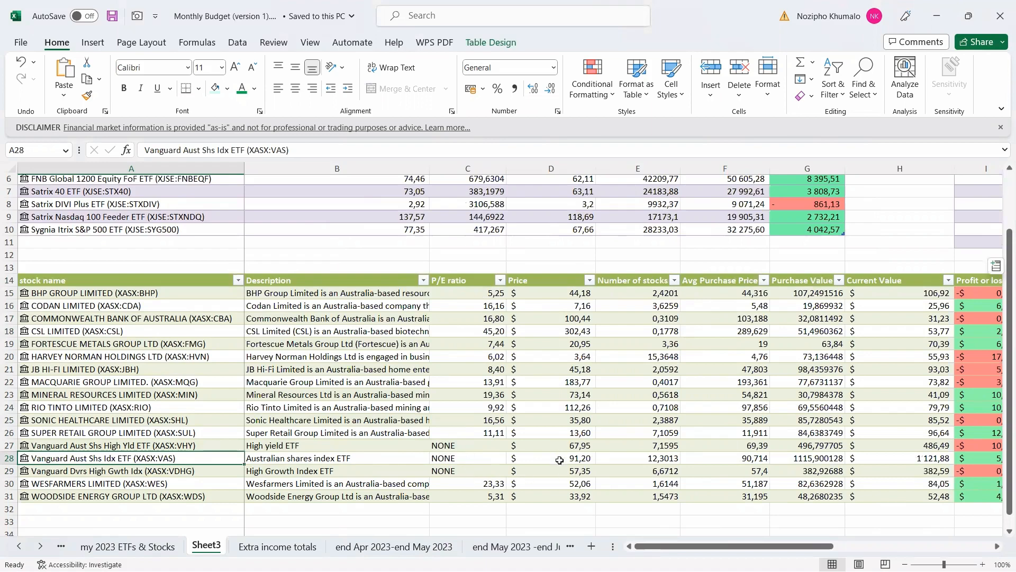
click(700, 331)
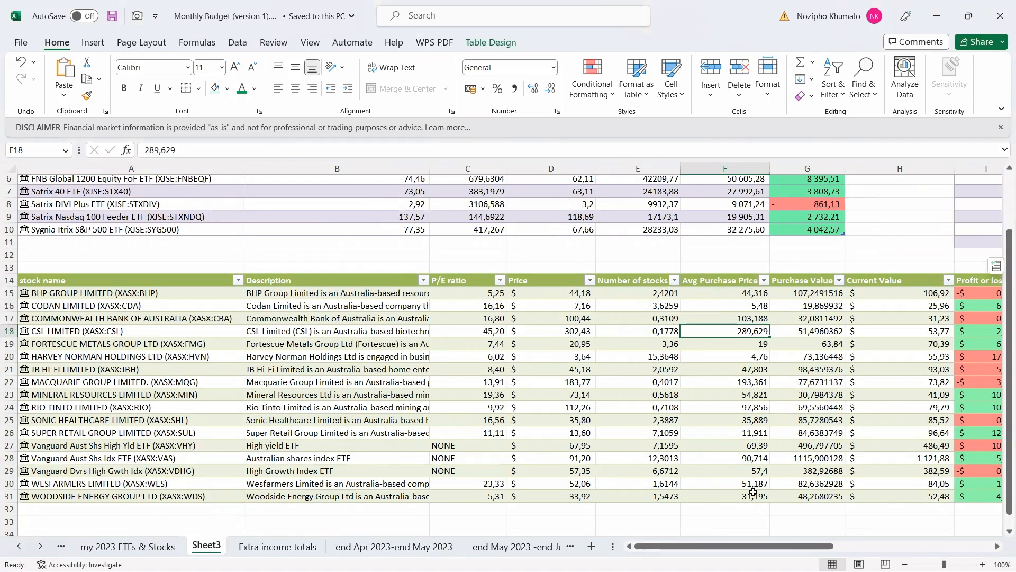
Review BHP's purchase value, current value and profit/loss formulas, then select current values H15:H31.
drag(756, 547, 778, 548)
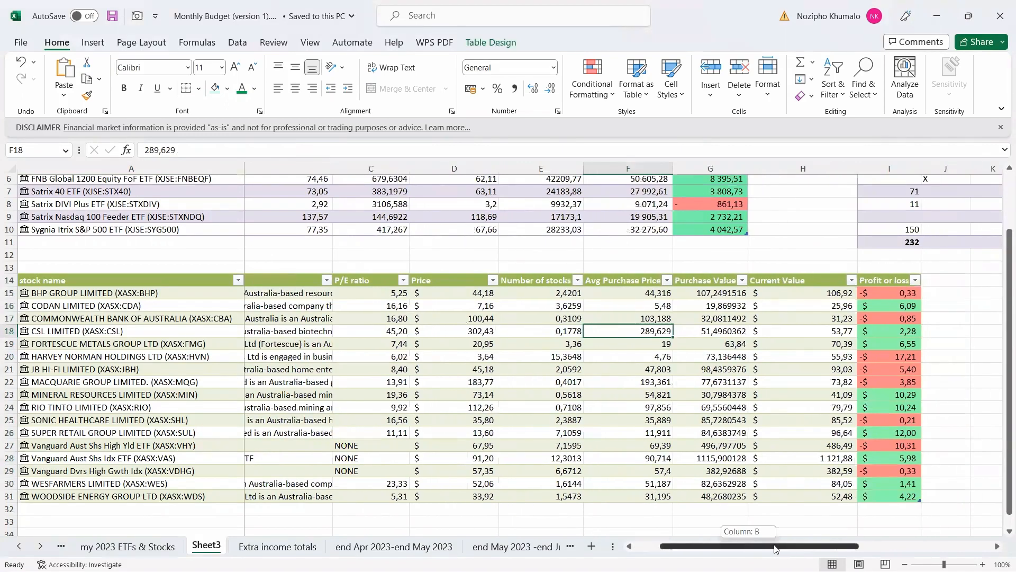
click(708, 293)
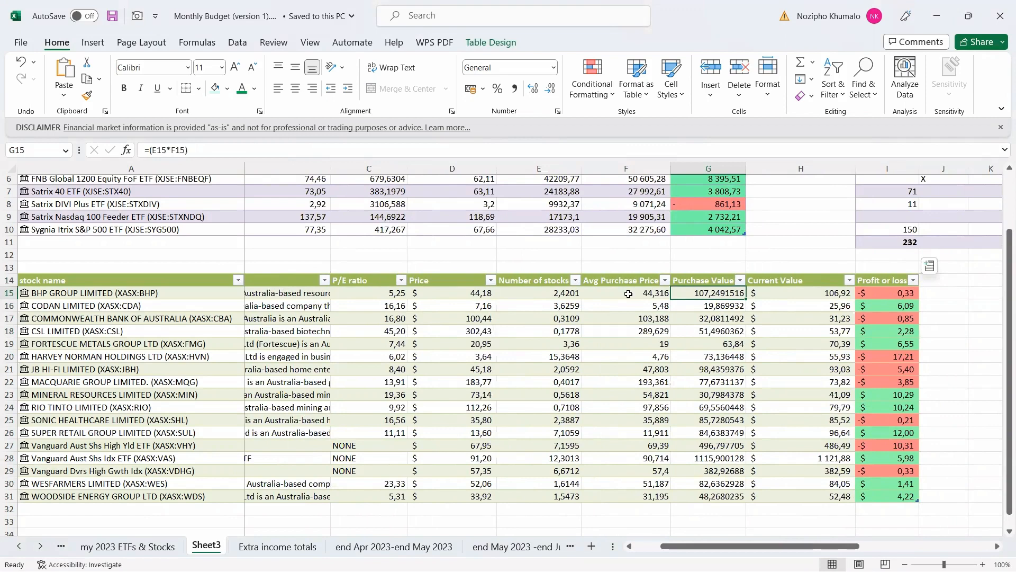
click(760, 293)
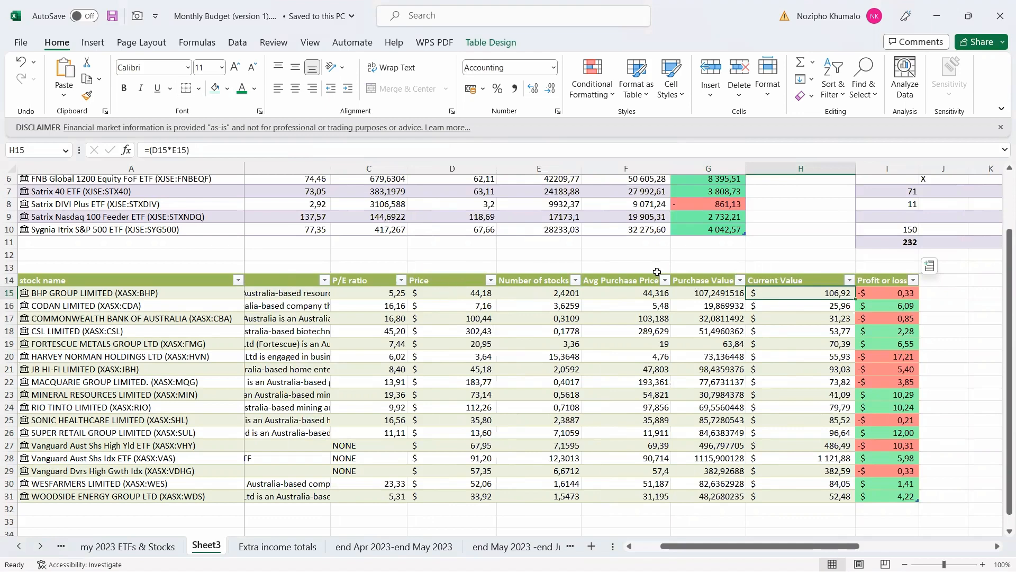
click(872, 295)
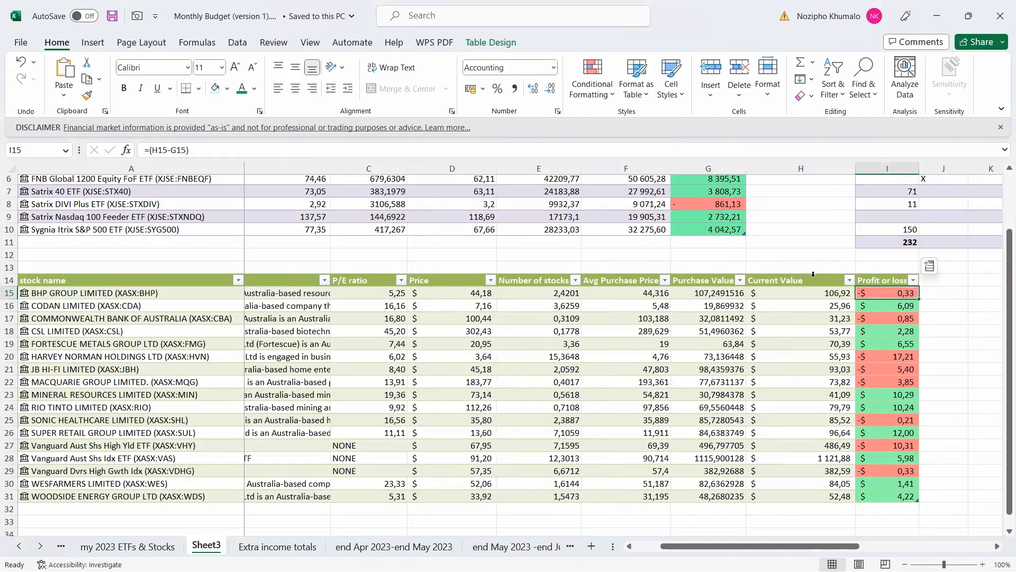
click(774, 274)
drag(787, 546, 889, 541)
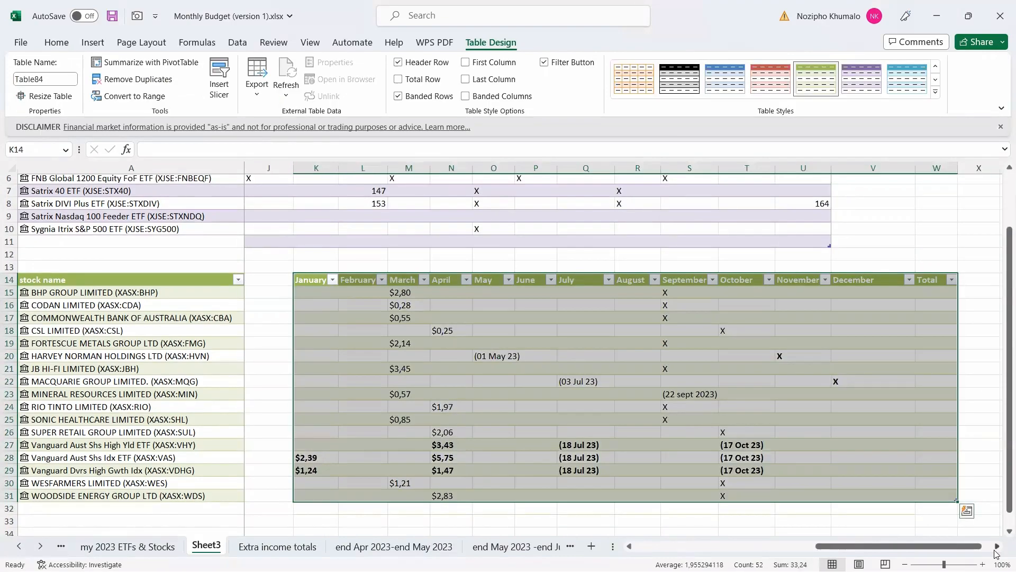
Widen column W and enter =SUM of BHP's January–December dividends in W15, filling every holding's Total.
click(997, 545)
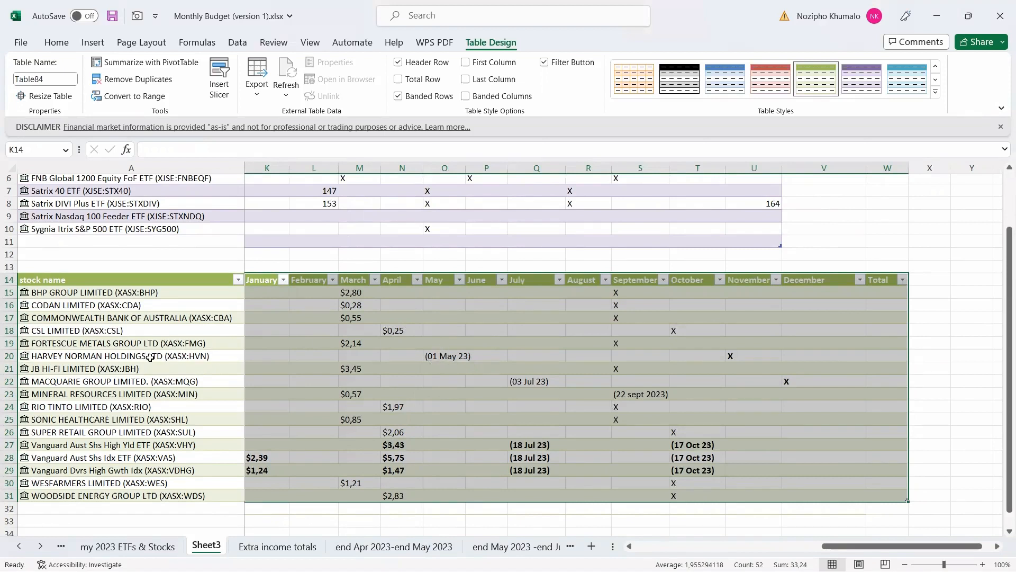
drag(466, 165, 475, 165)
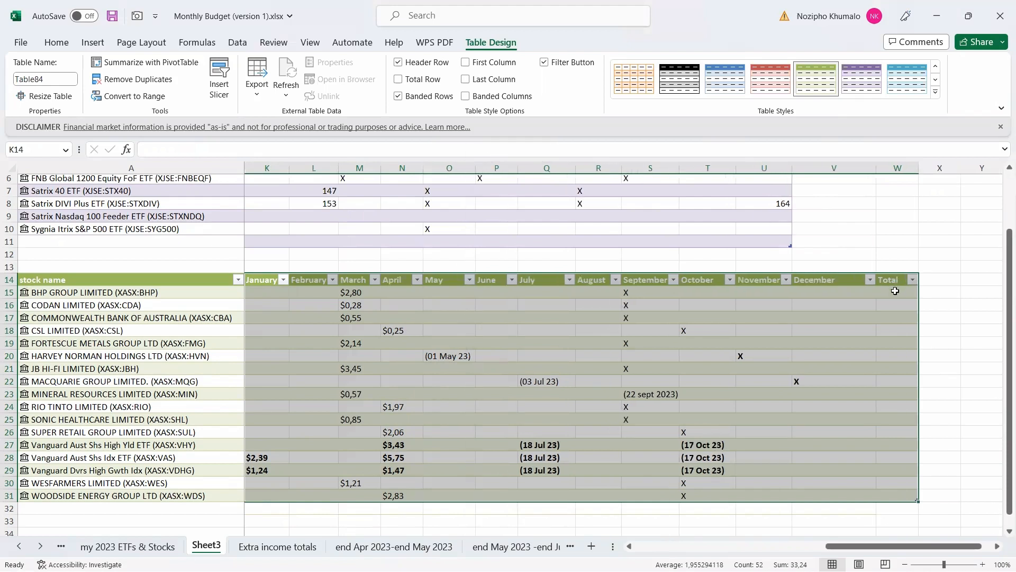
click(895, 291)
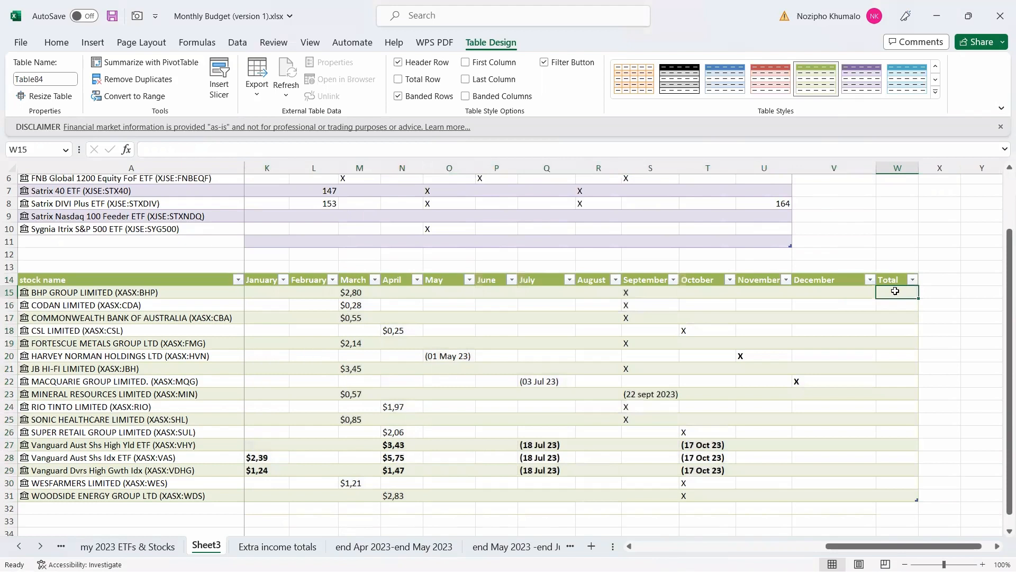
text(=)
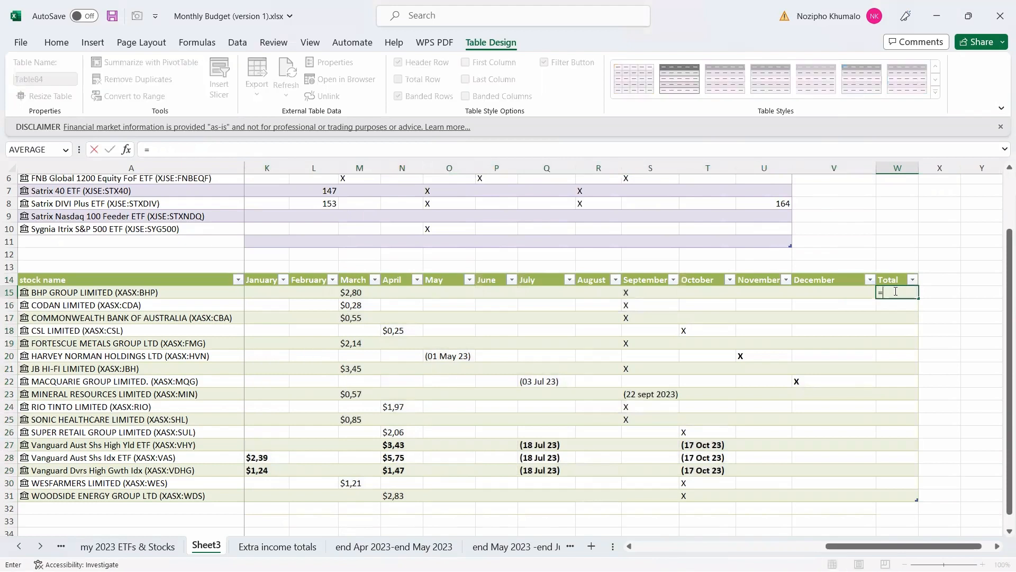
text(sum()
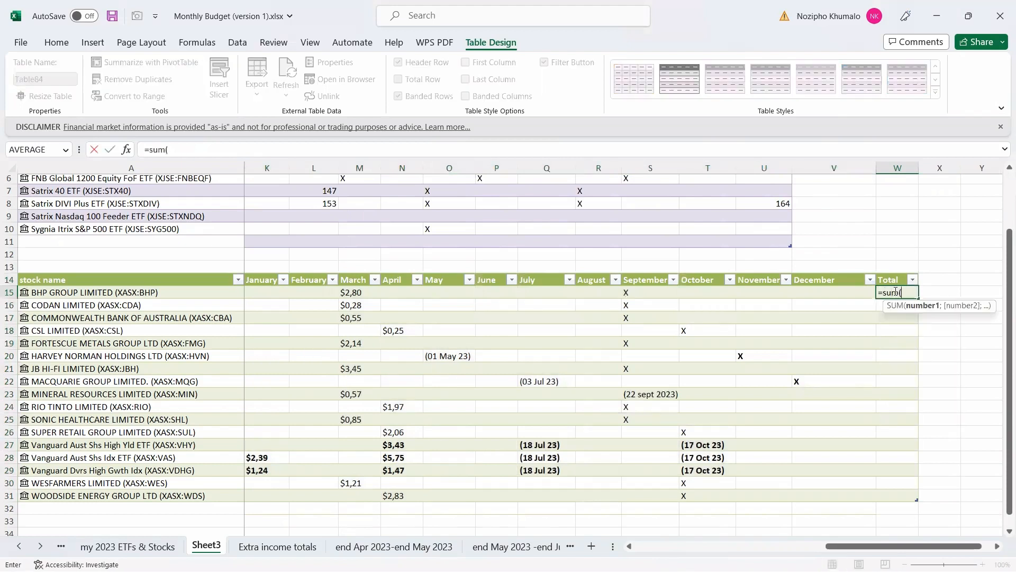
drag(266, 294, 811, 290)
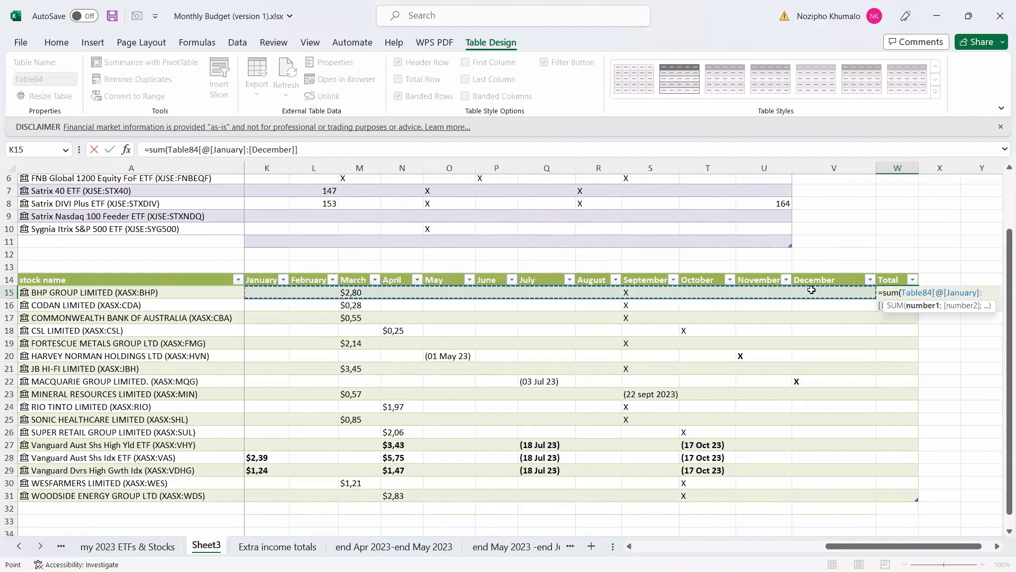
key(Return)
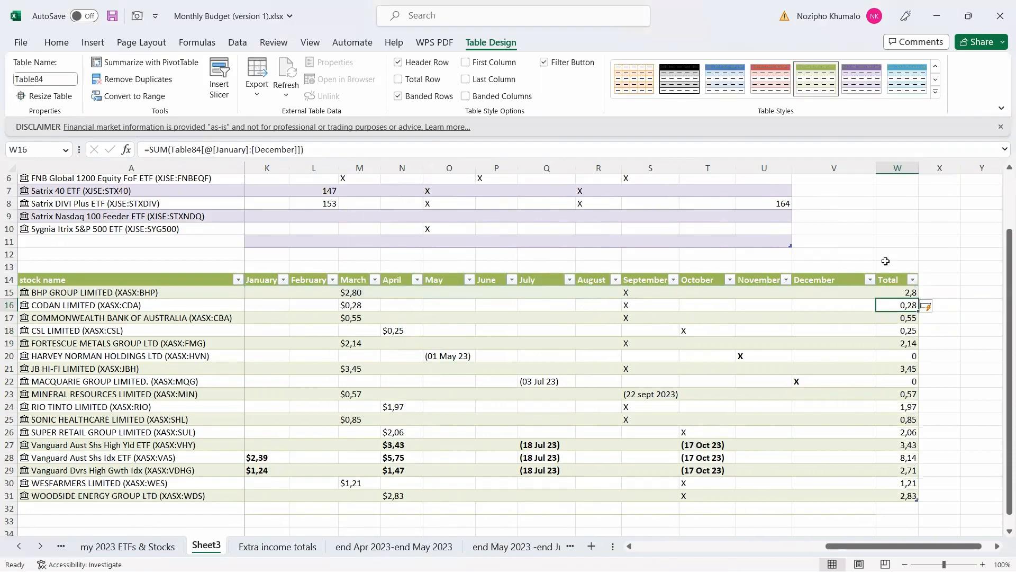